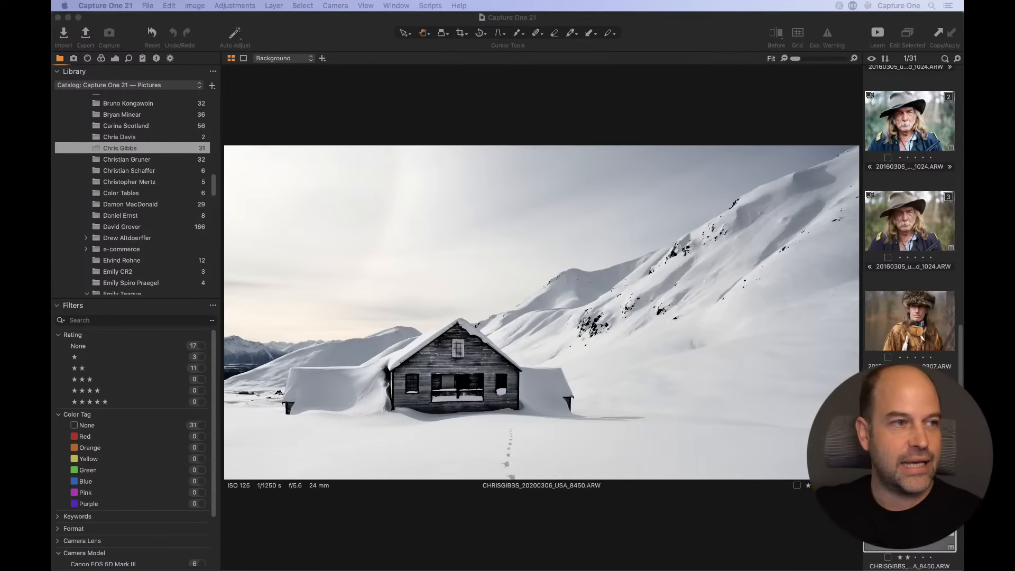
Step: Open the 166-image folder, select the sky photo _DSC4966.ARW, and show its metadata fields
click(156, 58)
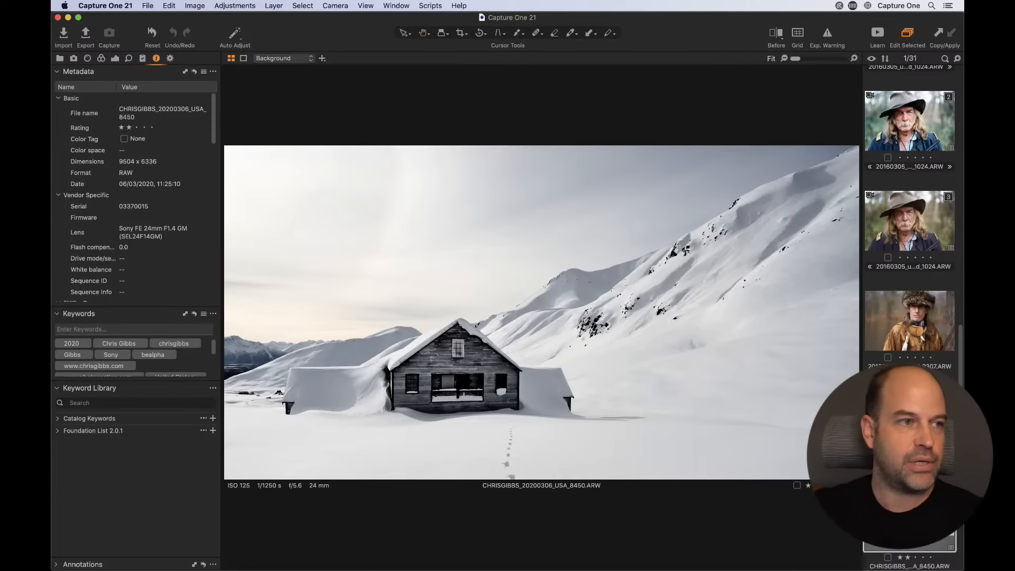
scroll(190, 172, down, 10)
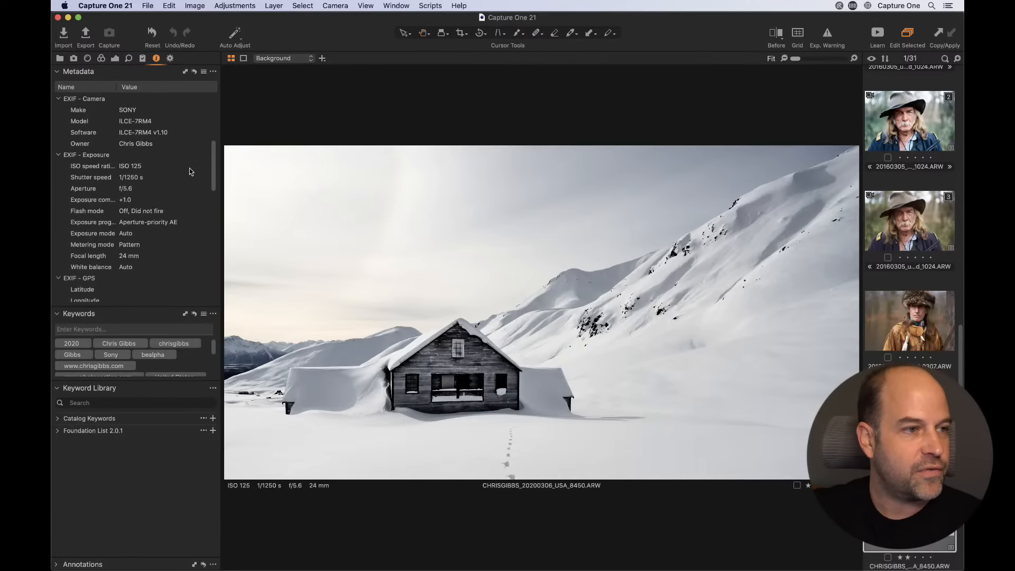
scroll(191, 171, down, 3)
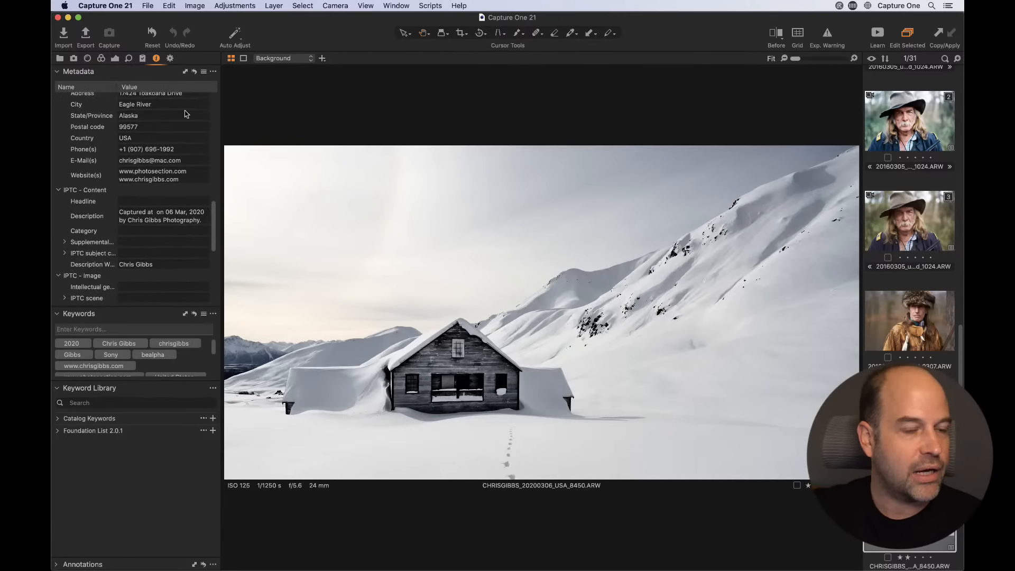
click(60, 58)
click(143, 227)
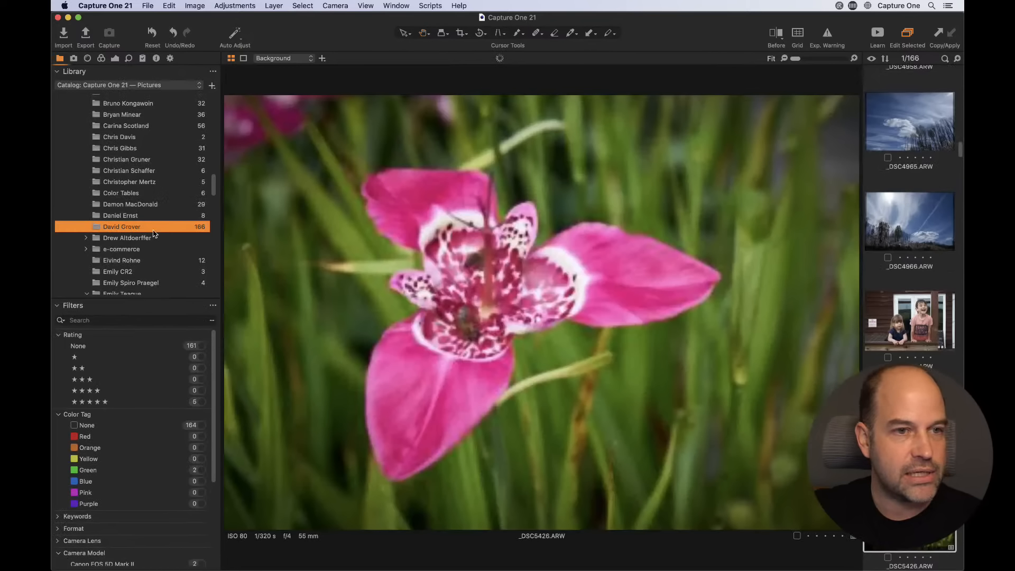
click(910, 221)
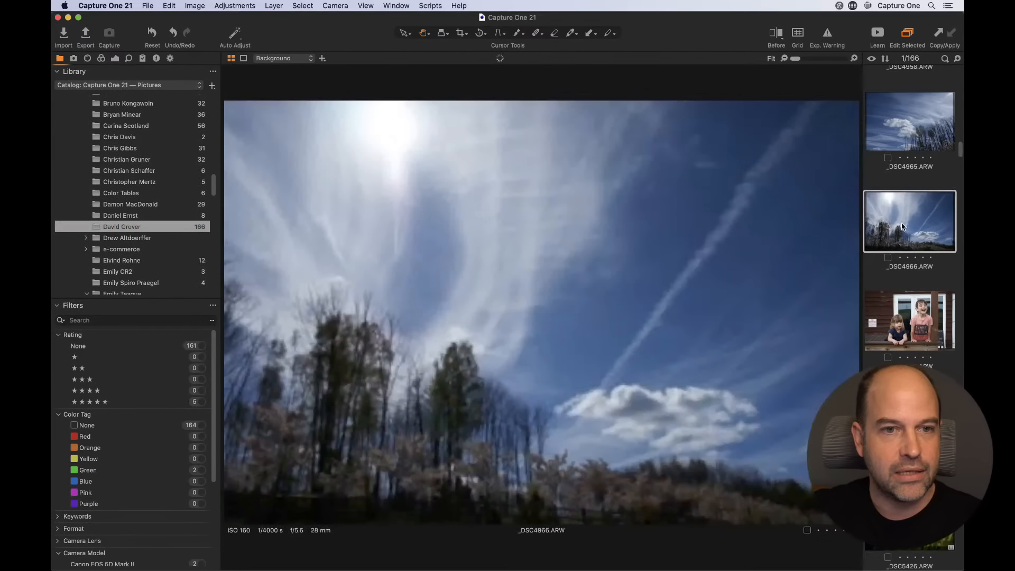
click(156, 58)
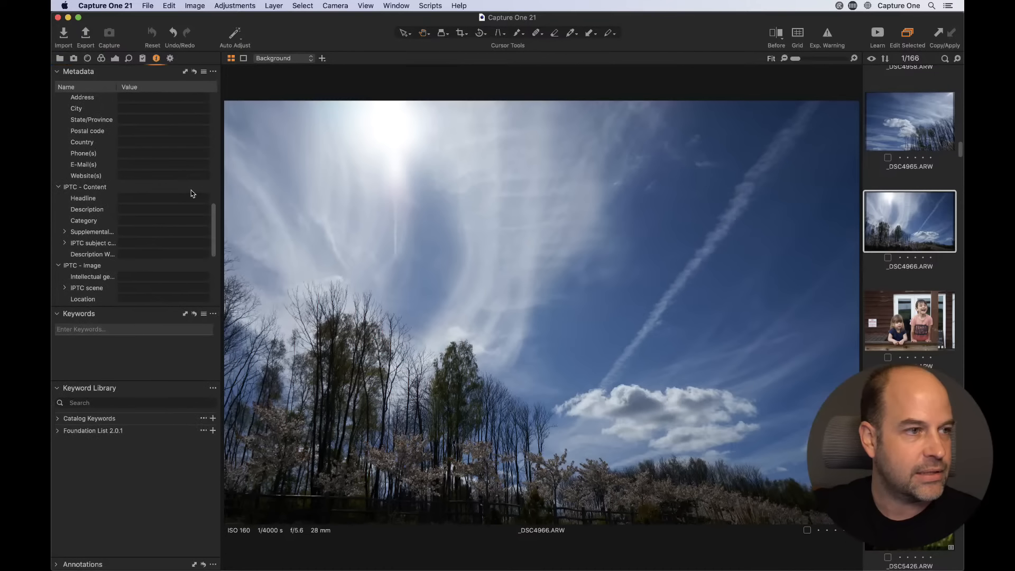
scroll(191, 193, down, 5)
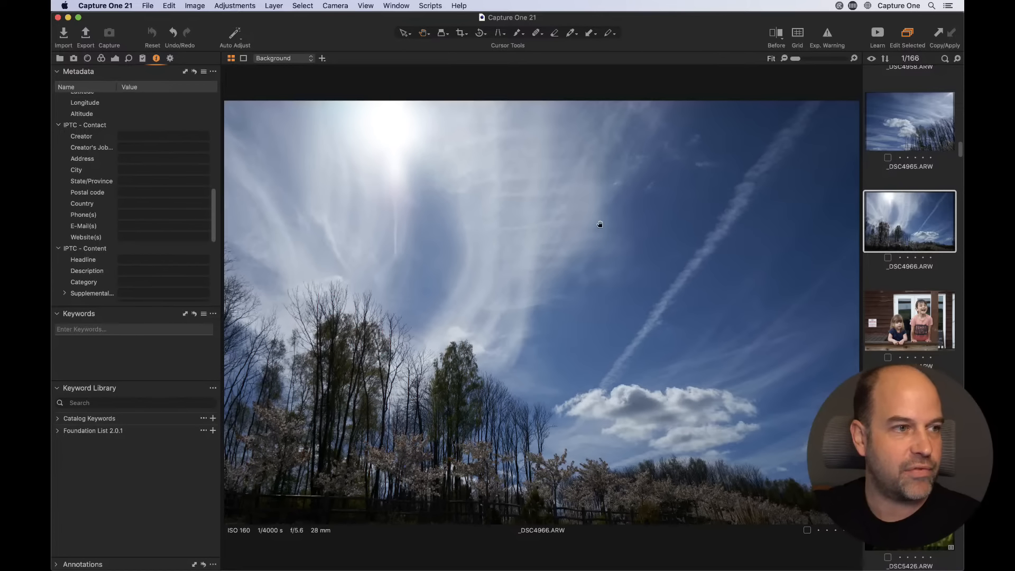
Step: Enter the creator's name and set the job title to Photographer
click(163, 136)
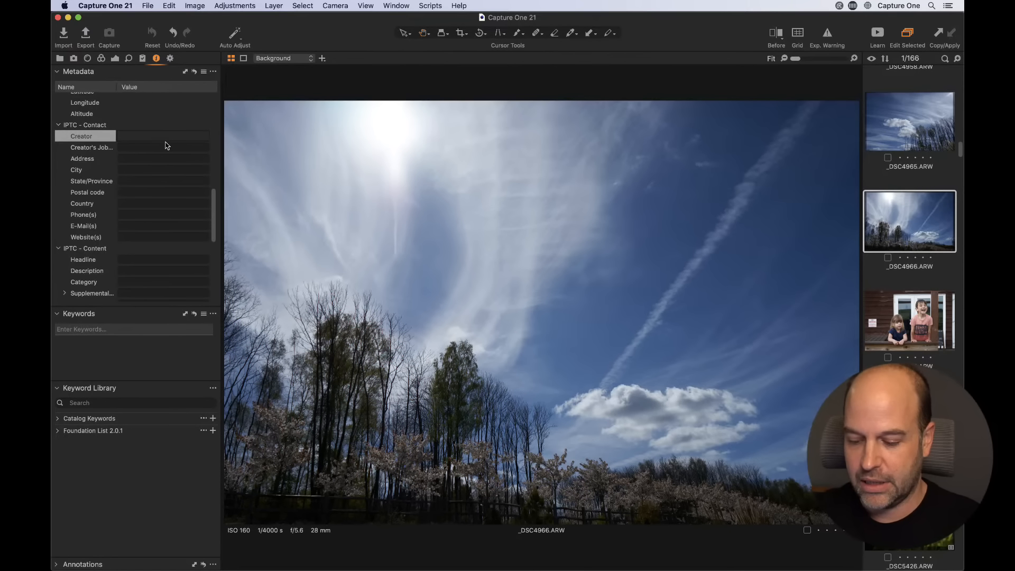
text(Robin)
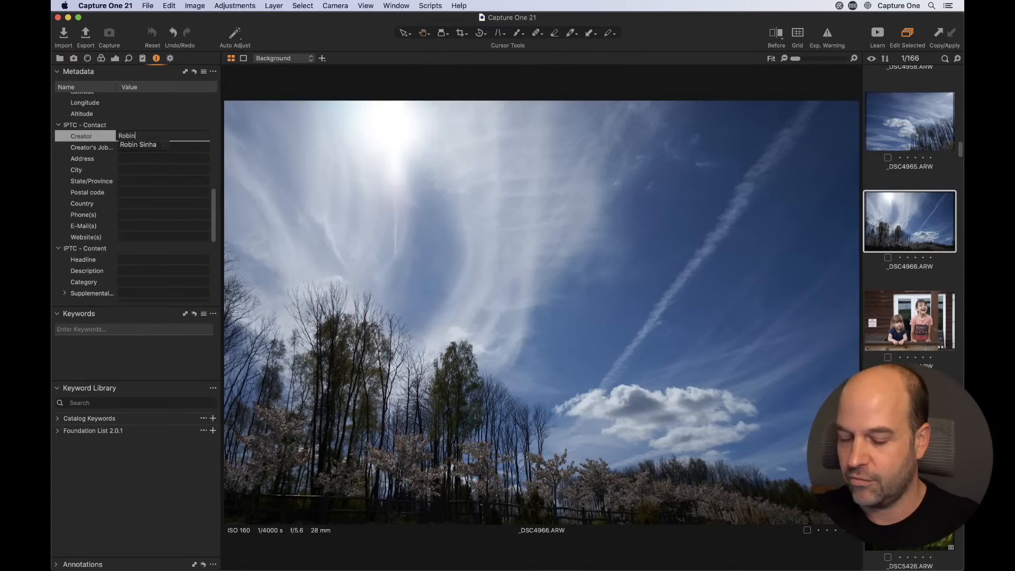
text( Sinha)
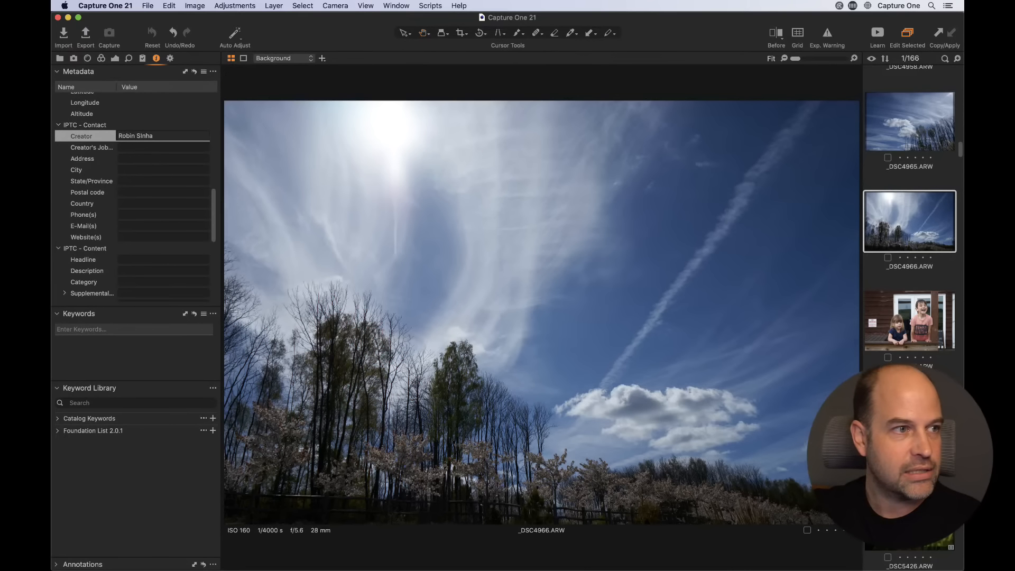
key(Tab)
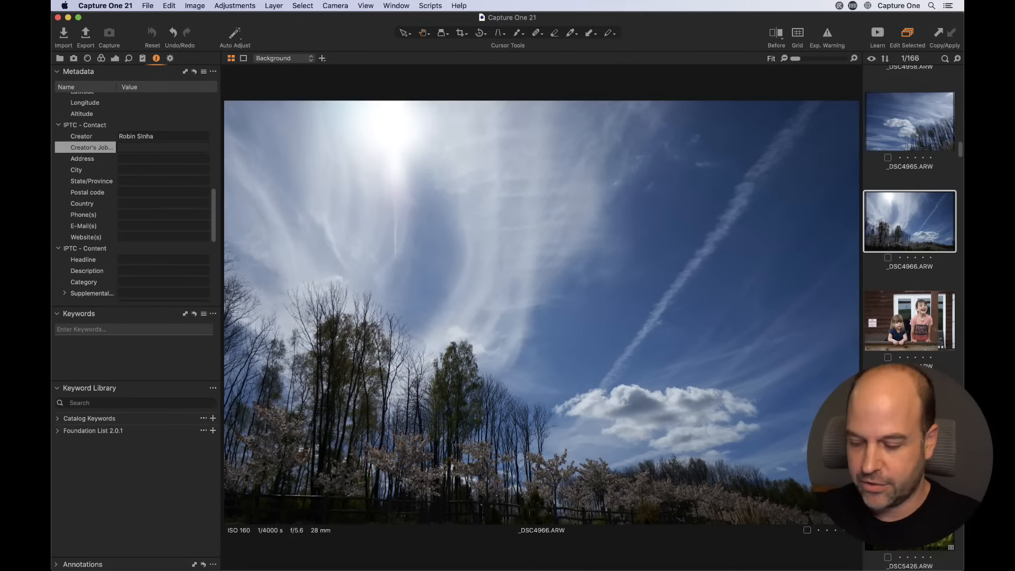
text(Photo)
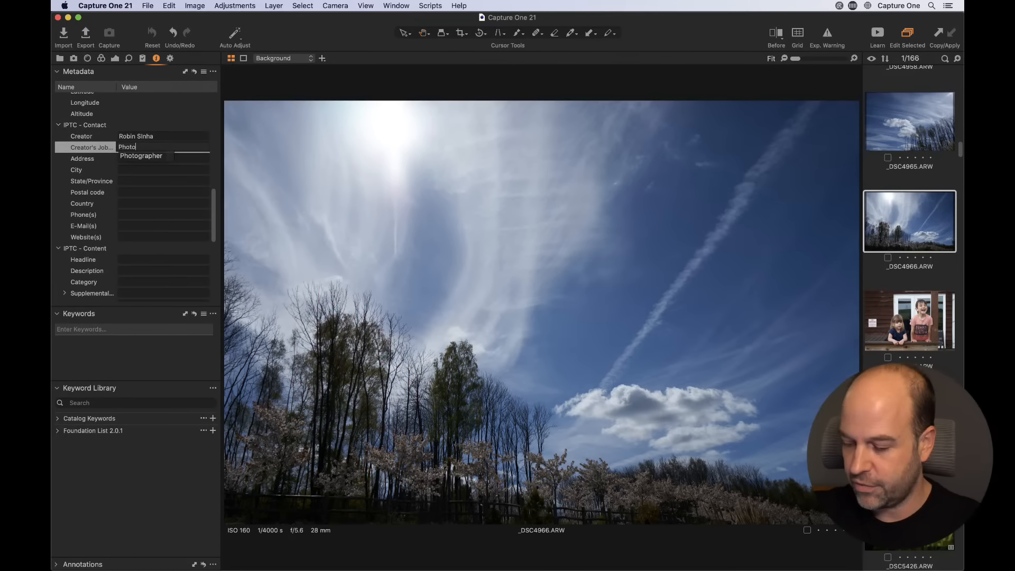
key(Down)
key(Return)
key(Tab)
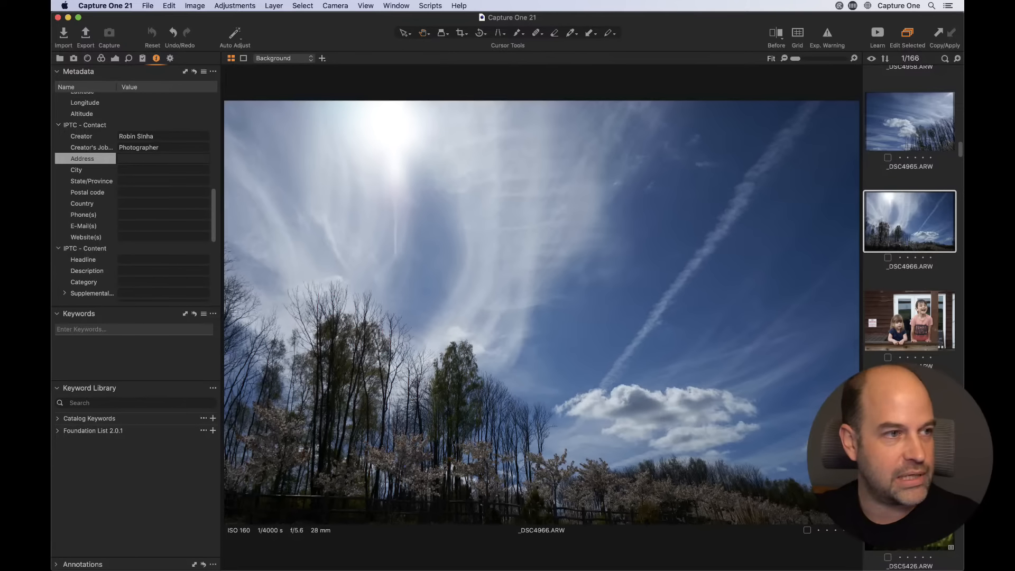
Step: Fill in the contact street address and city, and set the country to UK
text(345)
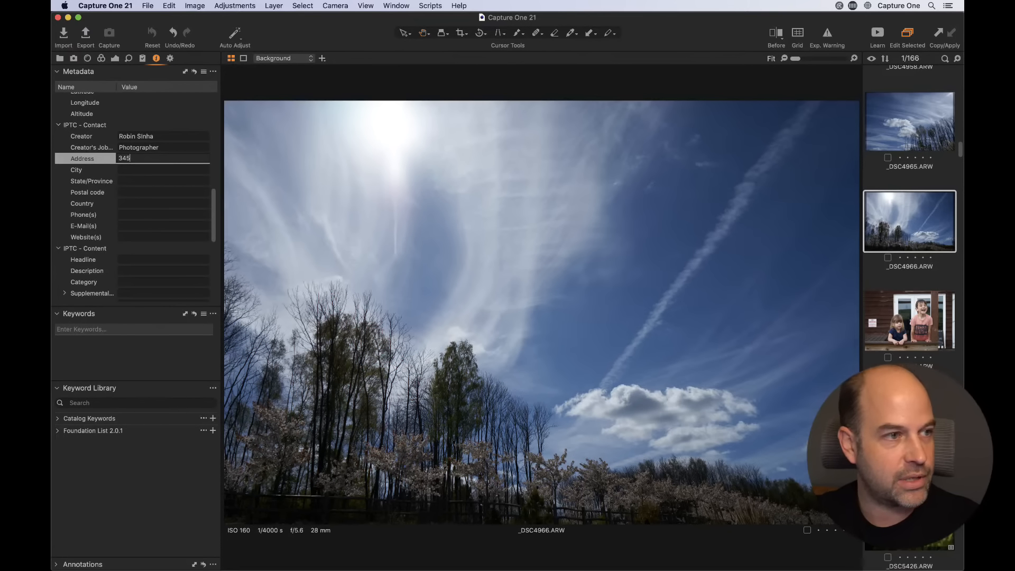
text( Any STreet)
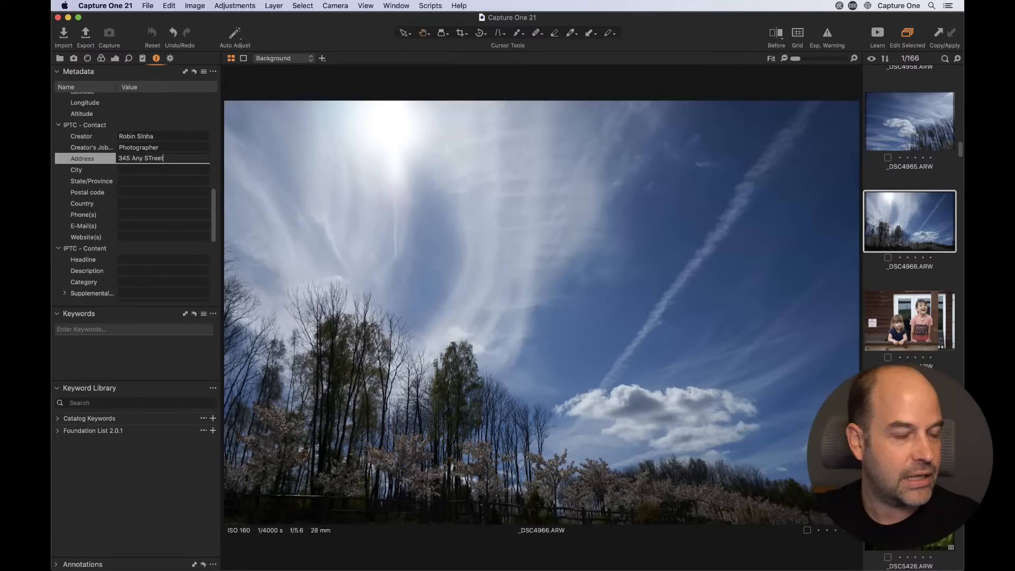
key(BackSpace)
key(BackSpace)
key(BackSpace)
key(BackSpace)
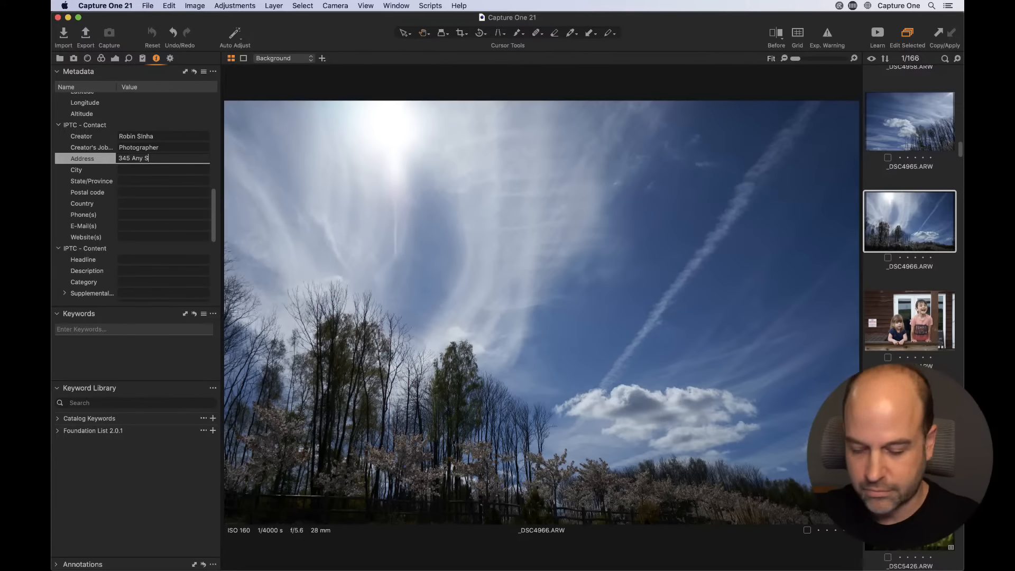
text(treet)
key(Tab)
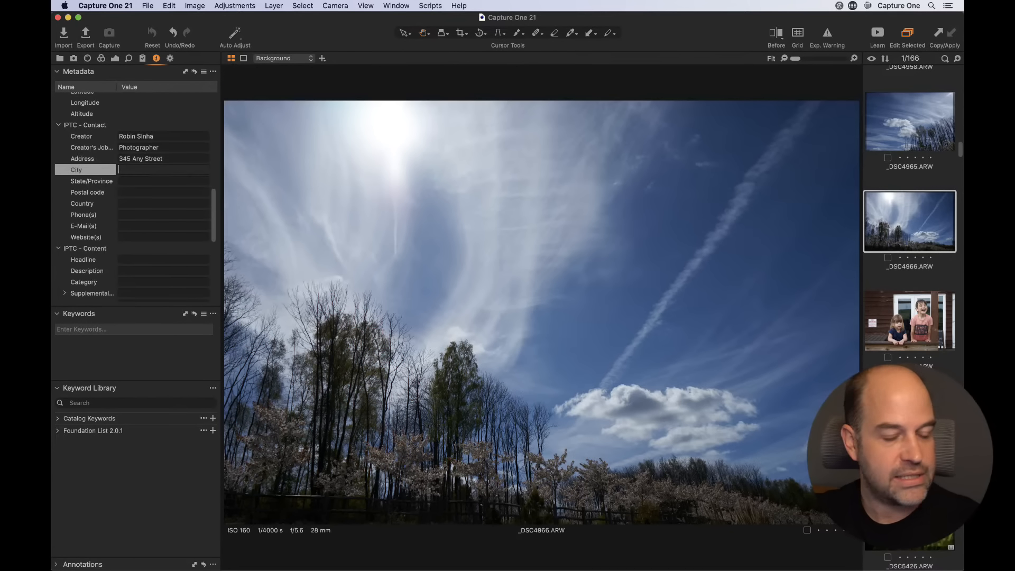
text(Metrol)
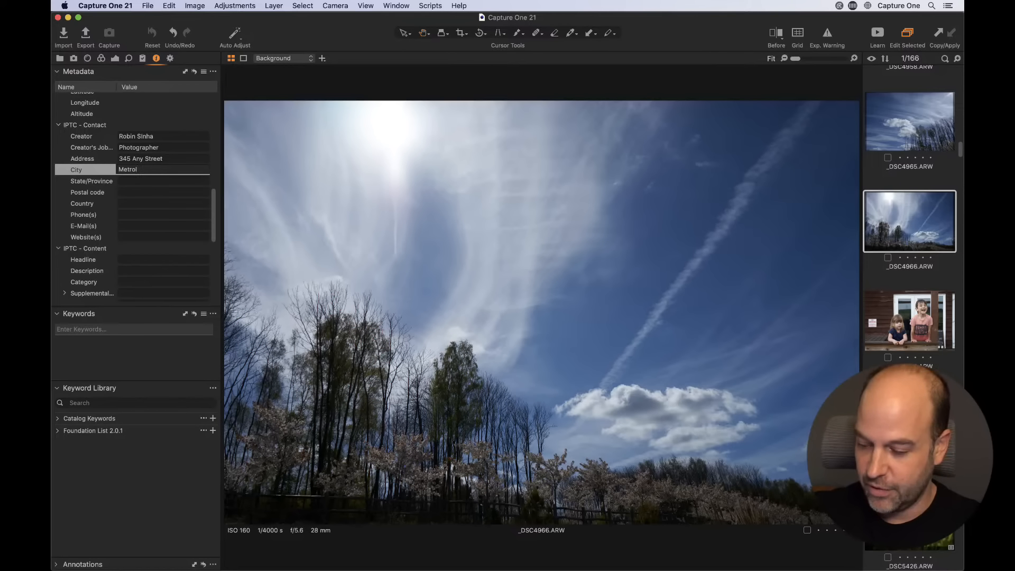
key(BackSpace)
text(polis)
key(Tab)
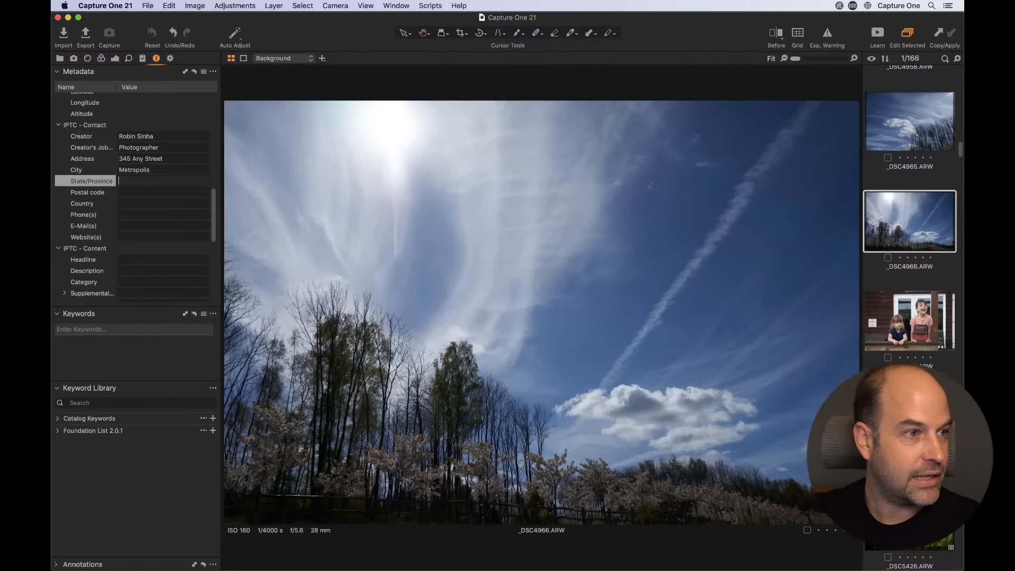
key(Tab)
key(Tab)
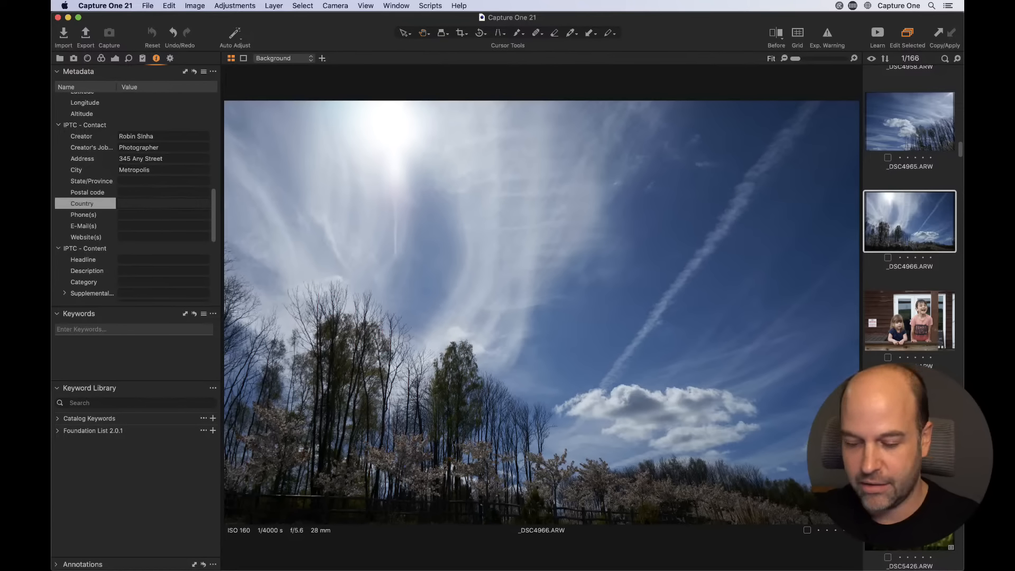
text(UK)
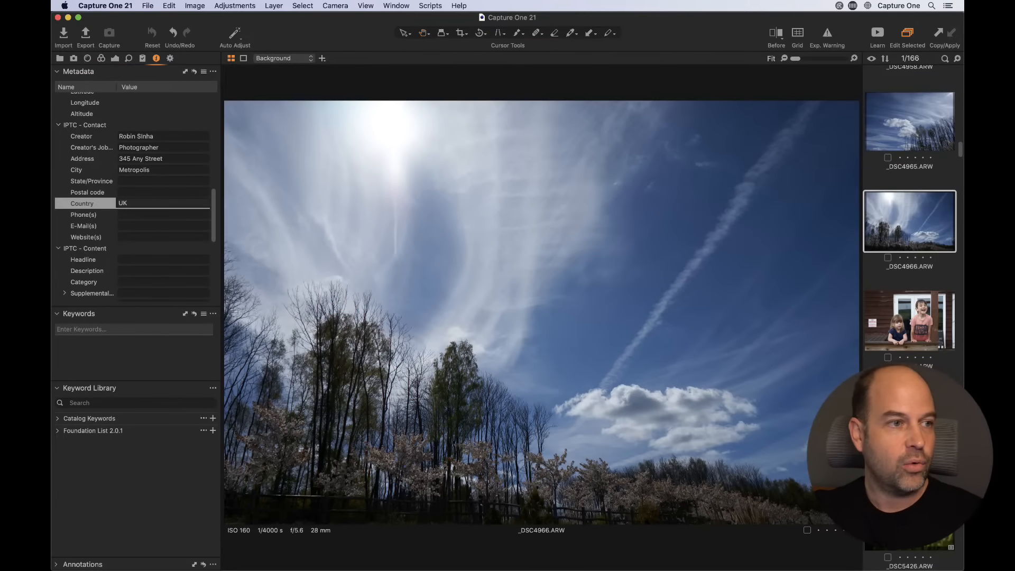
key(Tab)
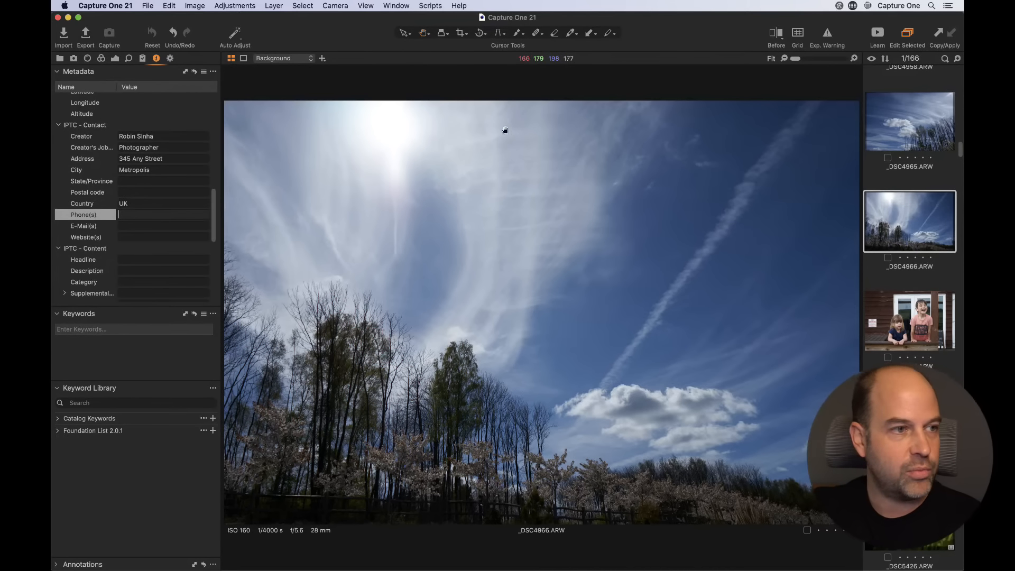
scroll(184, 116, up, 1)
scroll(184, 117, up, 5)
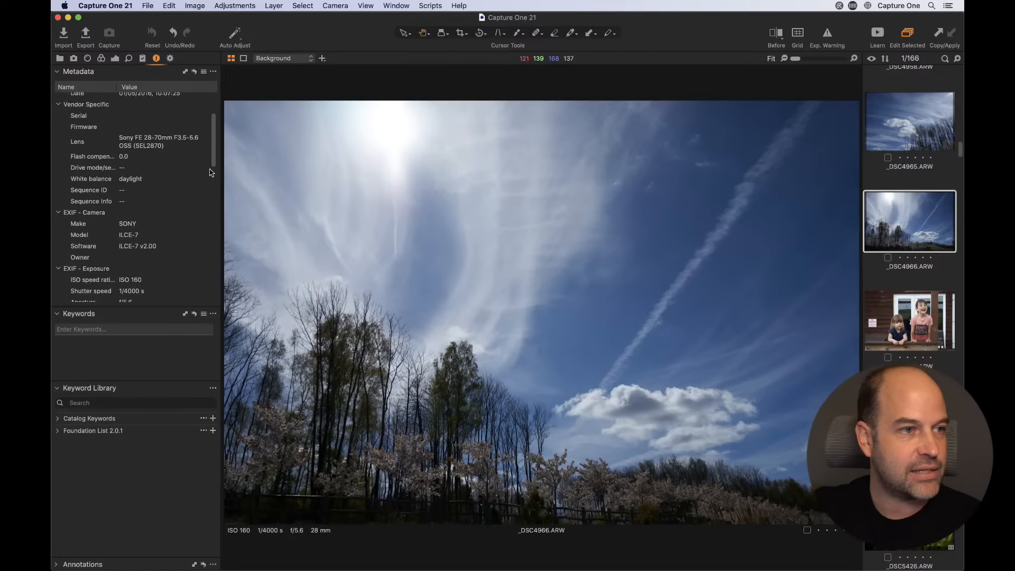
Step: Start a user metadata preset with the Metadata fields, excluding Rating and Color Tag
click(203, 72)
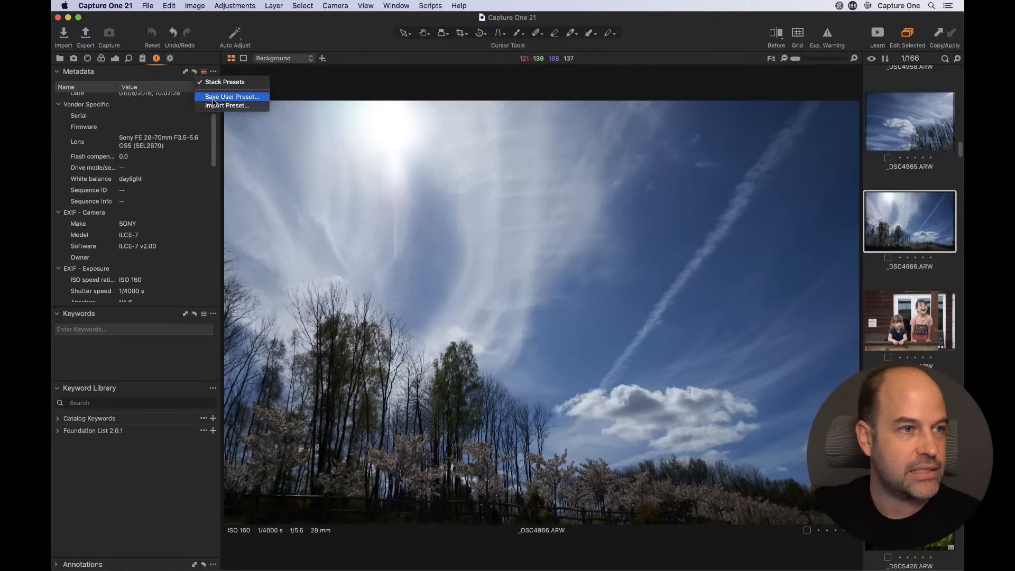
click(177, 116)
click(203, 75)
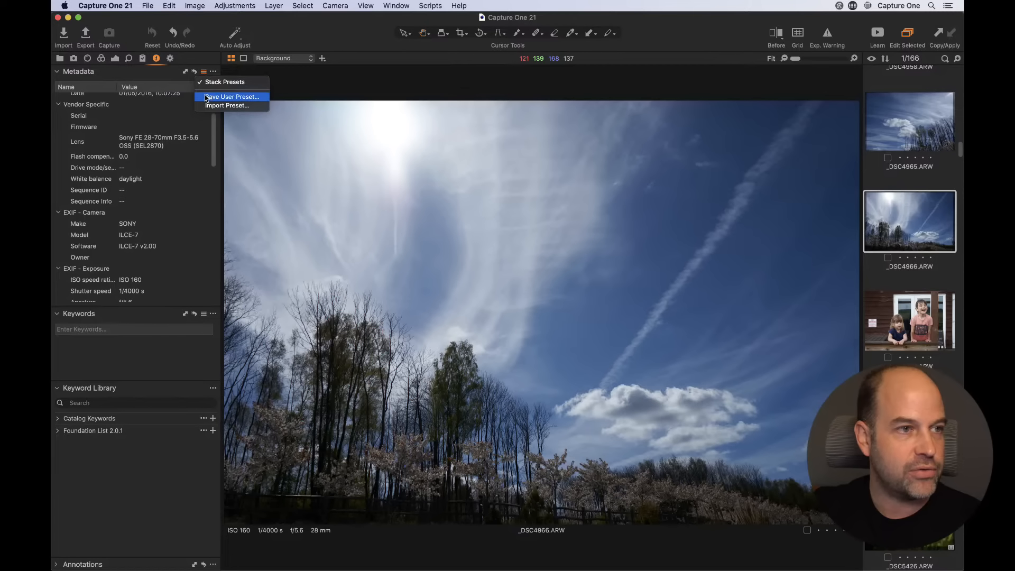
click(207, 98)
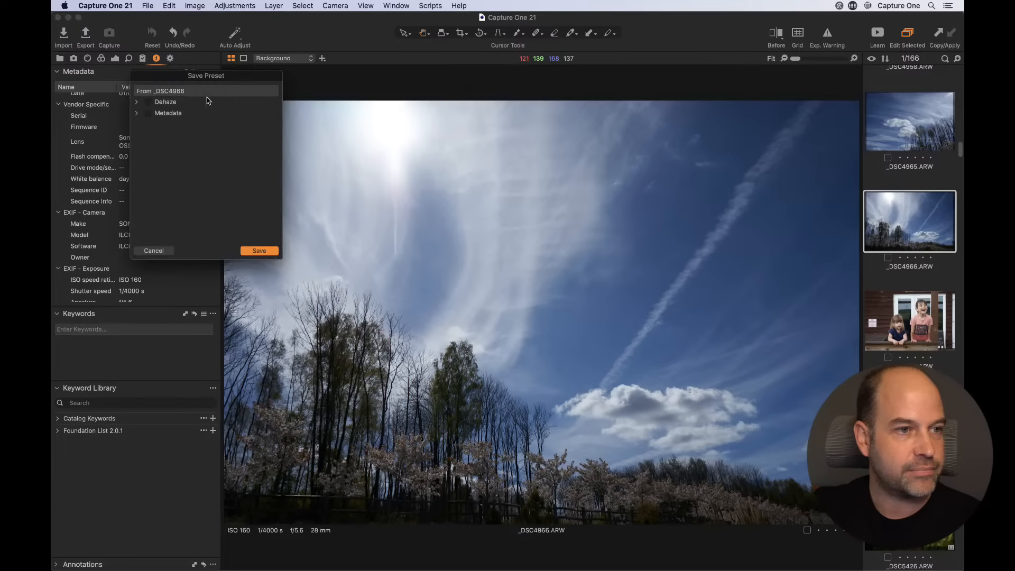
click(148, 113)
click(136, 114)
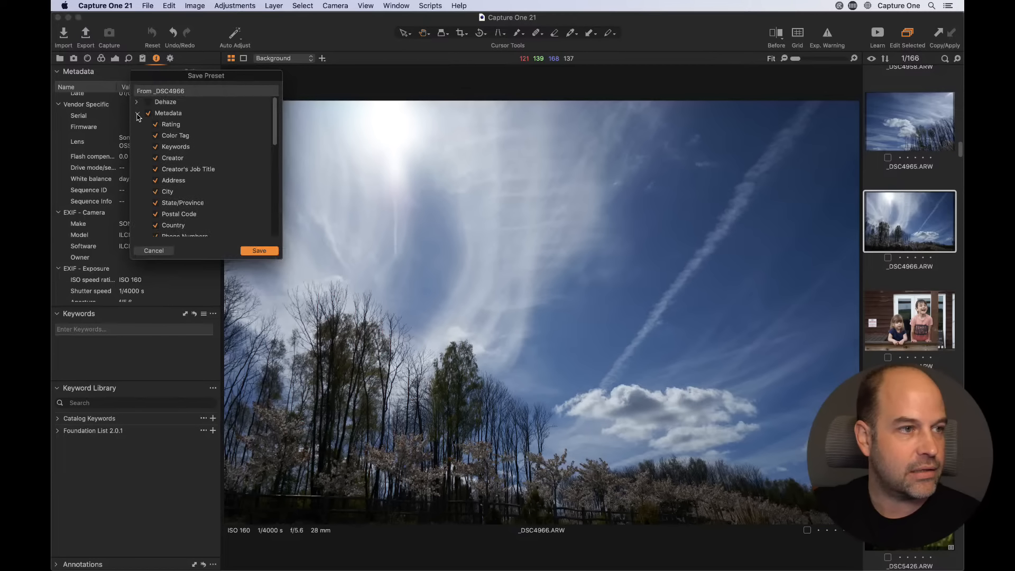
scroll(258, 171, down, 2)
scroll(248, 158, up, 1)
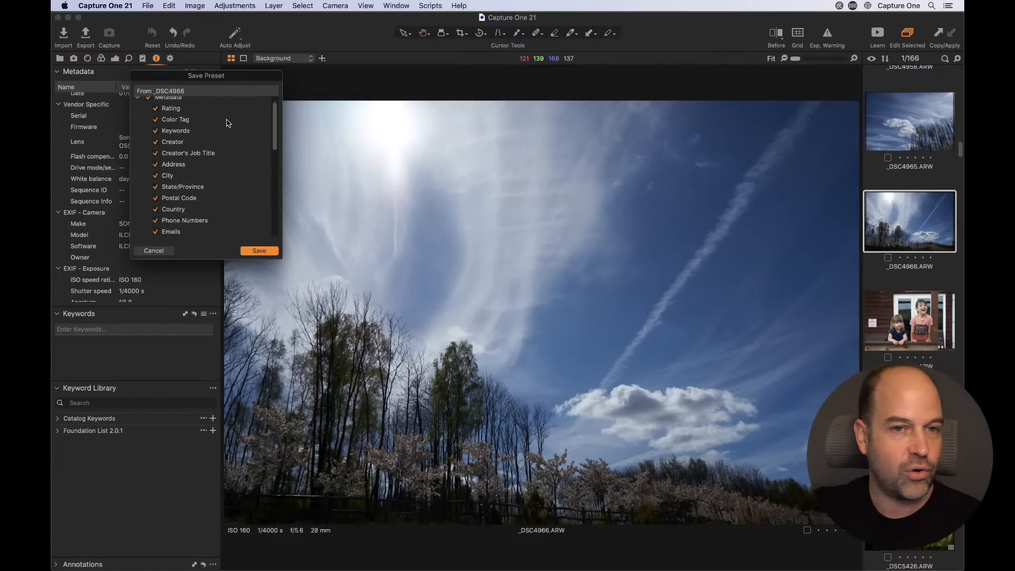
click(159, 109)
scroll(159, 109, up, 1)
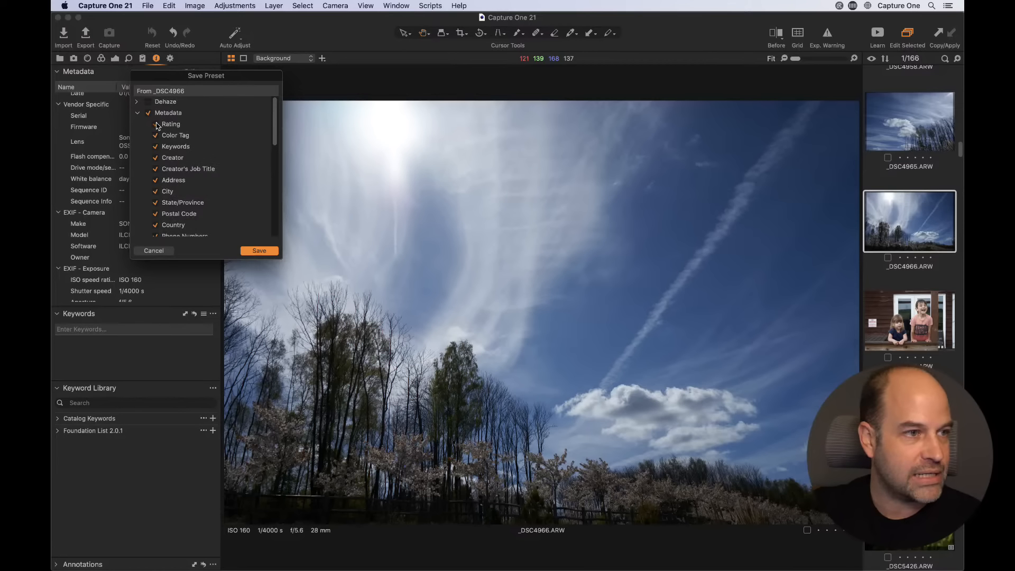
click(155, 136)
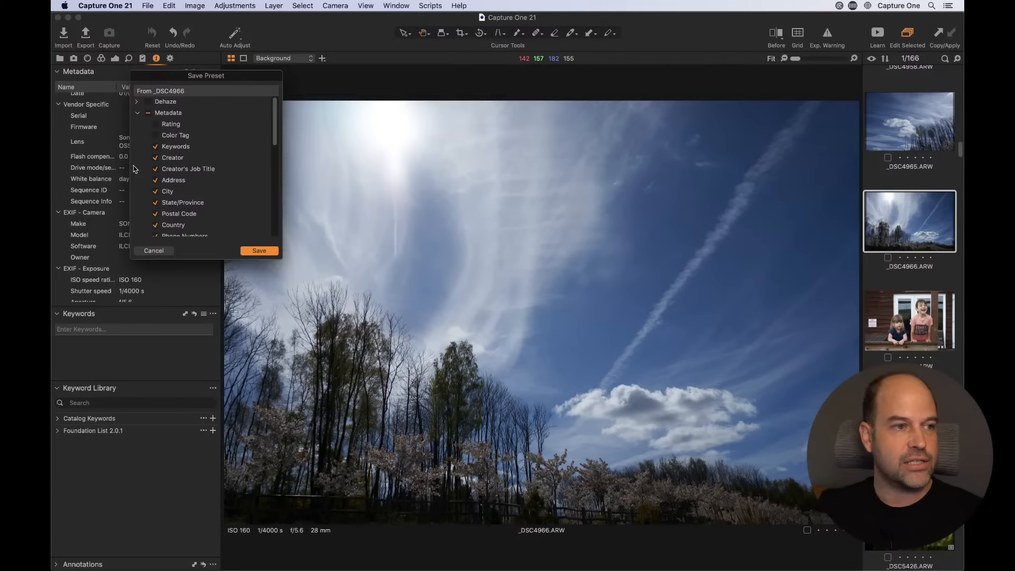
scroll(196, 175, down, 2)
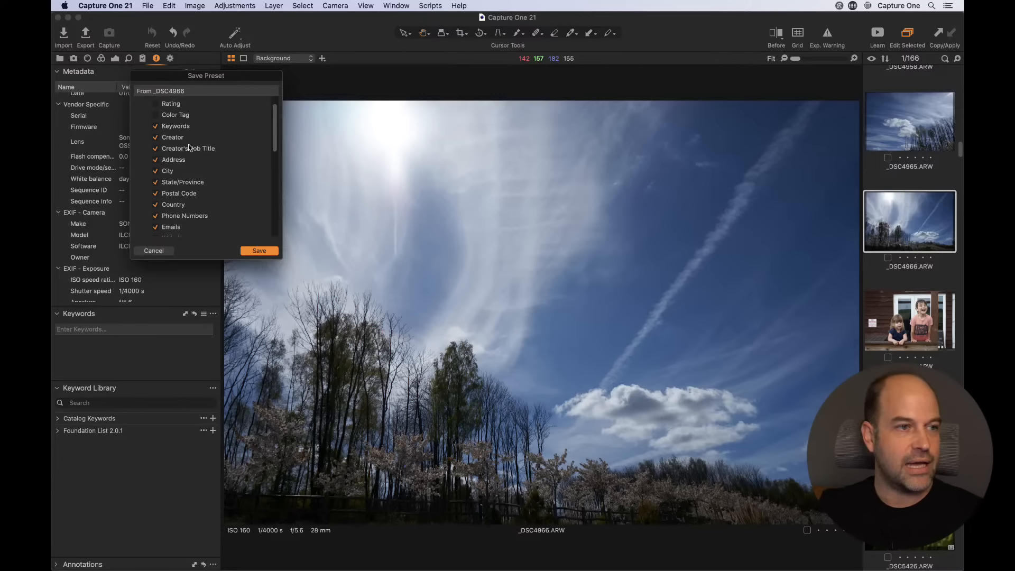
scroll(190, 148, down, 6)
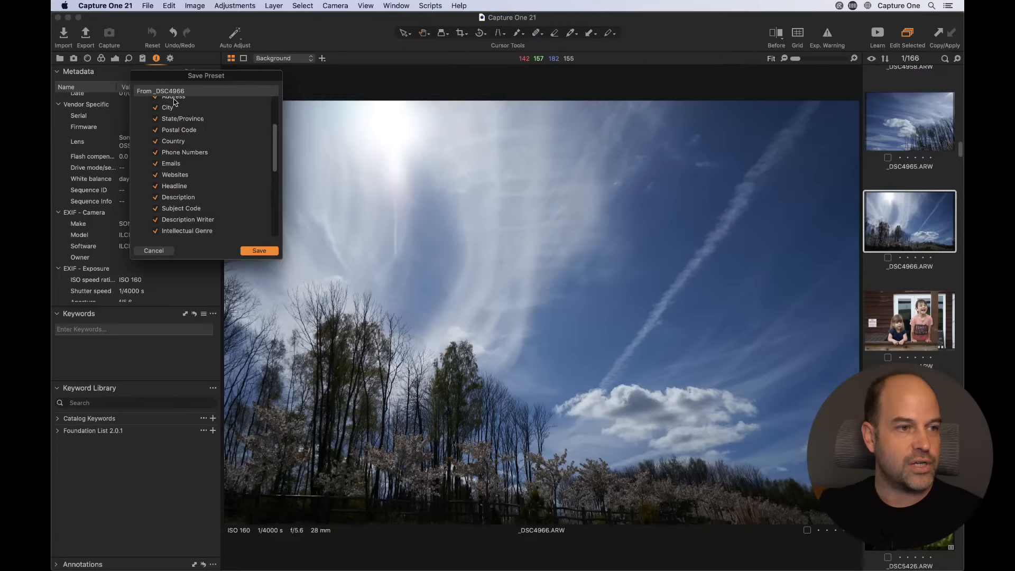
Step: Save the preset as a .copreset file named after the photographer
click(259, 254)
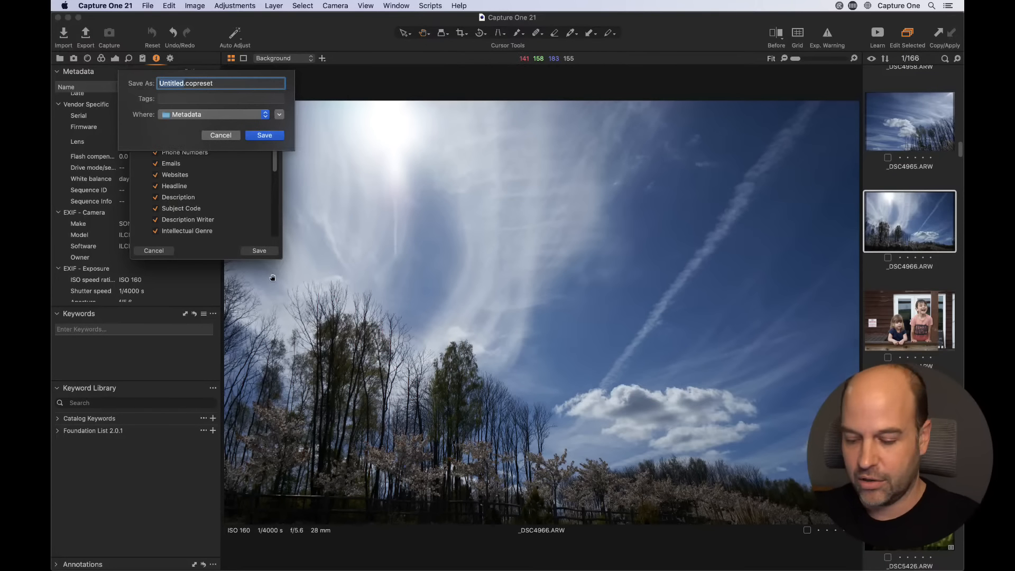
text(Robin Meta)
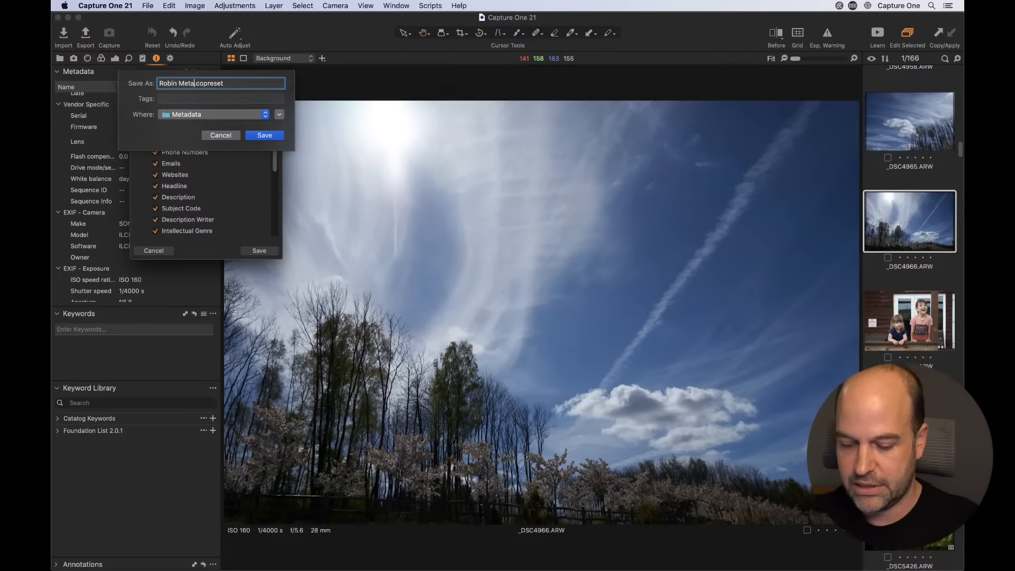
text(data)
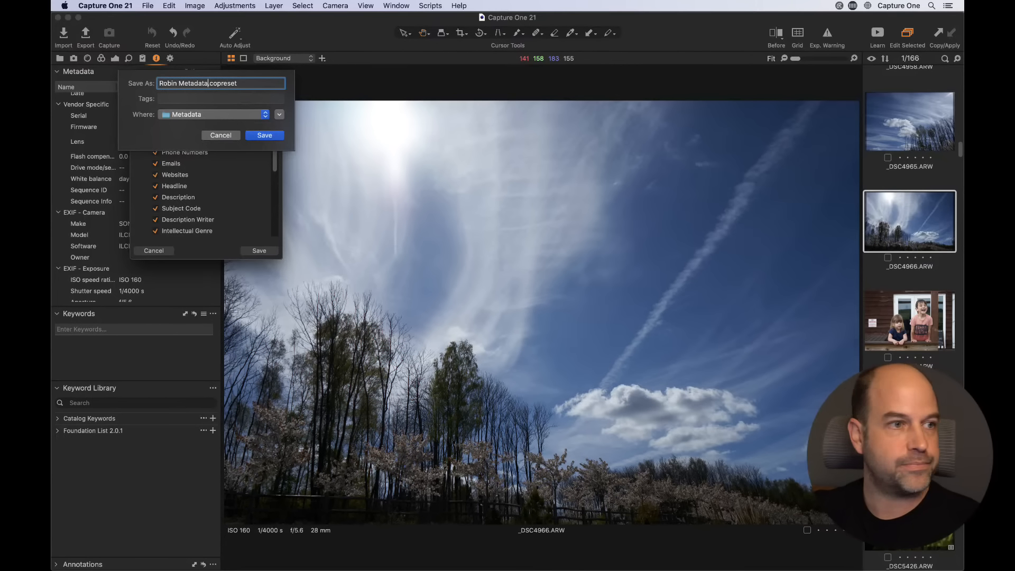
click(267, 136)
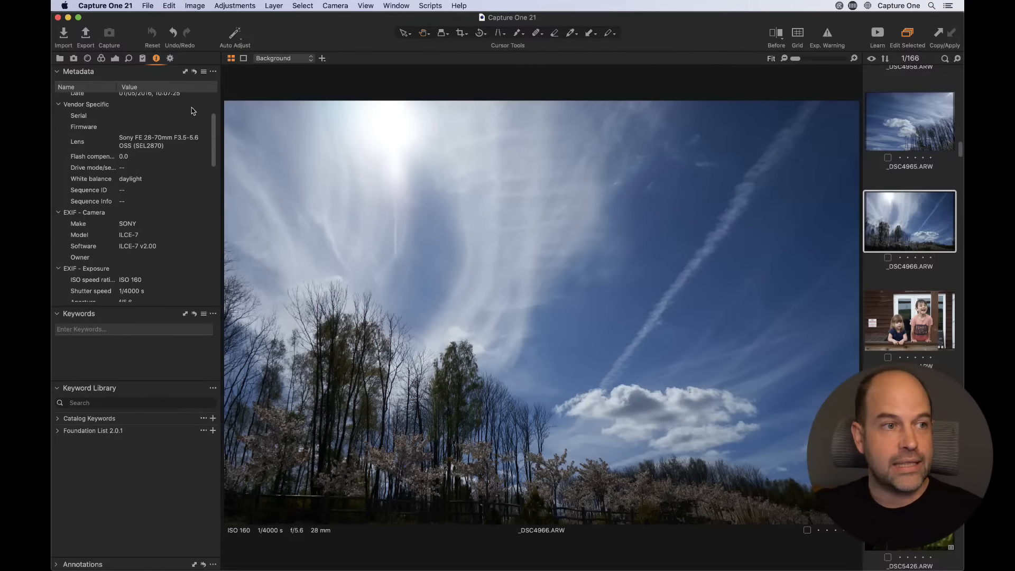
Step: Switch to the Library tool and scroll the collections list to Batch Editing Tips
click(60, 58)
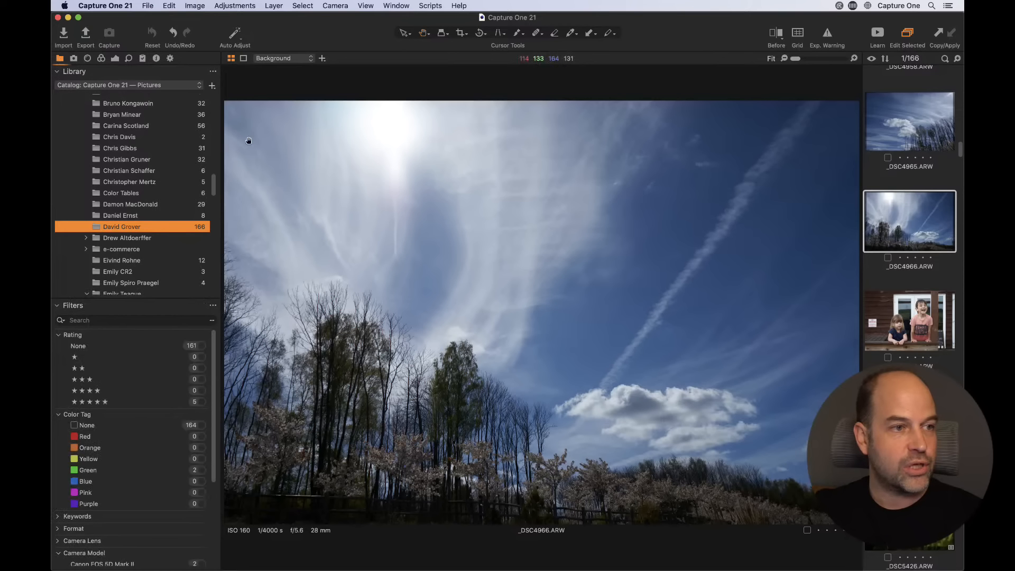
drag(214, 192, 214, 139)
click(73, 132)
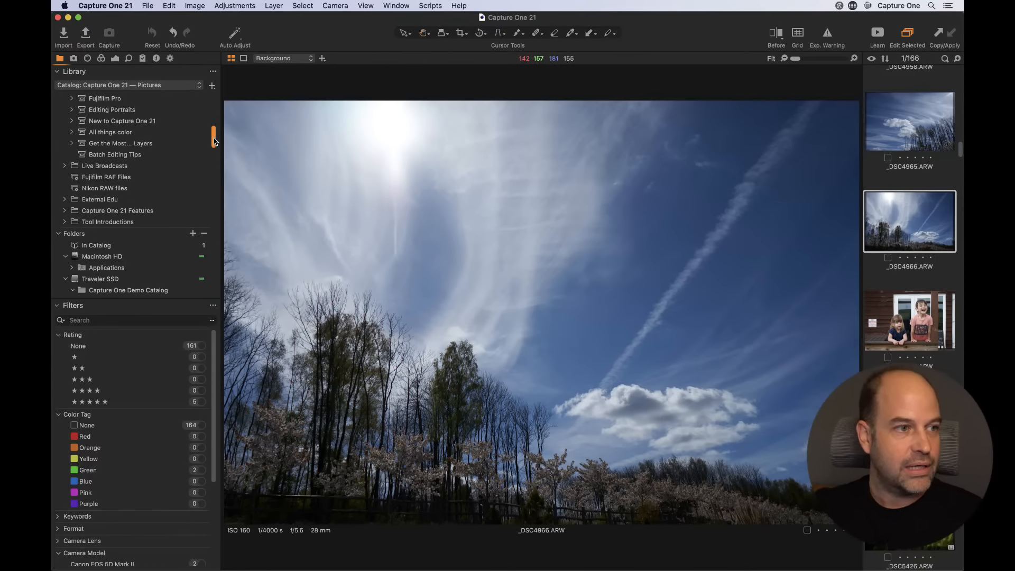
drag(214, 142, 212, 127)
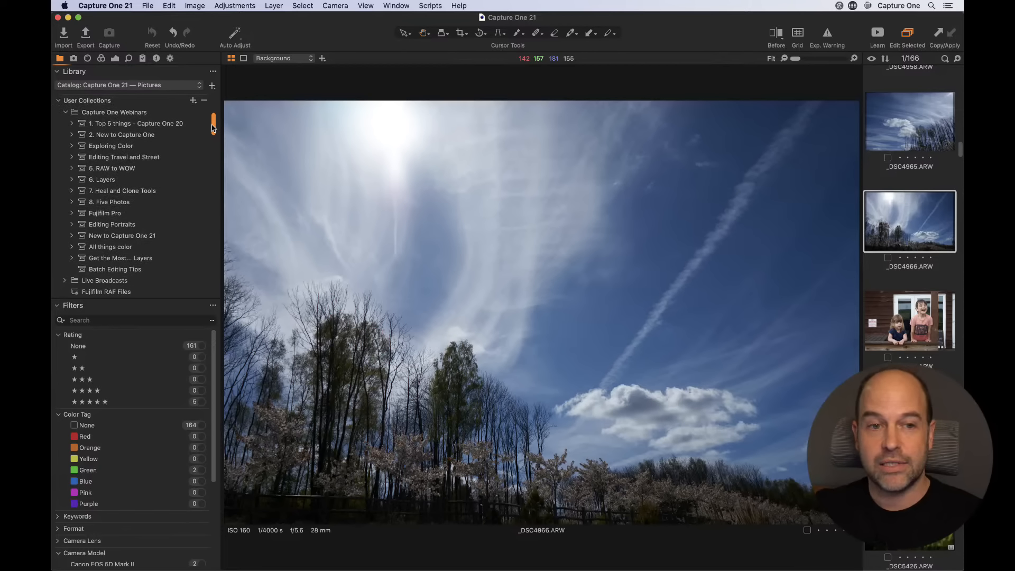
drag(213, 127, 213, 135)
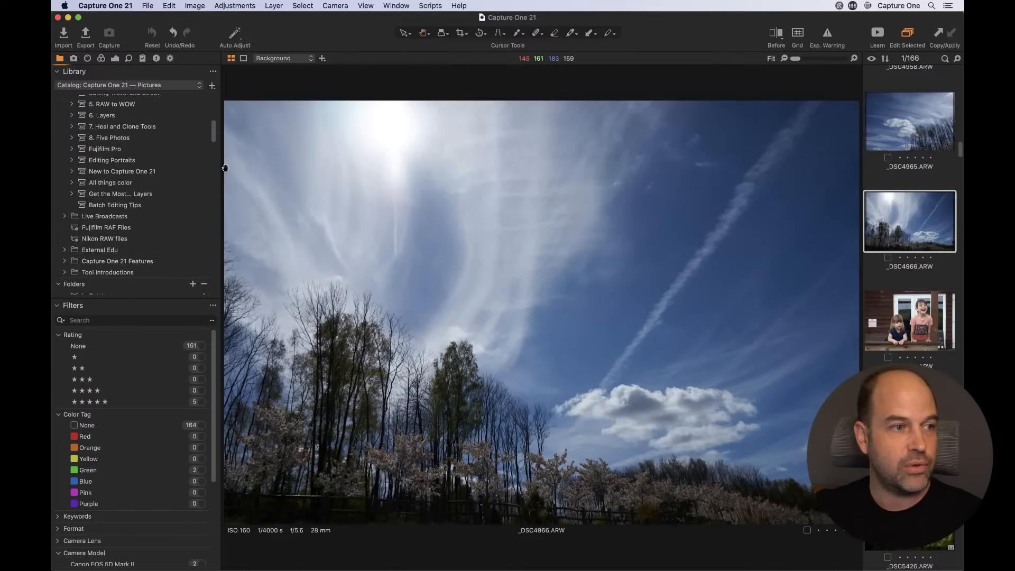
Step: Create a photographer-named album in Batch Editing Tips, selected after creation, then launch the import (Cmd+Shift+I)
right_click(116, 208)
mouse_move(158, 210)
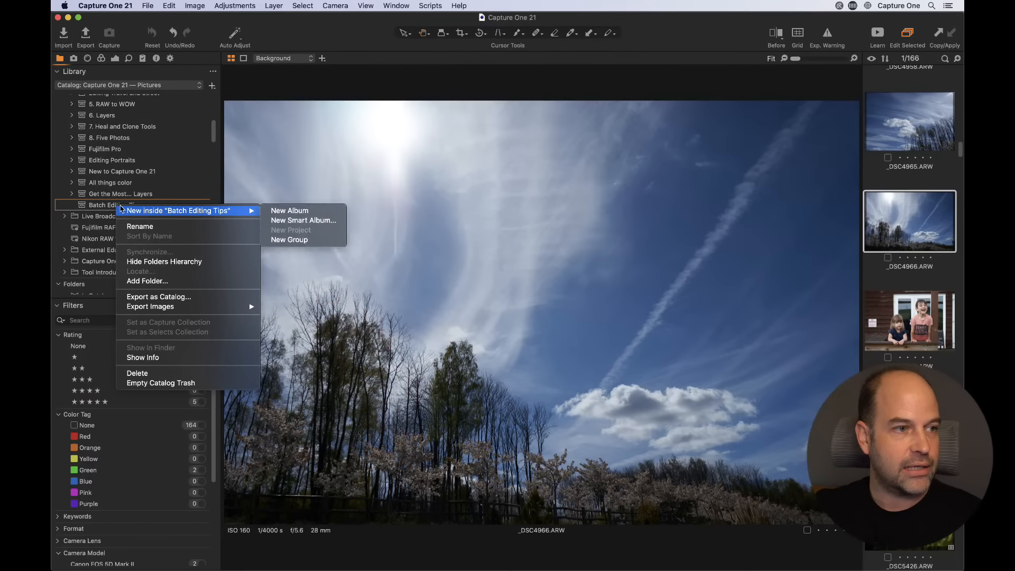
click(311, 212)
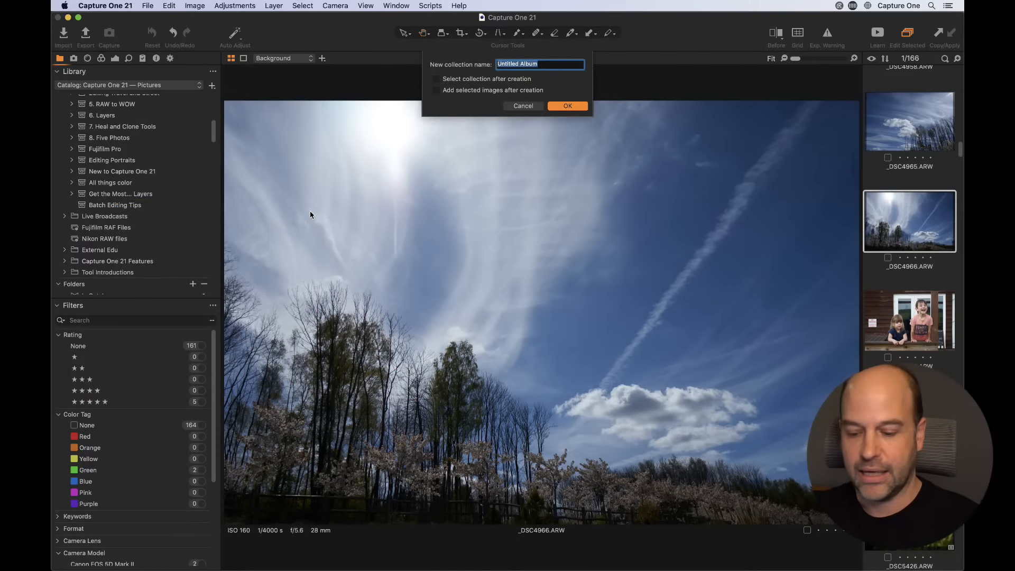
text(Robin Sinha)
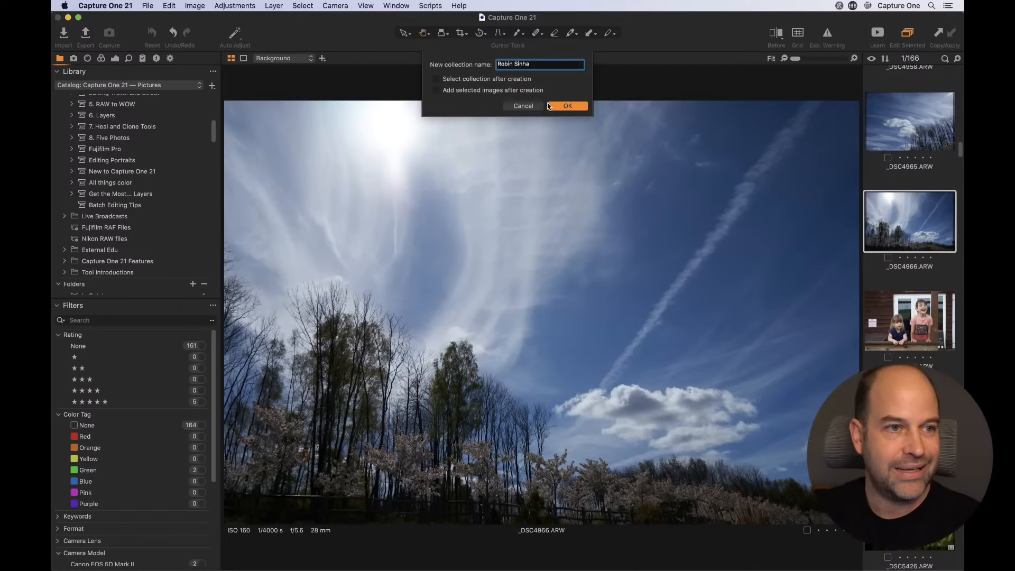
click(436, 79)
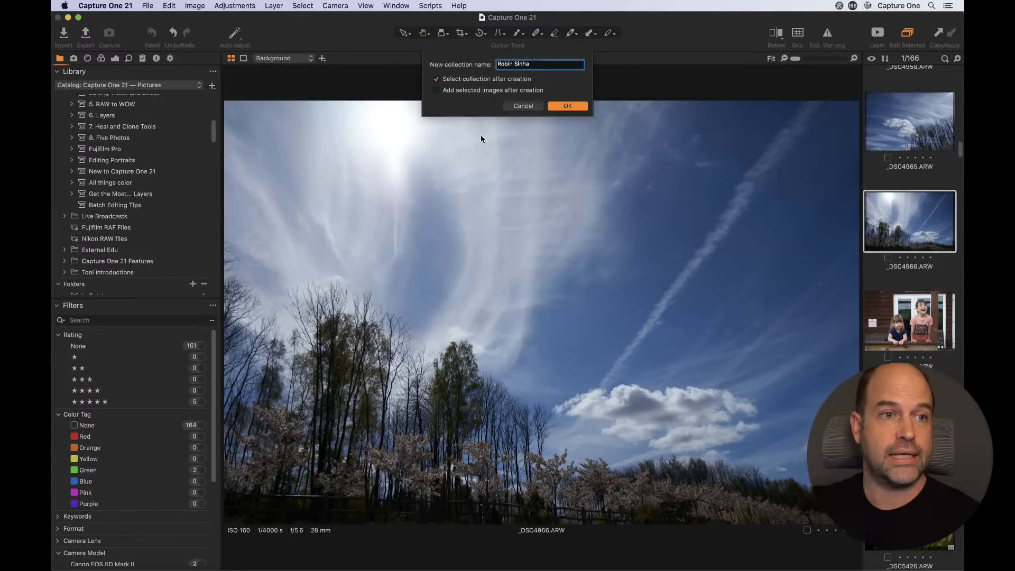
click(567, 108)
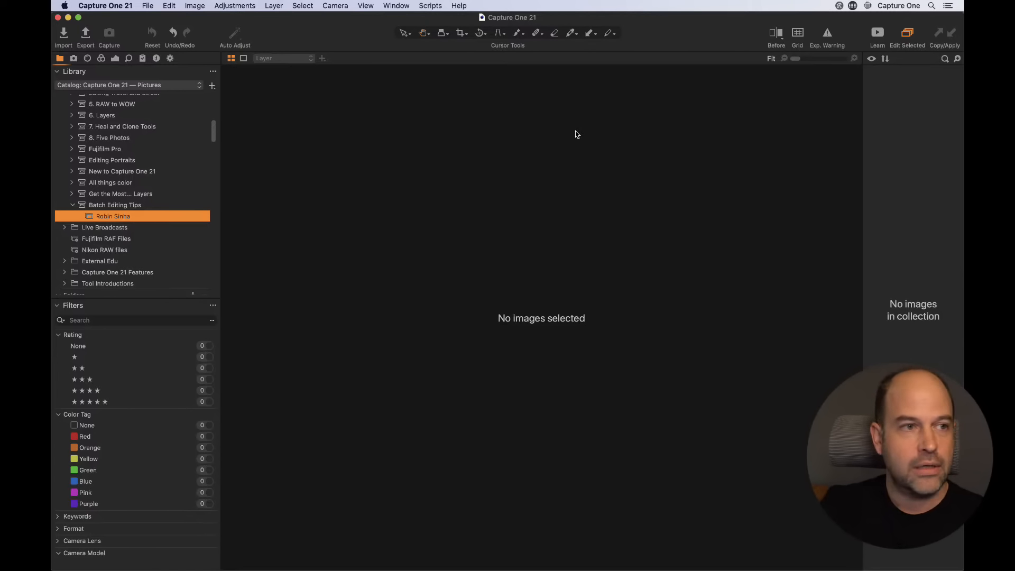
key(super+shift+i)
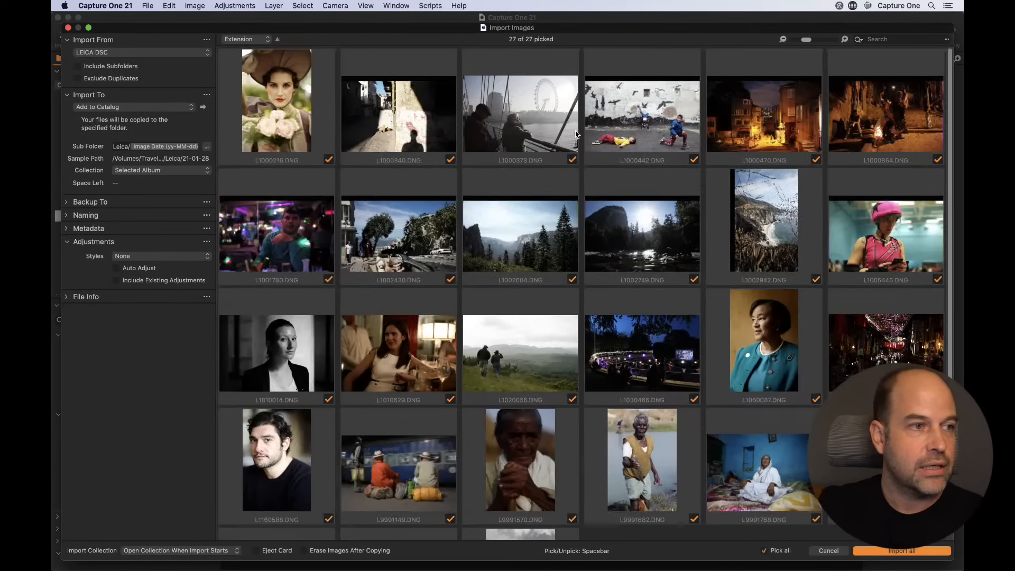
Step: Remove the Sub Folder tokens and empty the file naming Format field
click(193, 149)
key(BackSpace)
key(BackSpace)
key(BackSpace)
key(BackSpace)
key(BackSpace)
key(BackSpace)
key(BackSpace)
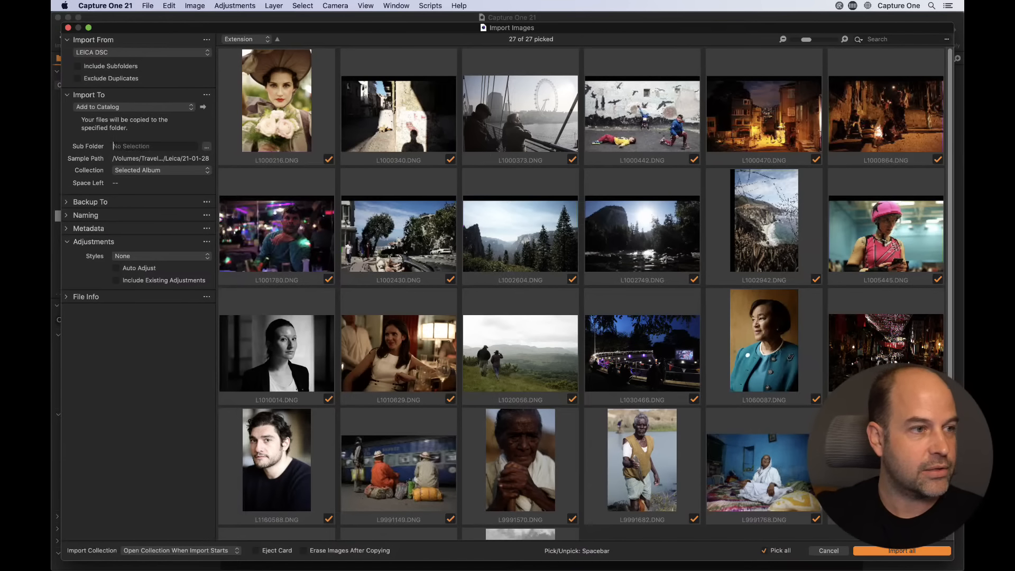
click(67, 217)
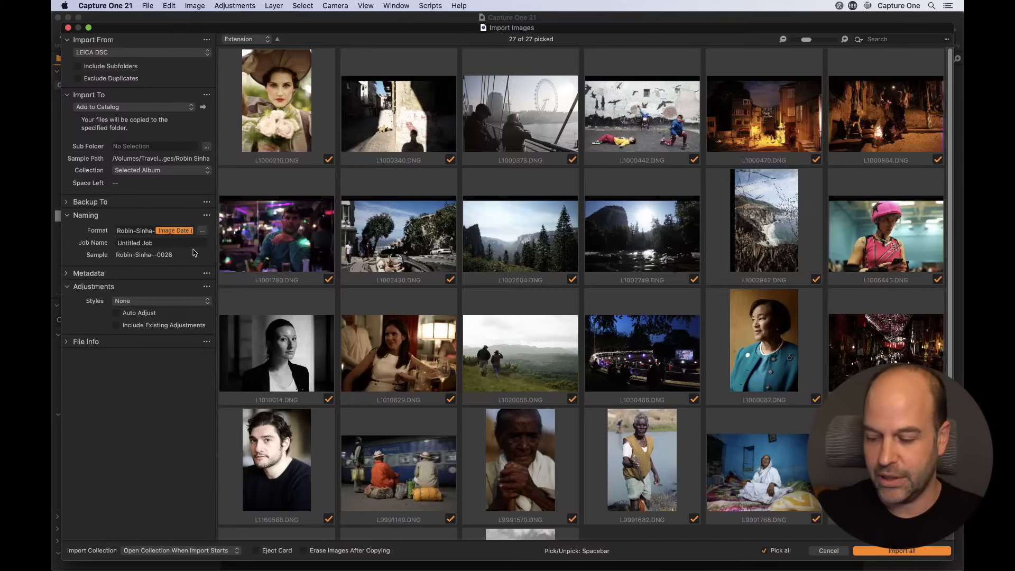
key(BackSpace)
key(BackSpace)
key(BackSpace)
key(BackSpace)
key(BackSpace)
click(192, 230)
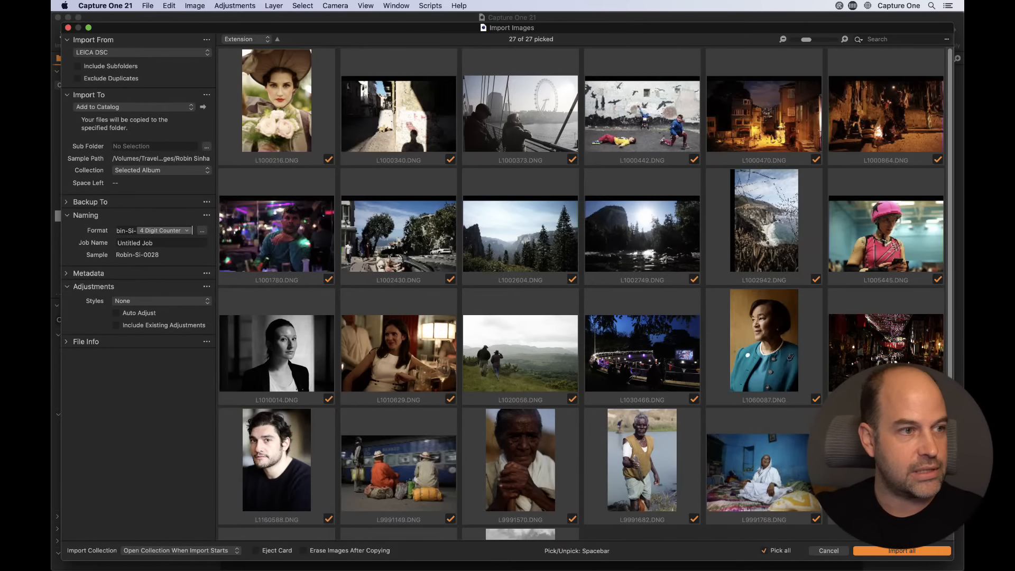
key(BackSpace)
key(BackSpace)
key(BackSpace)
key(BackSpace)
key(BackSpace)
key(BackSpace)
key(BackSpace)
key(BackSpace)
key(BackSpace)
key(BackSpace)
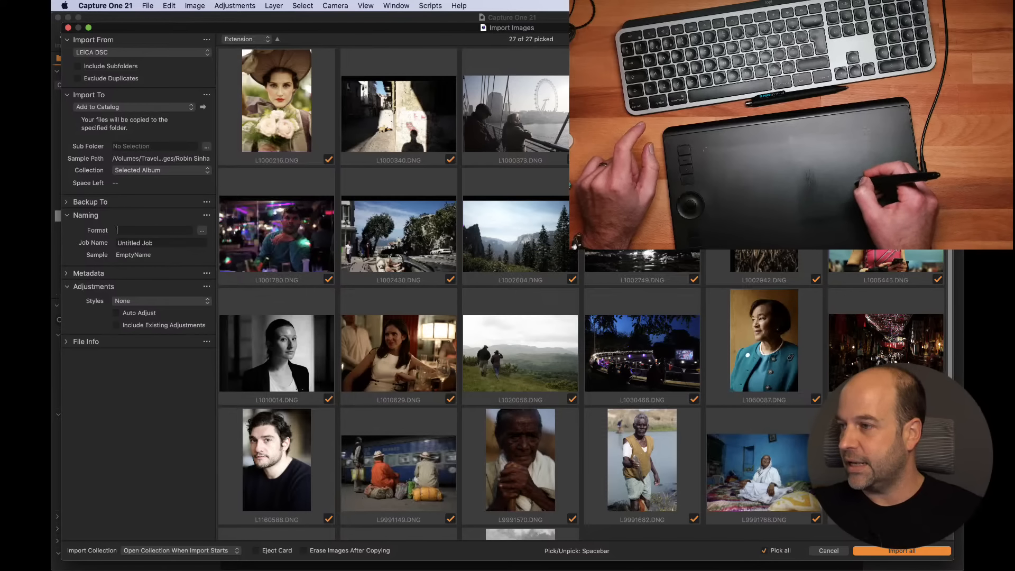
Step: Unpick all images, then pick L1000216, L1002430, L1010629, L1020056, L9991570 and L9991149
click(772, 550)
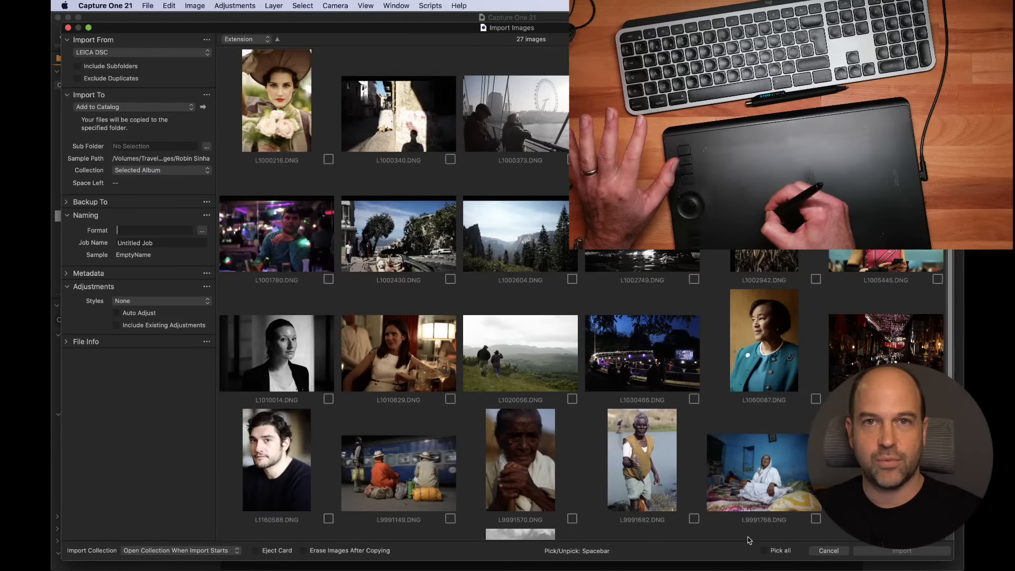
click(294, 142)
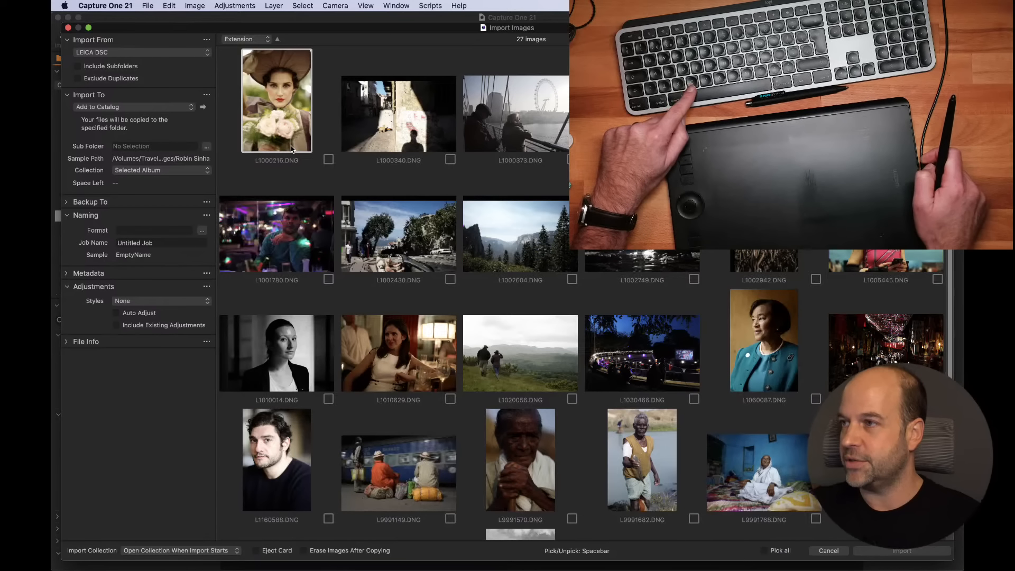
key(space)
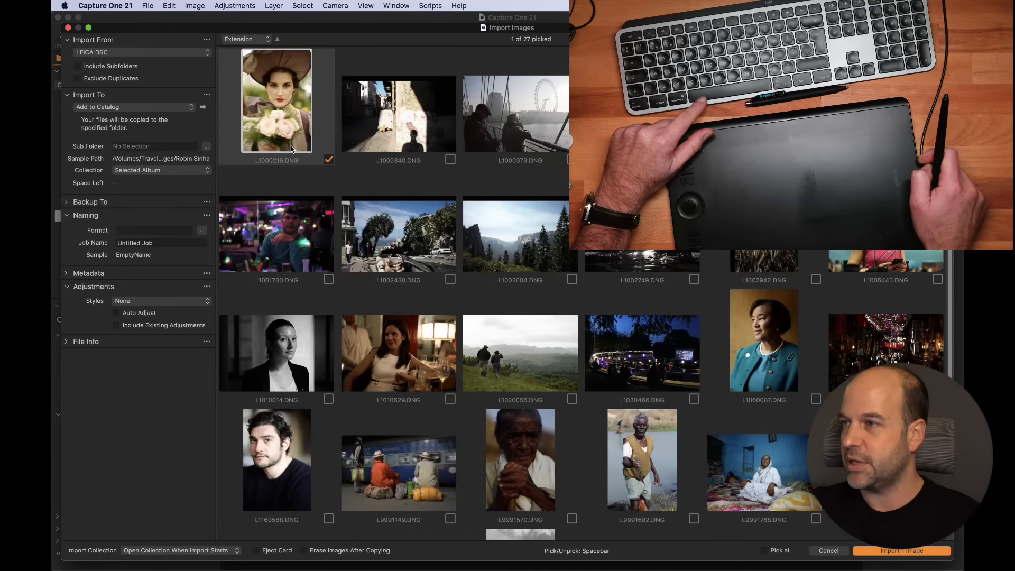
click(384, 262)
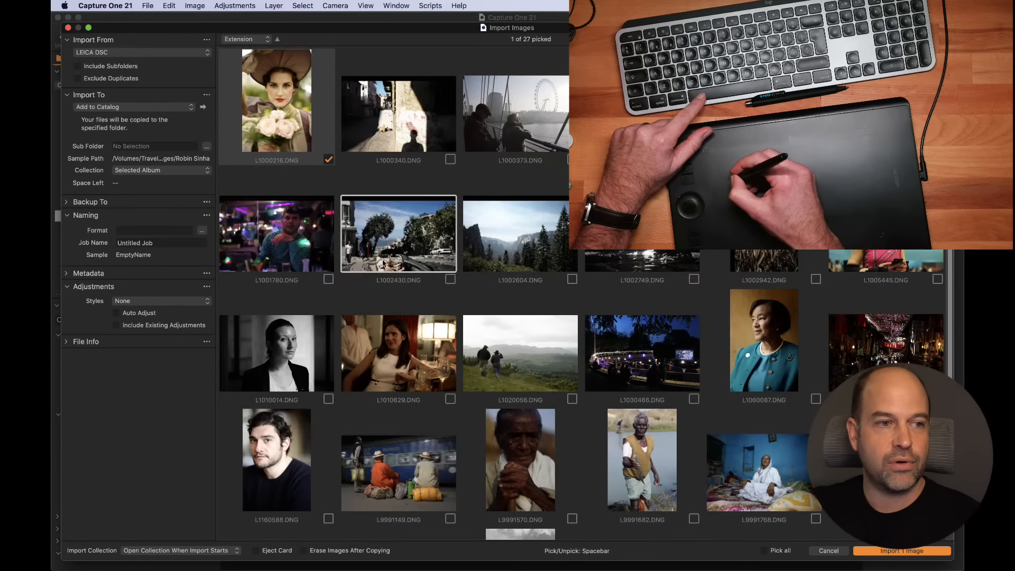
key(space)
click(400, 359)
key(space)
click(535, 366)
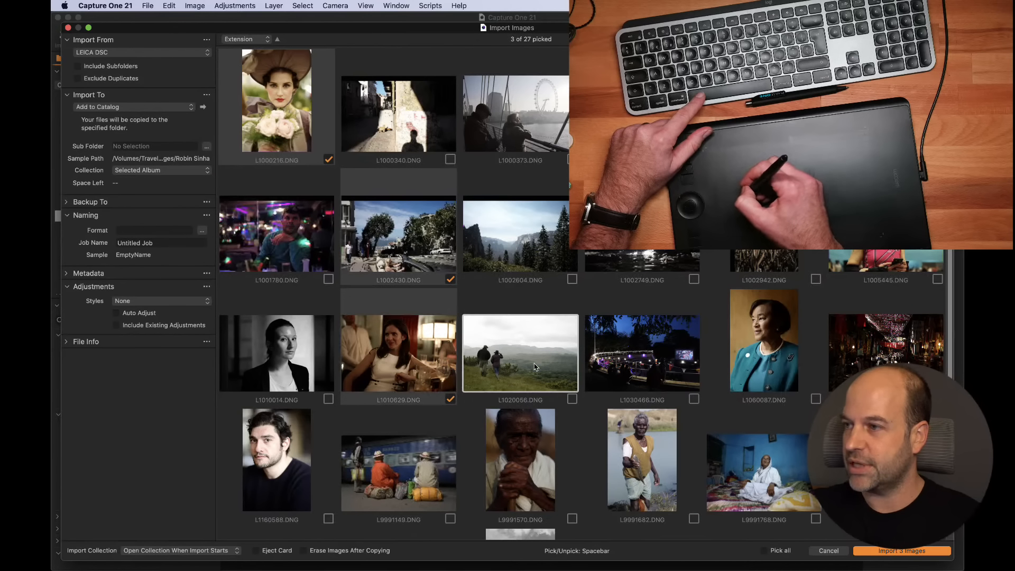
key(space)
key(Down)
key(space)
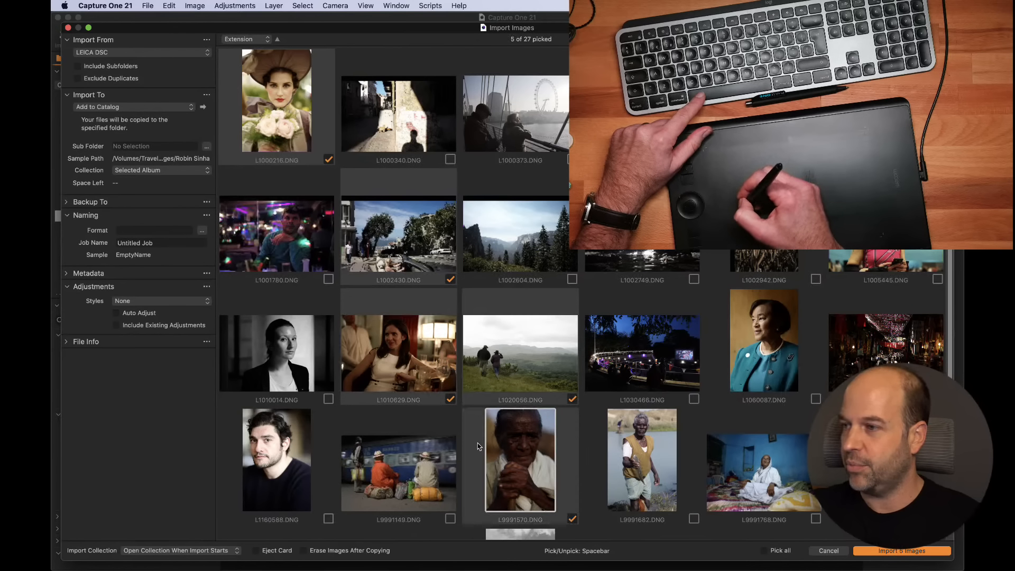
click(444, 455)
key(space)
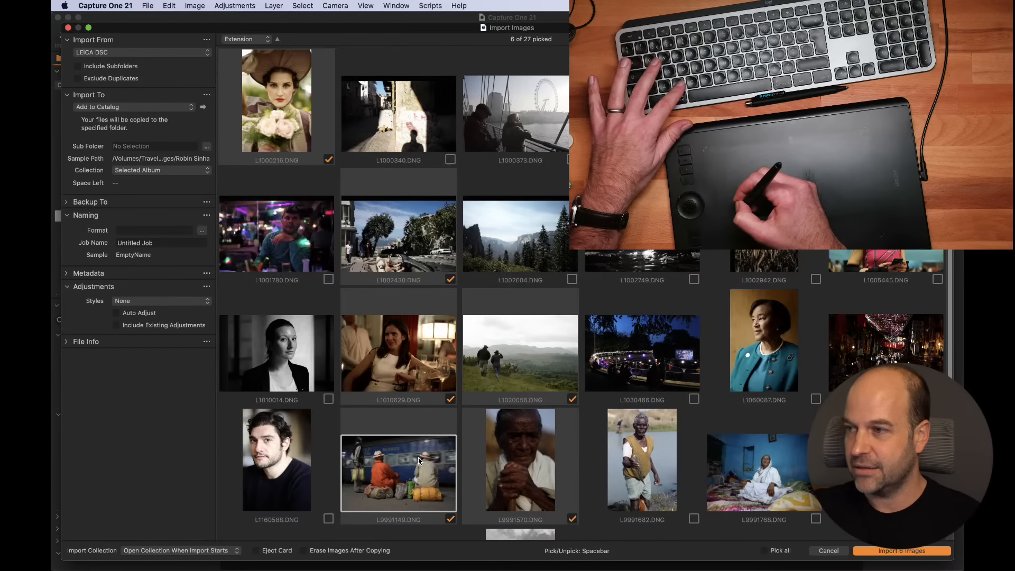
Step: Re-pick L9991149, then pick all 27 images for import
key(space)
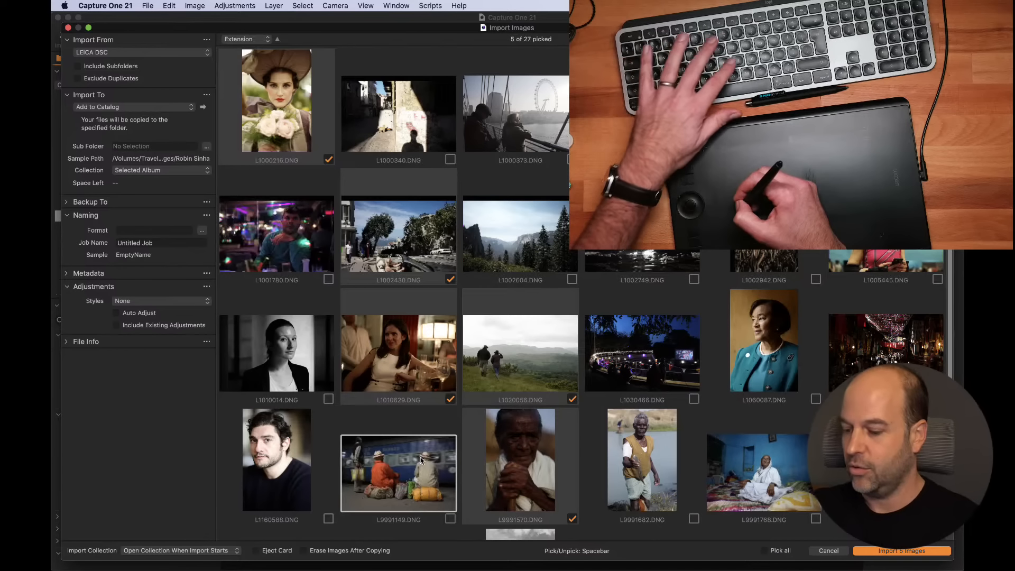
key(space)
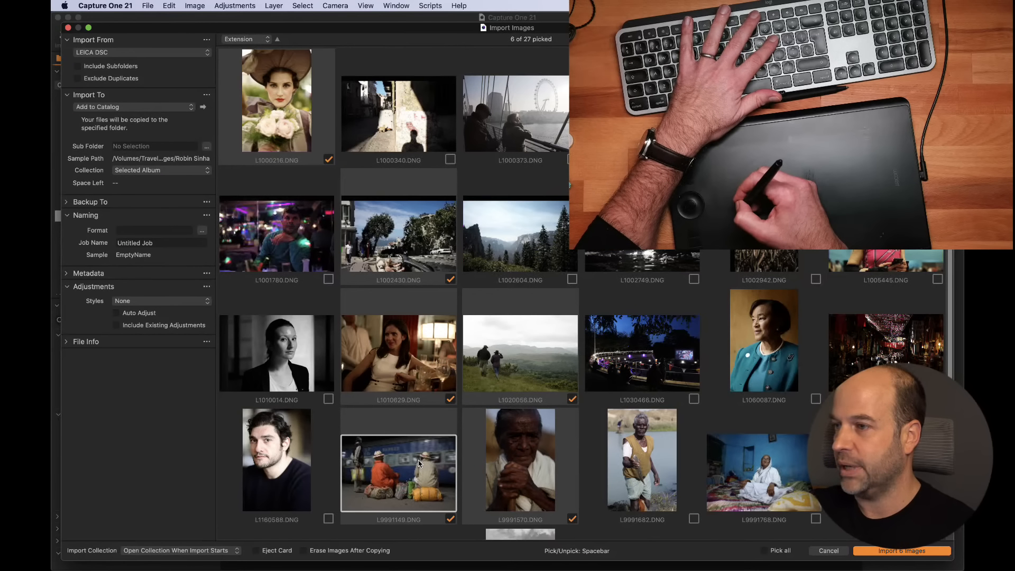
click(401, 250)
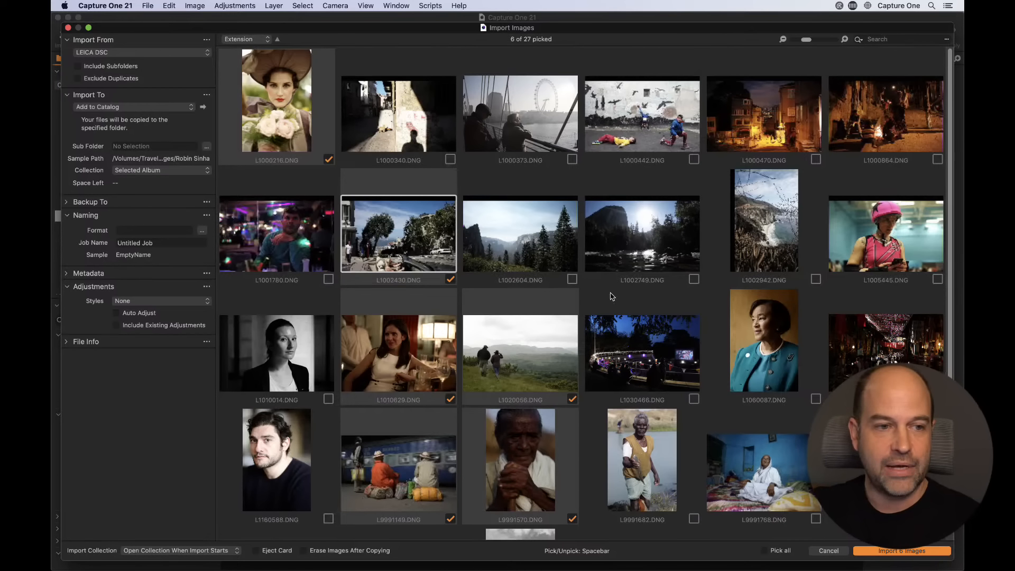
click(765, 551)
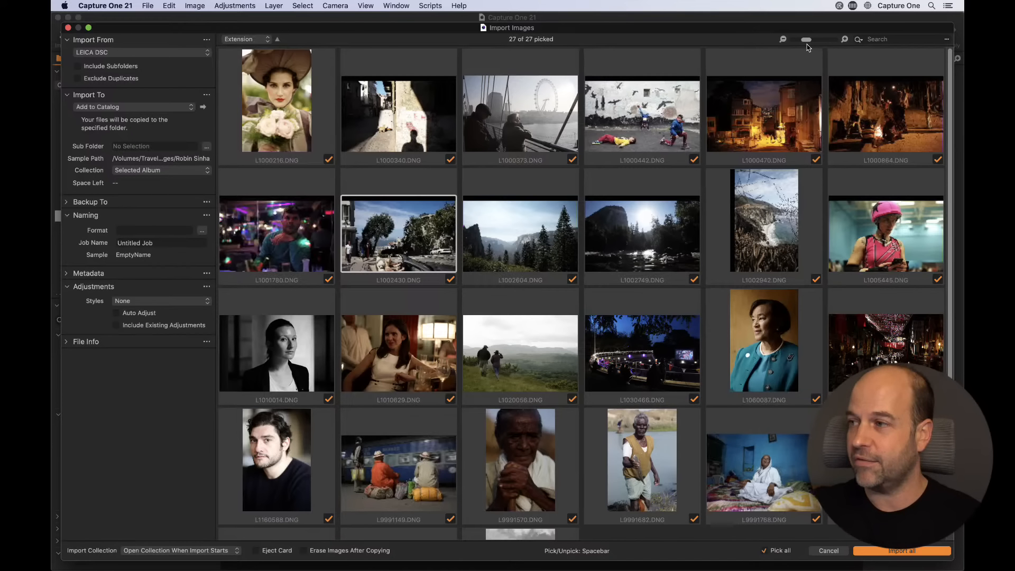
Step: Enlarge the import thumbnails so five fit per row
mouse_move(806, 40)
mouse_down()
mouse_move(850, 42)
mouse_move(811, 40)
mouse_up()
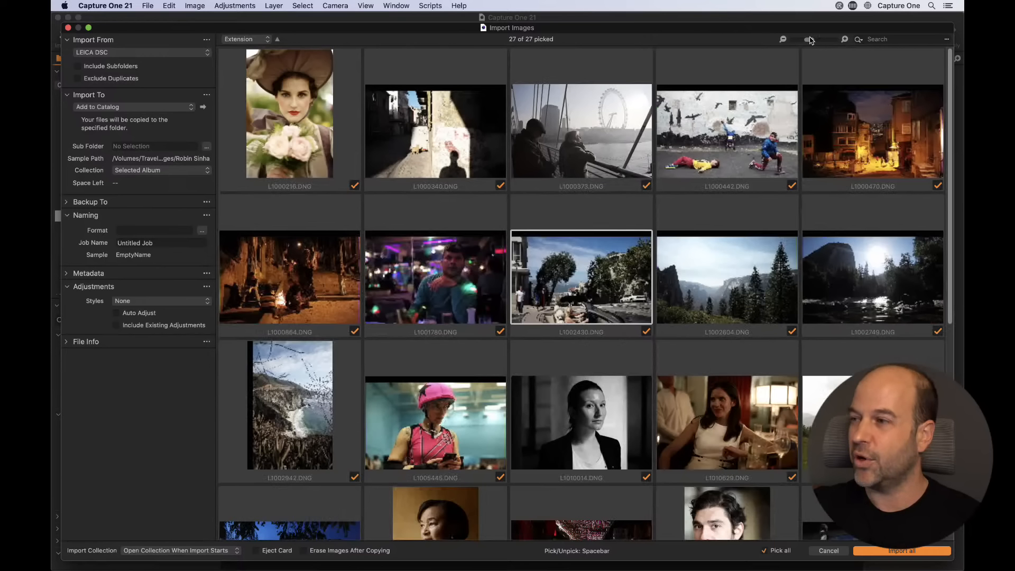
drag(810, 40, 809, 41)
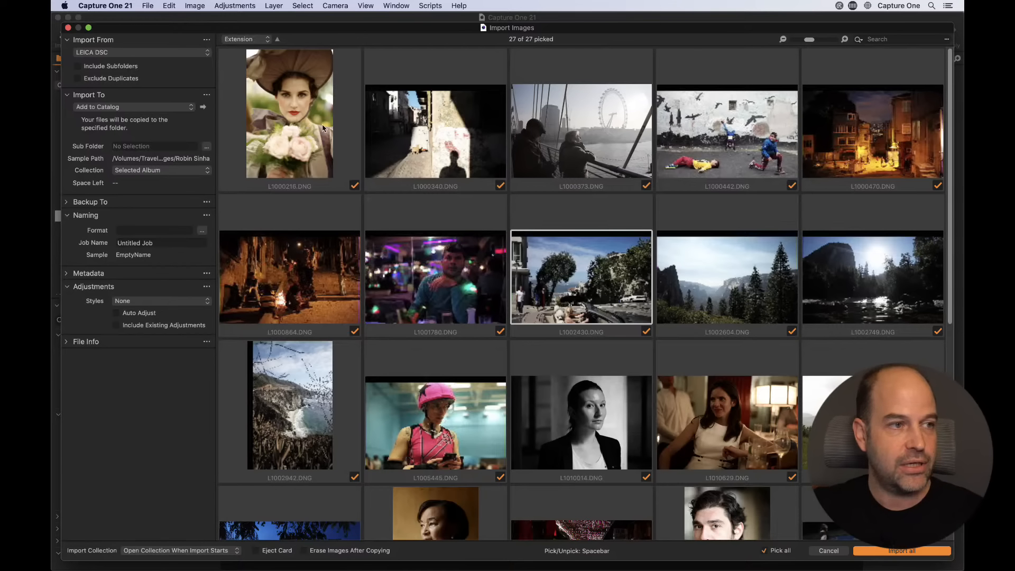
Step: Set the import destination to Copy to Folder
click(143, 107)
click(143, 117)
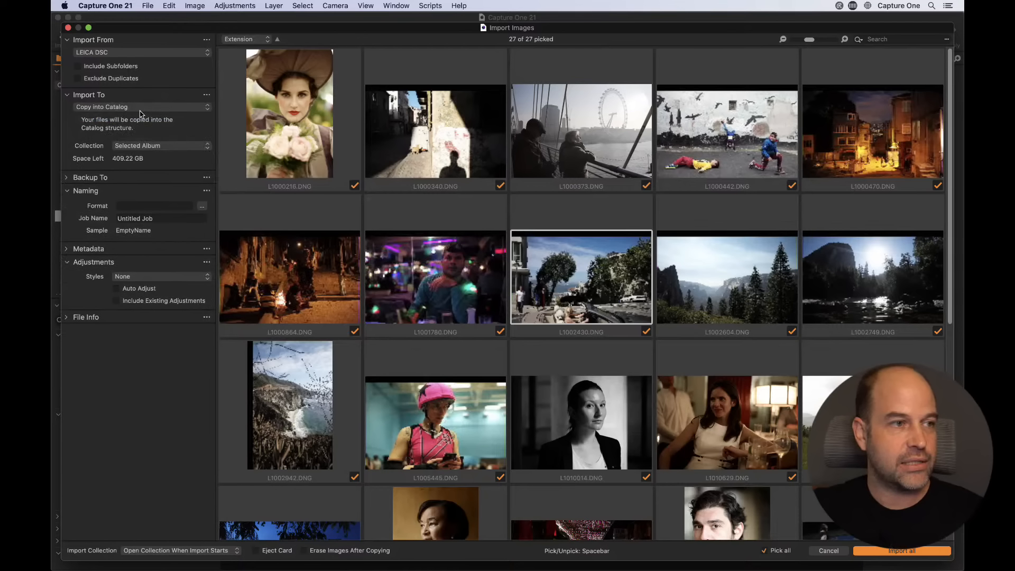
click(141, 107)
click(141, 106)
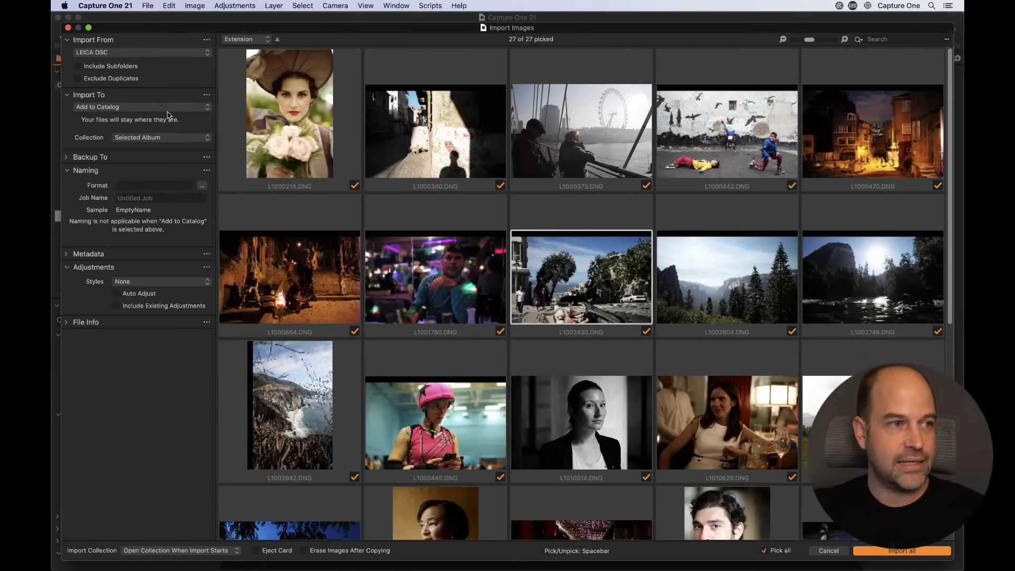
click(159, 107)
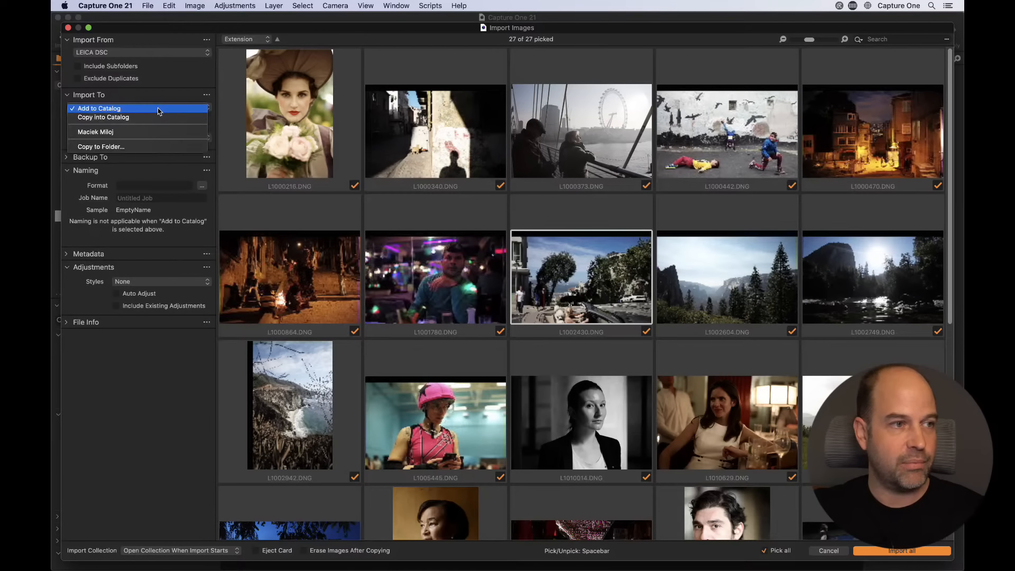
click(149, 147)
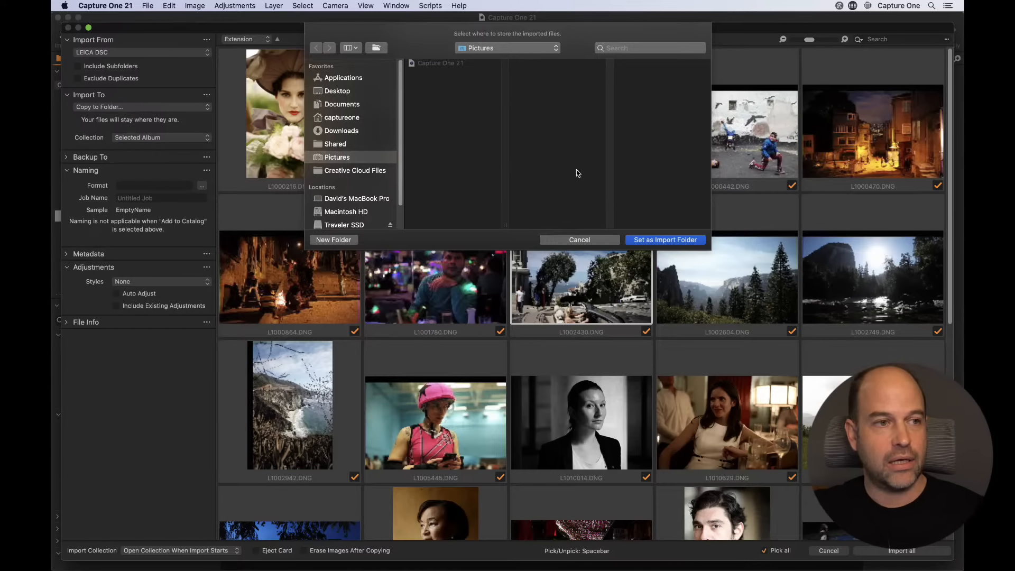
Step: Create a photographer-named folder in Traveler SSD's Demonstration Images and set it as the import folder
scroll(377, 189, down, 2)
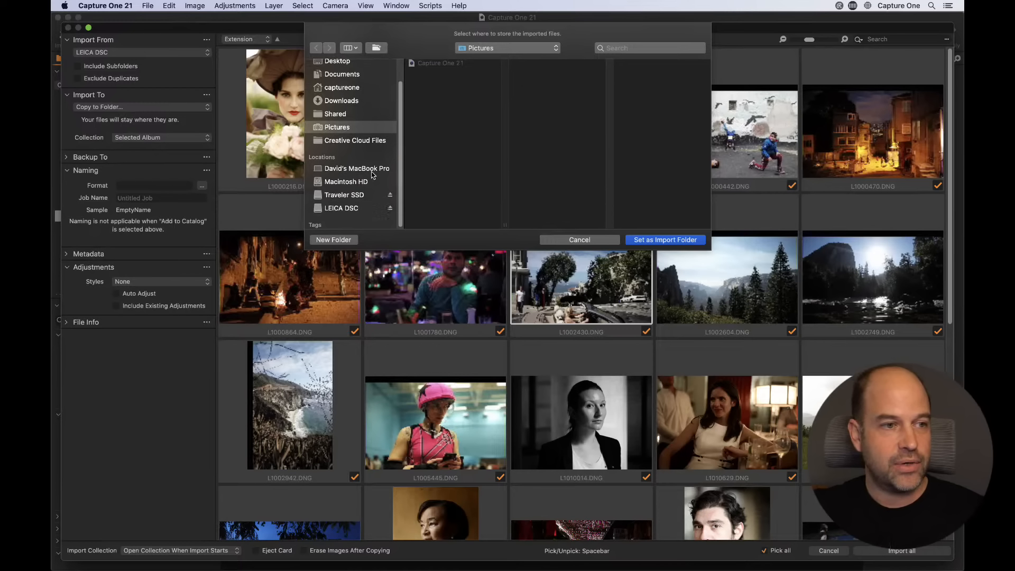
click(356, 195)
click(471, 65)
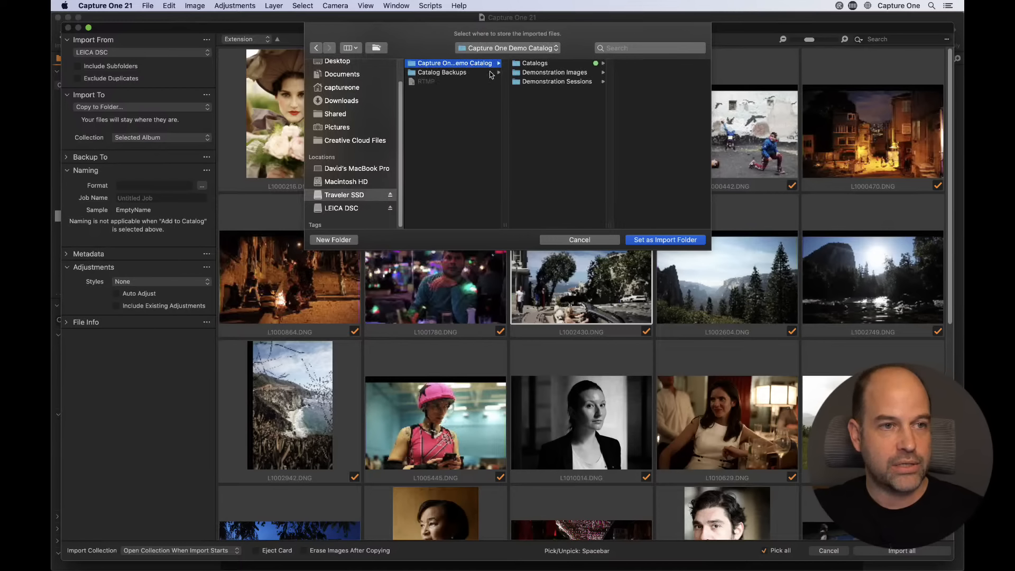
click(559, 74)
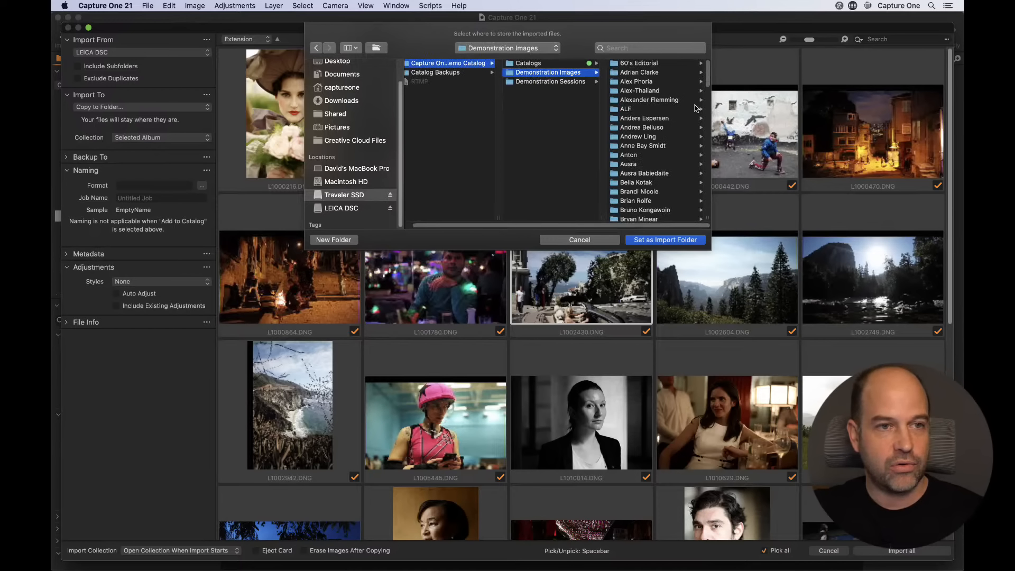
click(335, 241)
text(Robin Sinha)
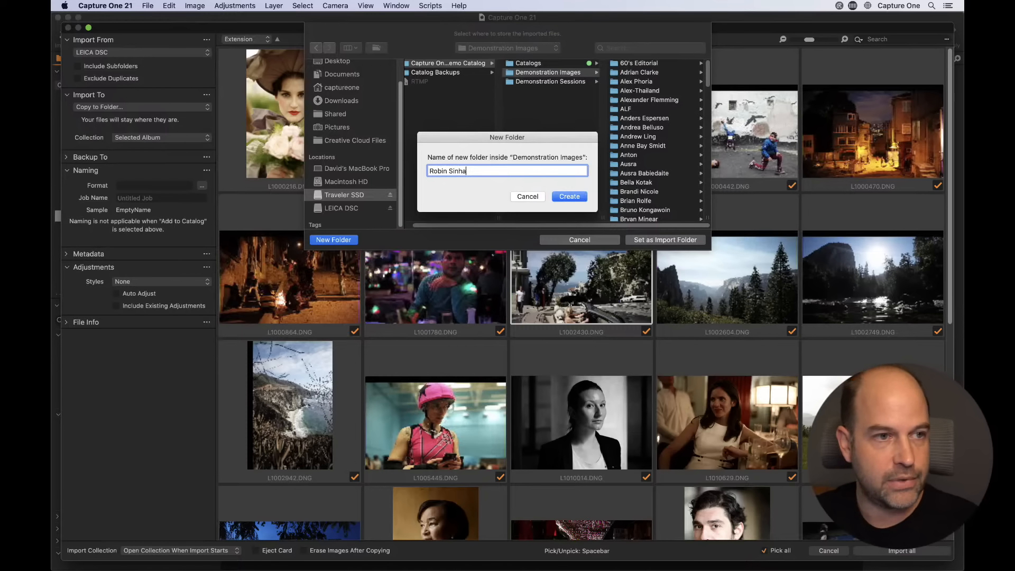
click(572, 196)
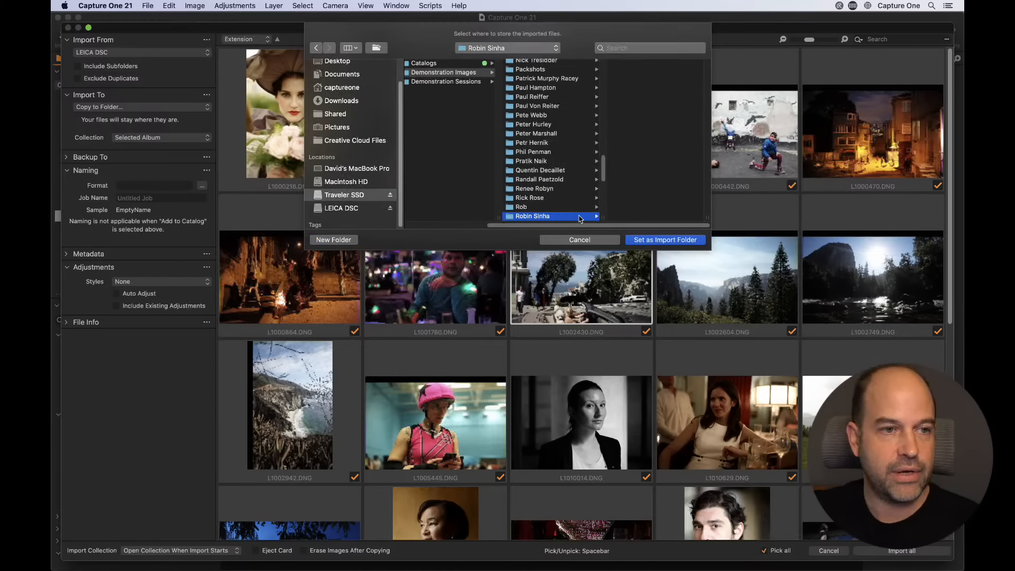
click(661, 242)
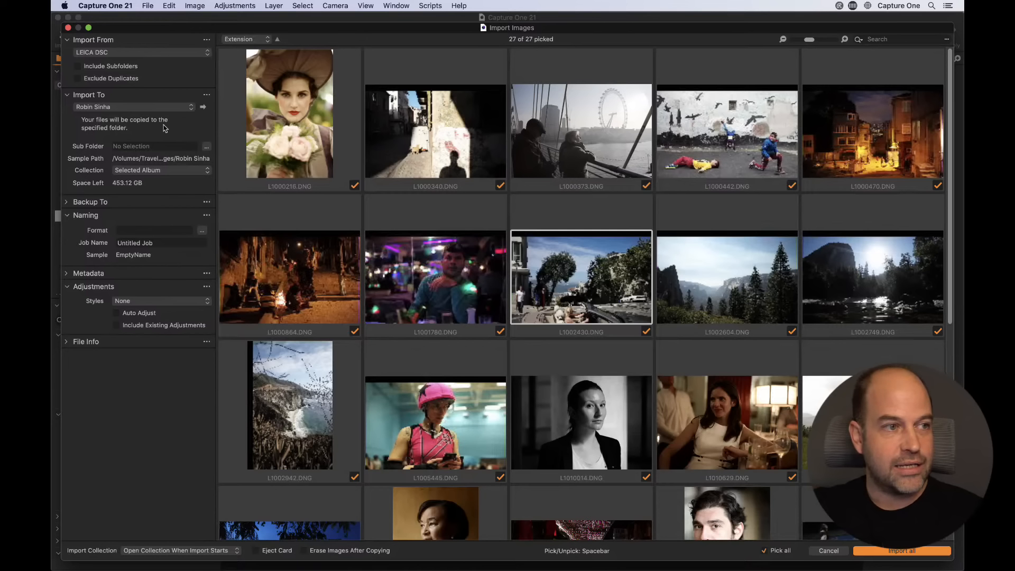
Step: Clear the typed Sub Folder name and bring up the Location Sub Folder Tokens dialog
click(132, 147)
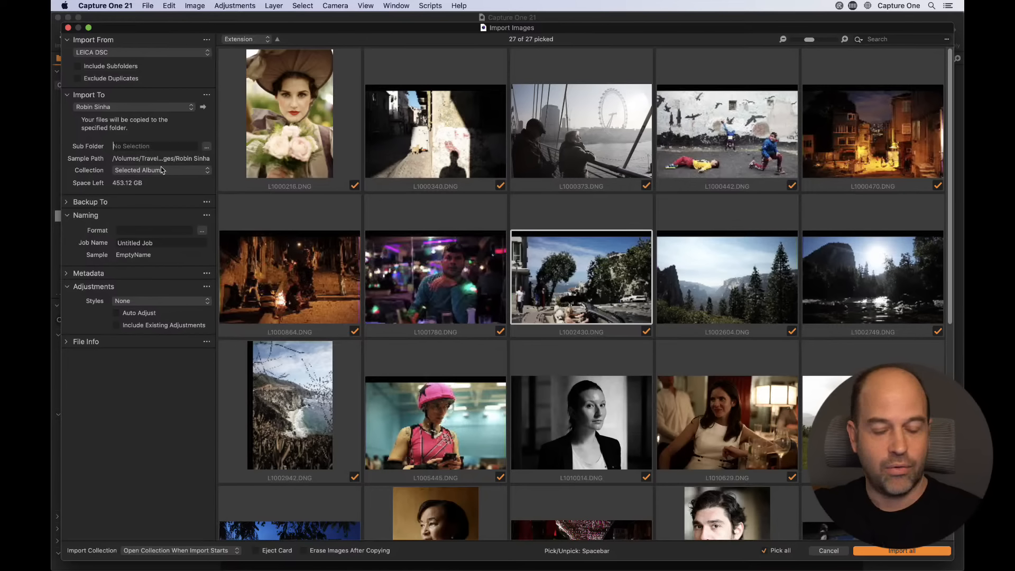
text(Leica)
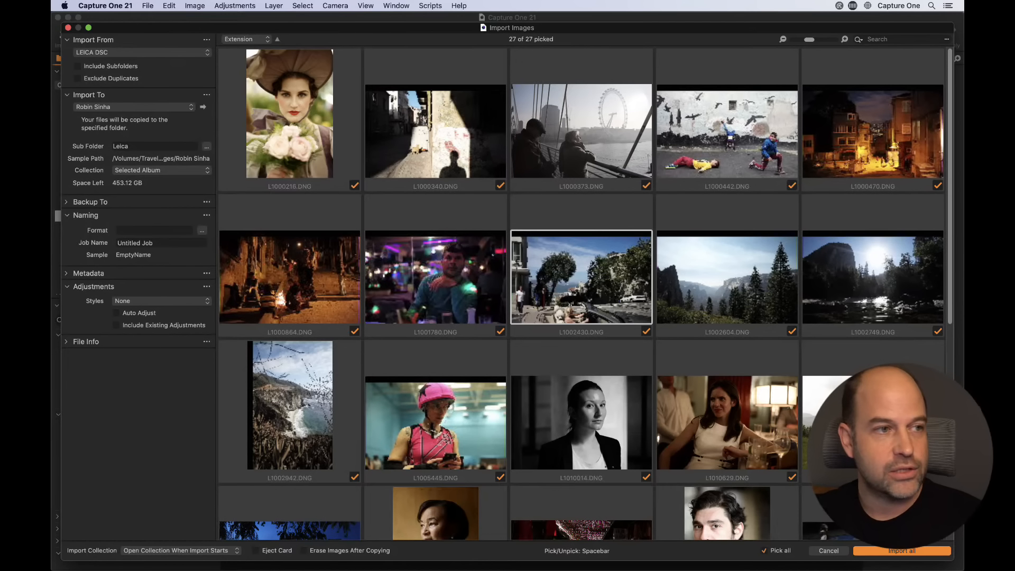
key(BackSpace)
key(BackSpace)
key(BackSpace)
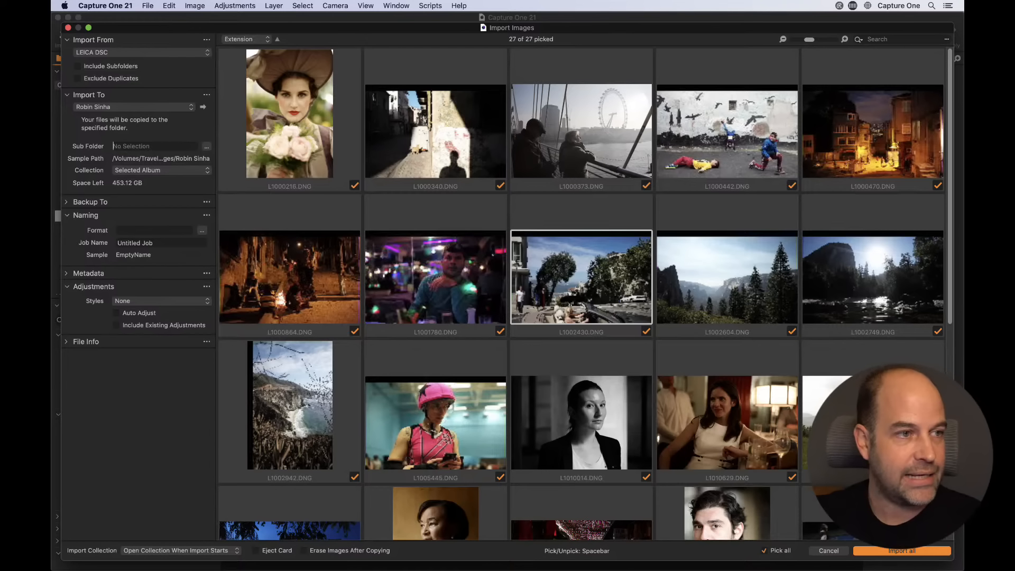
click(206, 146)
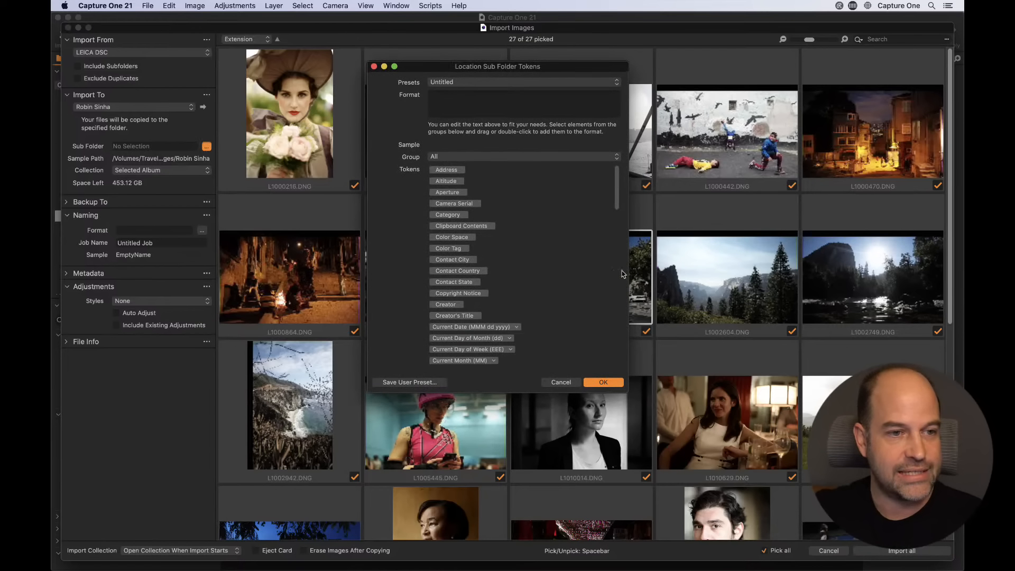
Step: Enlarge the tokens window, choose Metadata - EXIF - Camera, and add the Model token to the format
drag(627, 392, 711, 484)
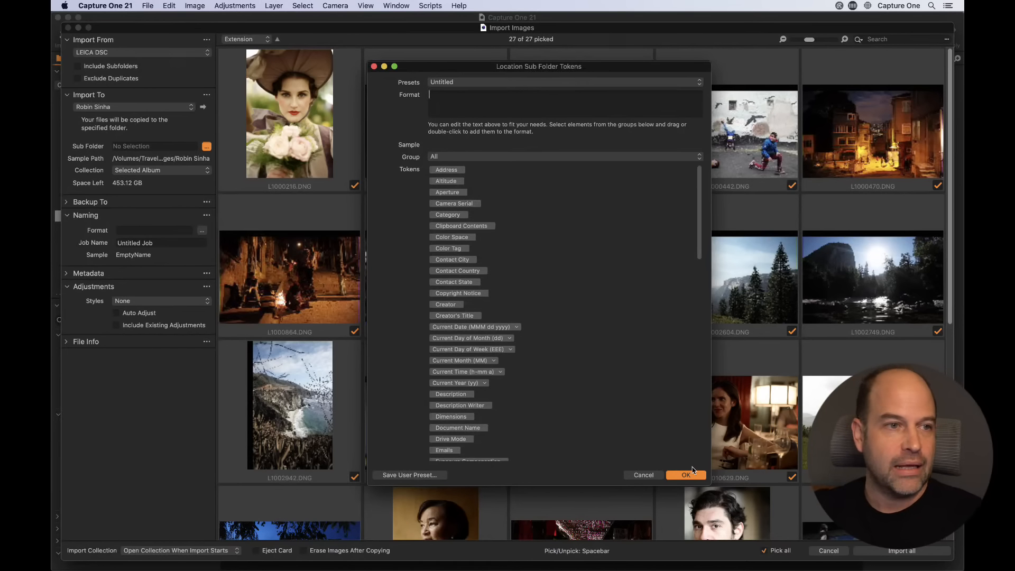
click(484, 159)
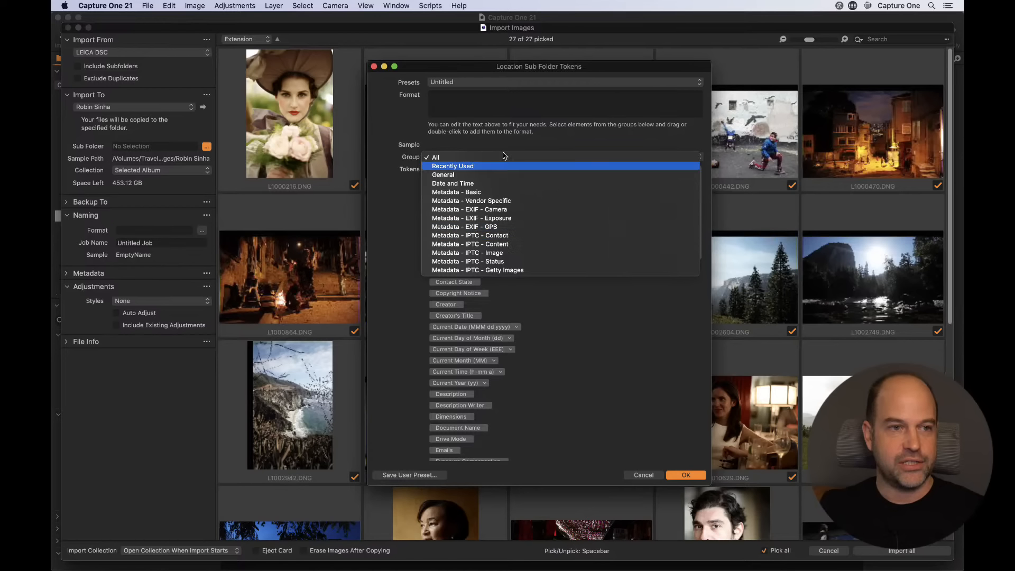
click(522, 210)
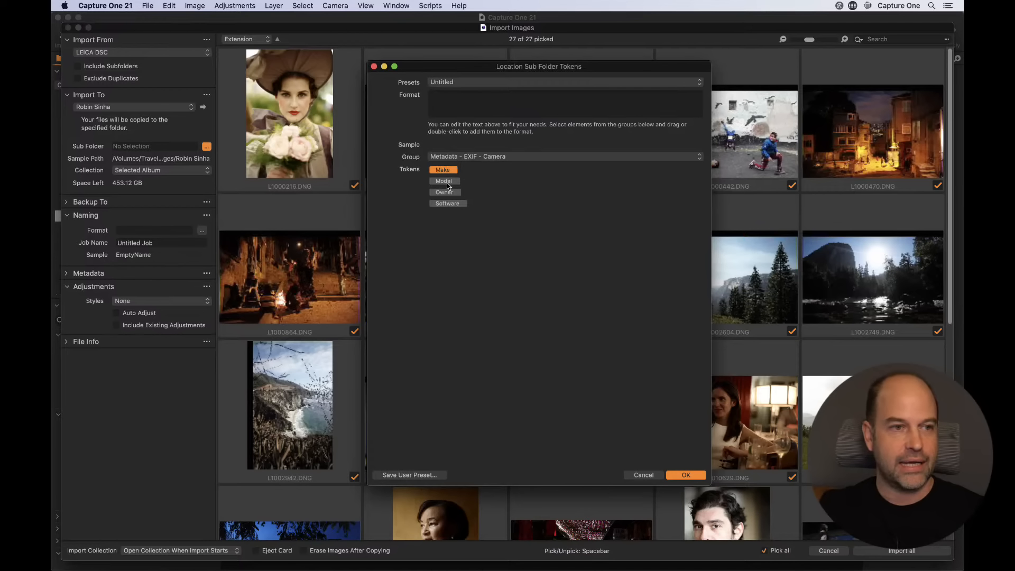
drag(447, 181, 455, 105)
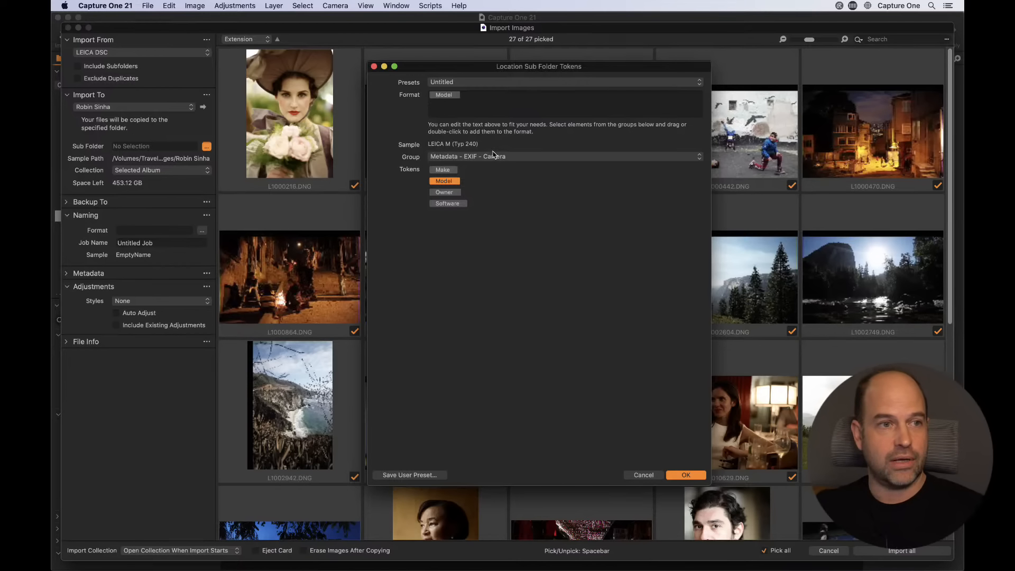
Step: Replace the Model token with the vendor-specific Camera Serial token in the sub-folder format
click(481, 99)
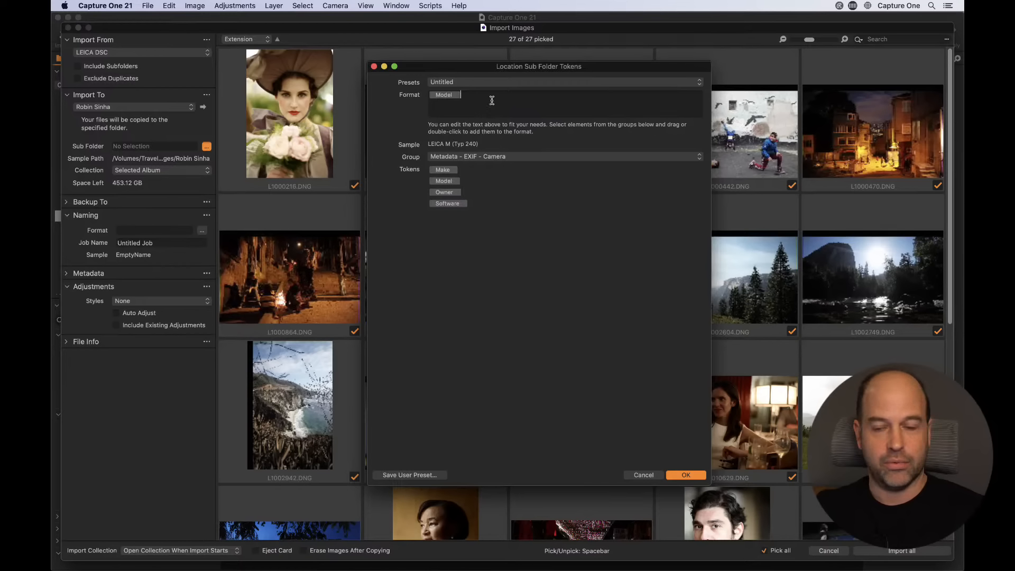
key(BackSpace)
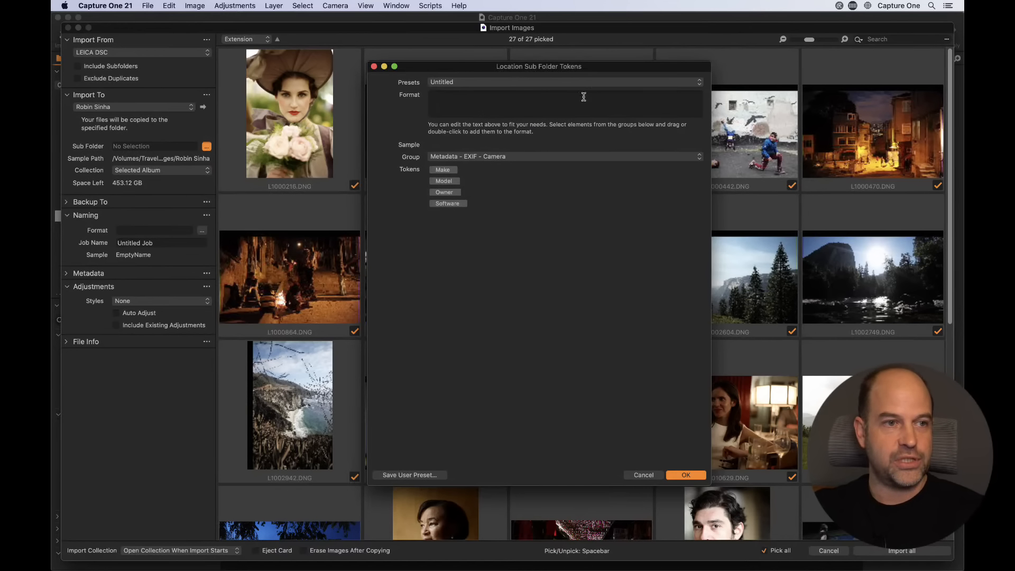
click(492, 156)
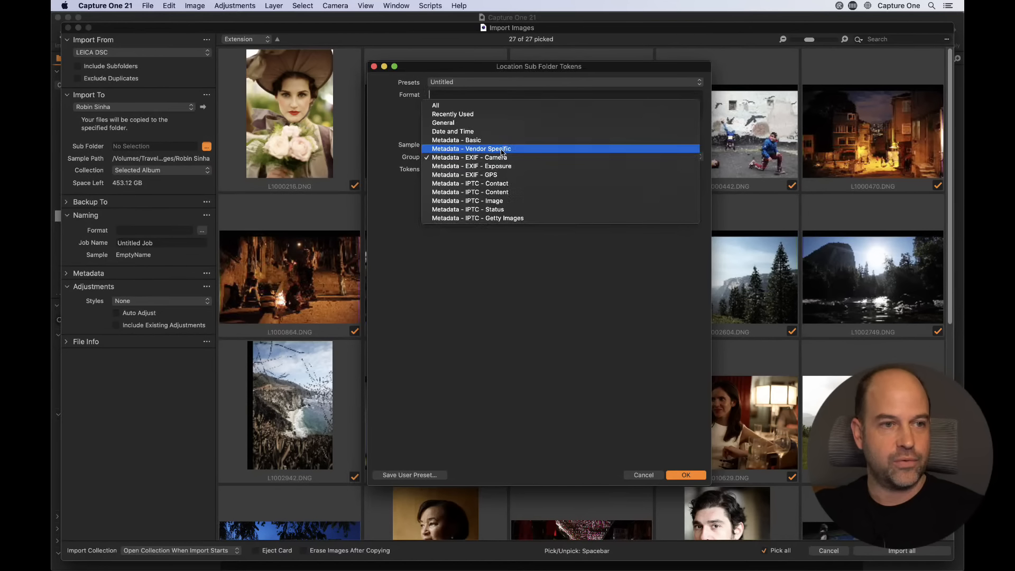
click(502, 150)
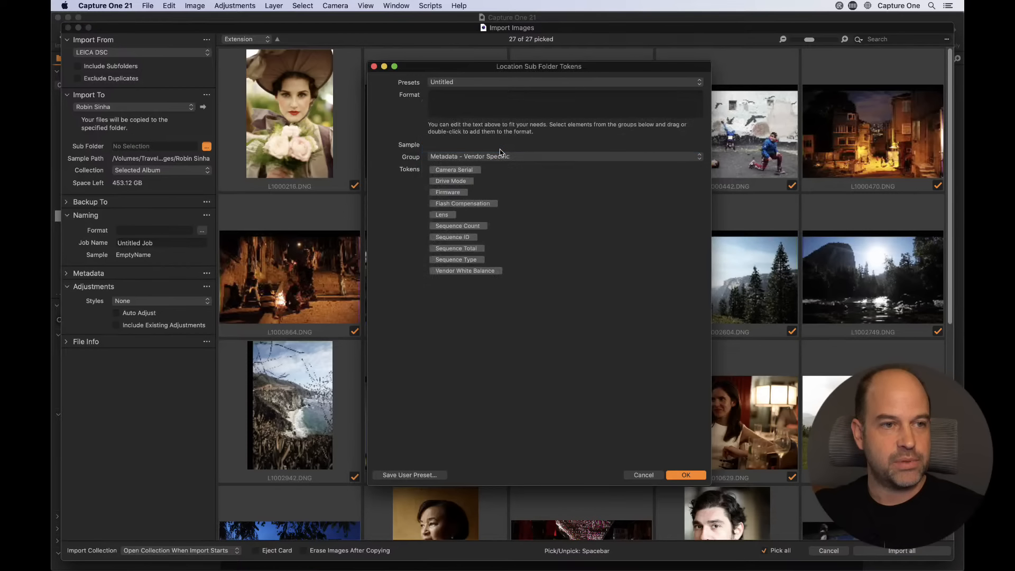
drag(470, 169, 465, 96)
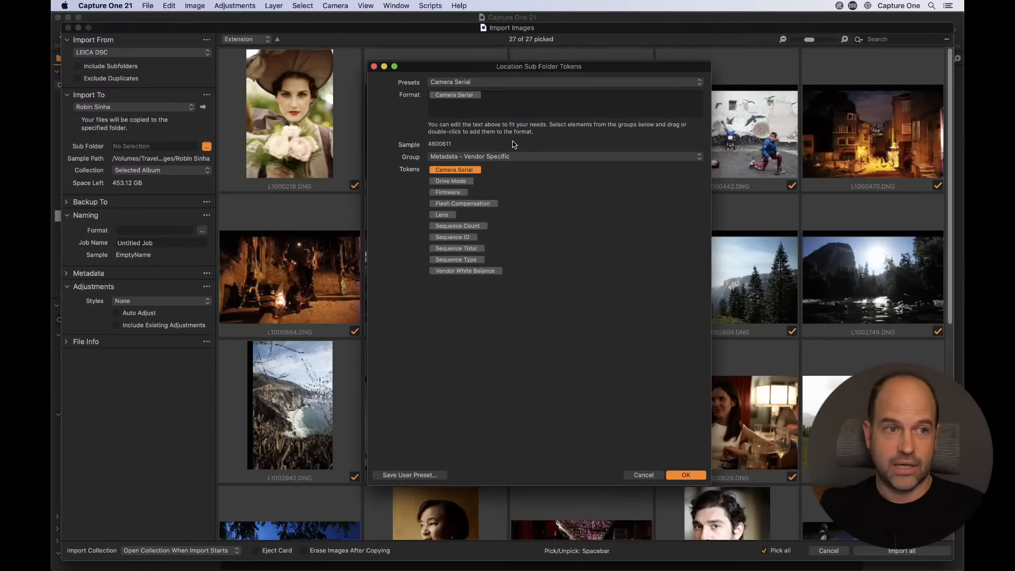
Step: Swap the Camera Serial token for the text Leica/ and list the Date and Time tokens
drag(504, 95, 429, 97)
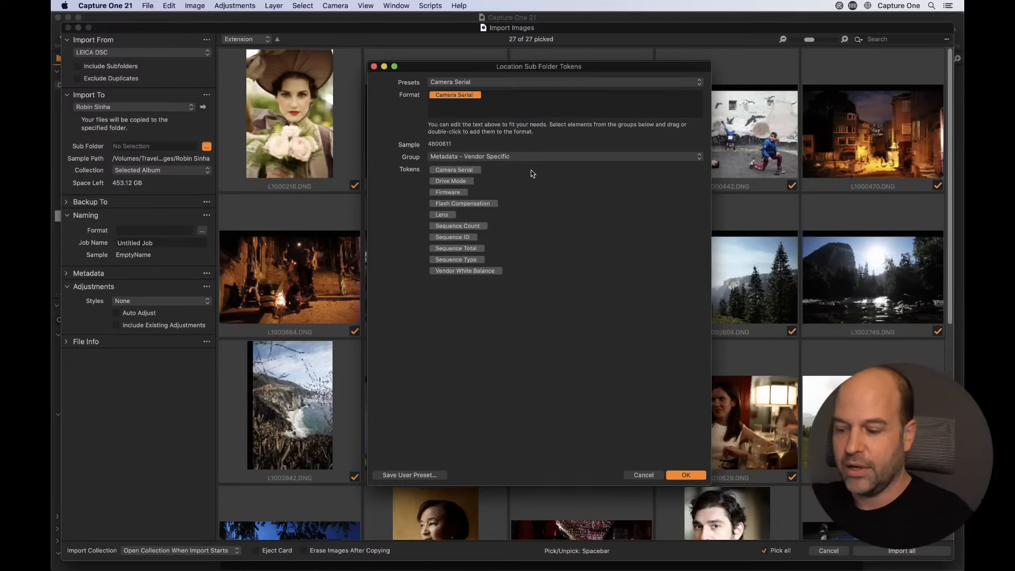
key(BackSpace)
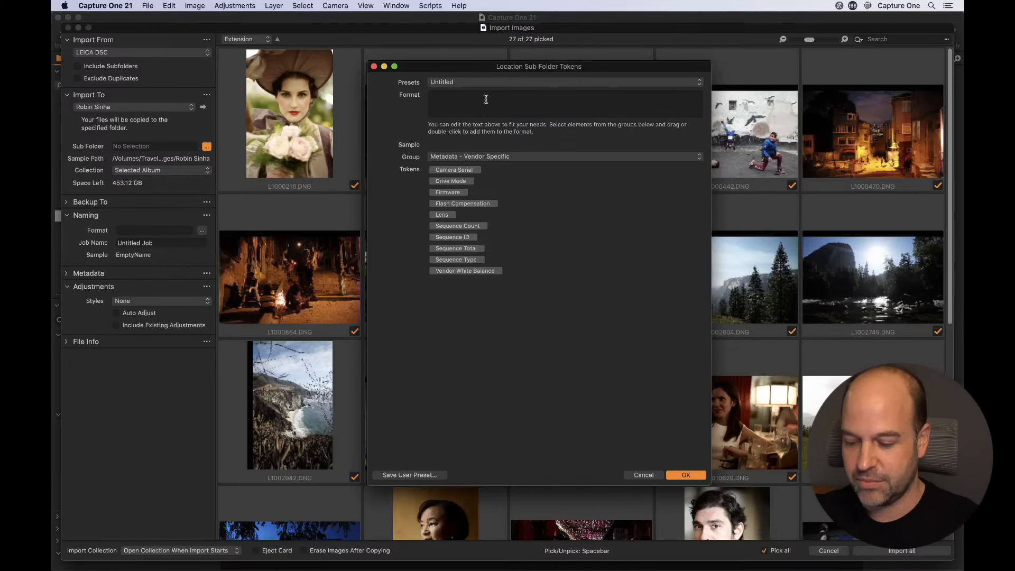
text(Leica)
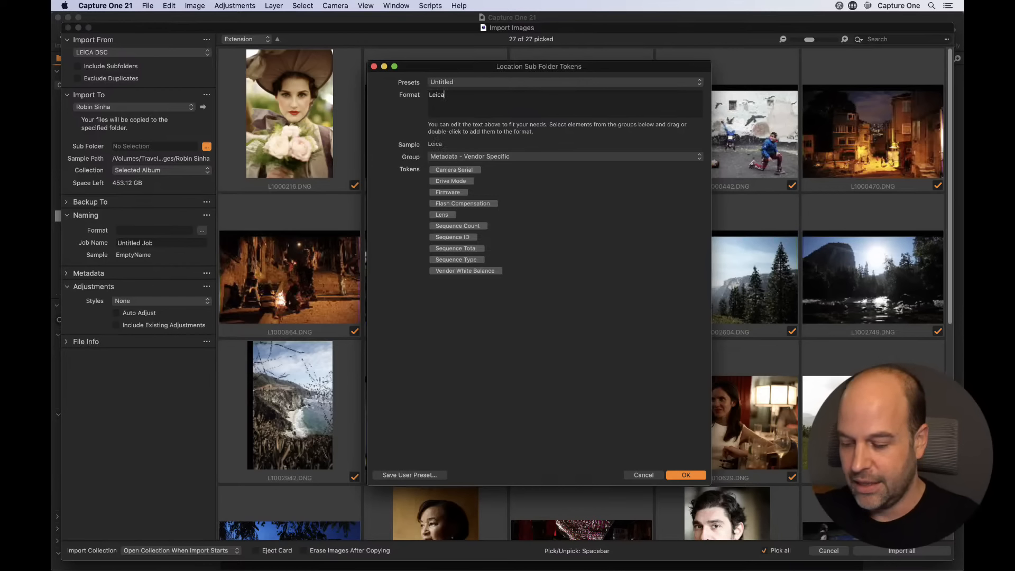
text(/)
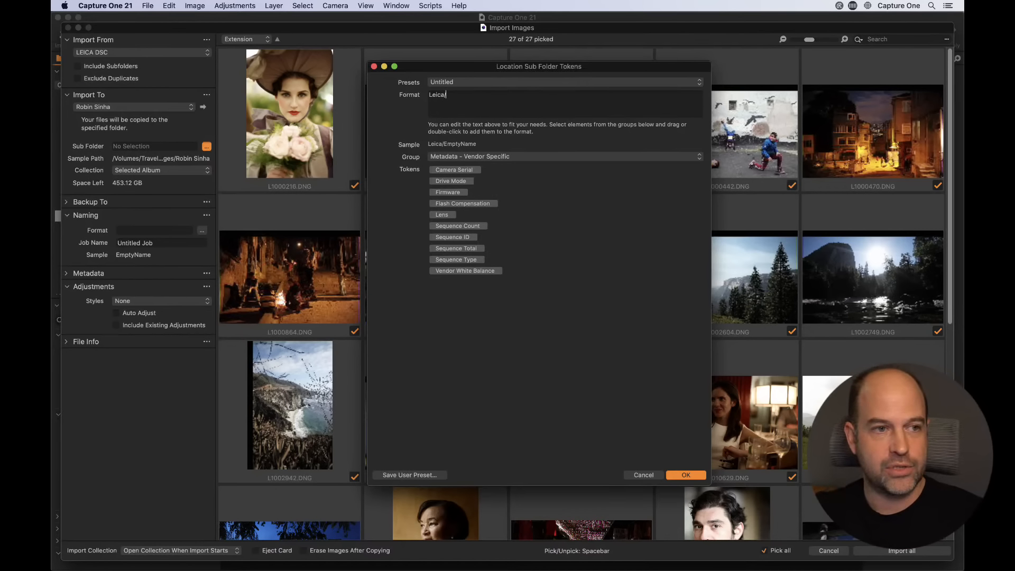
click(518, 157)
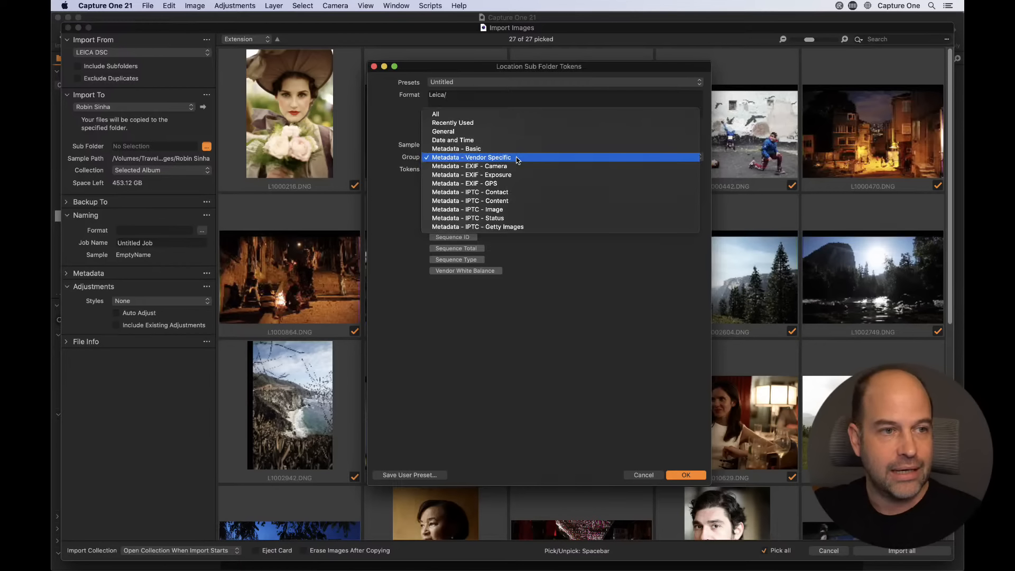
click(510, 140)
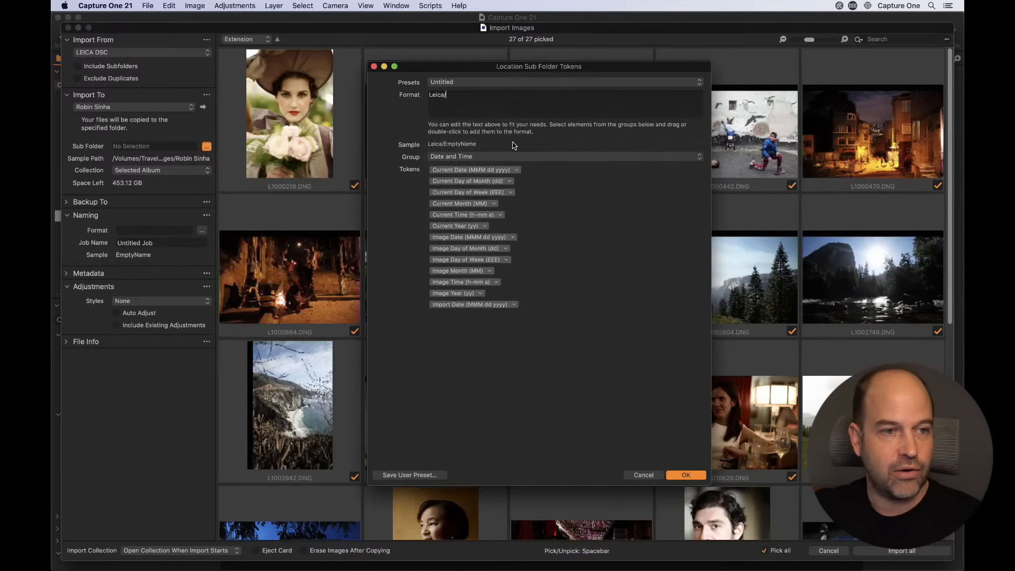
Step: Append the Image Date token after Leica/ in yy-MM-dd format, sampling Leica/16-09-03
drag(454, 239, 484, 97)
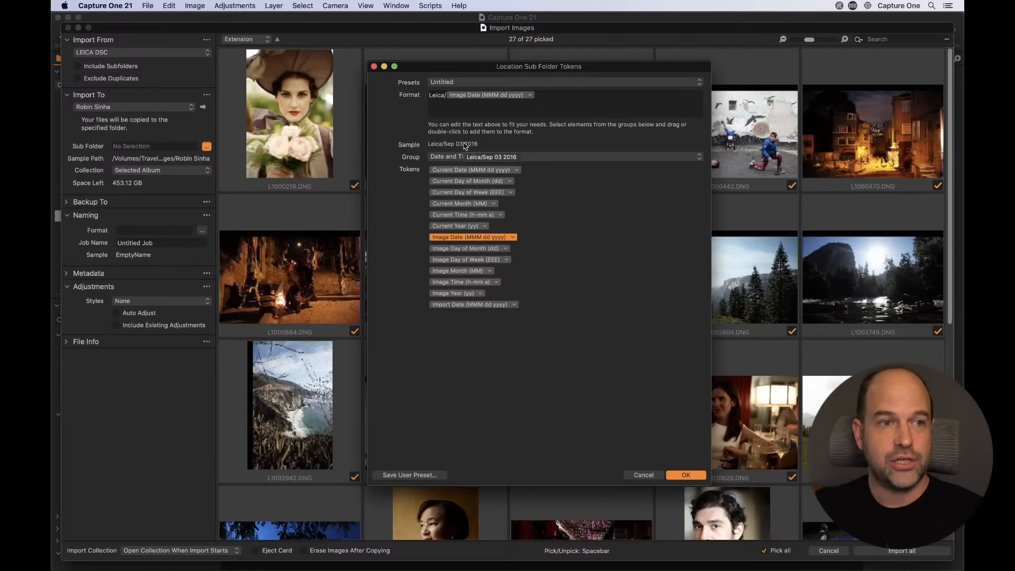
click(530, 96)
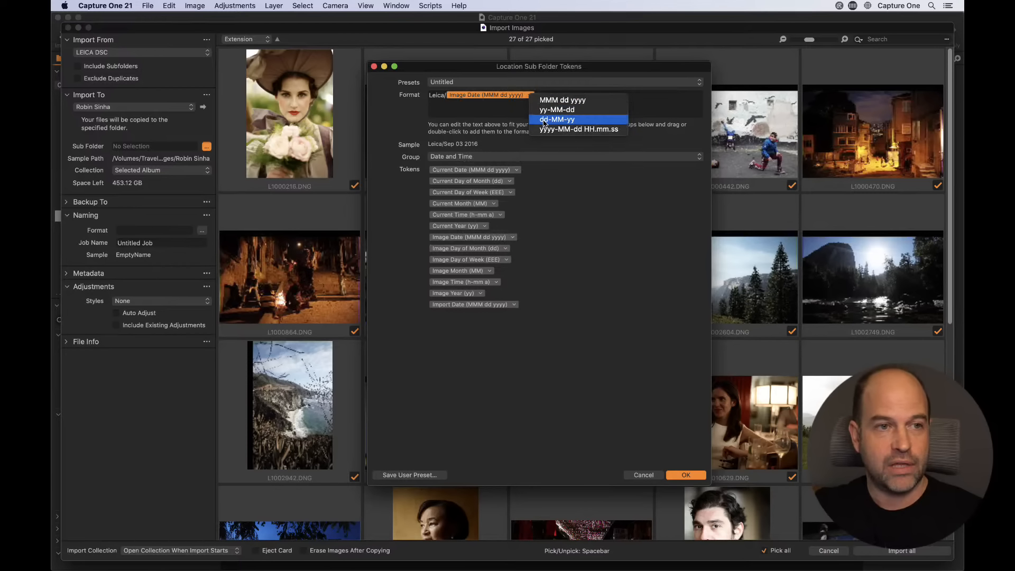
click(556, 110)
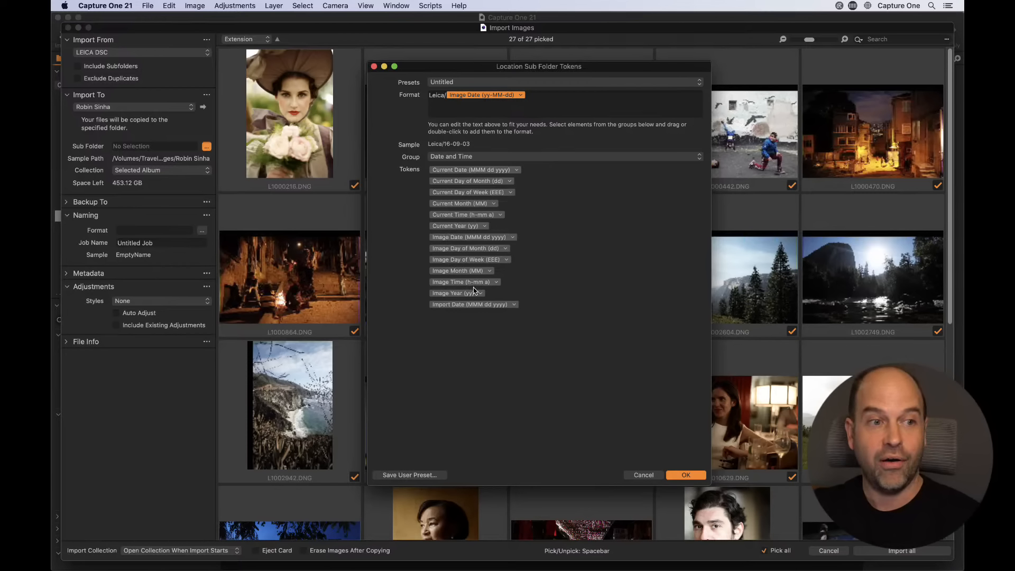
click(497, 283)
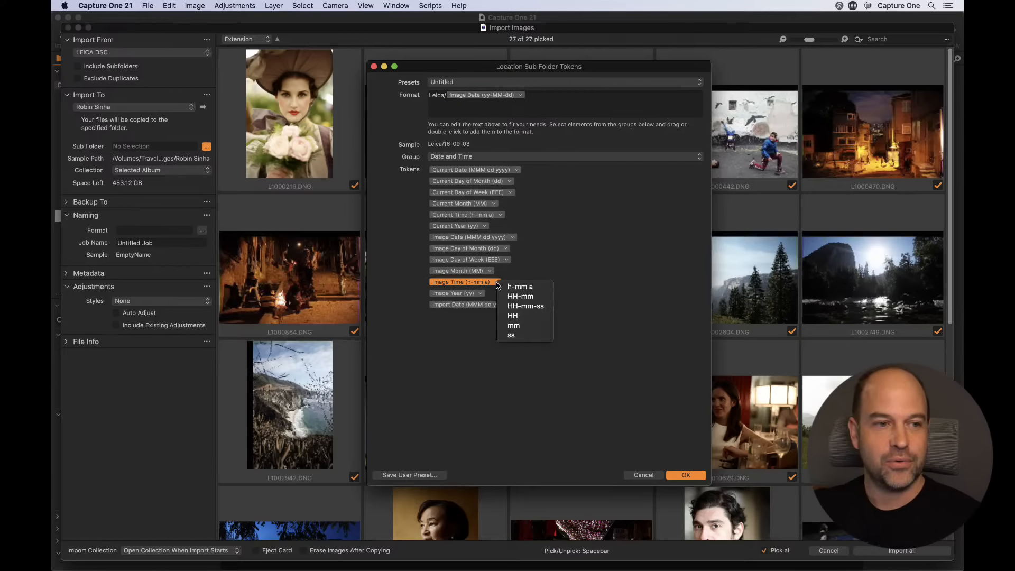
click(567, 269)
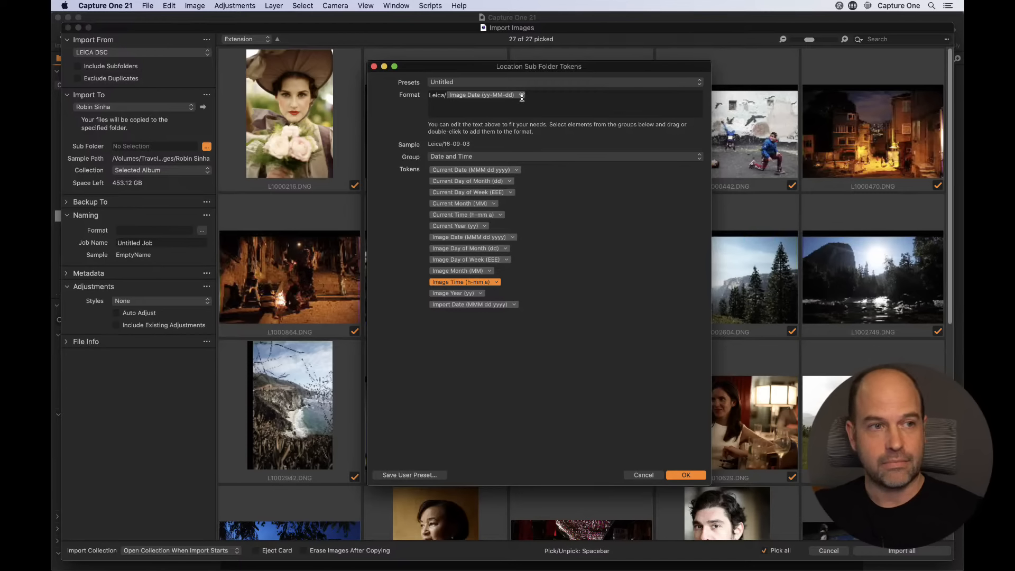
click(487, 85)
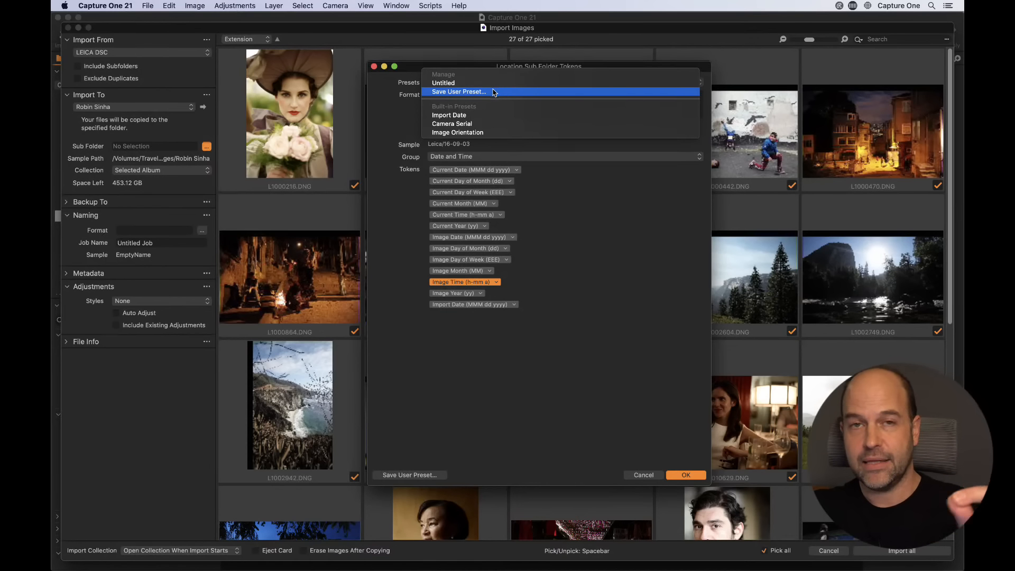
click(396, 101)
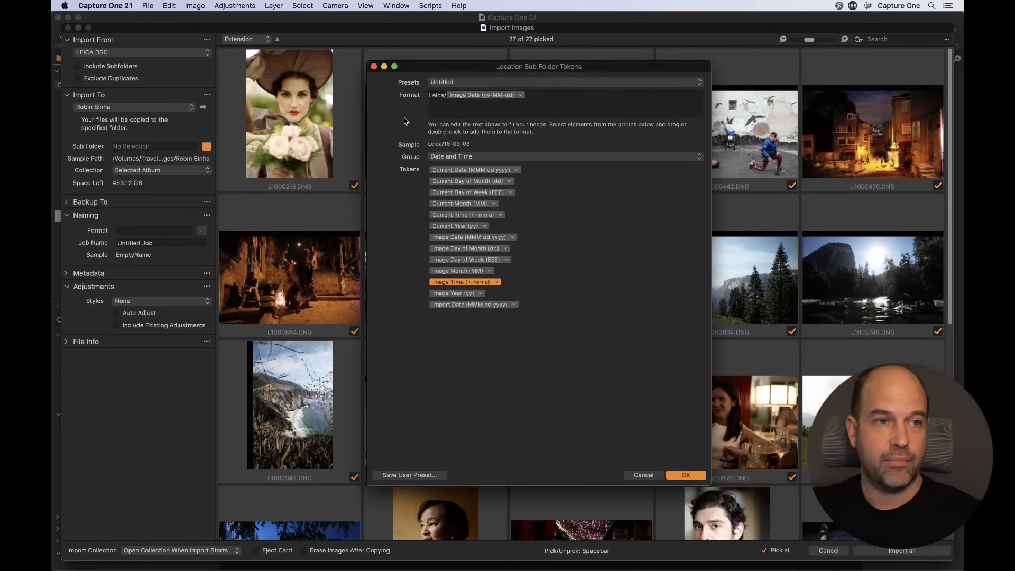
click(483, 84)
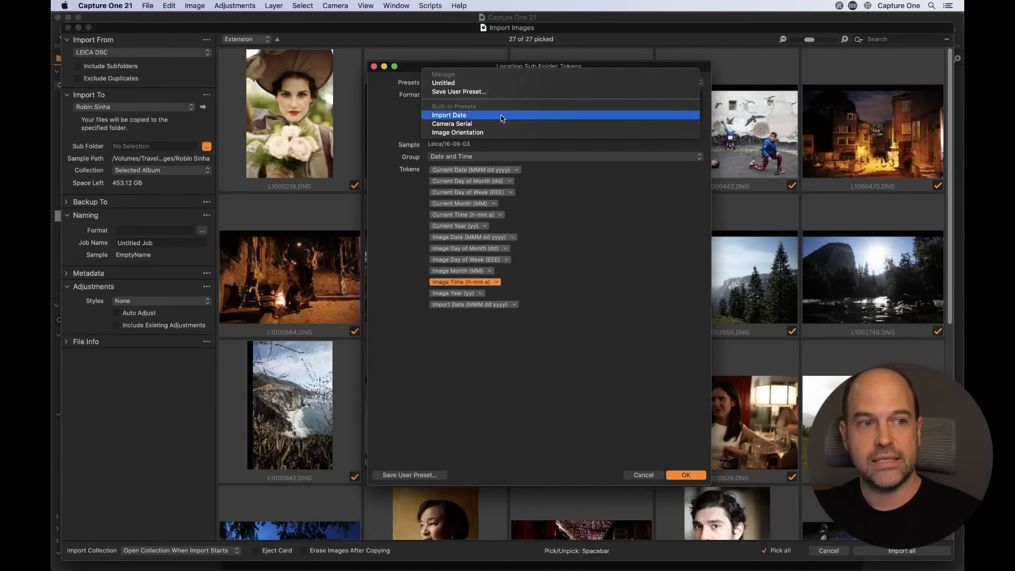
click(407, 205)
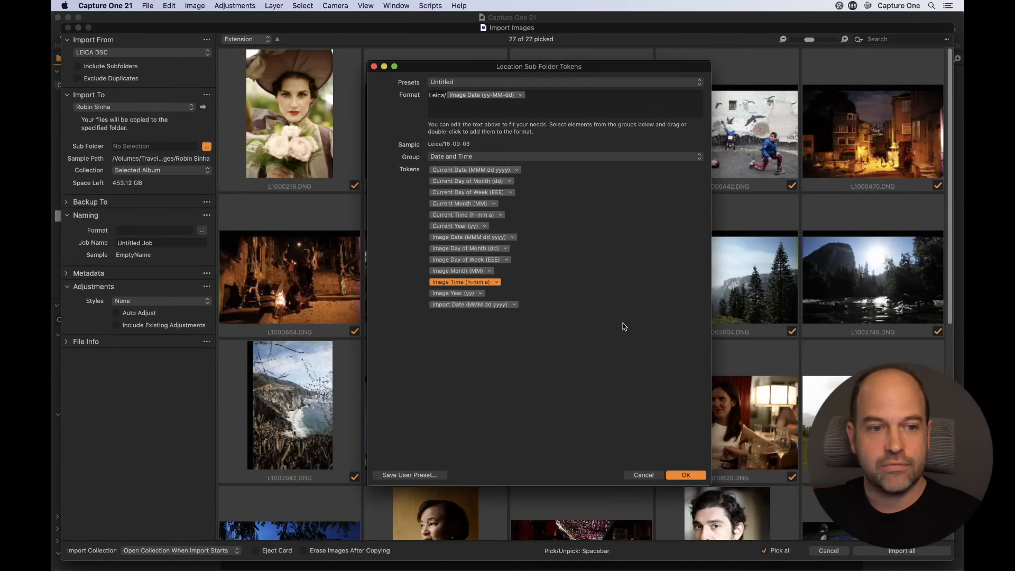
Step: Confirm the Leica/ date sub-folder format and set the import collection to Recent Imports Only
click(685, 476)
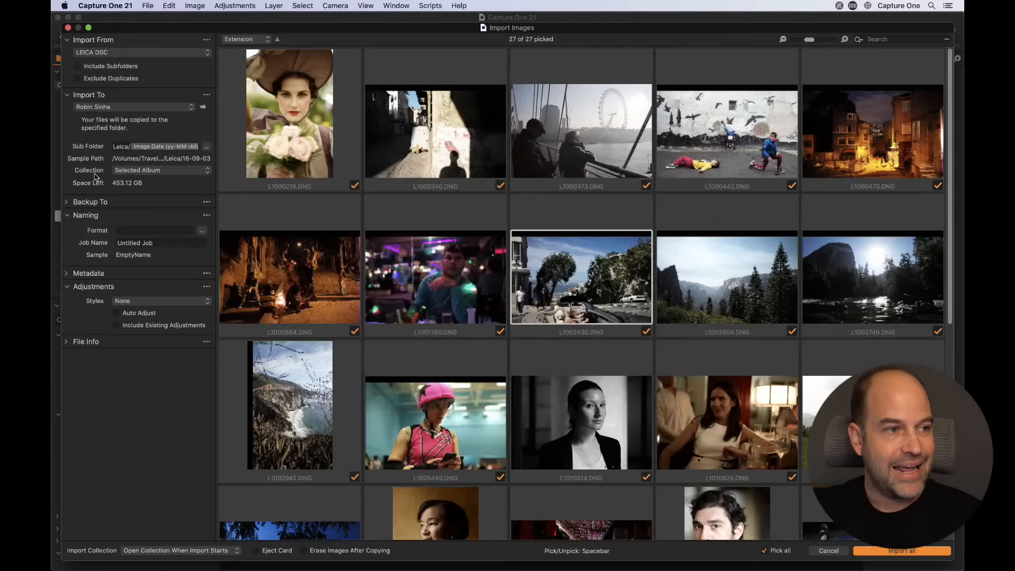
click(164, 172)
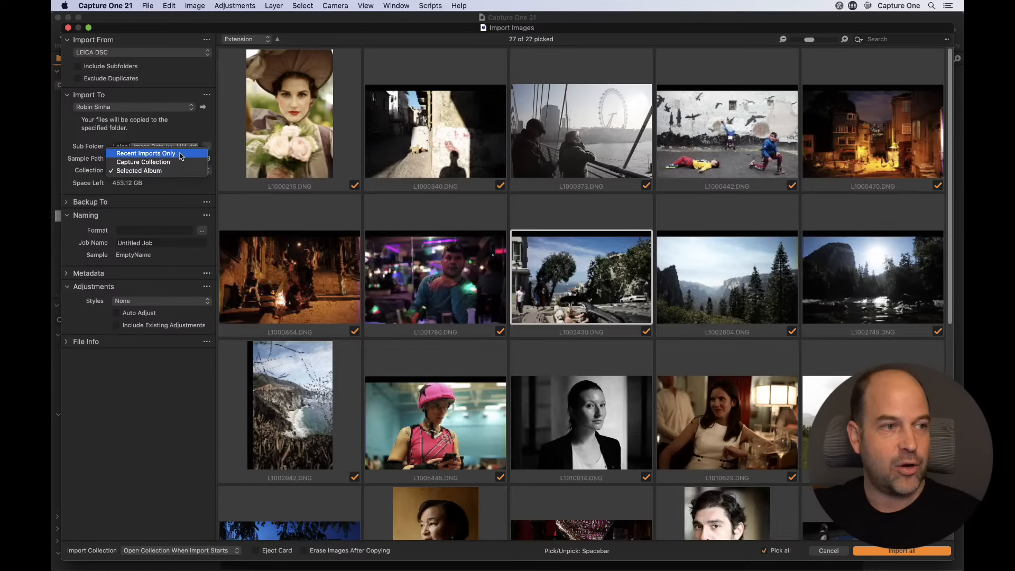
click(176, 155)
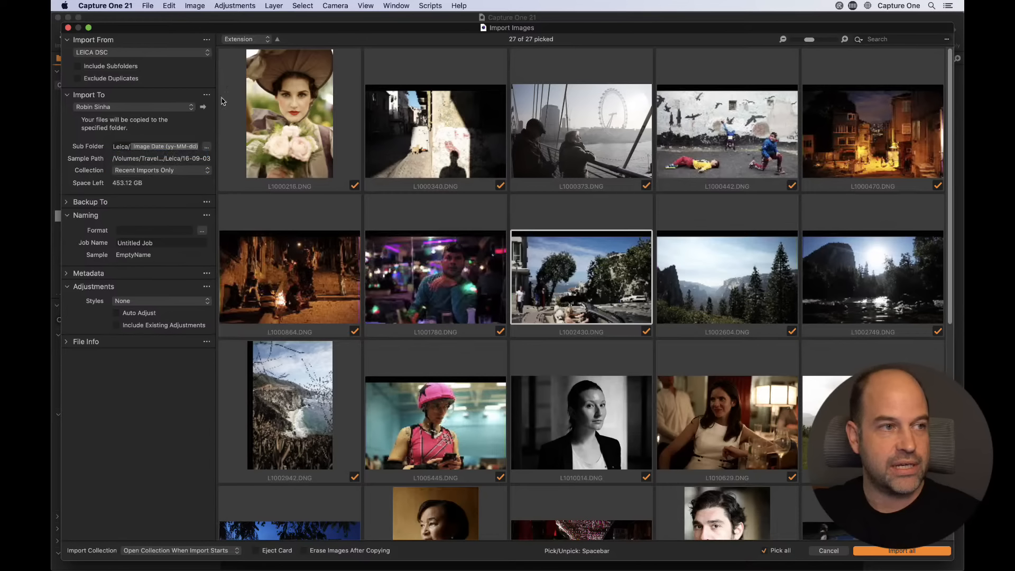
Step: Set the import collection back to Selected Album
drag(184, 32, 307, 42)
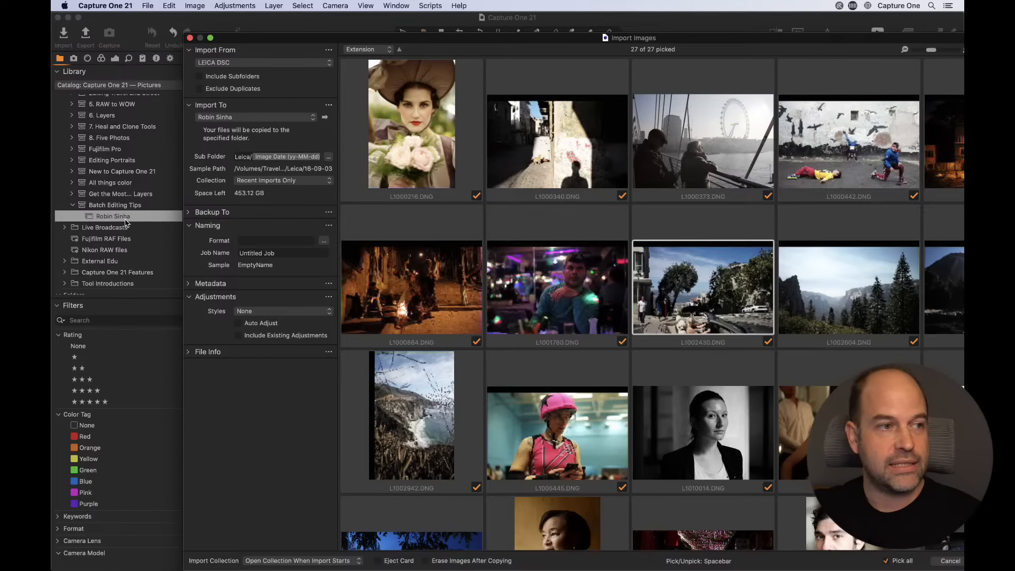
drag(256, 38, 136, 29)
click(170, 166)
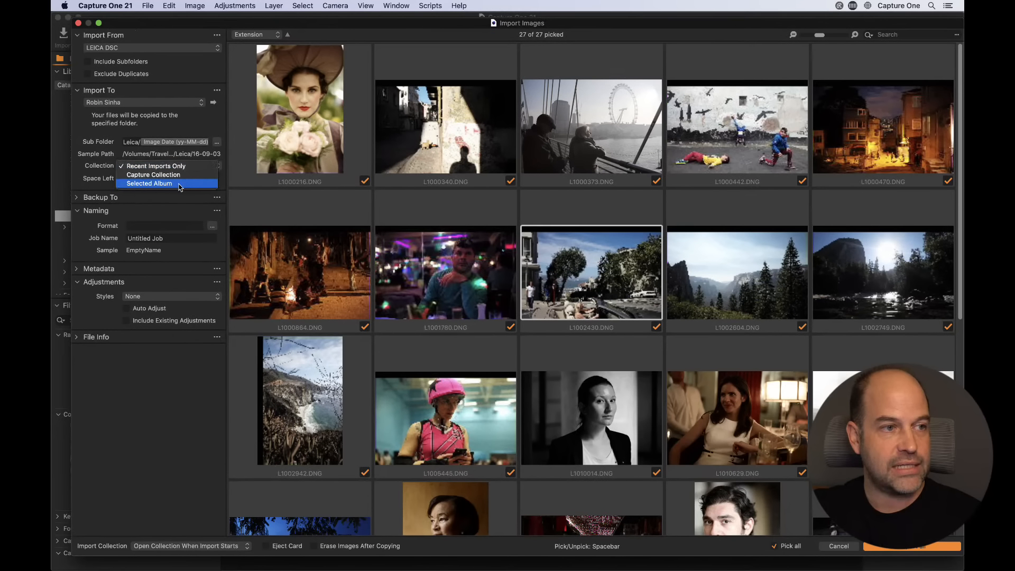
click(179, 185)
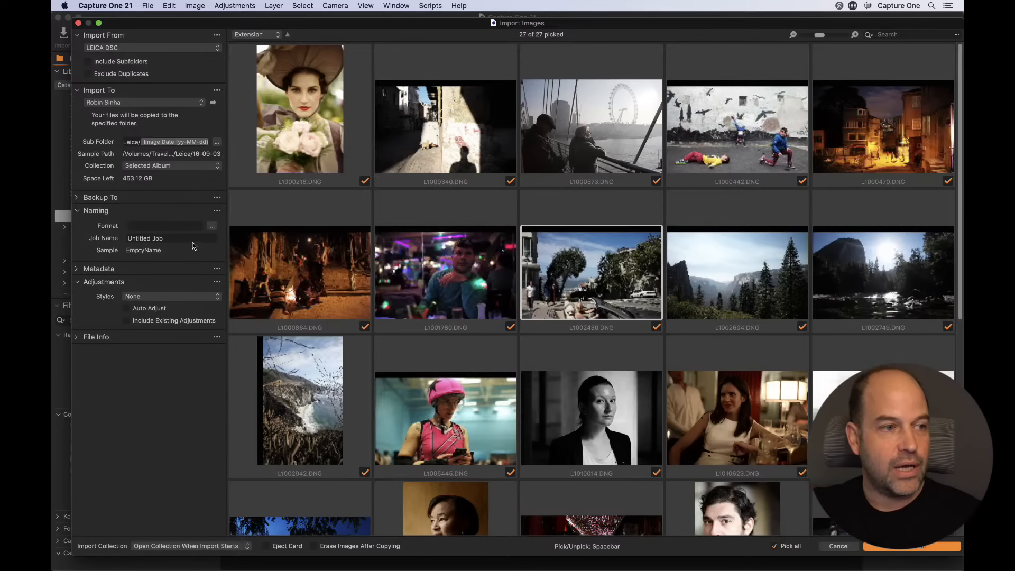
Step: Use the Image Name token as the naming format, giving the sample L1002430
click(164, 226)
text(imag)
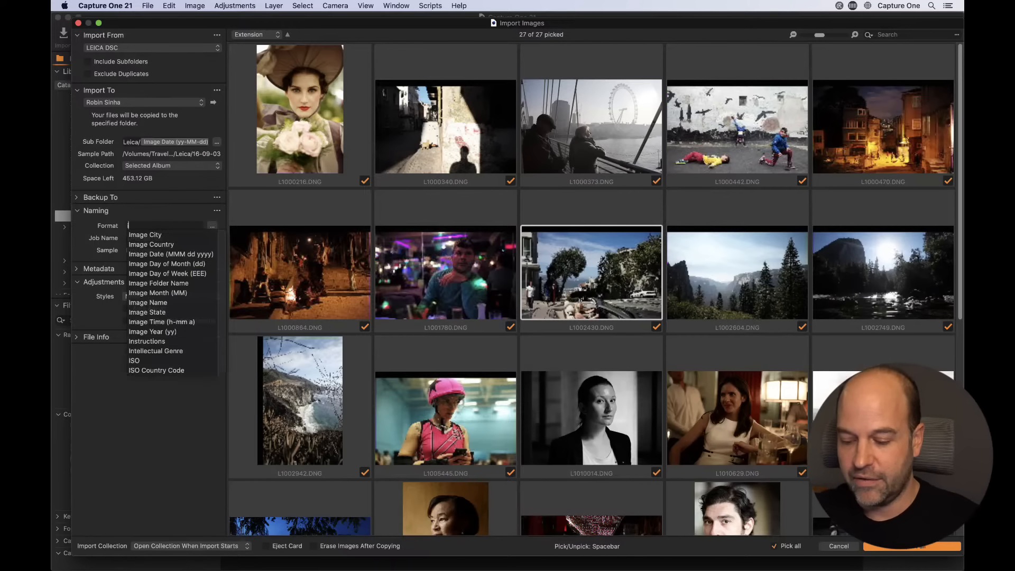
key(Down)
key(Down)
key(Down)
key(Down)
key(Down)
key(Down)
key(Down)
key(Down)
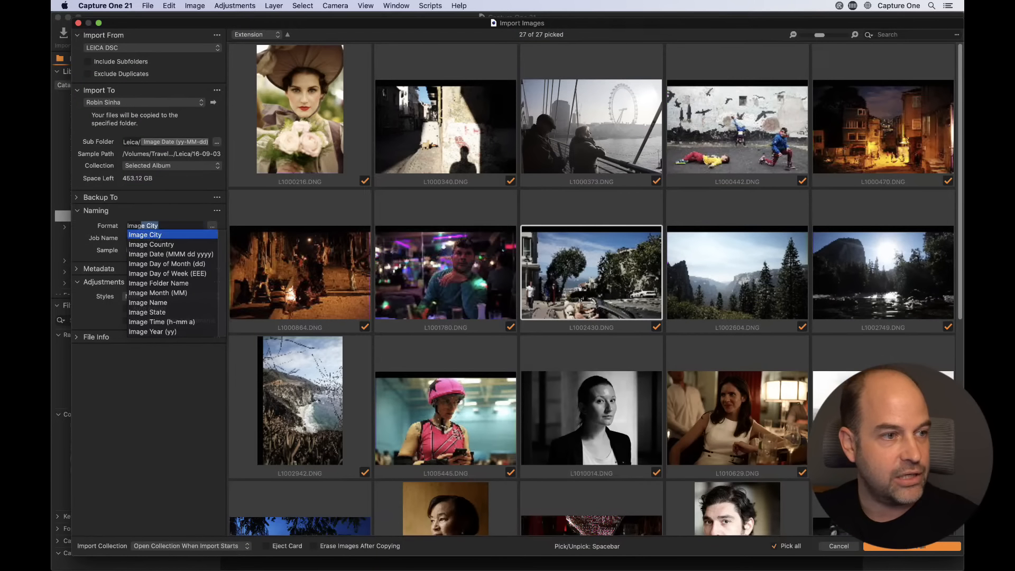
key(Return)
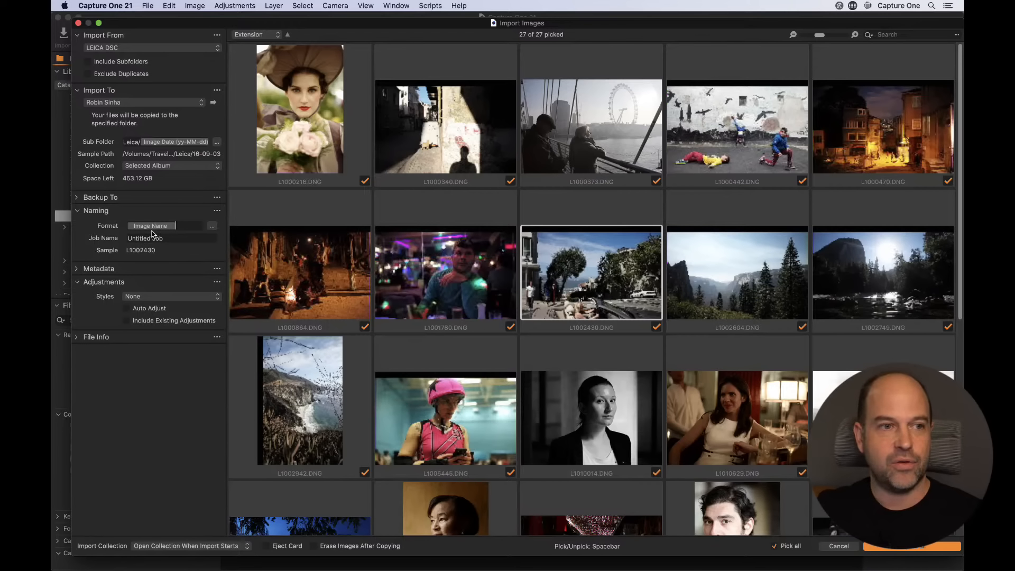
Step: Replace the Image Name token with the photographer's name typed as text
click(212, 227)
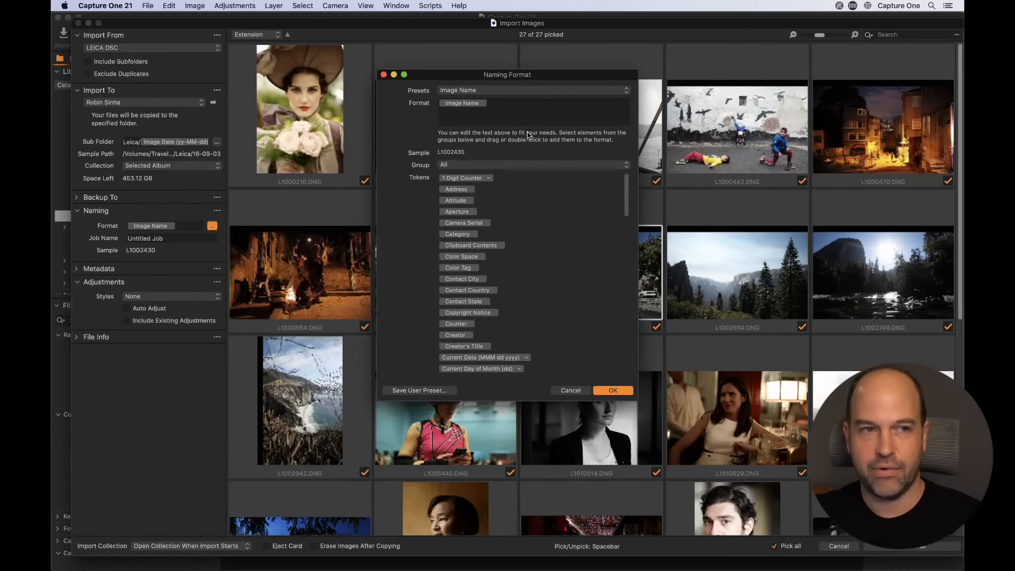
key(BackSpace)
text(Robi)
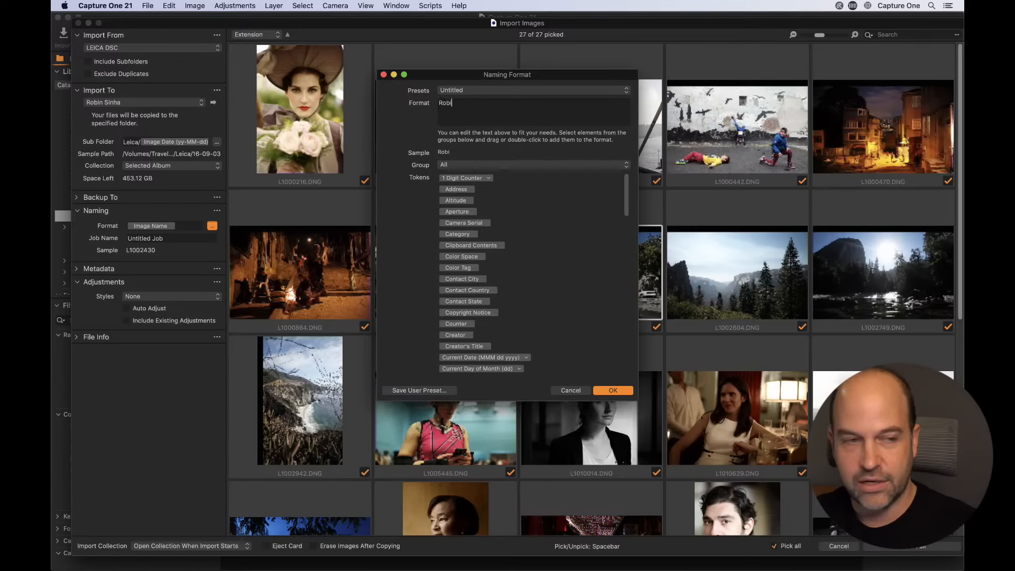
text(n Sinhg)
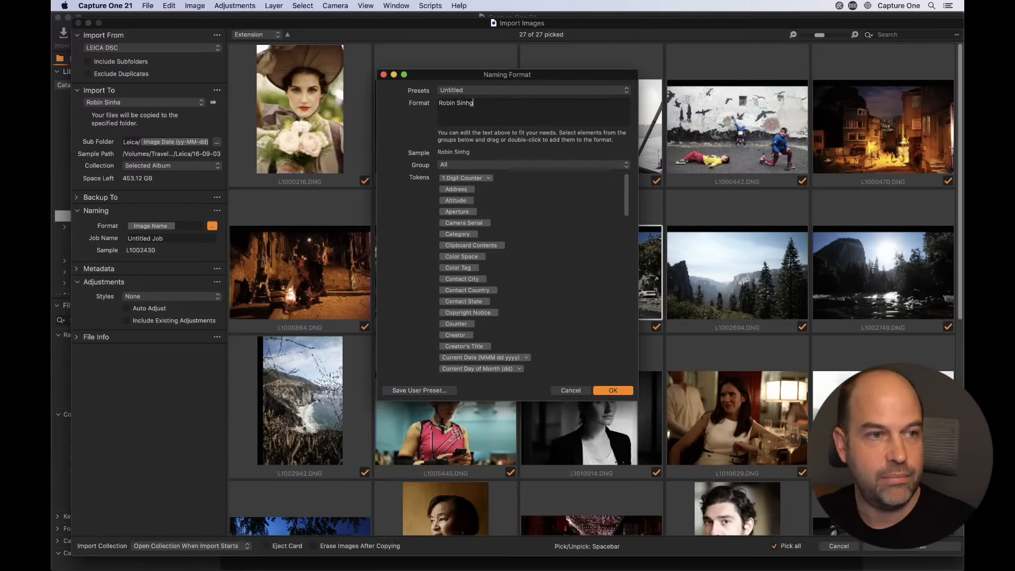
text(aha-)
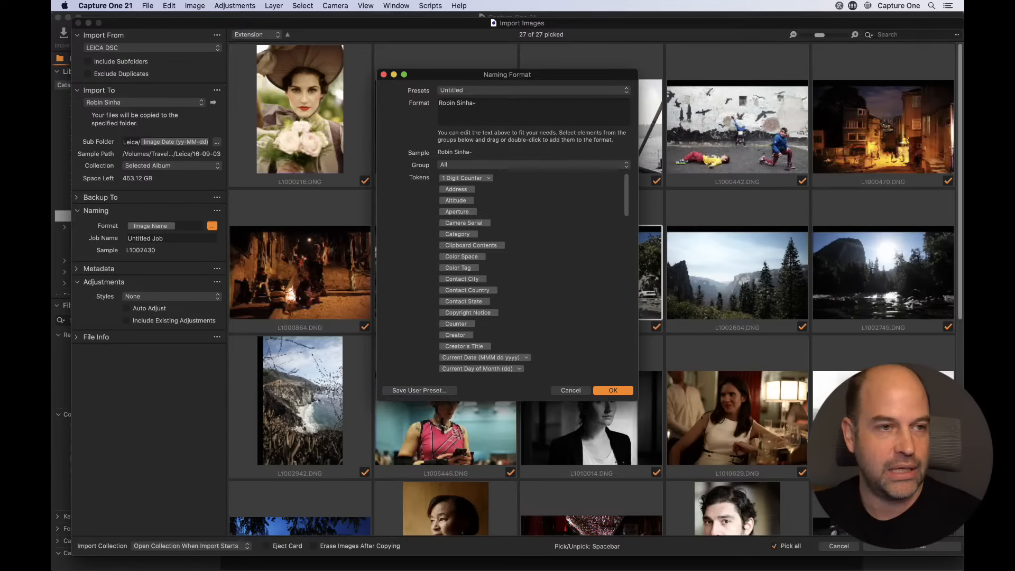
Step: Add the Image Date (MMM dd yyyy) token after the name
scroll(546, 302, down, 5)
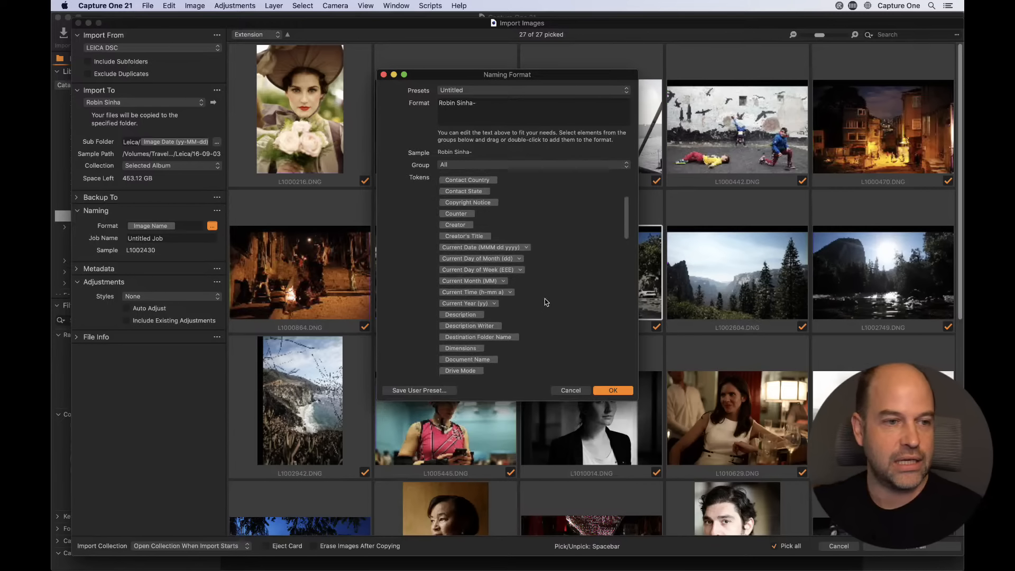
scroll(465, 271, down, 6)
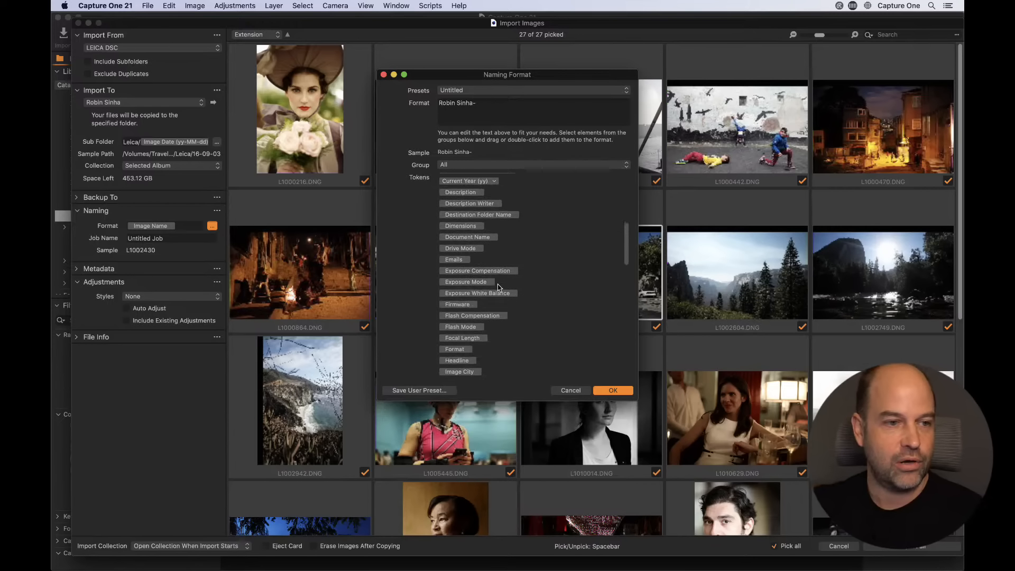
drag(481, 357, 526, 108)
drag(485, 358, 511, 106)
Step: Set the date to yy-MM-dd, add a hyphen, and append a 4 Digit Counter
click(560, 103)
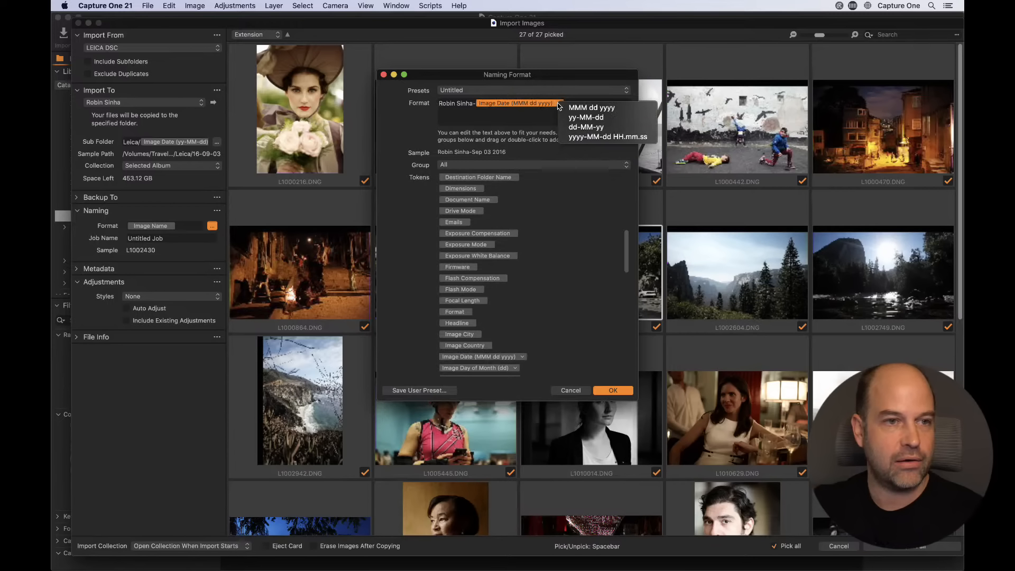
click(570, 117)
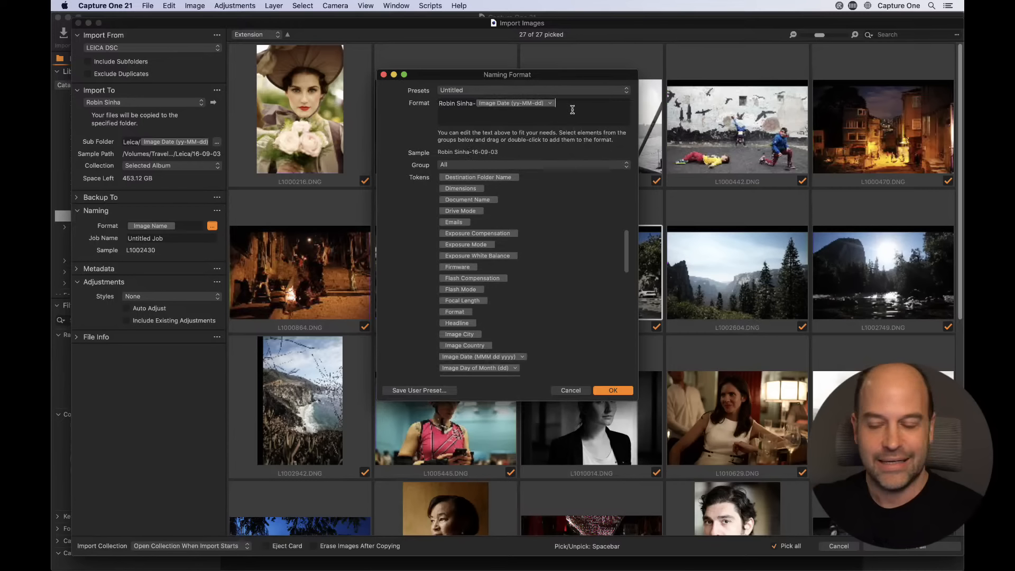
text(-)
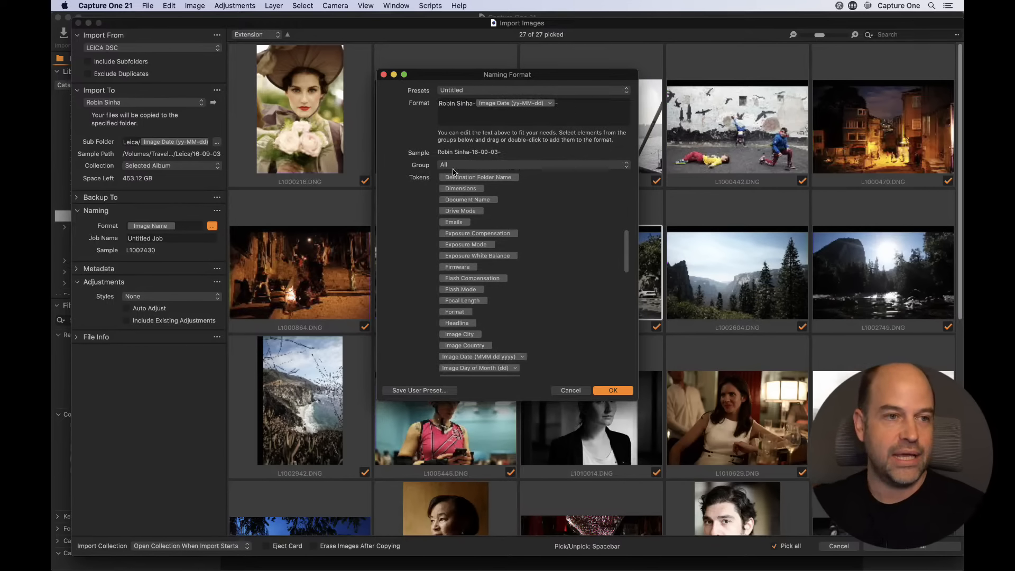
scroll(480, 211, up, 3)
scroll(480, 211, up, 5)
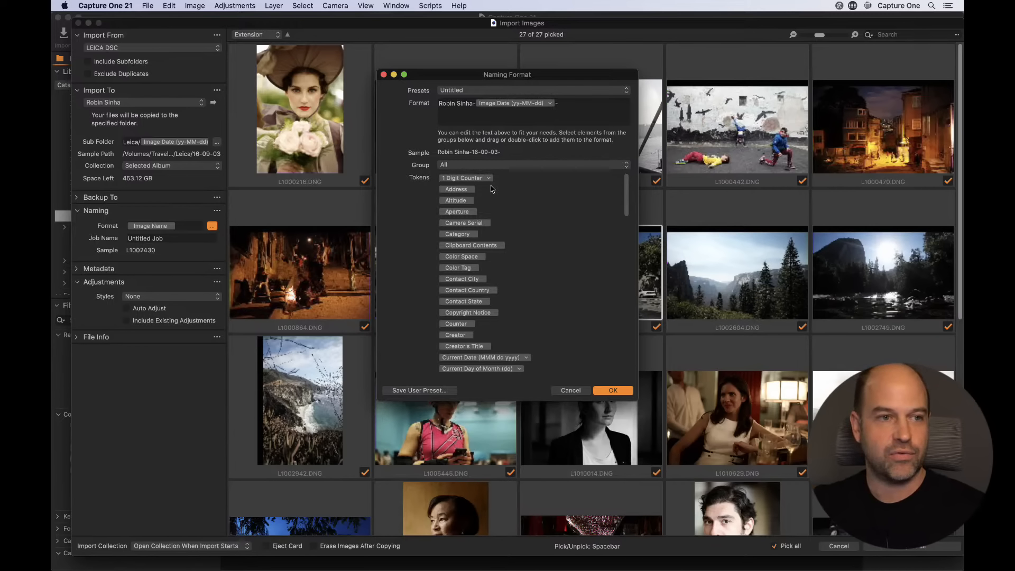
drag(462, 179, 592, 109)
click(607, 103)
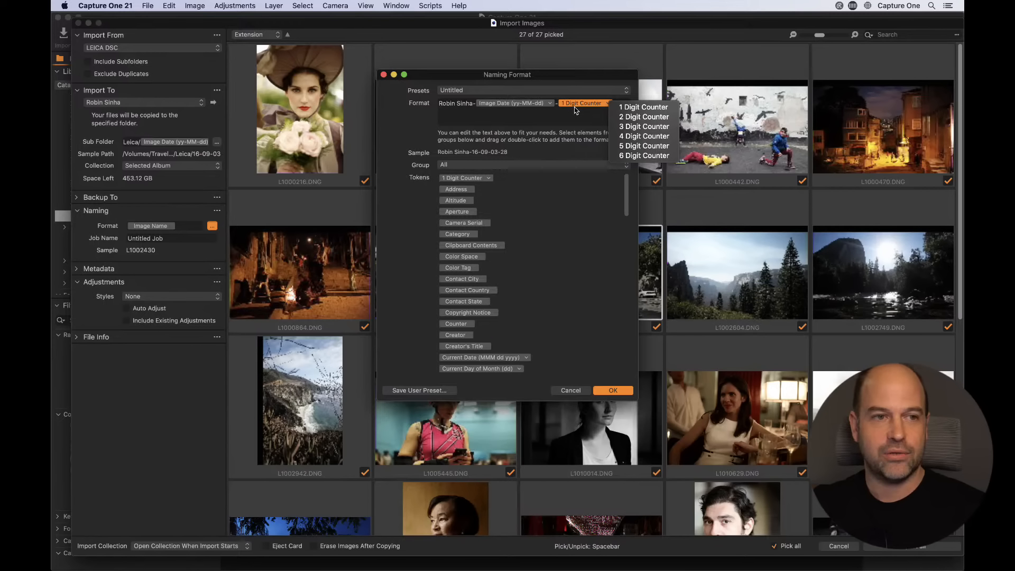
click(630, 136)
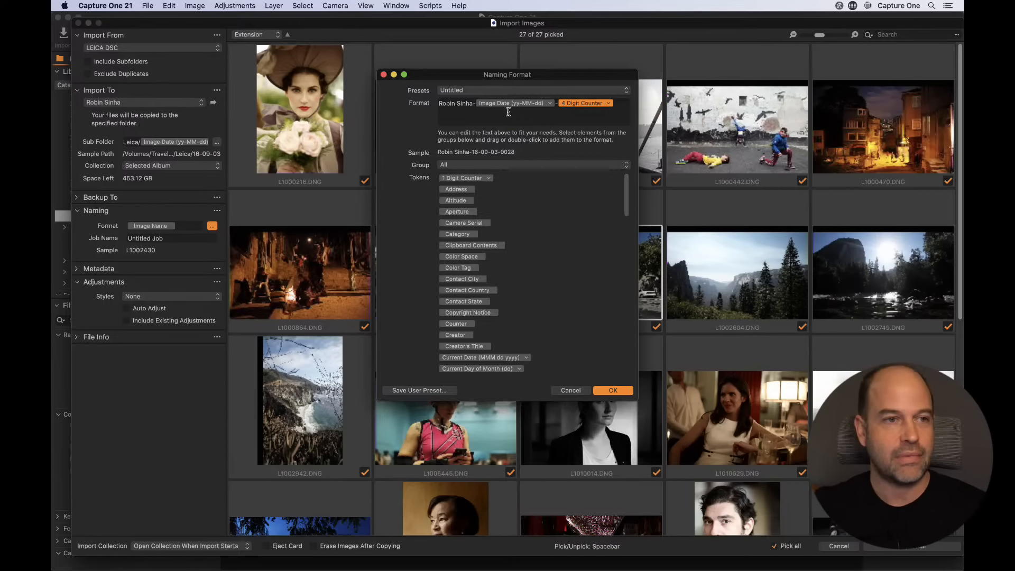
Step: Review the naming presets and confirm the name-date-counter format with OK
click(471, 103)
drag(473, 103, 419, 126)
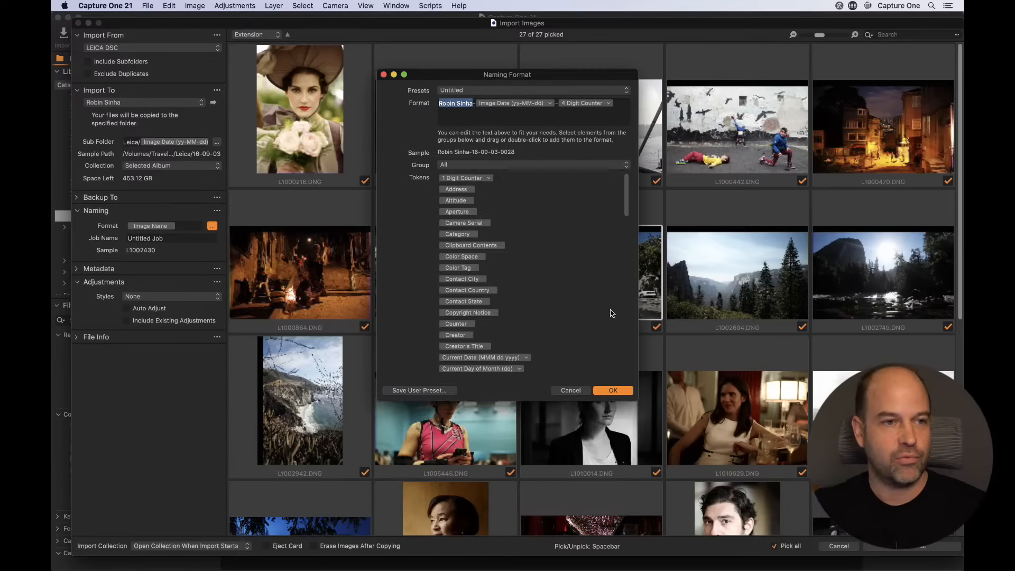
click(480, 90)
click(402, 110)
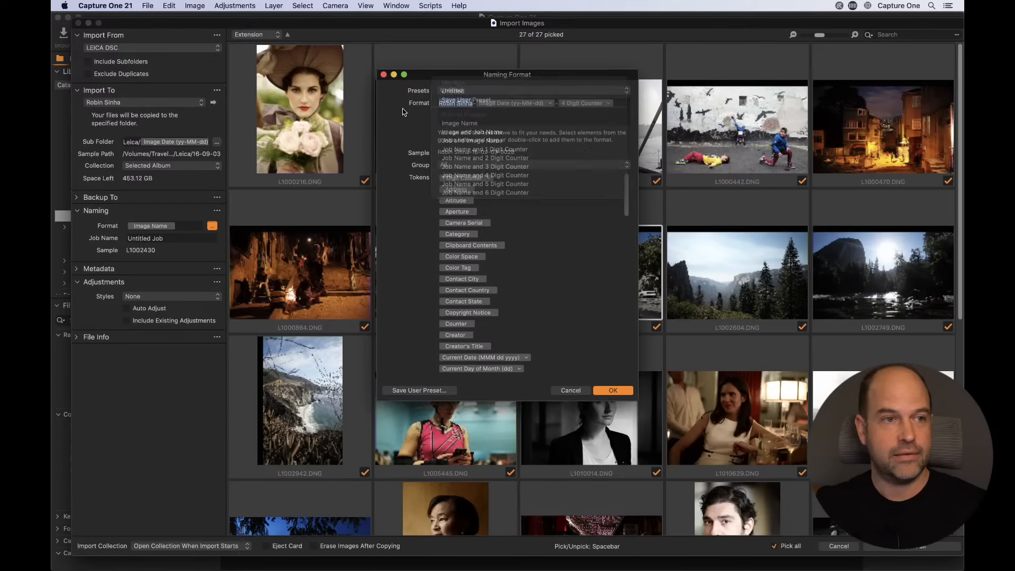
click(612, 391)
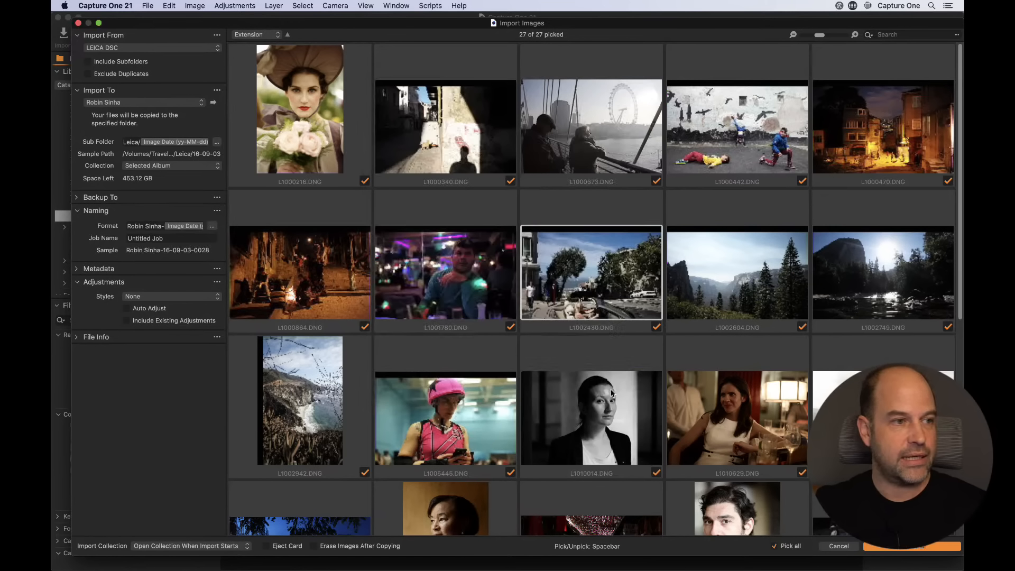
Step: Reset the import counter so sample names end in 0001
click(439, 268)
click(324, 261)
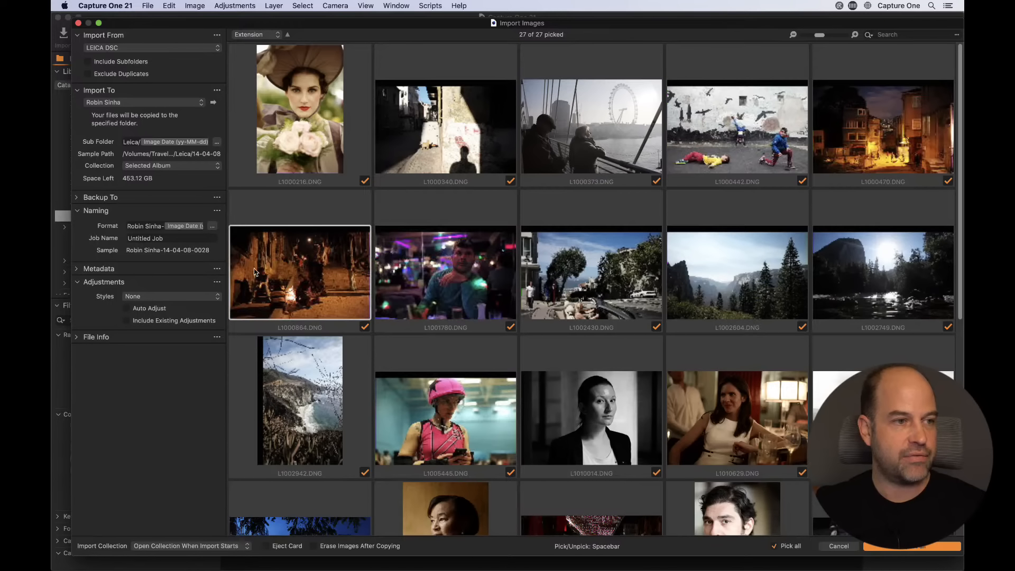
click(286, 130)
click(297, 269)
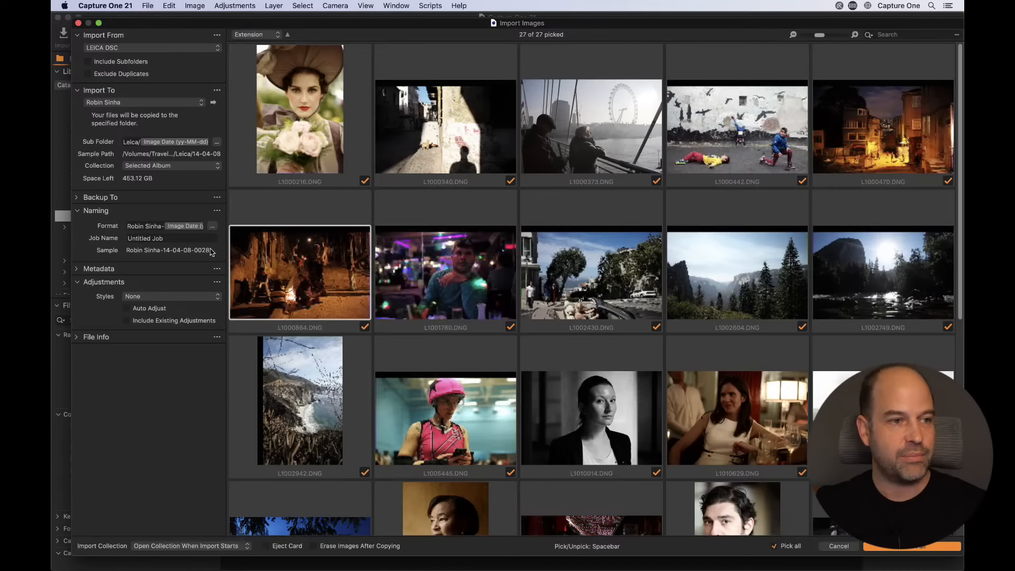
click(217, 211)
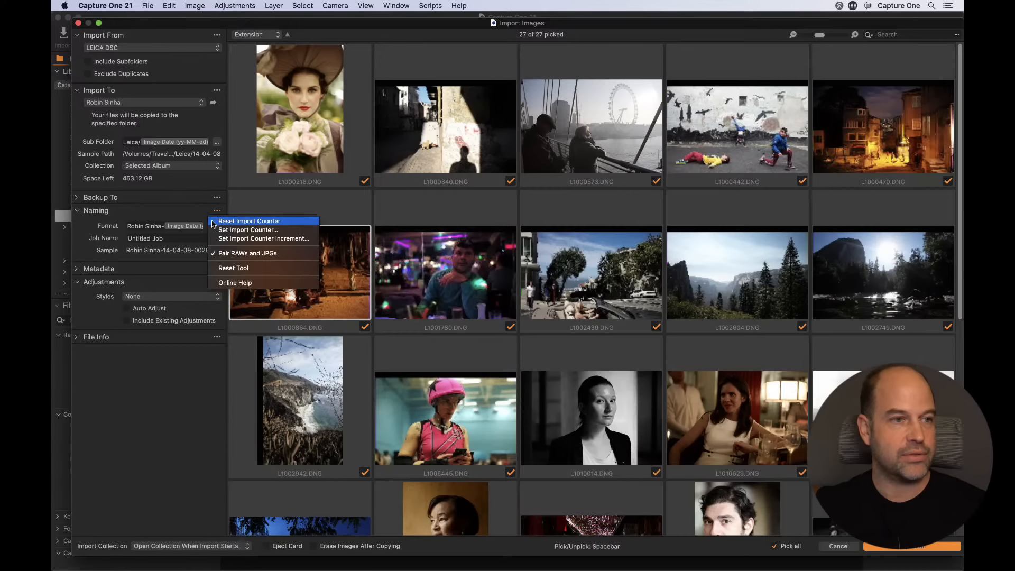
click(249, 221)
click(287, 139)
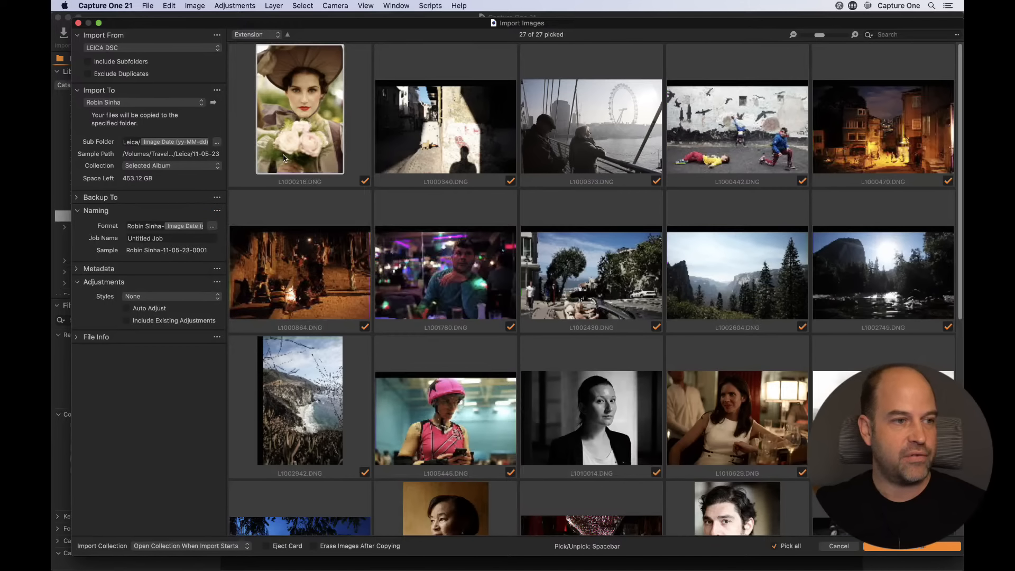
click(442, 140)
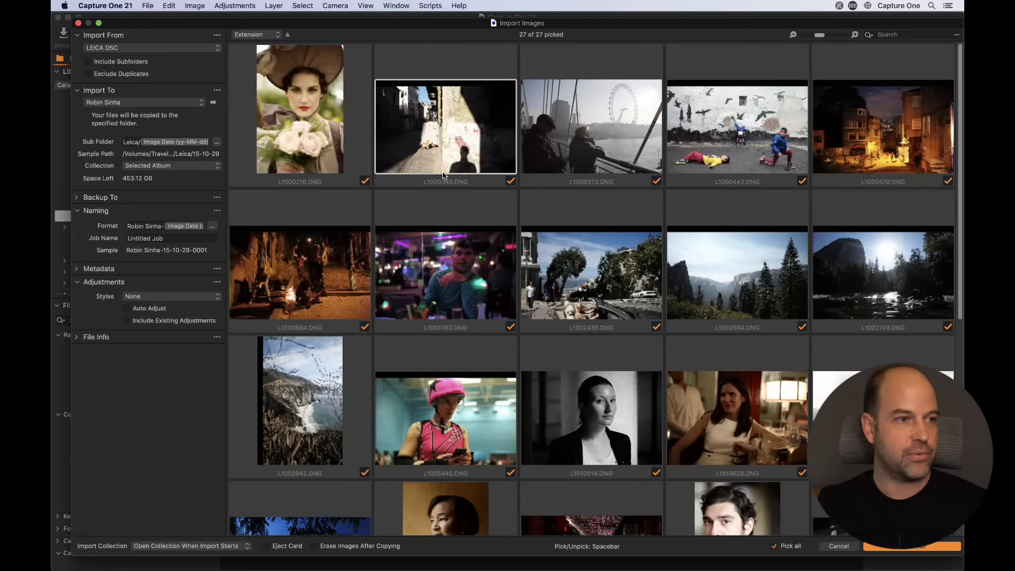
Step: Apply the photographer's Metadata user preset as the import style
click(78, 271)
click(79, 272)
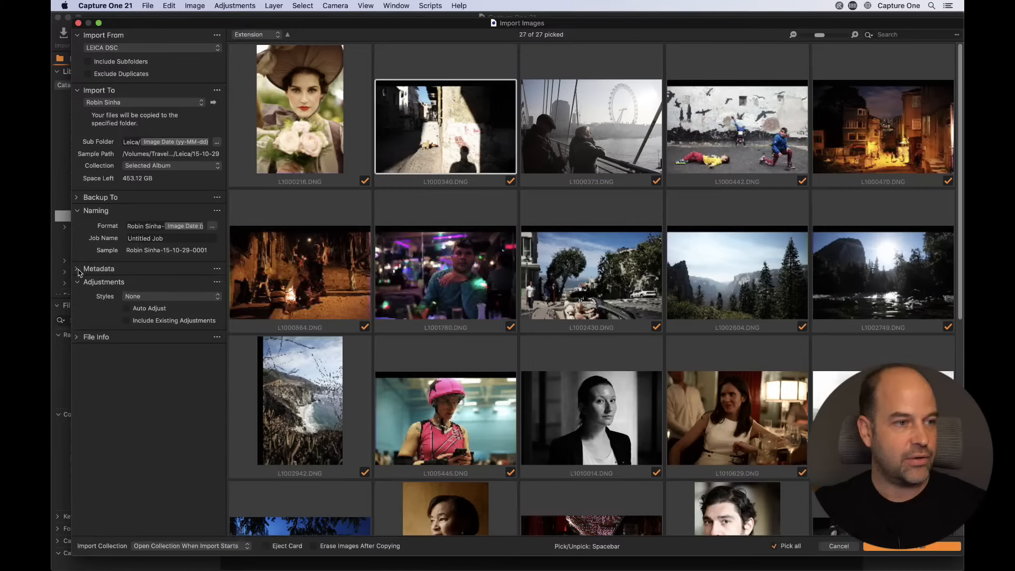
click(79, 272)
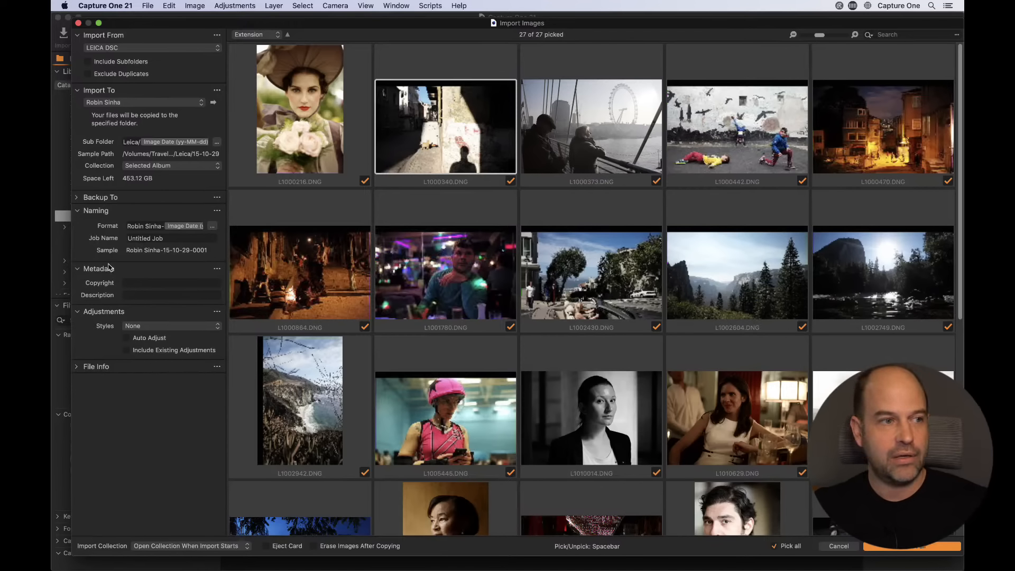
click(80, 270)
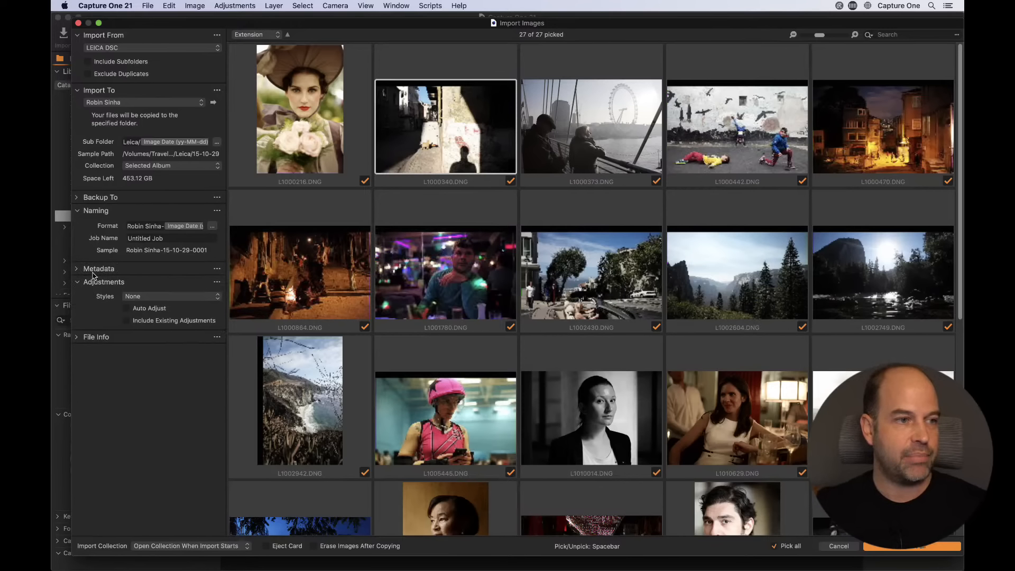
click(166, 297)
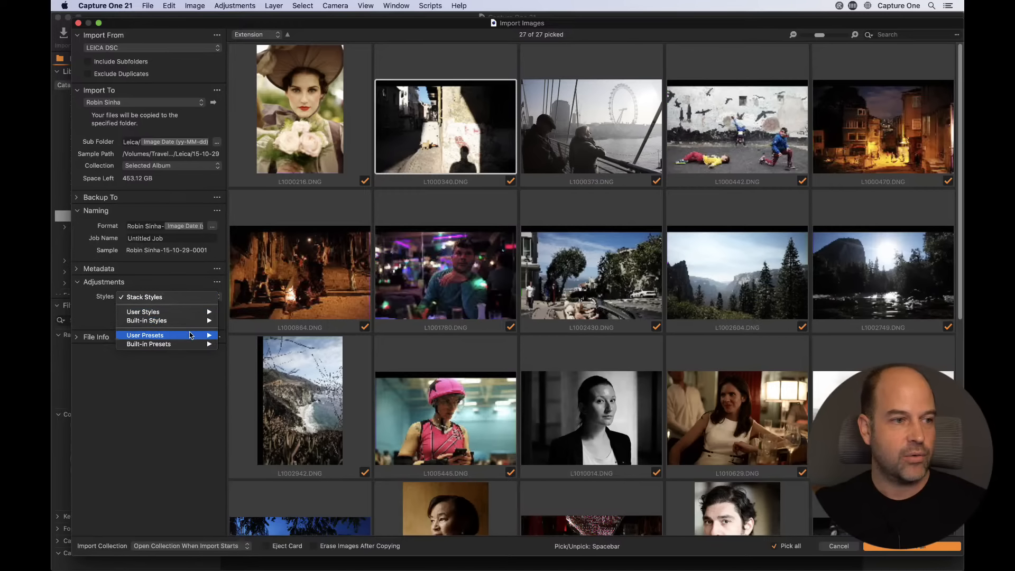
mouse_move(192, 336)
mouse_move(241, 335)
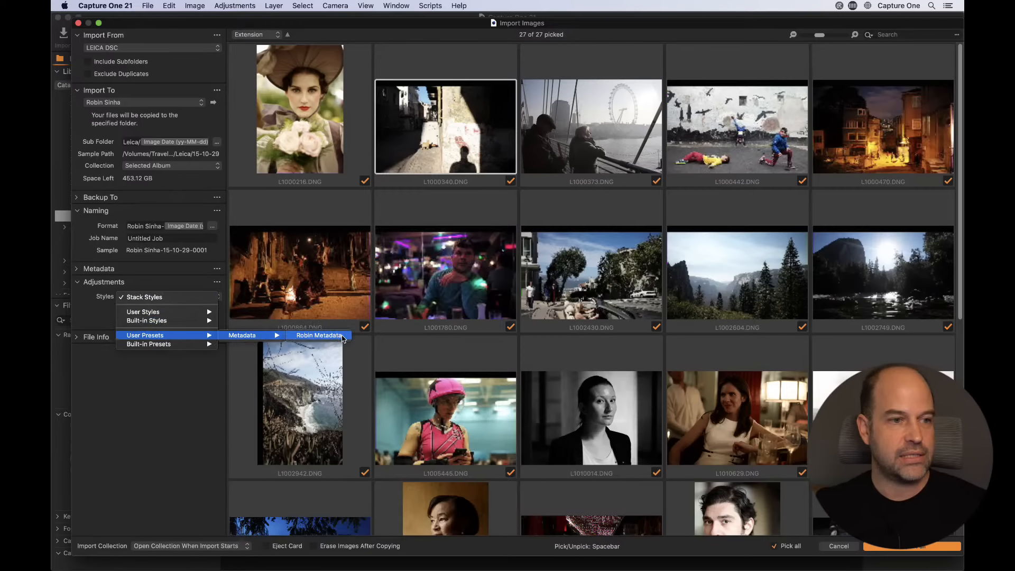
click(335, 340)
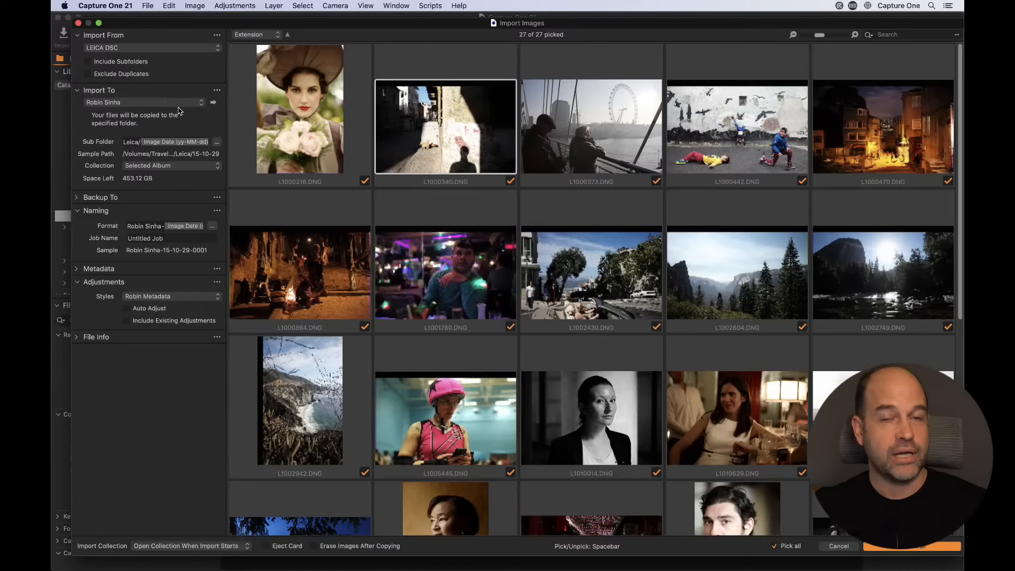
click(213, 103)
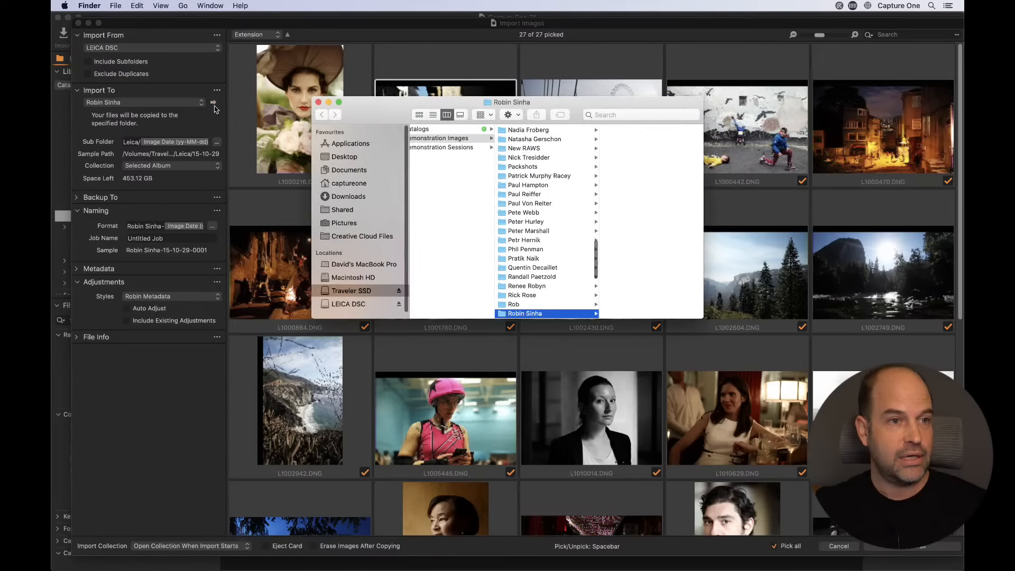
scroll(596, 245, down, 5)
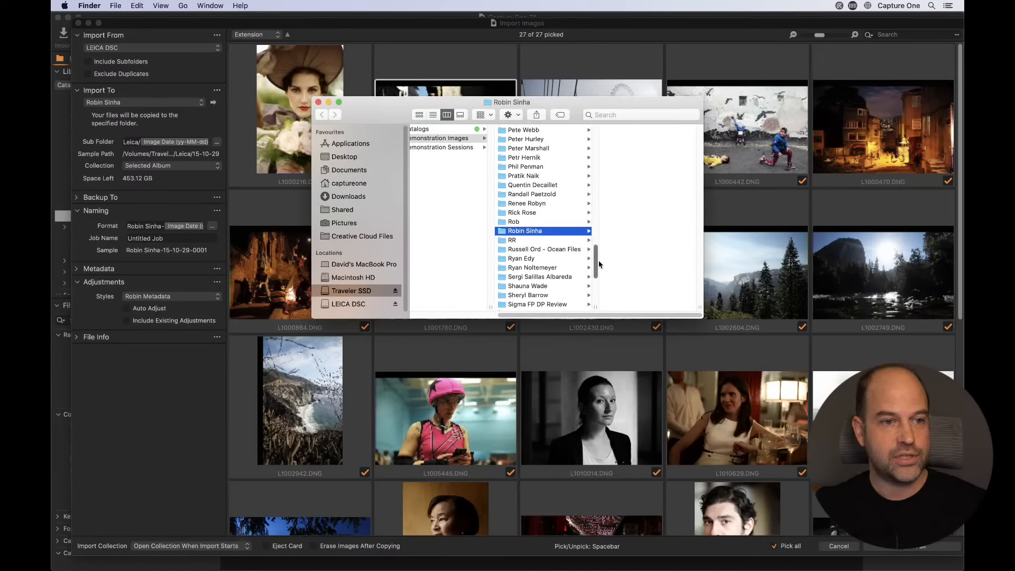
click(318, 102)
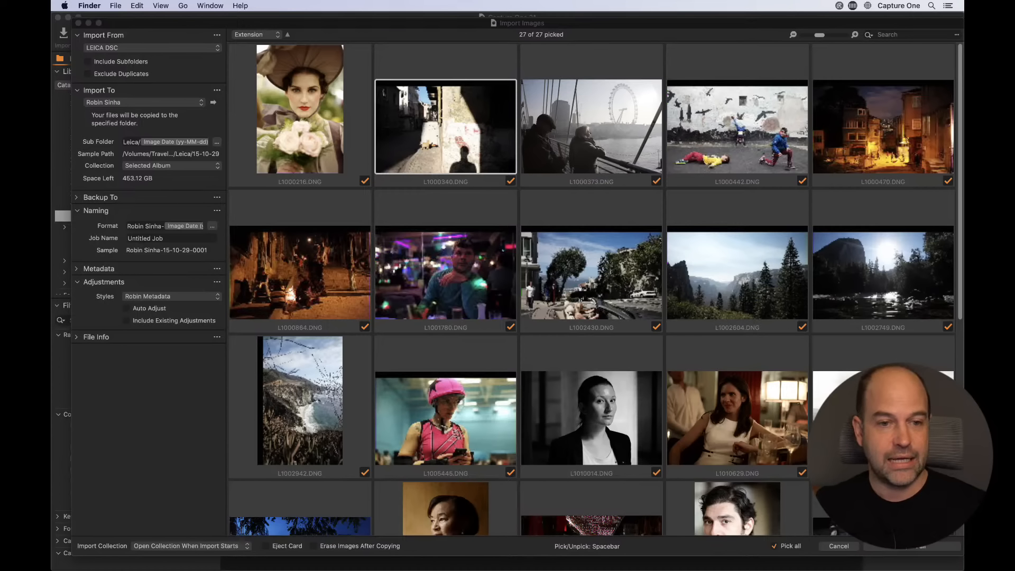
Step: Import all 27 picked images and view the first imported photo
click(907, 552)
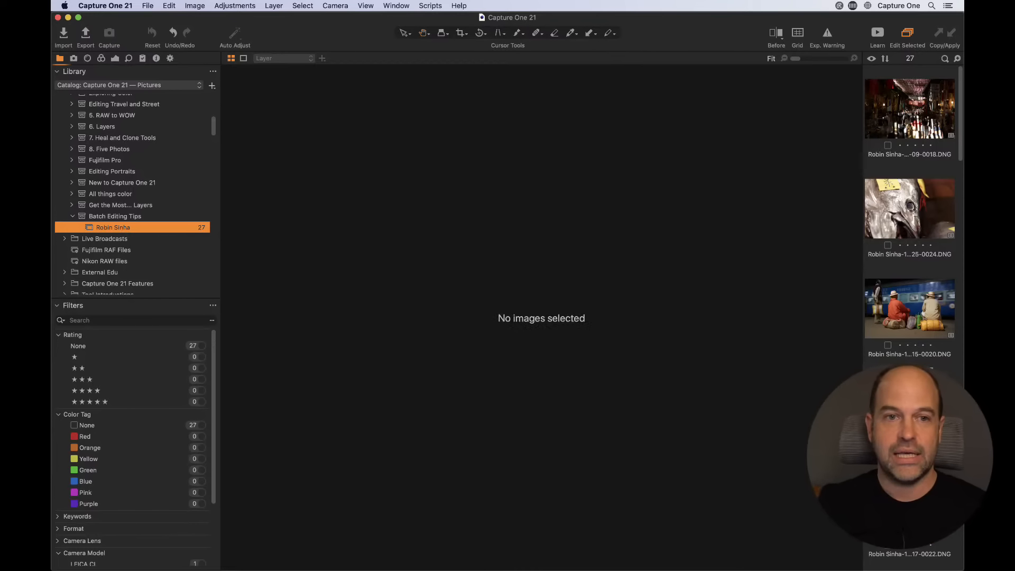
click(917, 117)
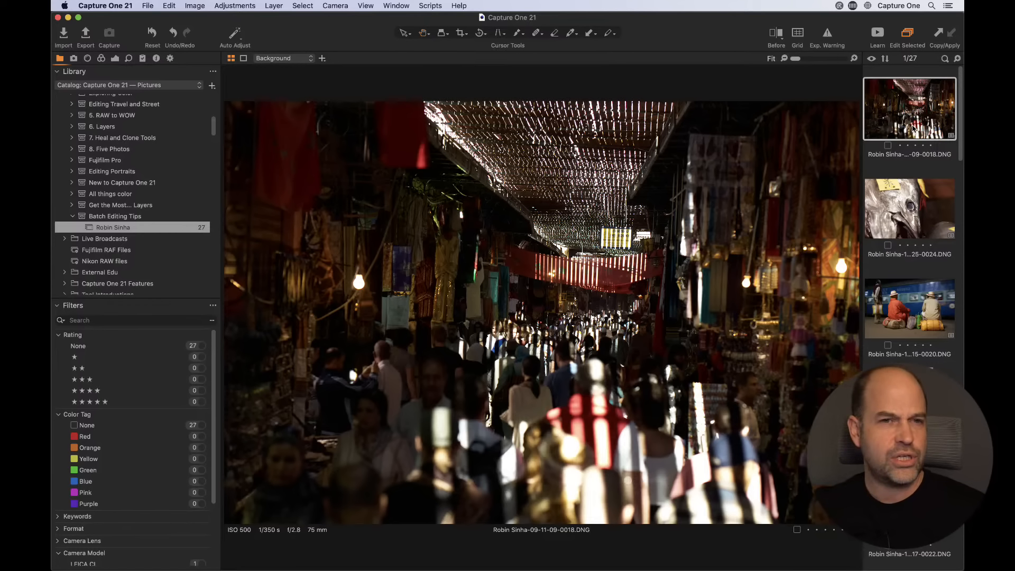
click(156, 58)
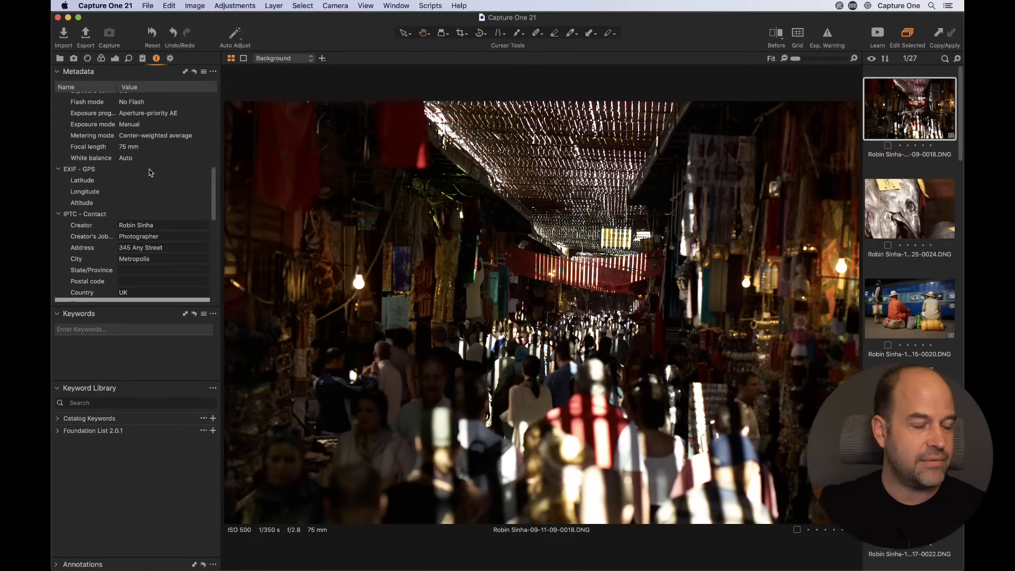
scroll(150, 172, up, 4)
scroll(150, 172, up, 8)
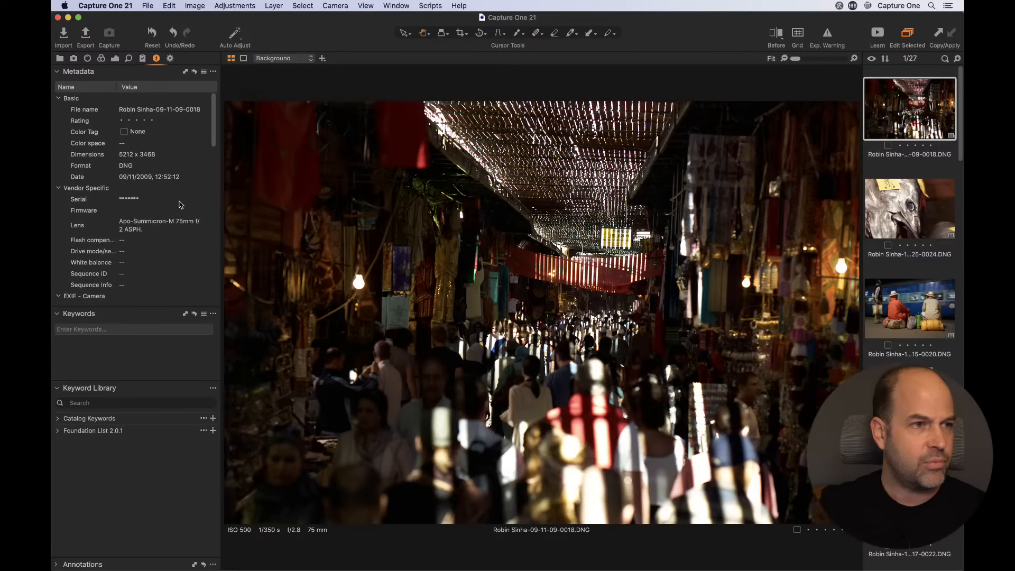
scroll(180, 207, down, 3)
scroll(180, 205, down, 10)
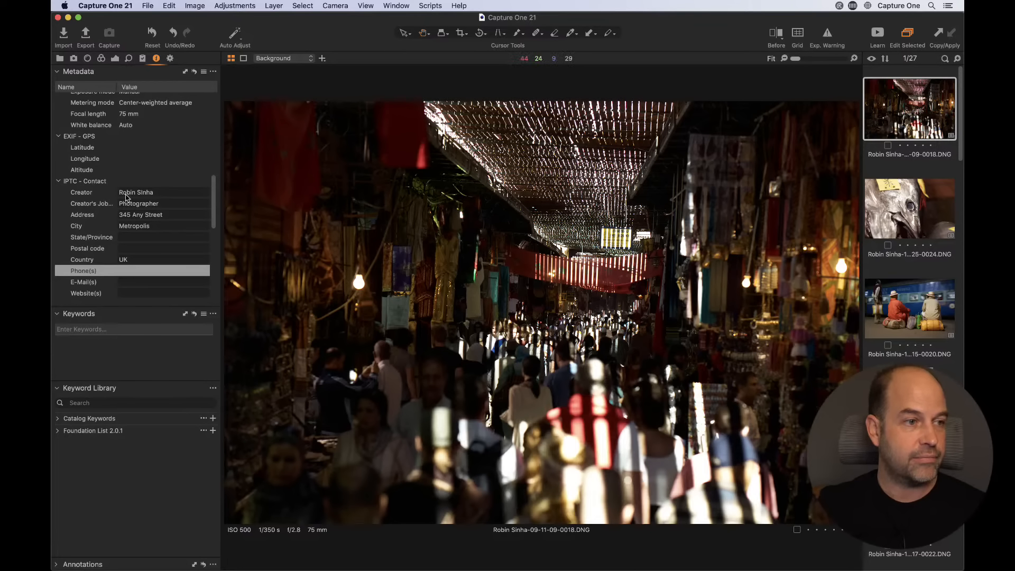
scroll(135, 222, down, 10)
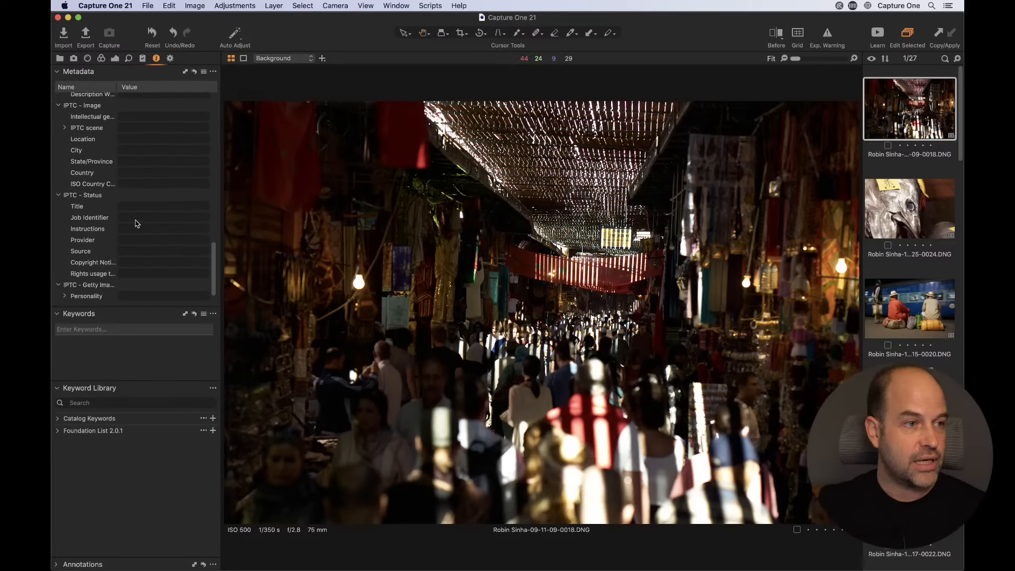
scroll(135, 222, down, 2)
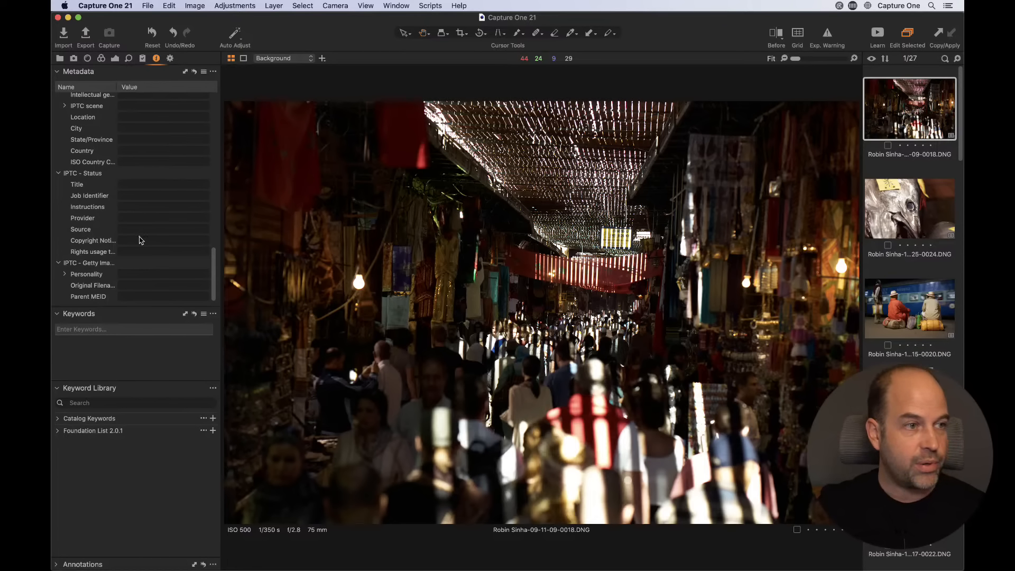
click(204, 72)
click(233, 127)
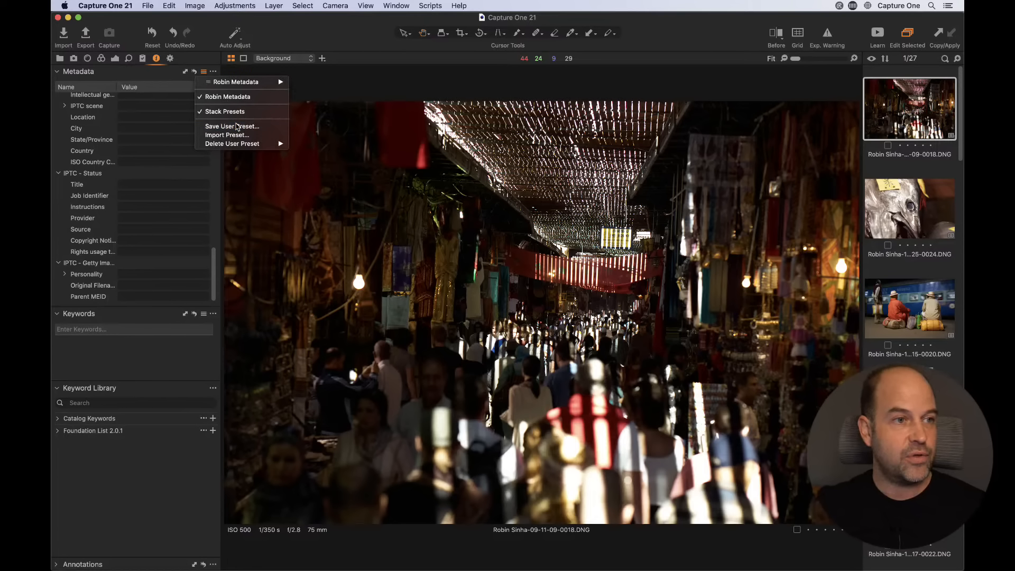
click(167, 145)
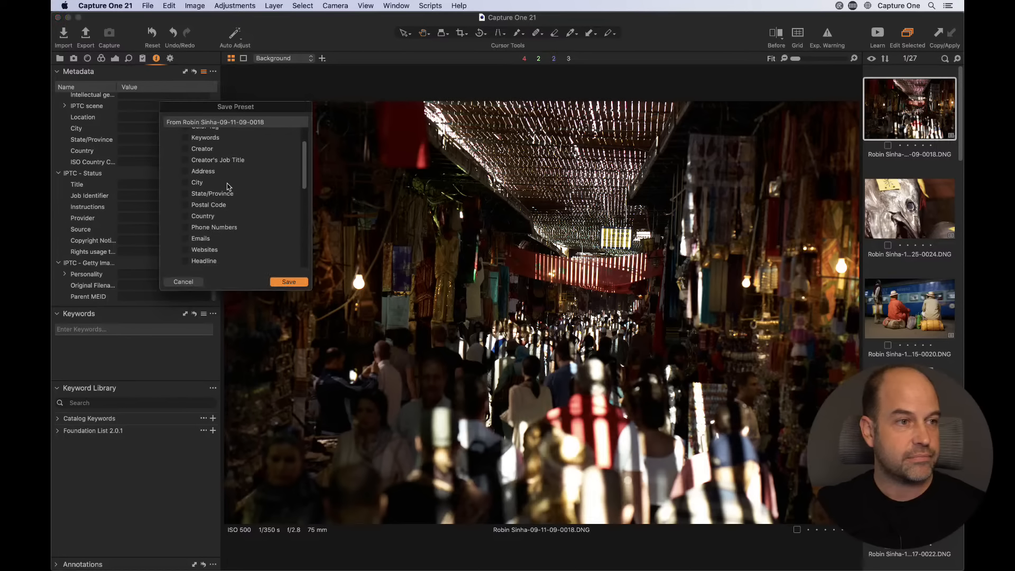
scroll(182, 170, down, 10)
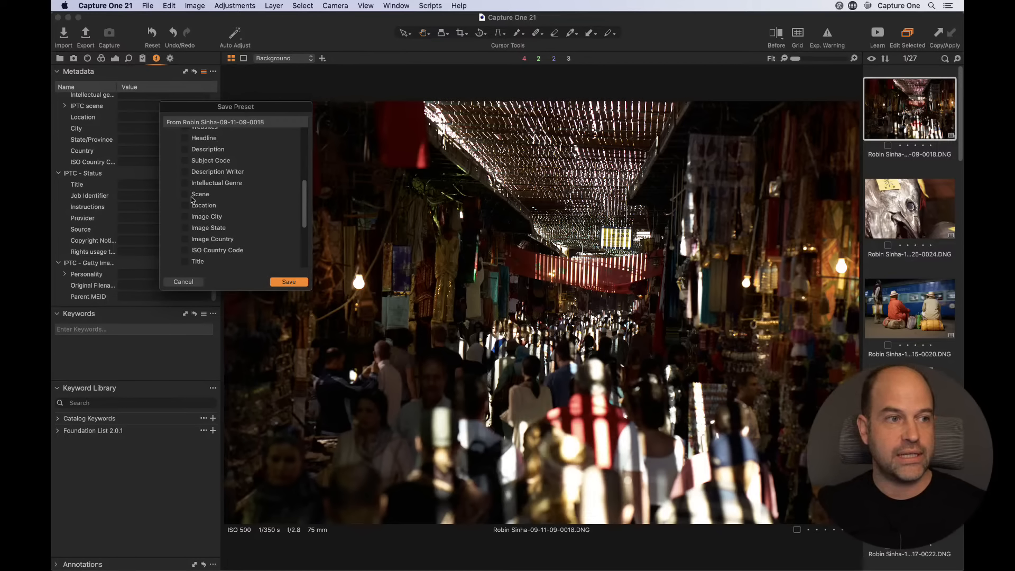
click(183, 281)
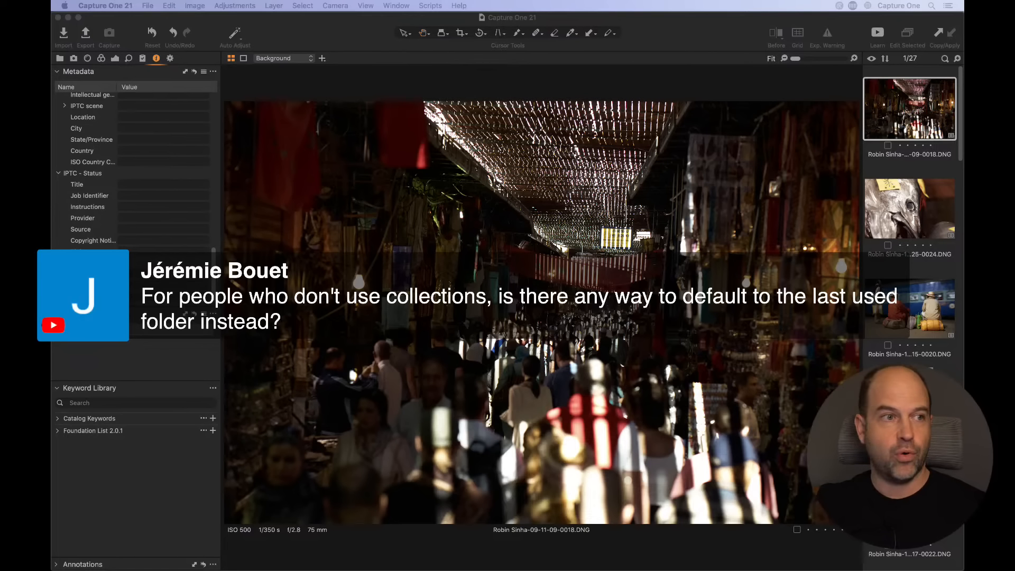
click(286, 97)
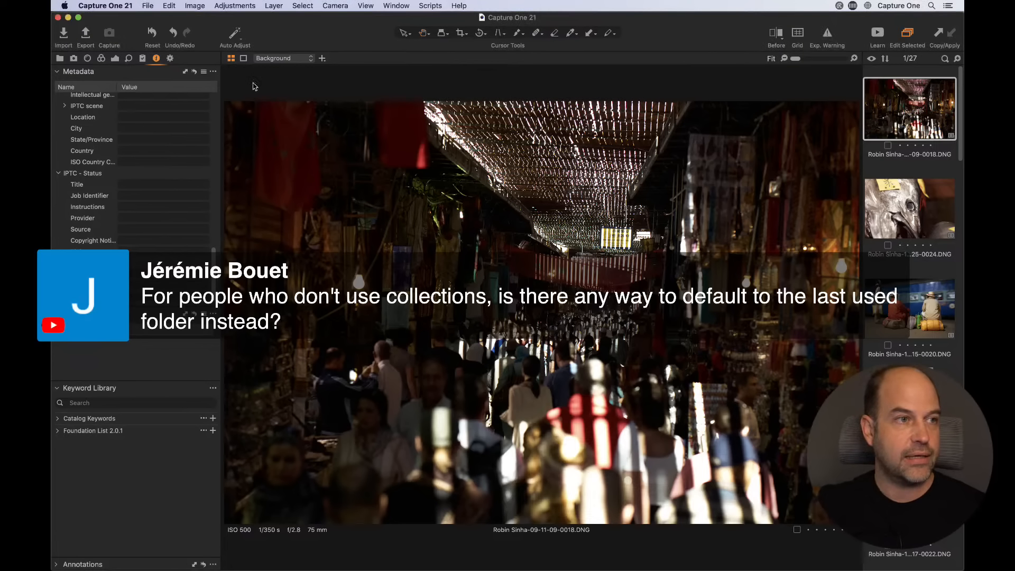
click(64, 35)
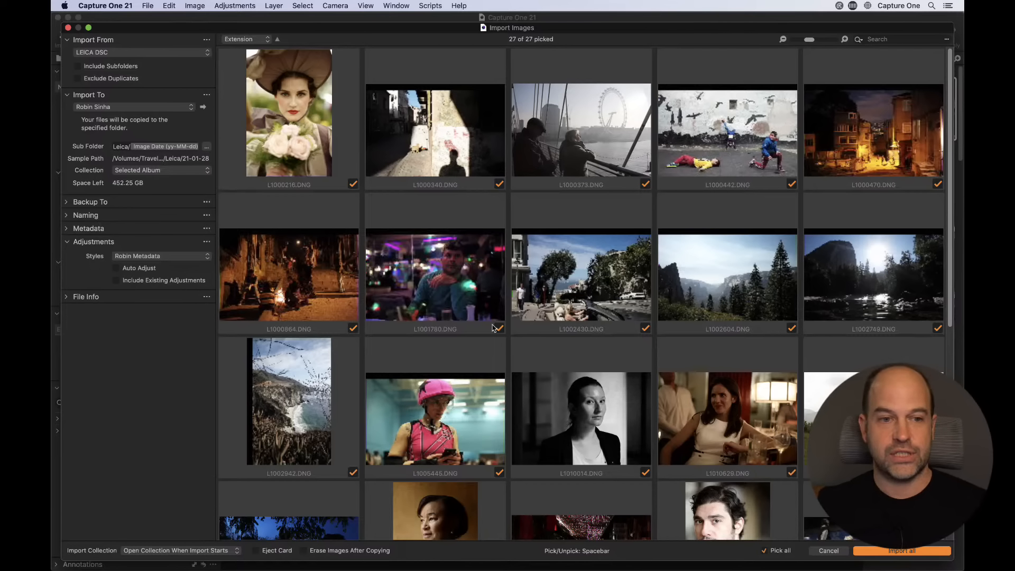
click(829, 552)
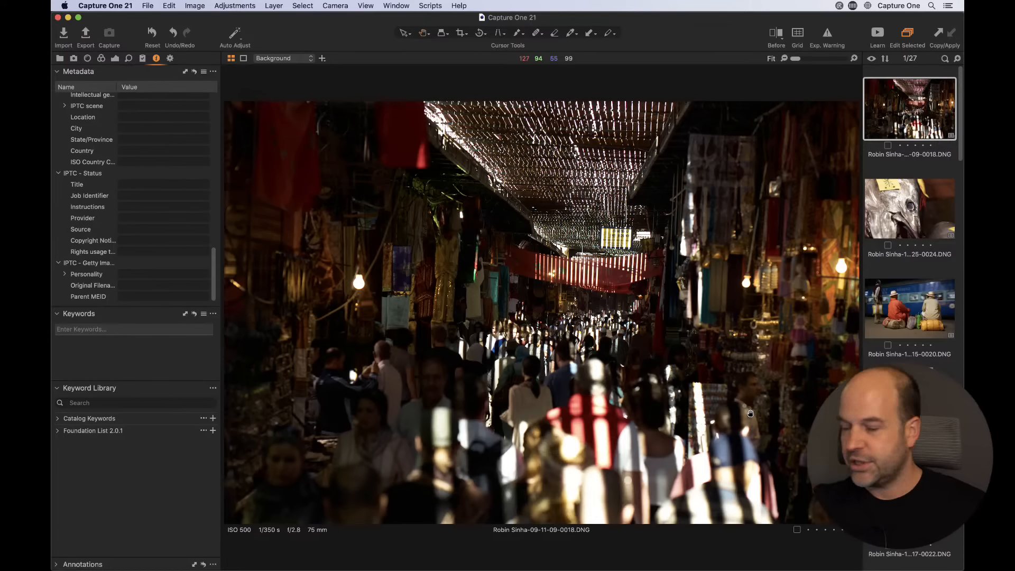
Step: Collapse the Keywords and Keyword Library panels
click(57, 314)
click(57, 358)
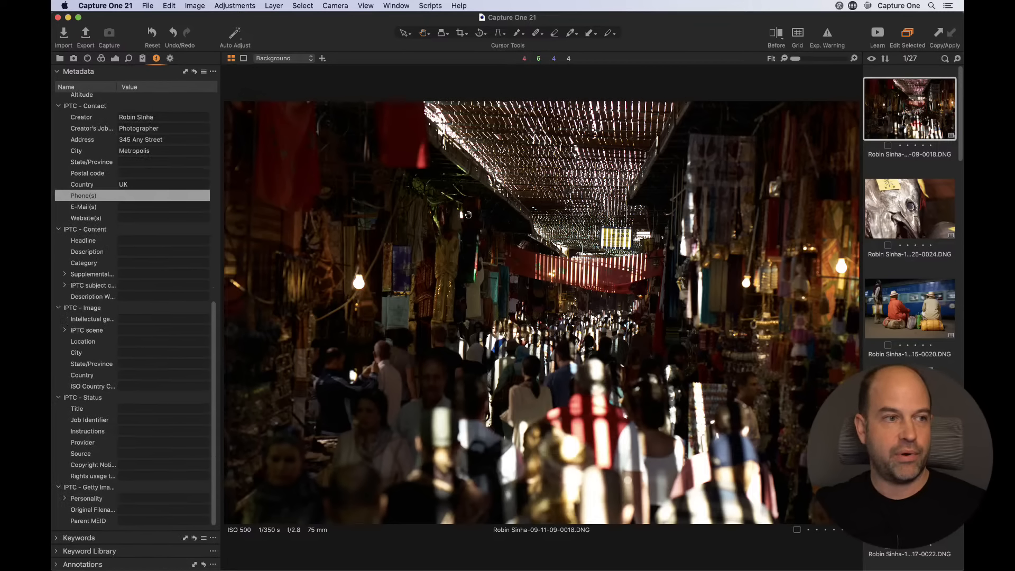
scroll(127, 142, up, 3)
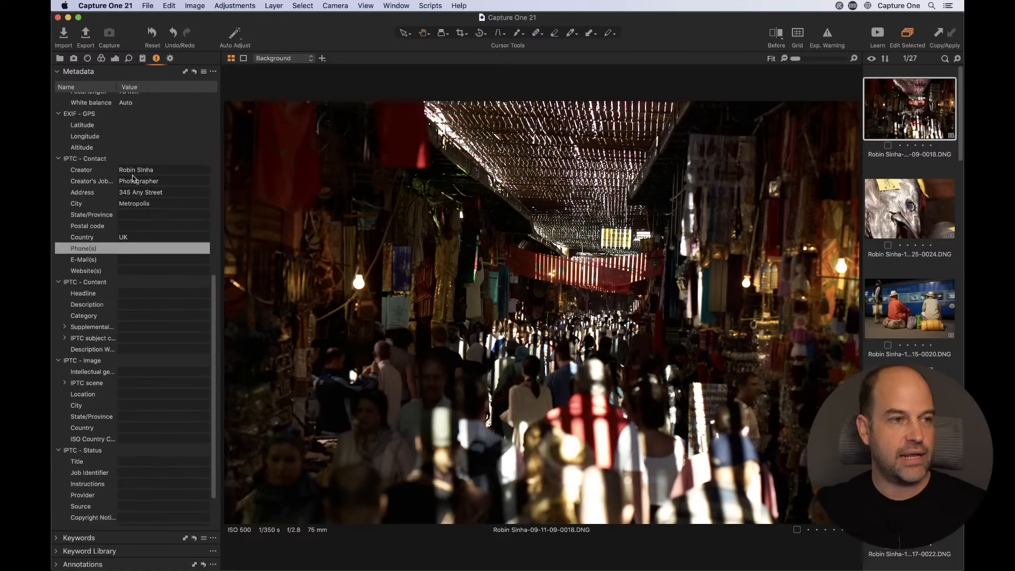
scroll(159, 212, up, 3)
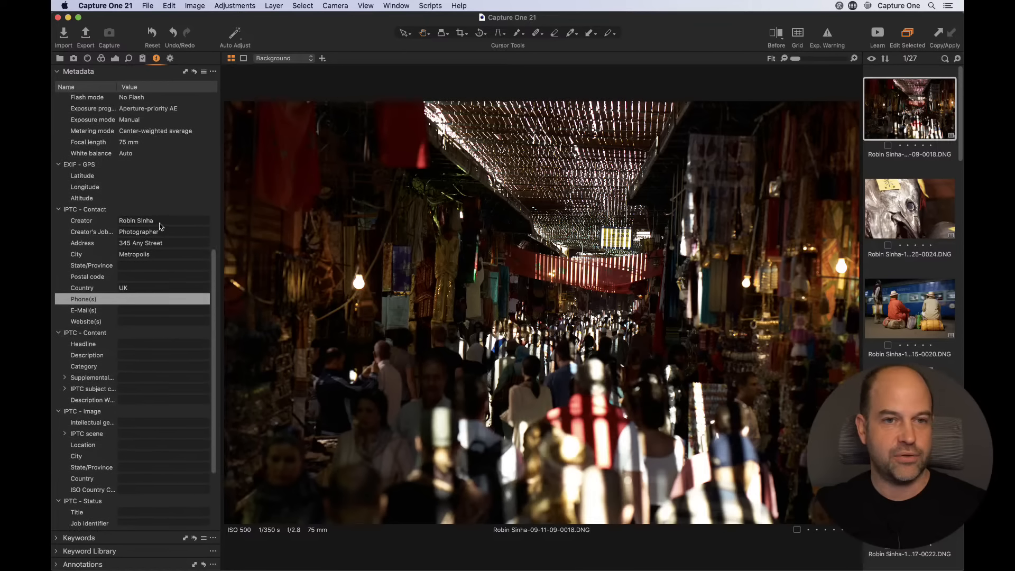
Step: Show the train platform photo with the Library tool tab open
click(930, 205)
click(906, 306)
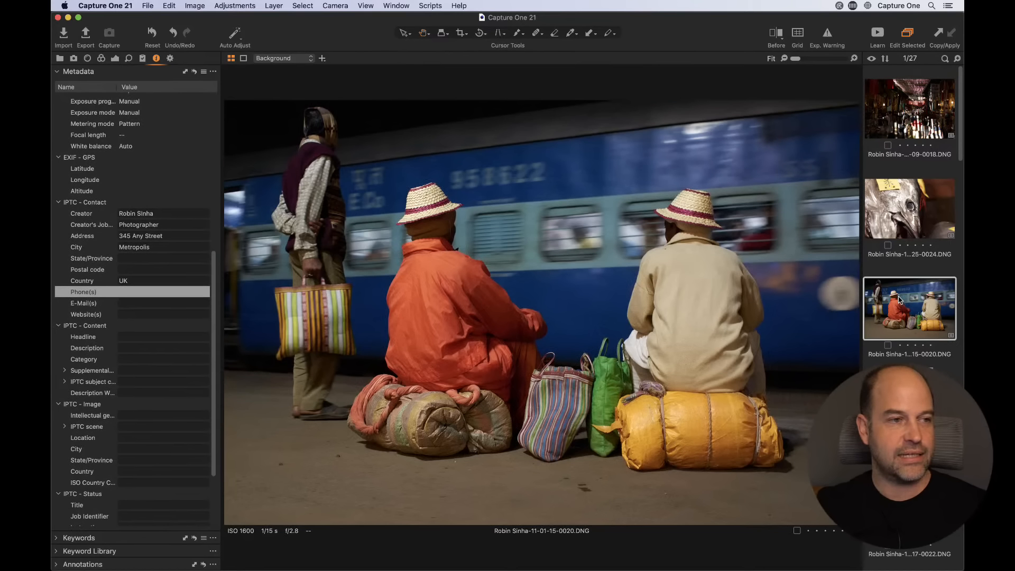
click(60, 61)
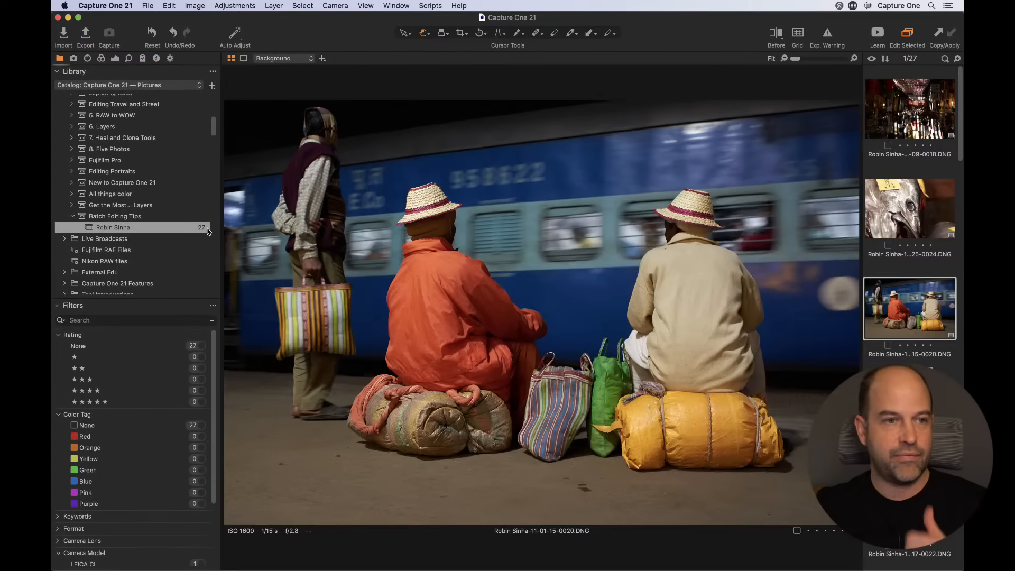
Step: Browse Leica folders 11-01-15, 11-01-17, 11-05-23 and 13-07-22, then reopen the 27-image collection
click(58, 306)
scroll(111, 279, down, 20)
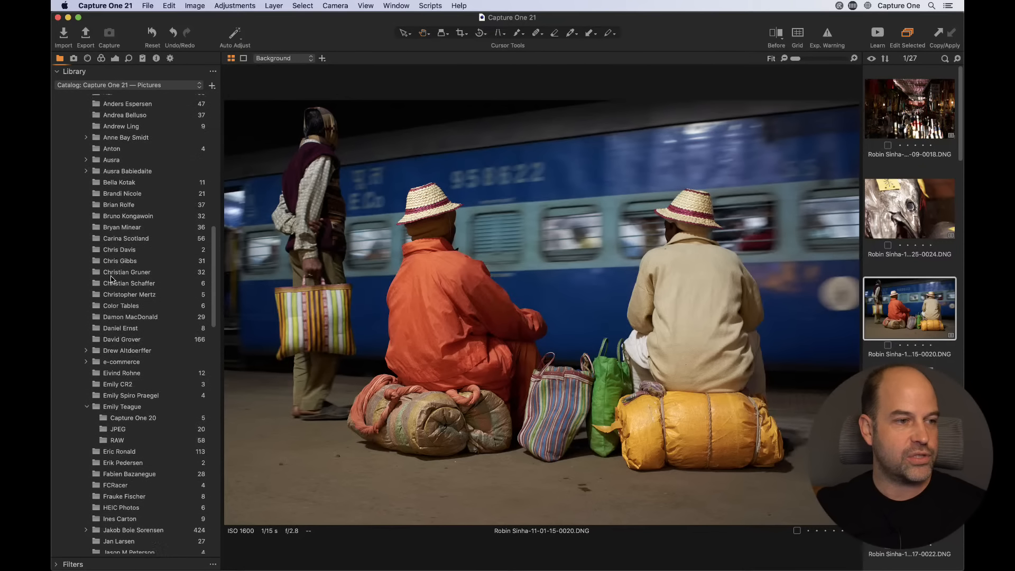
scroll(112, 279, down, 20)
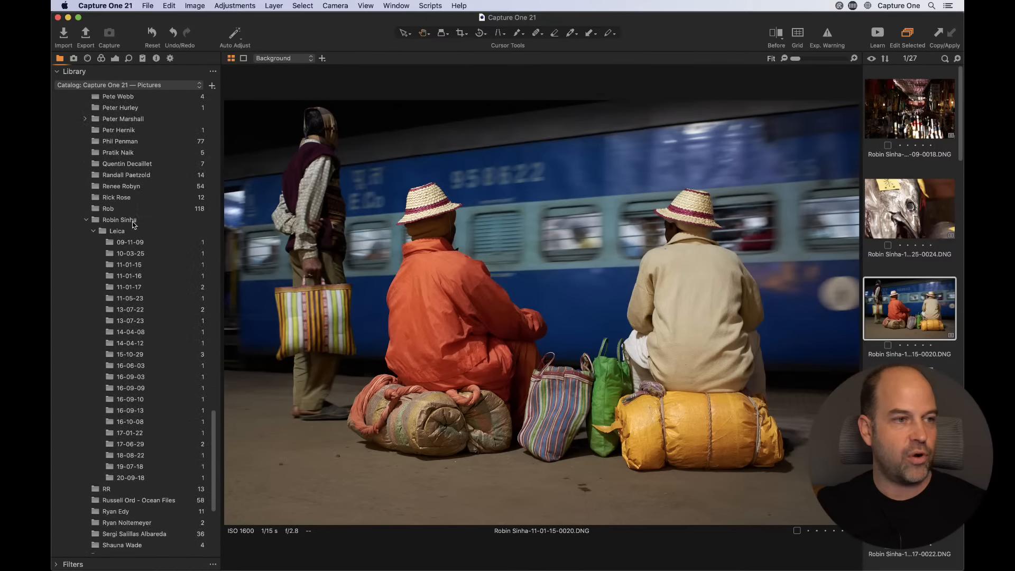
click(130, 265)
click(136, 288)
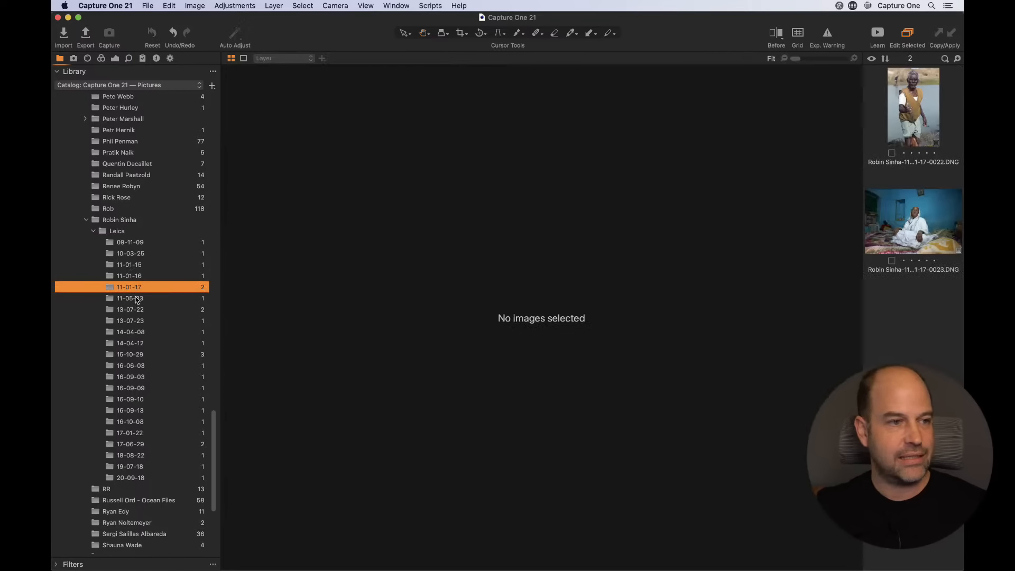
click(137, 299)
click(136, 311)
scroll(113, 239, up, 20)
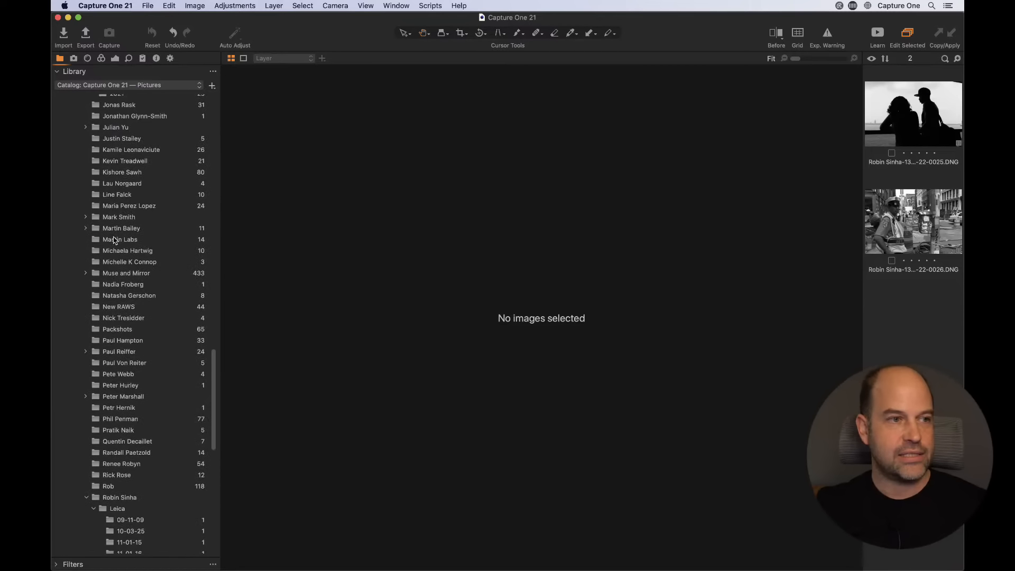
scroll(113, 240, up, 5)
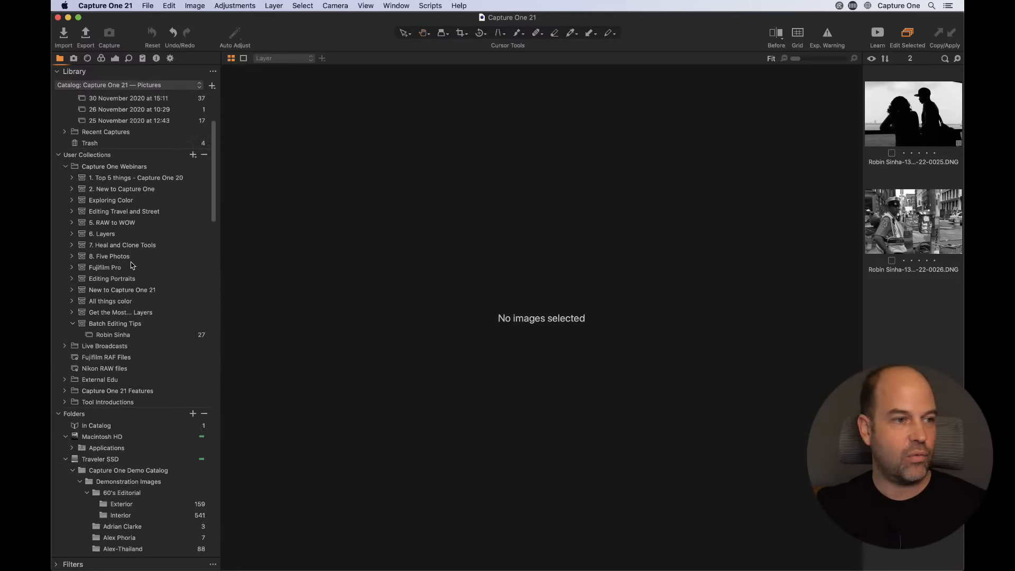
click(130, 335)
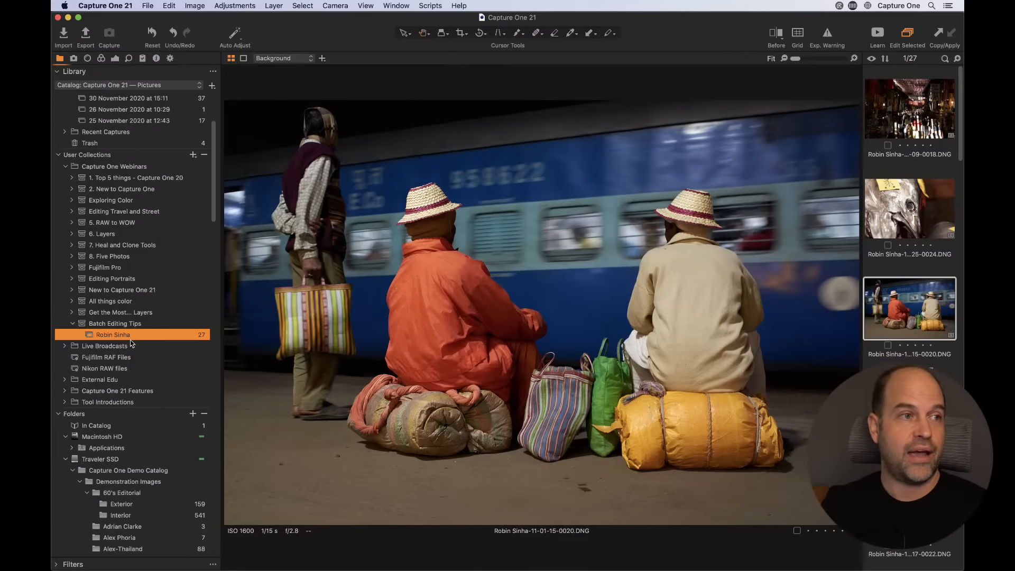
Step: Cancel the Import Images dialog without importing and show the market street photo in the viewer
click(63, 35)
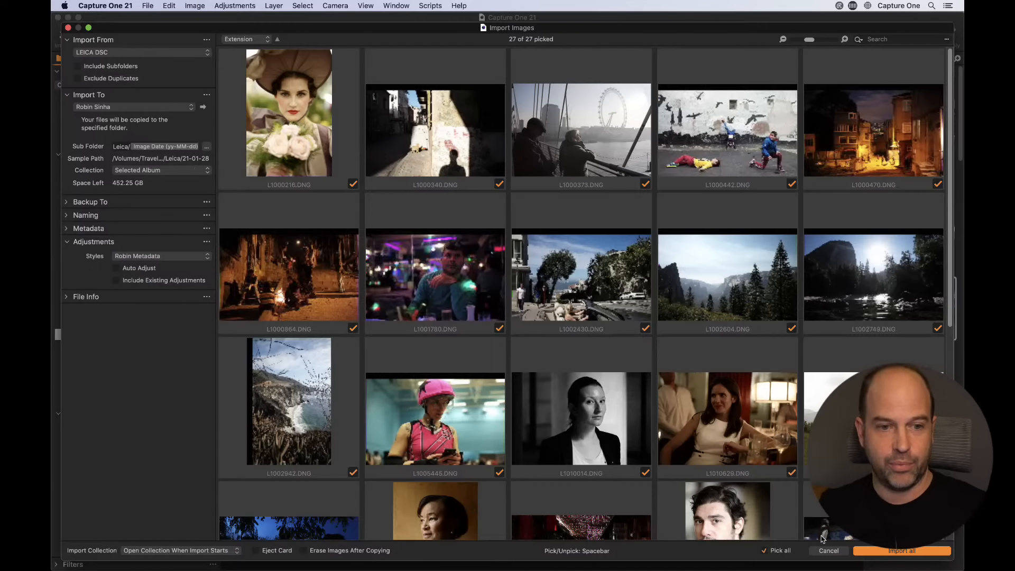
click(827, 551)
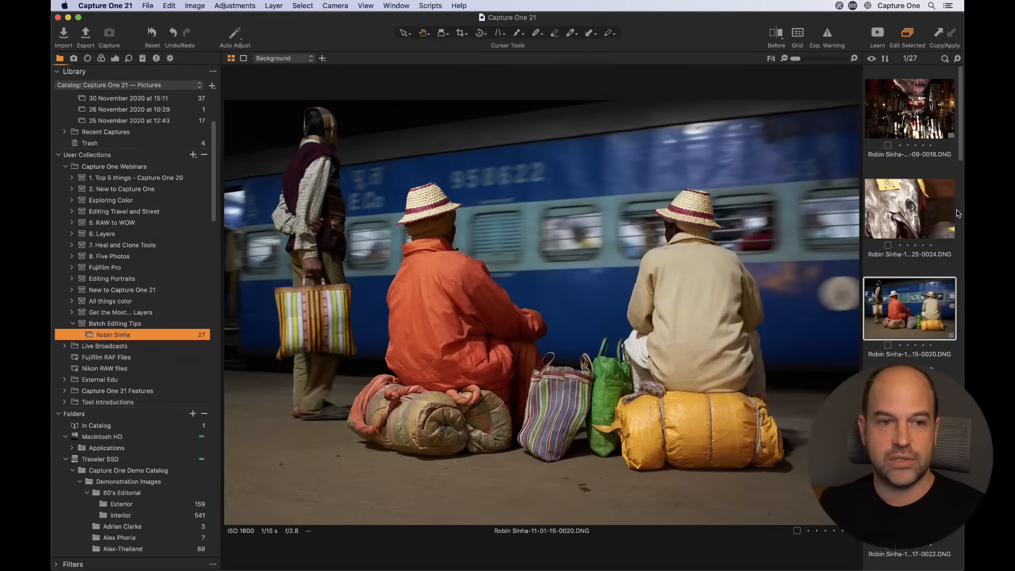
scroll(894, 183, down, 1)
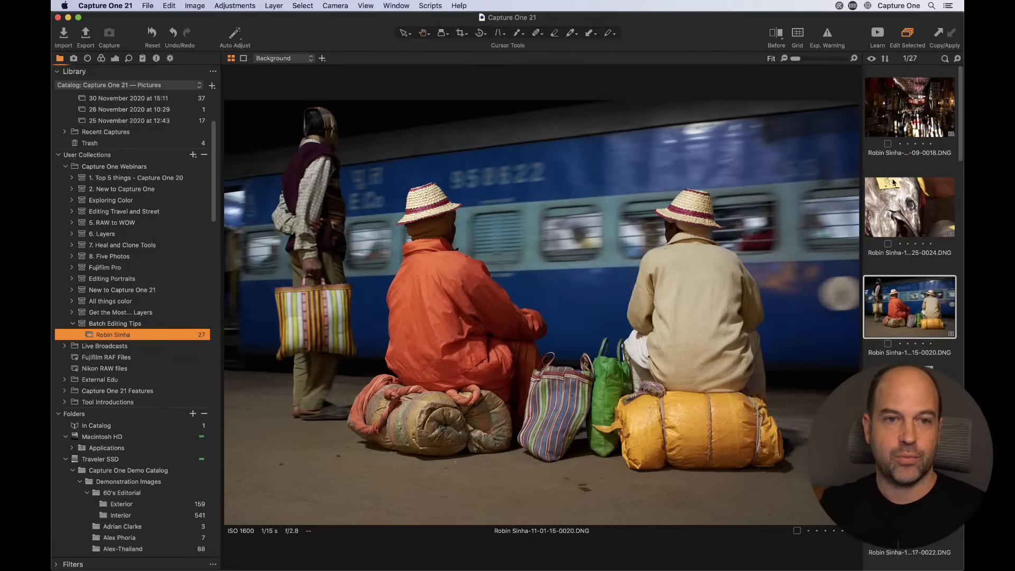
click(918, 102)
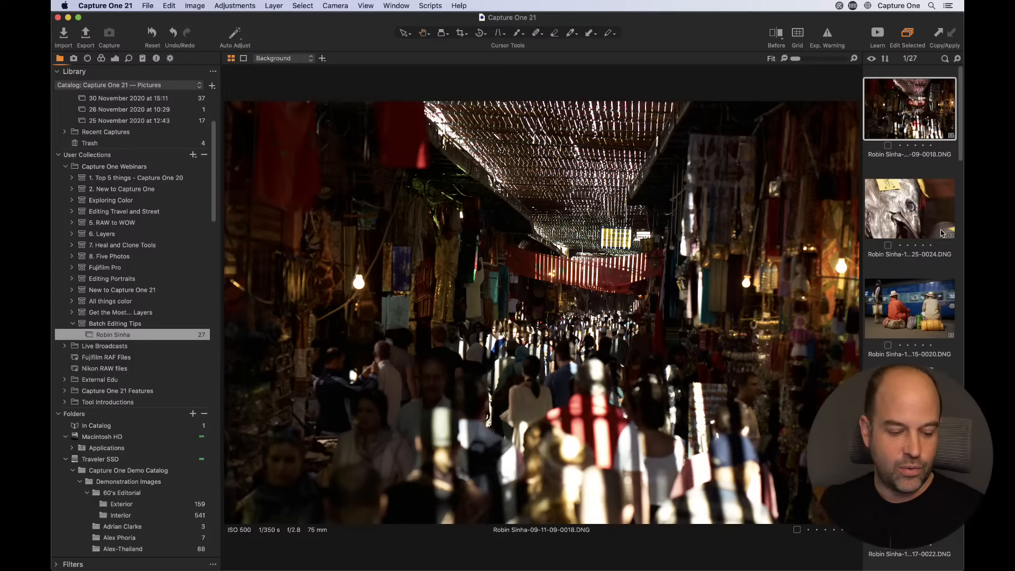
Step: Confirm Select Next When has Color Tagged ticked, so selection advances after tagging
click(299, 5)
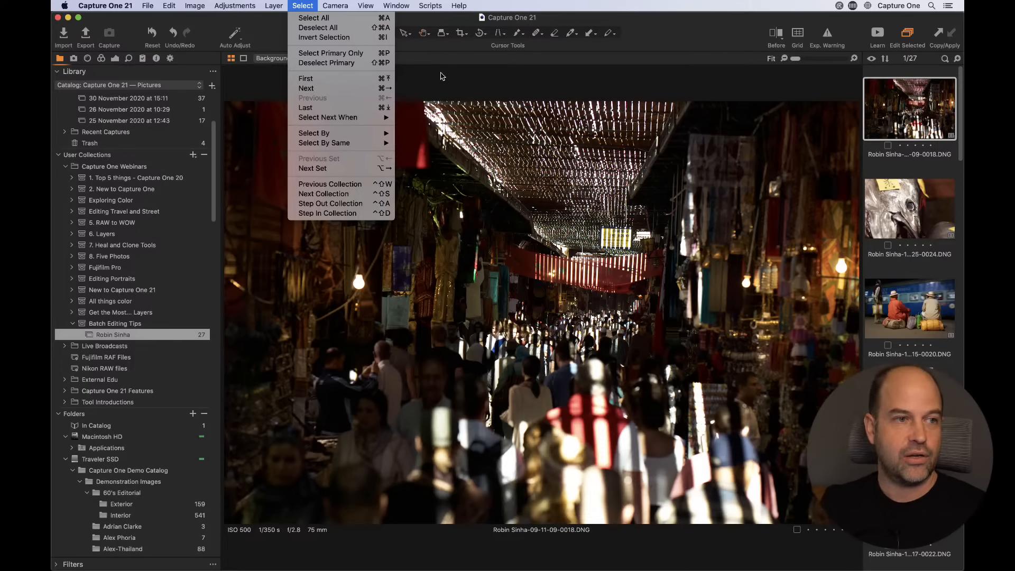
mouse_move(325, 118)
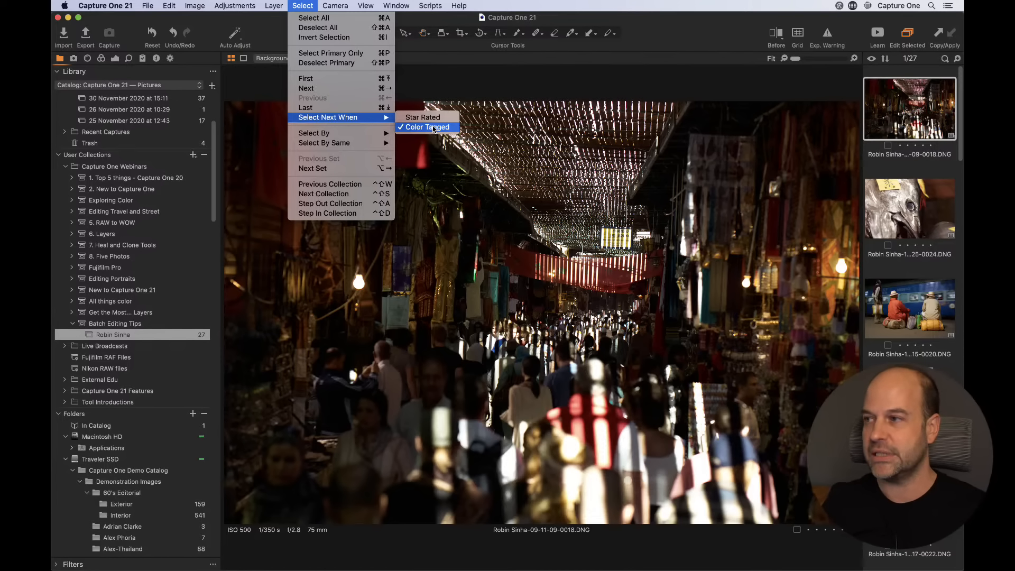
click(417, 137)
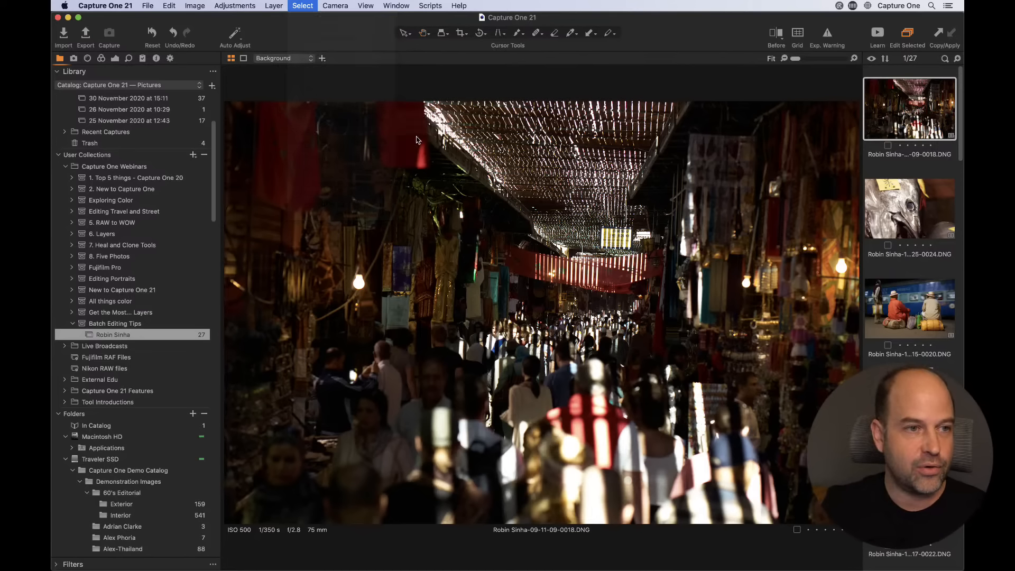
click(174, 4)
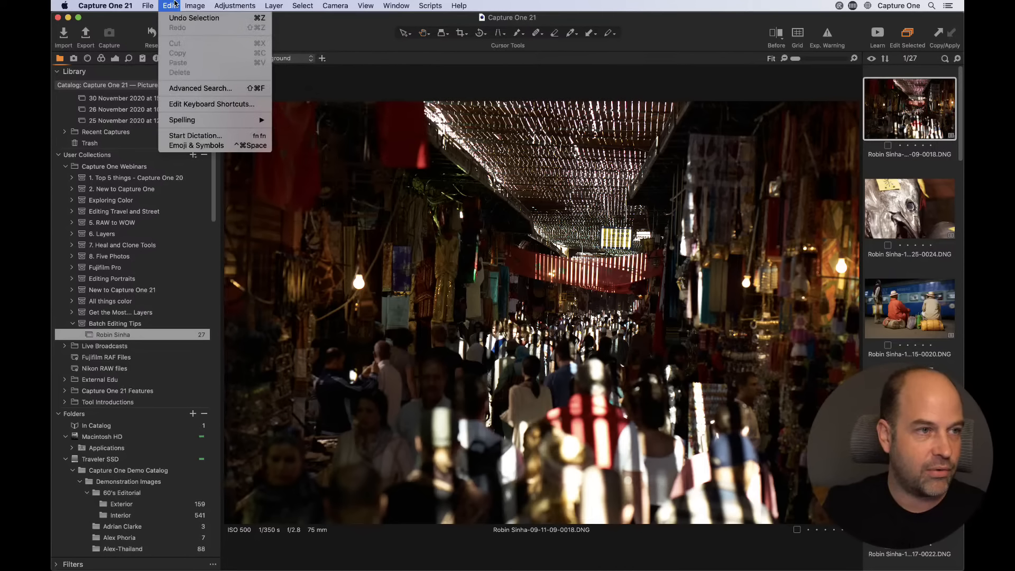
Step: Open Edit Keyboard Shortcuts and move the dialog to the centre of the screen
click(211, 104)
drag(209, 65, 463, 28)
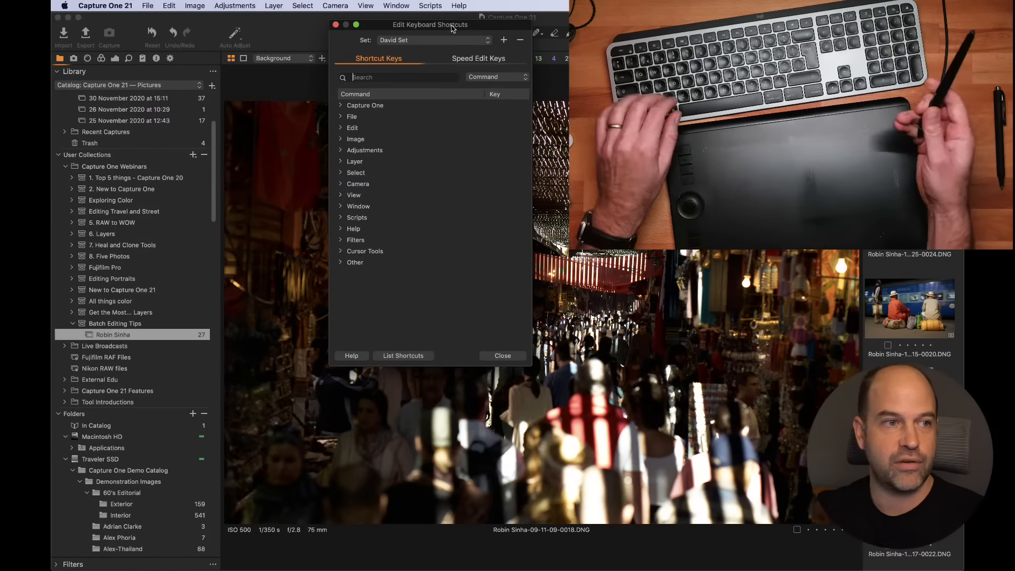
Step: Search 'green' and assign ⇧7 to Toggle Color Tag Filters > Green, then close the editor
click(360, 81)
text(green)
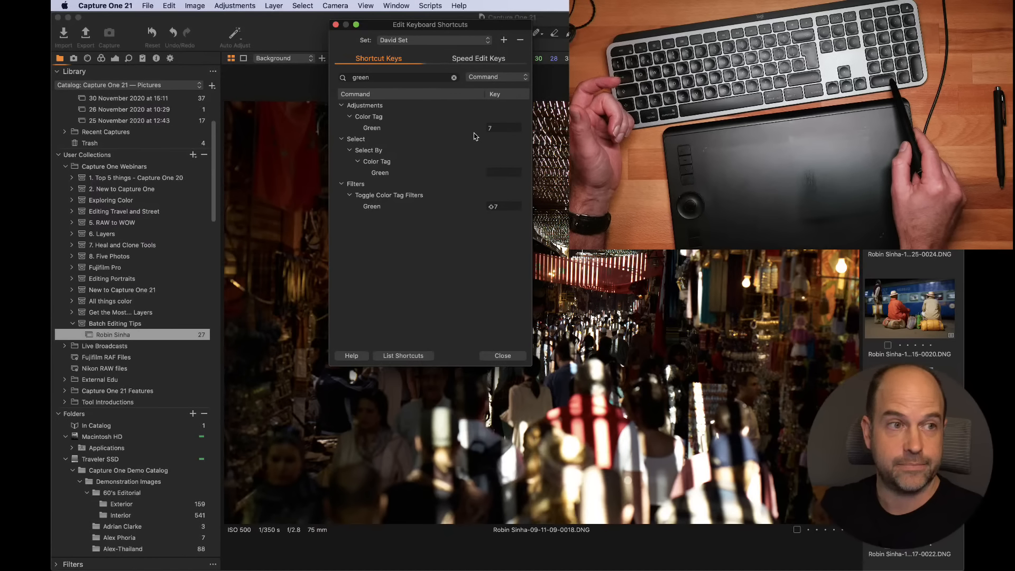
click(454, 78)
click(335, 24)
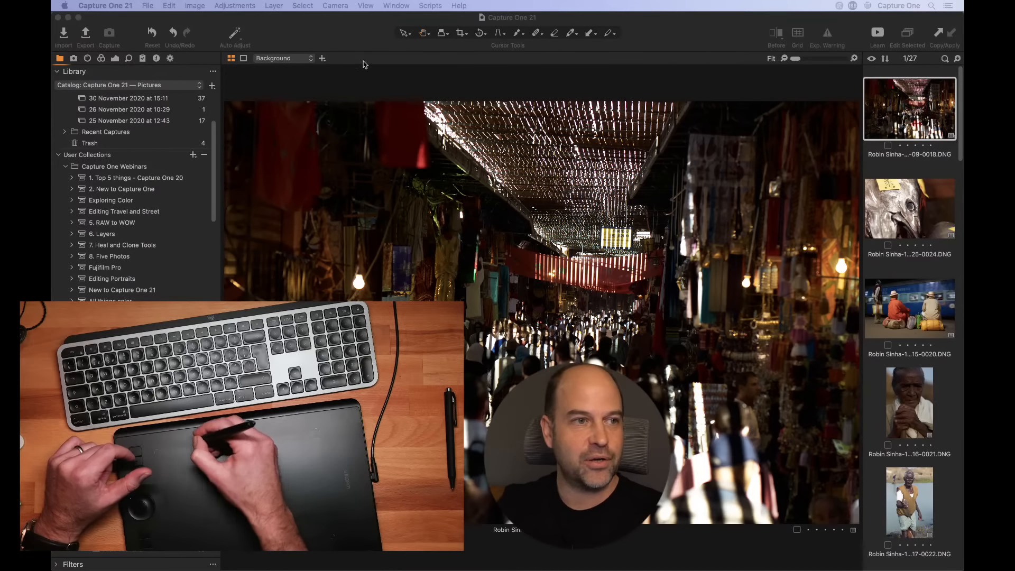
Step: Set selection to advance to the next image after each colour tag
click(304, 6)
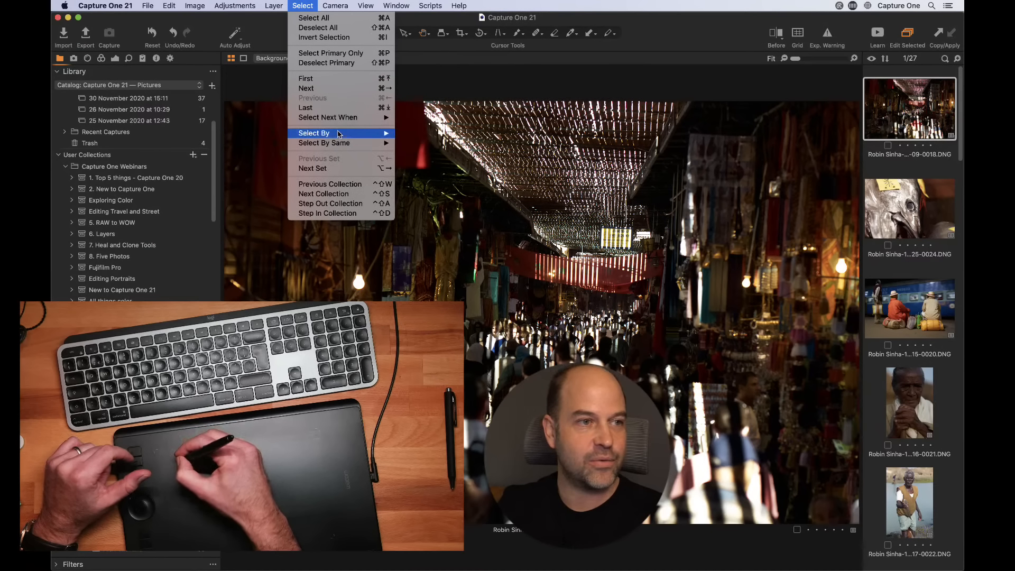
mouse_move(365, 118)
click(421, 117)
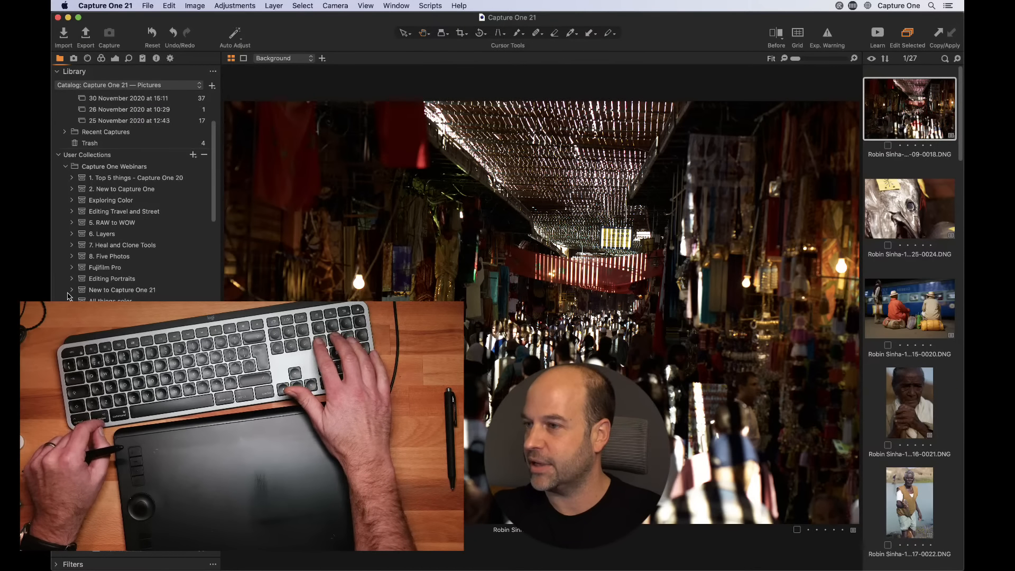
Step: Tag market, fish, train green; fisherman, woman in white red; next yellow; officer, alley green
key(plus)
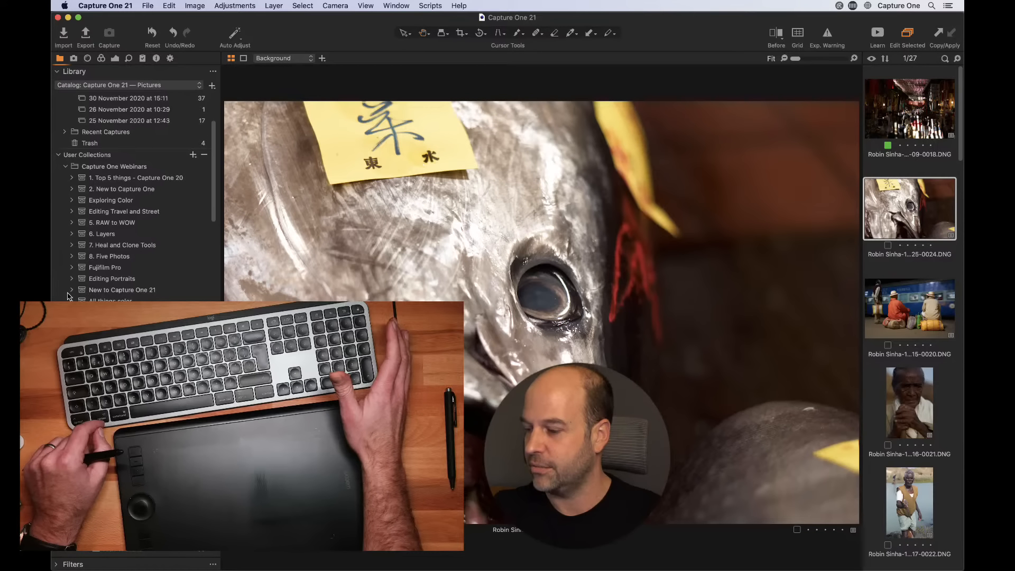
key(plus)
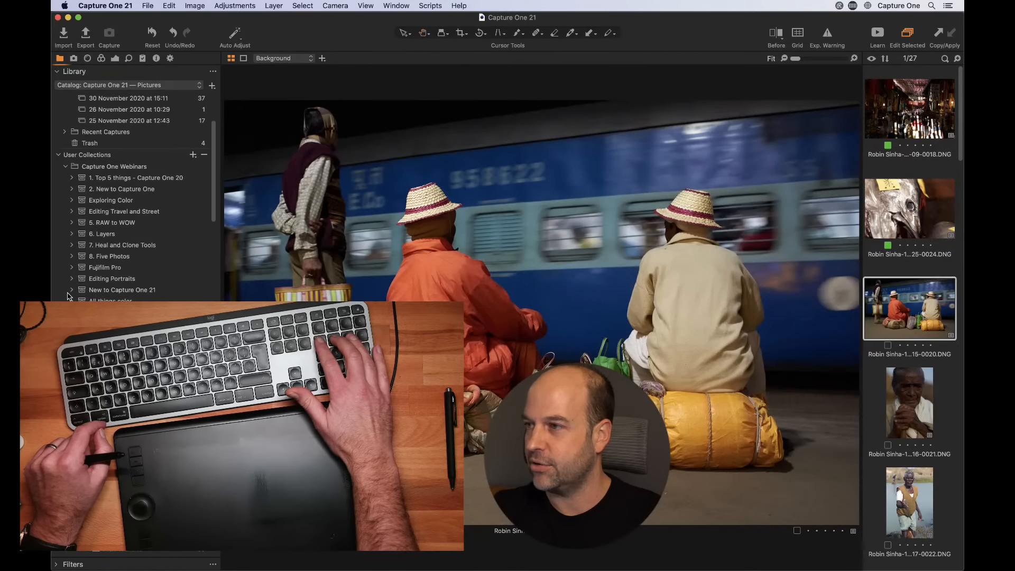
key(plus)
key(plus)
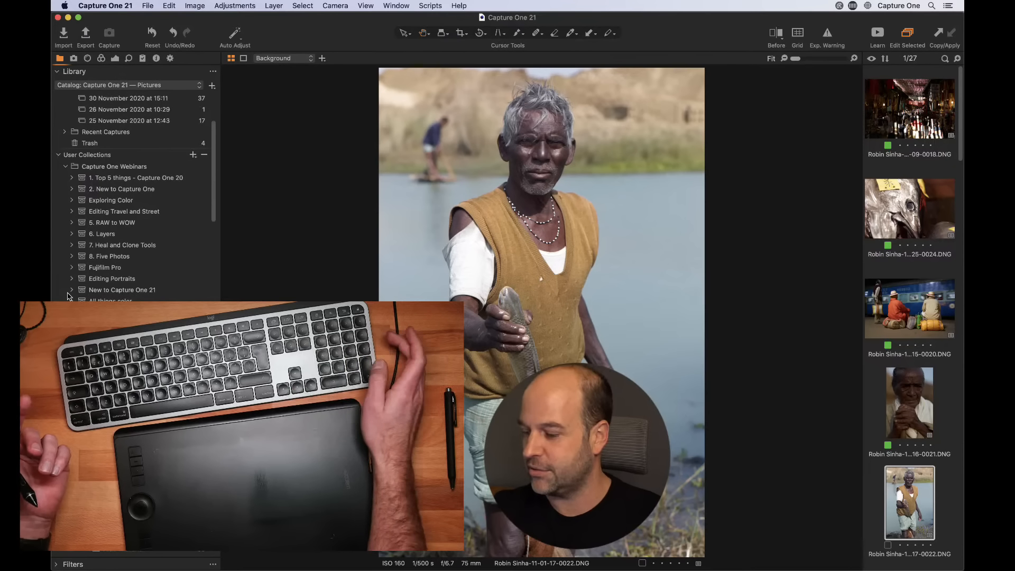
key(minus)
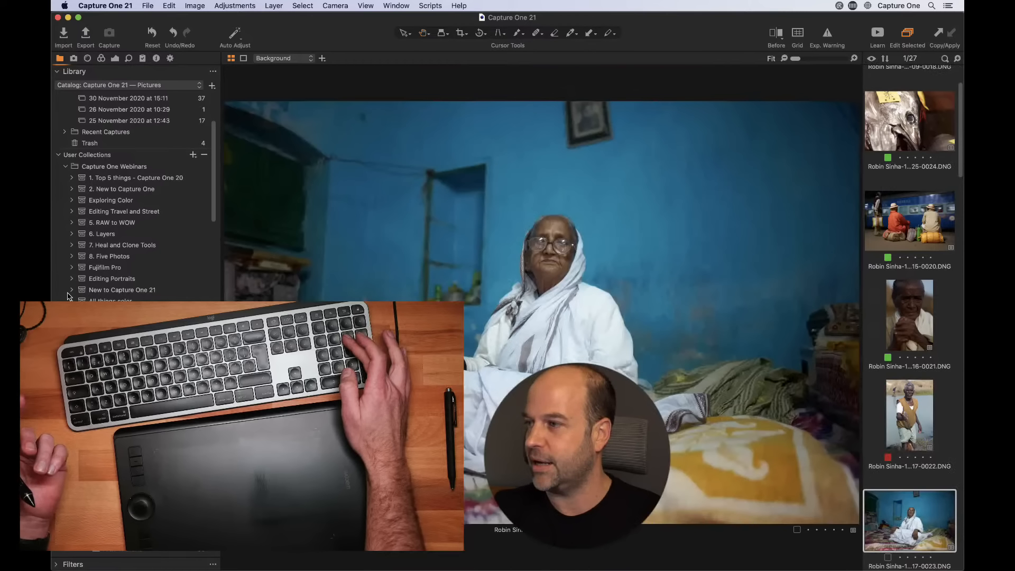
key(minus)
key(asterisk)
key(asterisk)
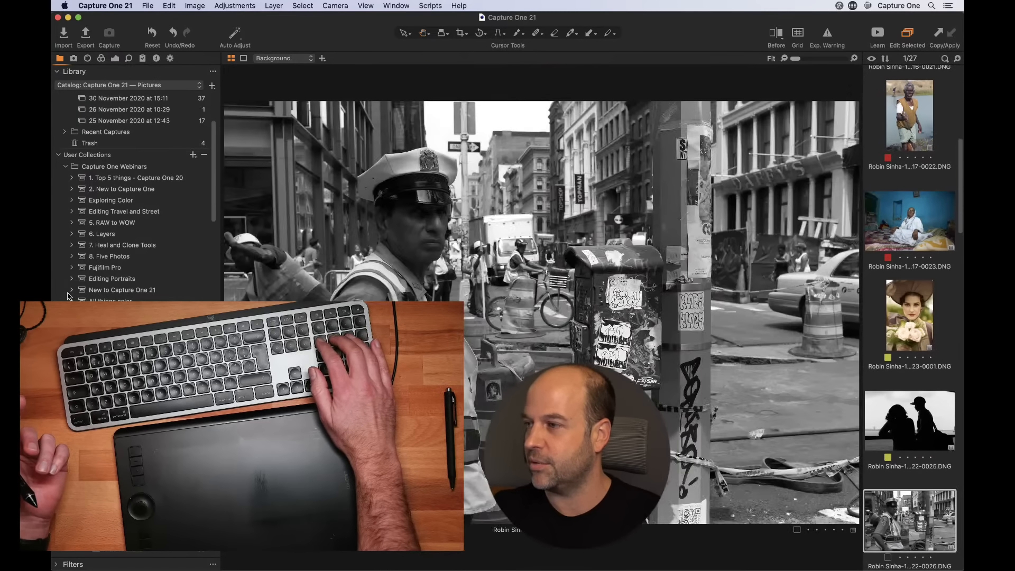
key(plus)
key(plus)
key(plus)
key(plus)
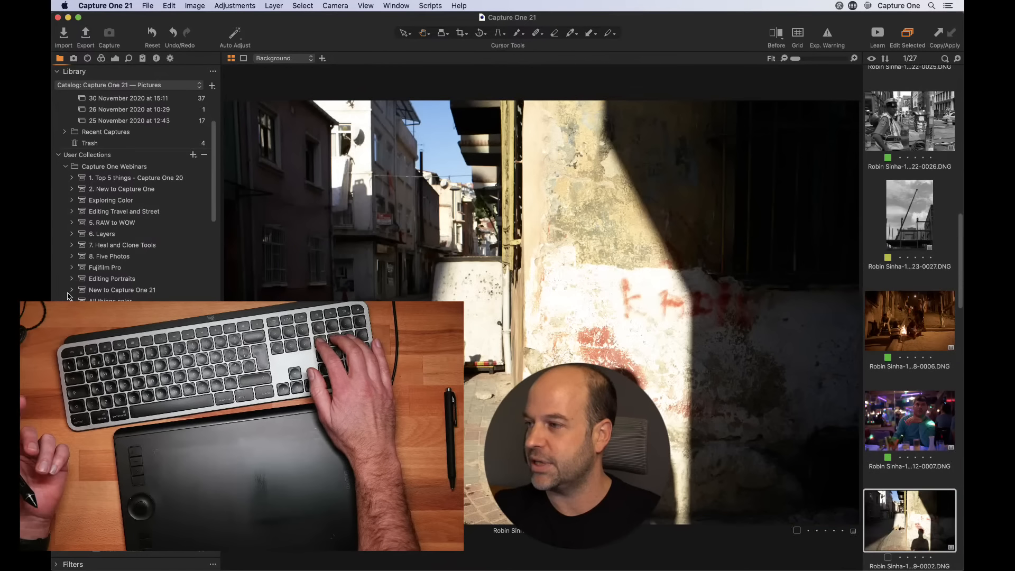
key(plus)
Step: Tag birds red, night yellow, portrait green, street red, next two yellow, restaurant red, landscape green, 0013 yellow
key(minus)
key(asterisk)
key(plus)
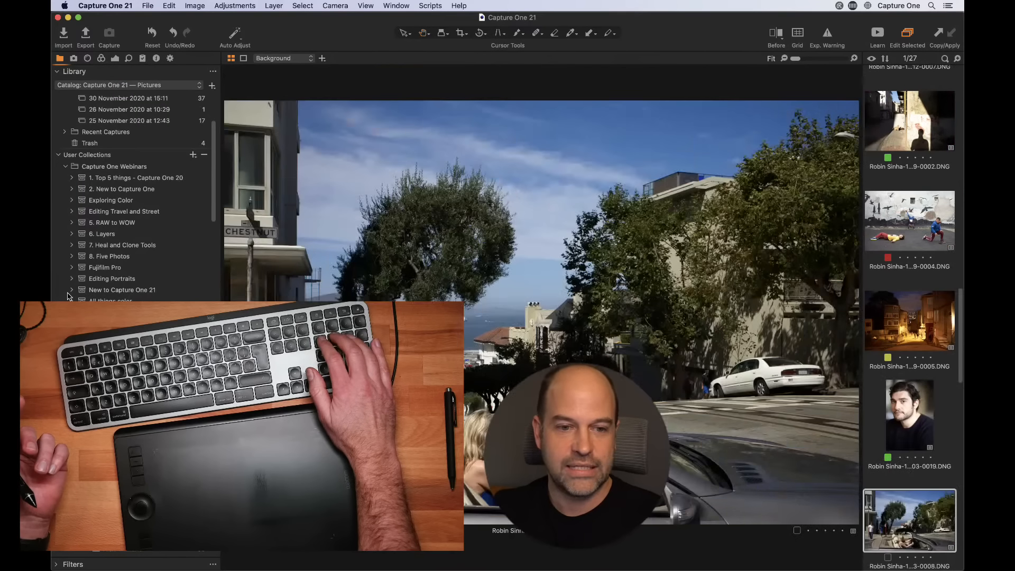
key(minus)
key(asterisk)
key(asterisk)
key(asterisk)
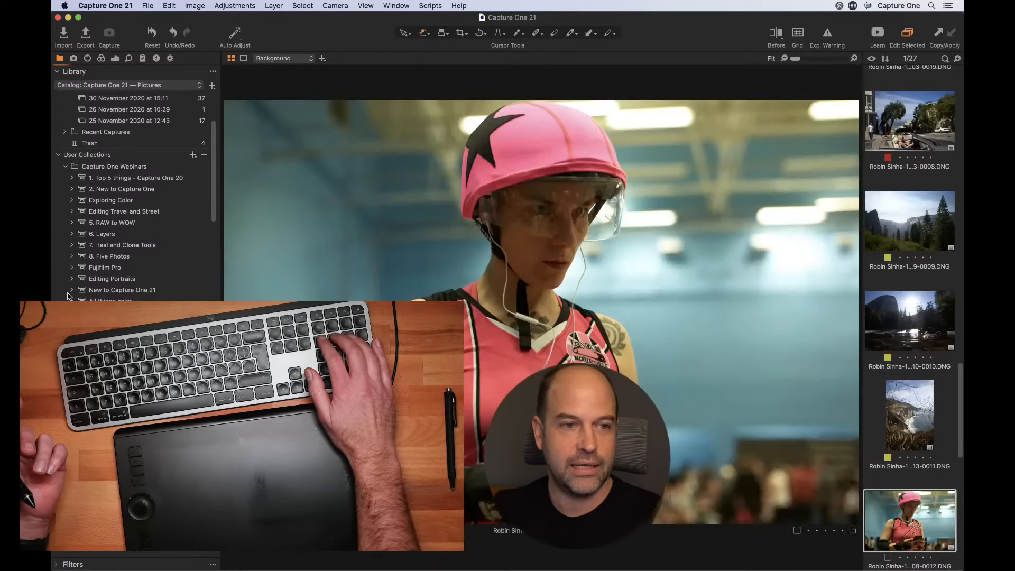
key(asterisk)
key(asterisk)
key(minus)
key(plus)
key(asterisk)
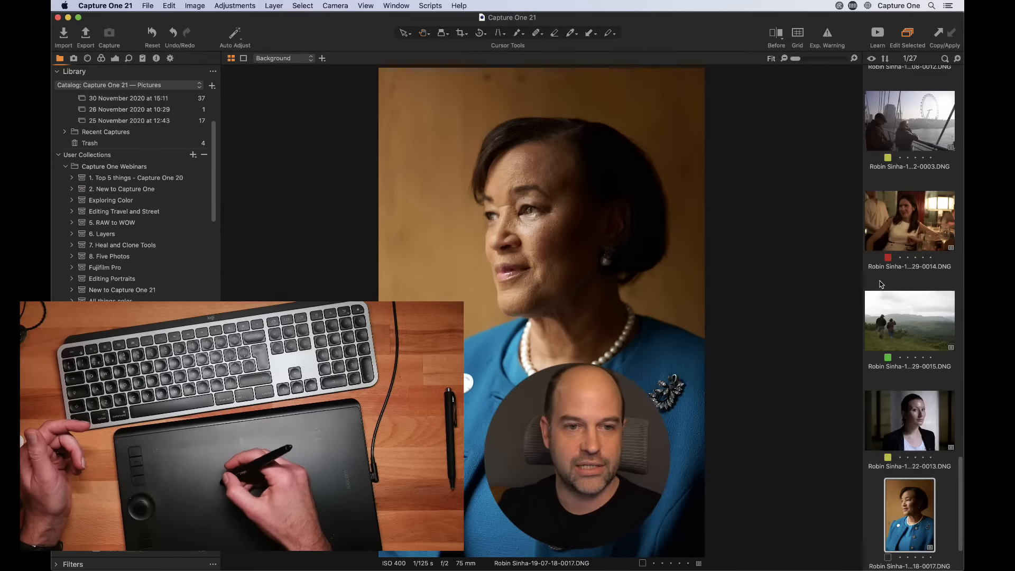
Step: Rate the 0017 blue-jacket portrait five stars, recheck Select Next When, and scroll the filmstrip to the top
scroll(882, 285, down, 2)
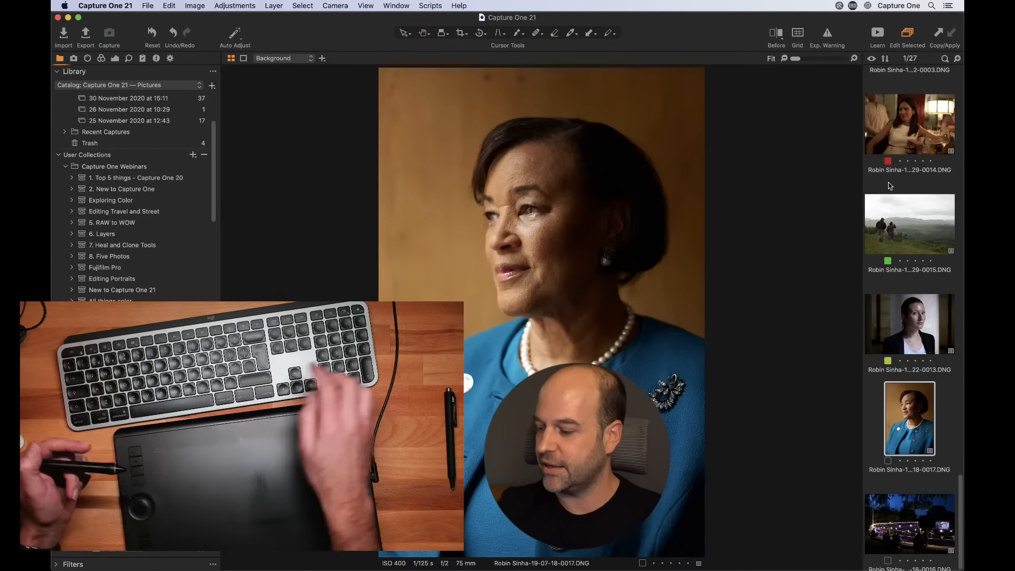
key(5)
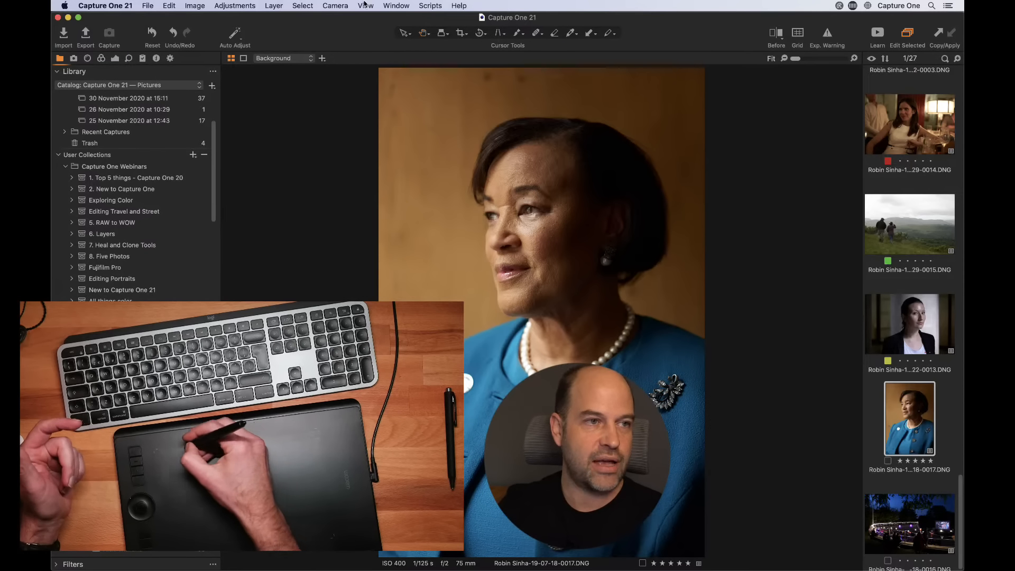
click(303, 6)
click(303, 6)
click(302, 6)
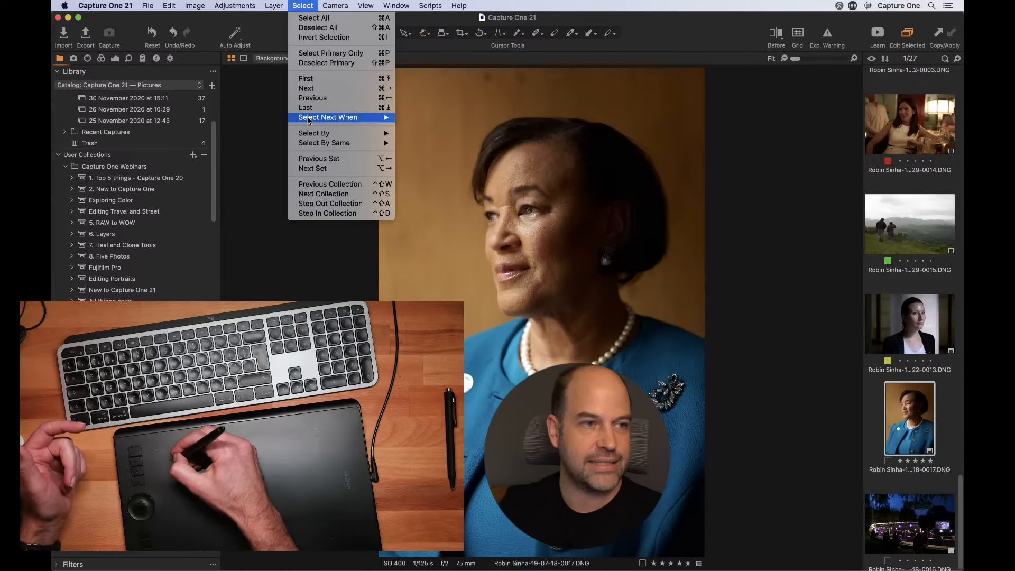
mouse_move(309, 121)
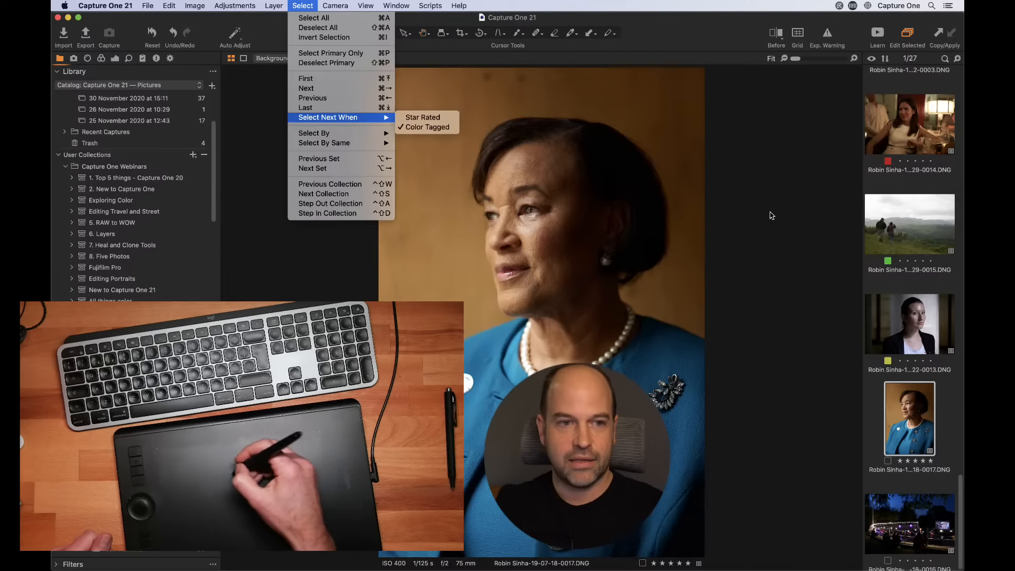
click(786, 212)
scroll(903, 194, up, 15)
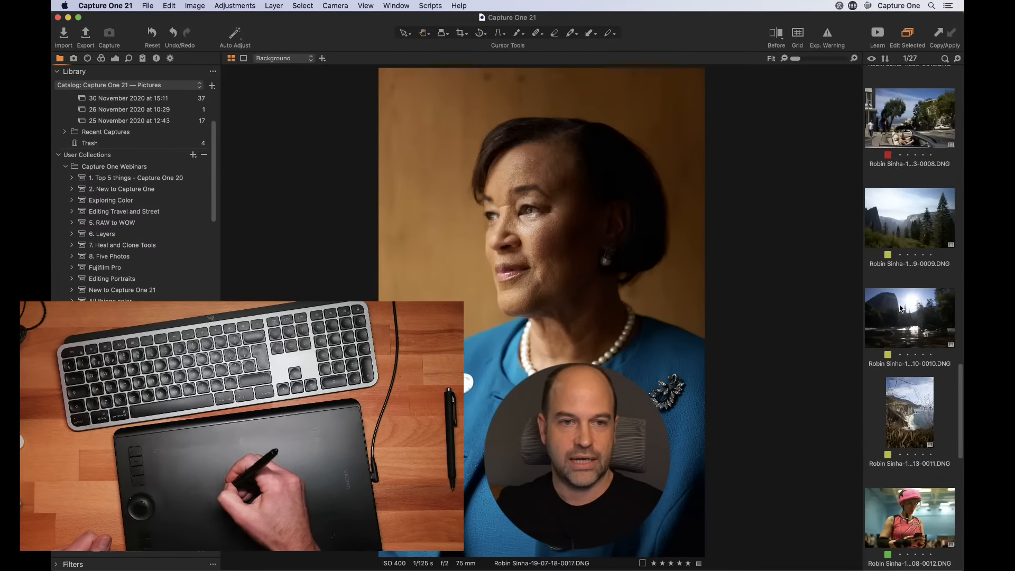
scroll(901, 308, up, 15)
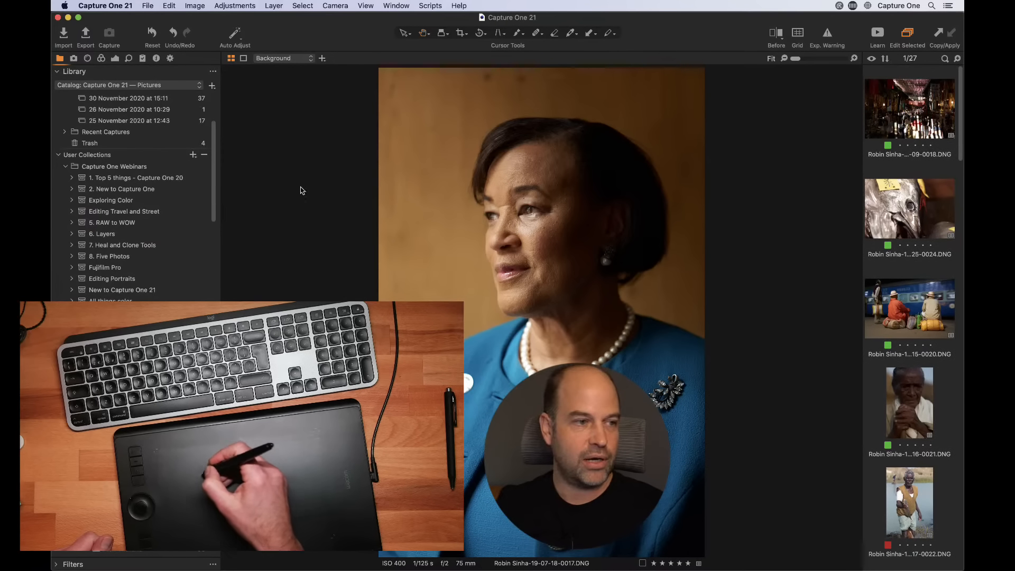
Step: Tick Green under Color Tag in the Library Filters tool to show only green-tagged images
click(67, 558)
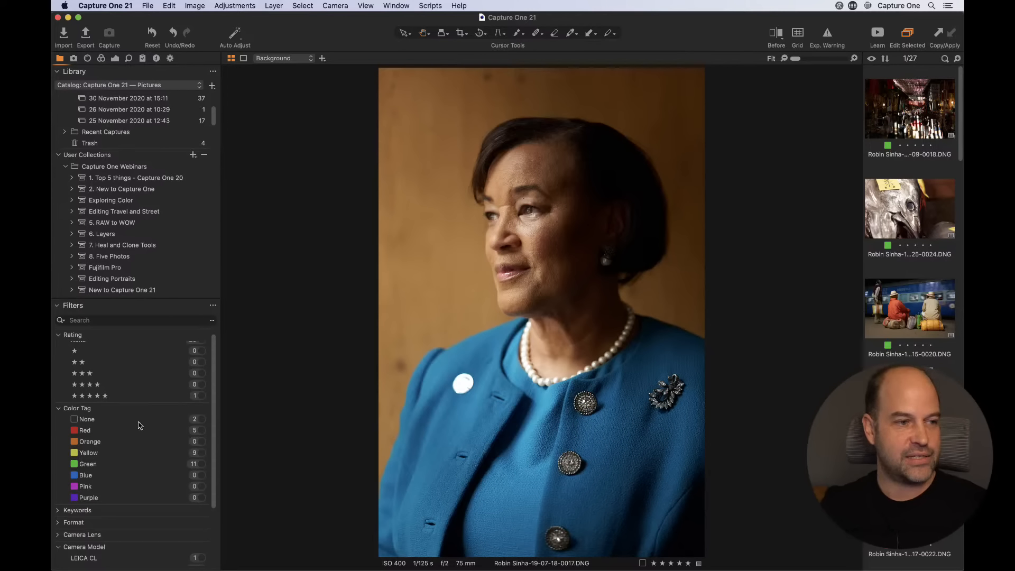
scroll(141, 430, down, 2)
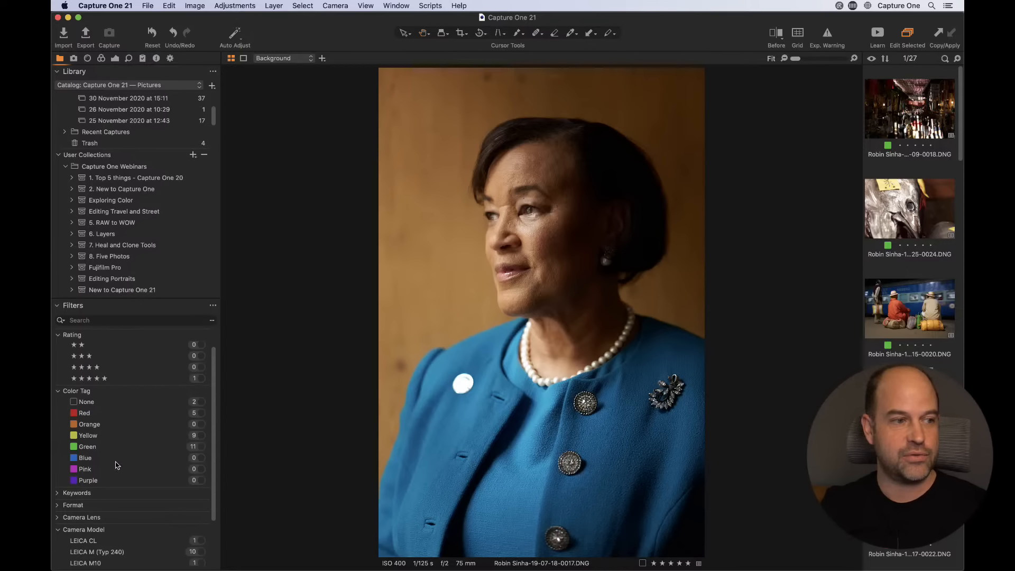
scroll(122, 247, down, 10)
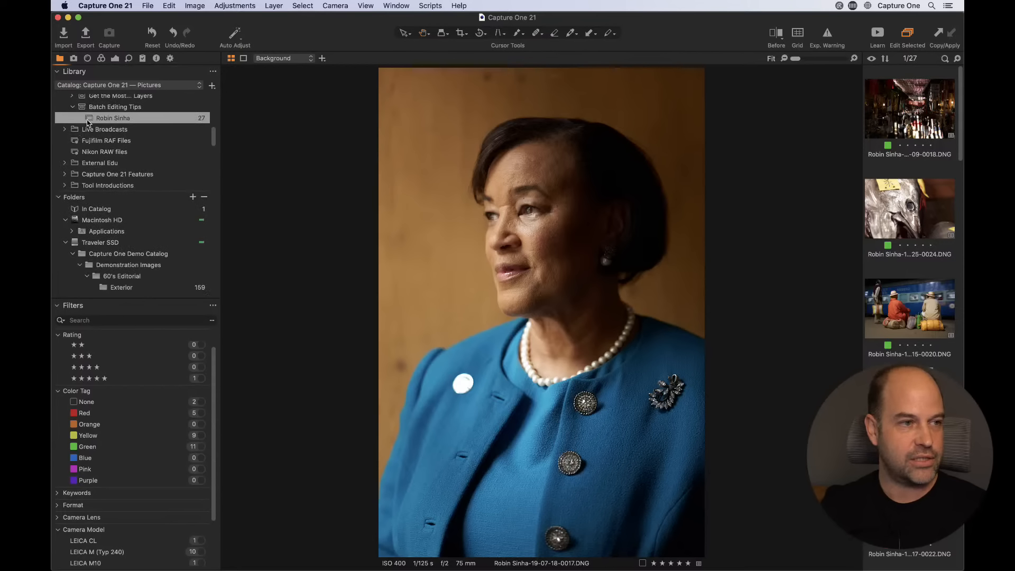
click(202, 447)
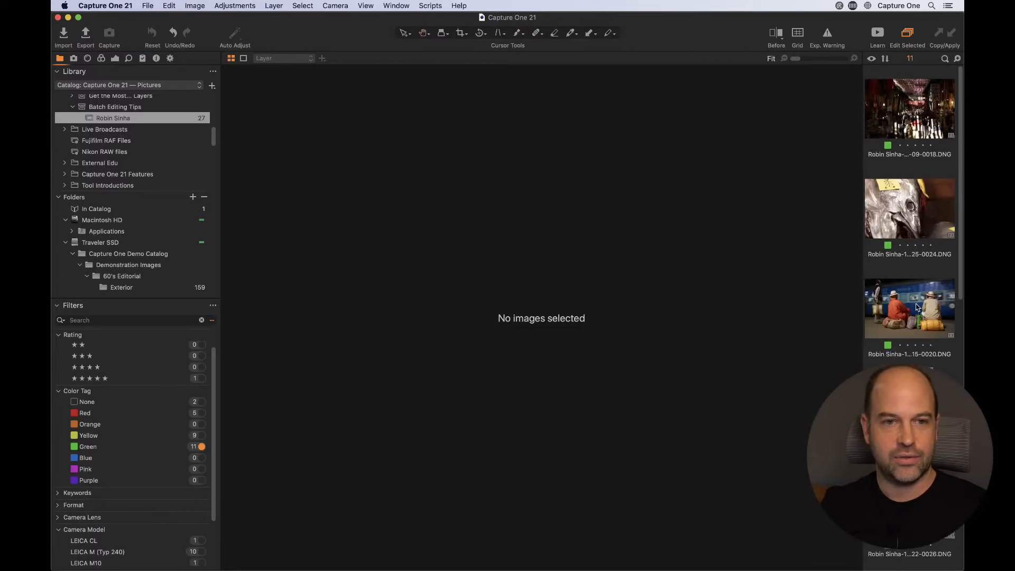
Step: Show the market photo and check the green filter shortcut in Edit Keyboard Shortcuts
click(898, 108)
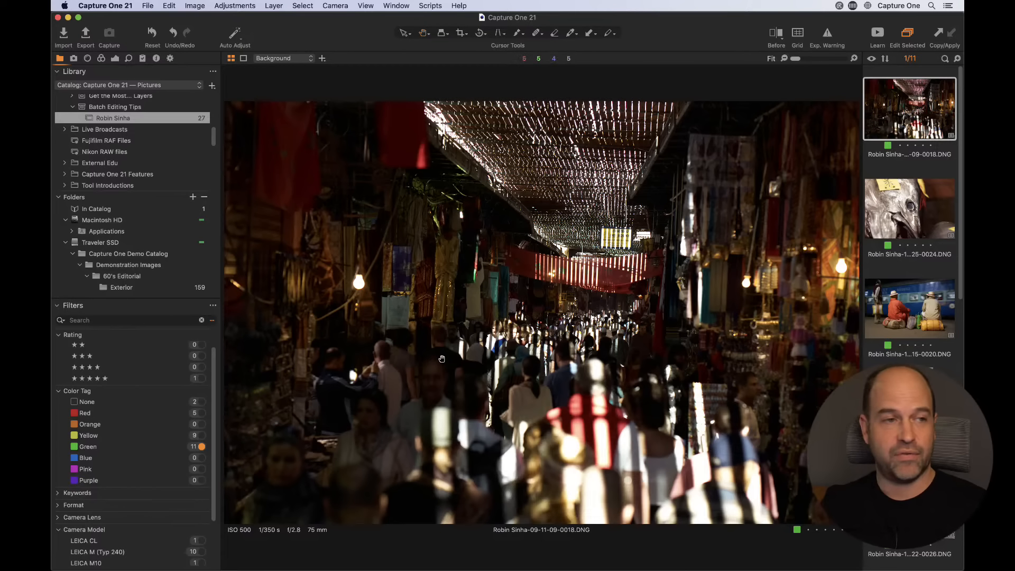
click(175, 4)
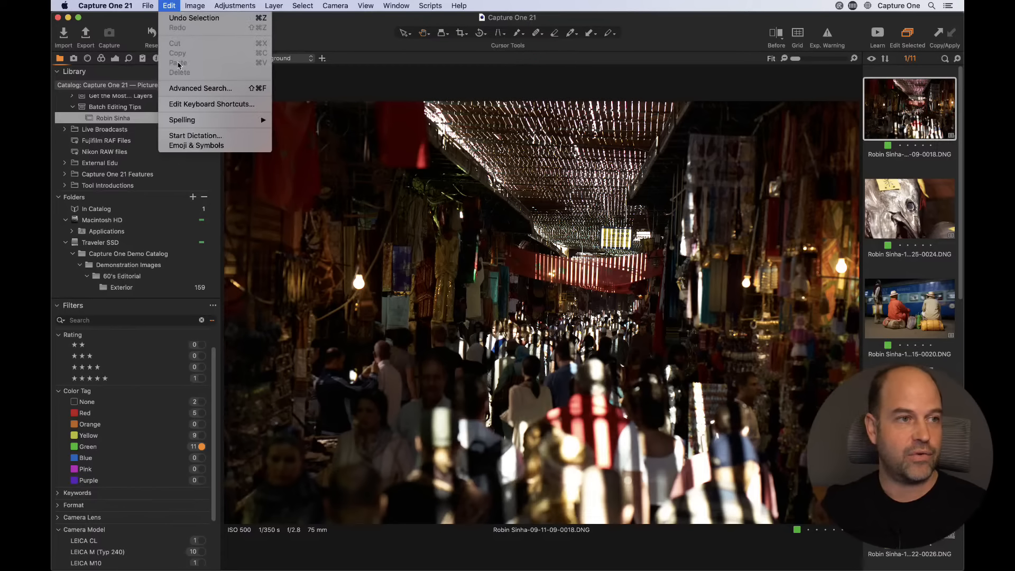
click(200, 104)
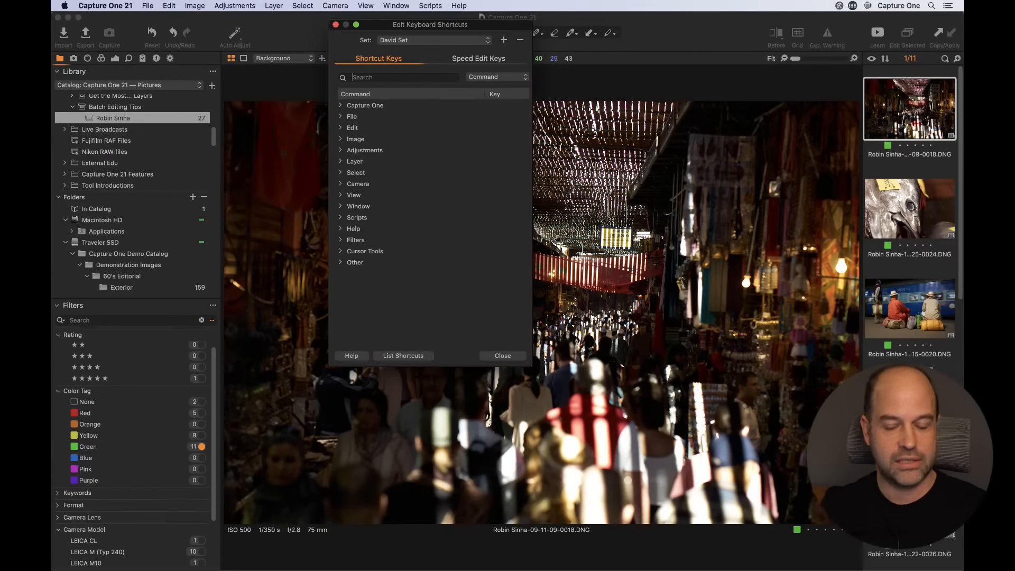
text(green)
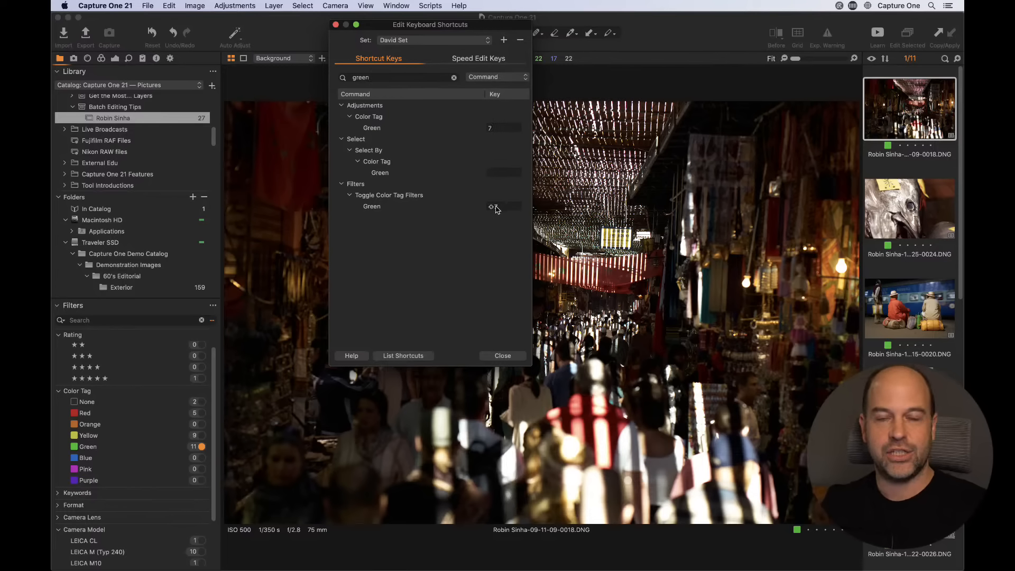
click(503, 355)
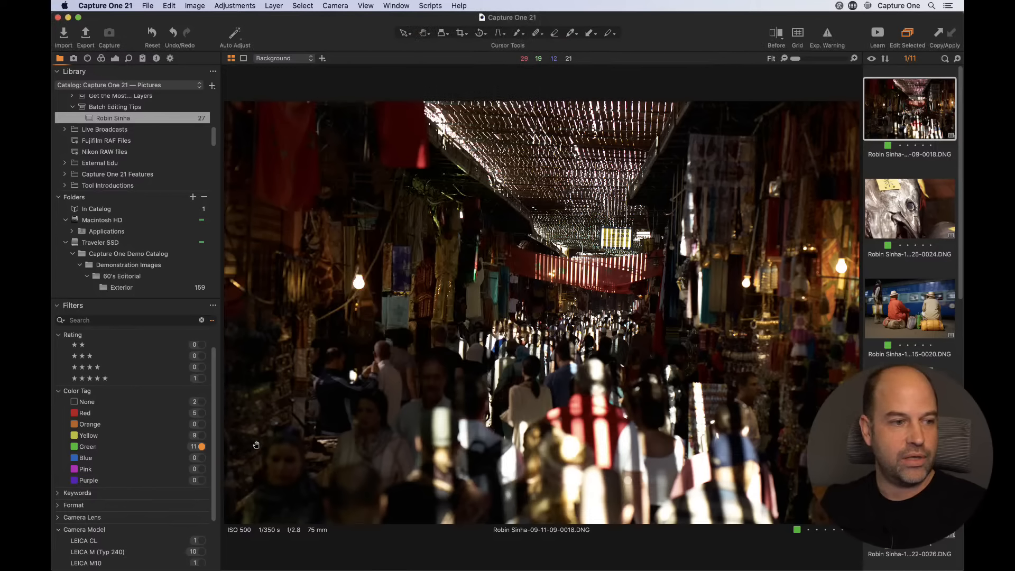
Step: Toggle the Green tag filter on and off with Alt+plus, ending with all 27 images shown
click(201, 448)
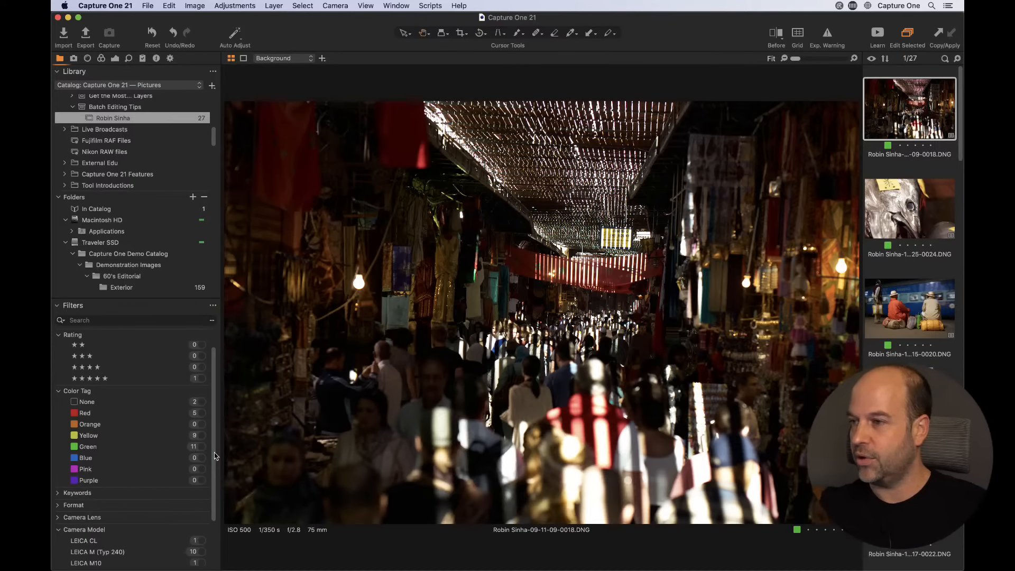
key(alt+g)
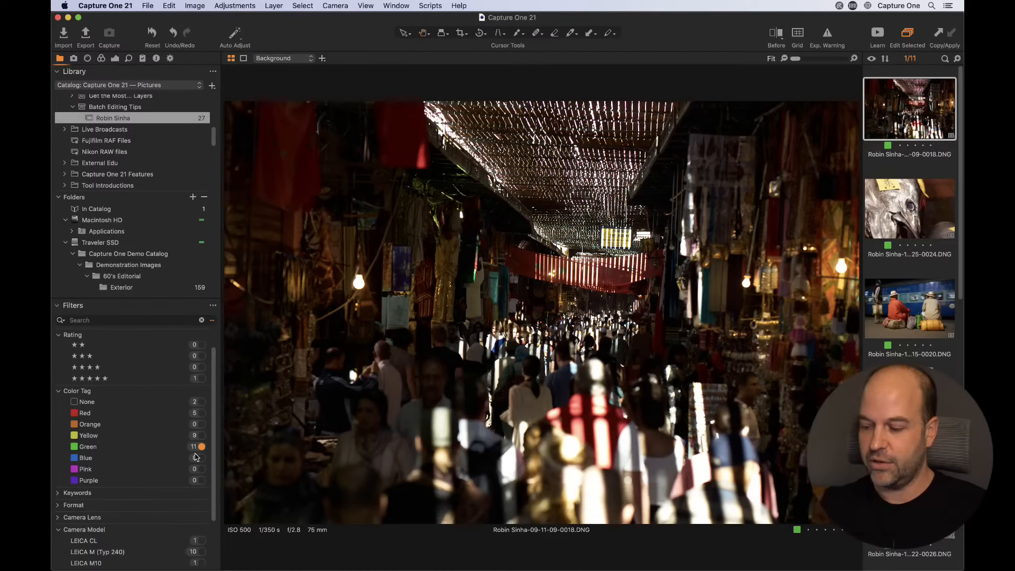
key(alt+plus)
key(alt+plus)
key(alt+plus)
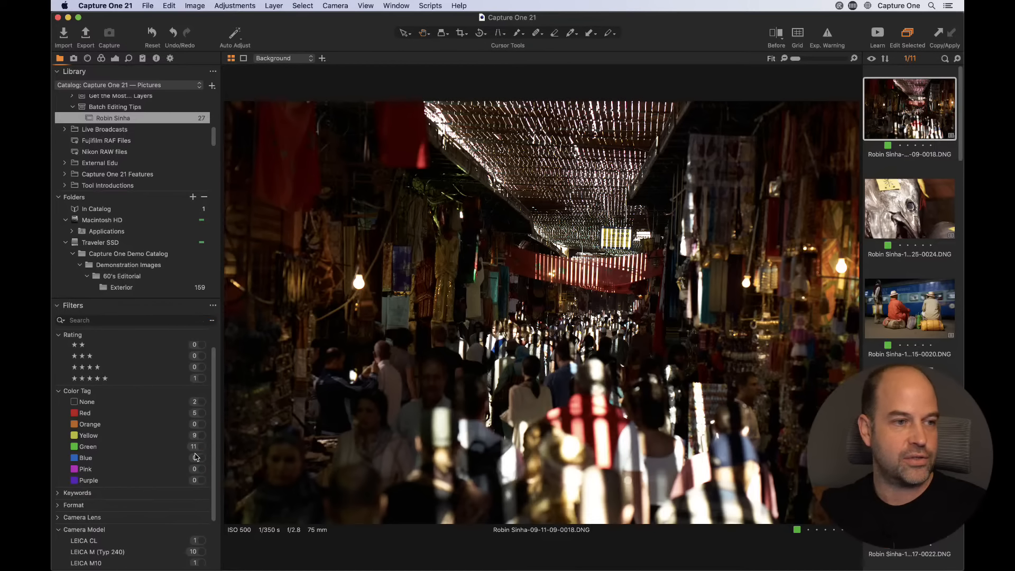
key(alt+plus)
key(alt+plus)
key(alt+plus)
key(alt+plus)
key(alt+plus)
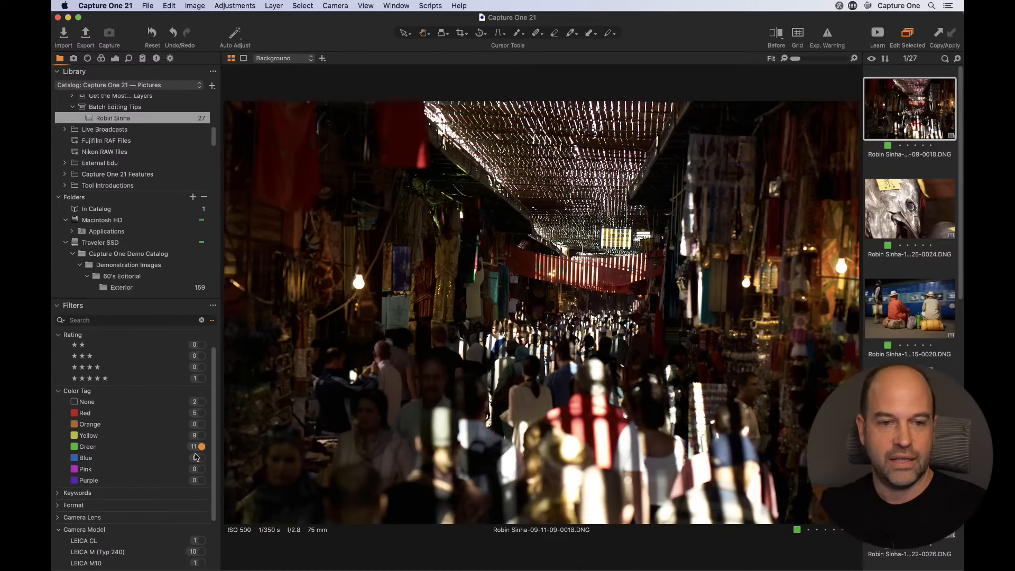
scroll(910, 317, down, 15)
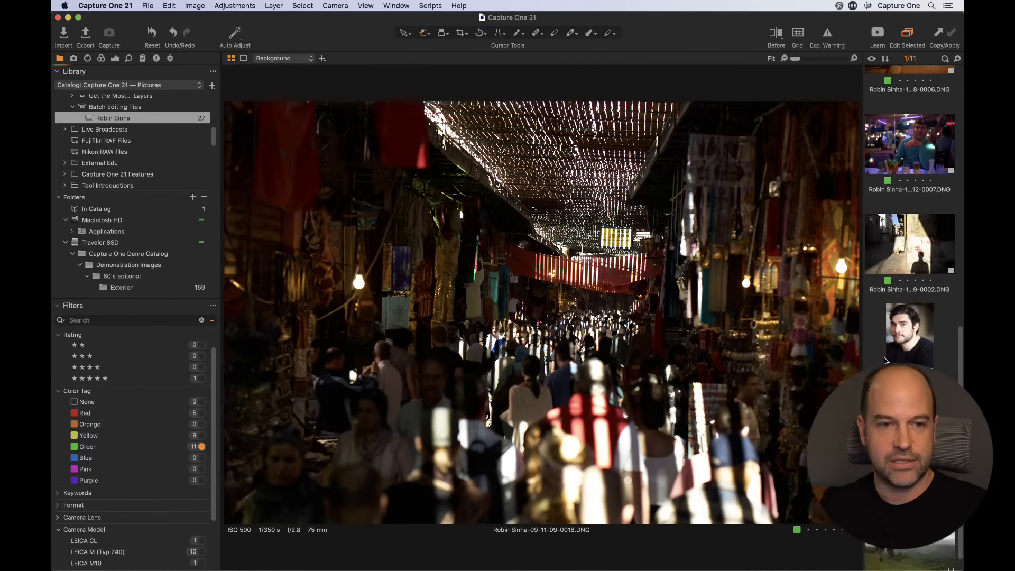
key(alt+plus)
key(alt+plus)
key(alt+plus)
key(alt+plus)
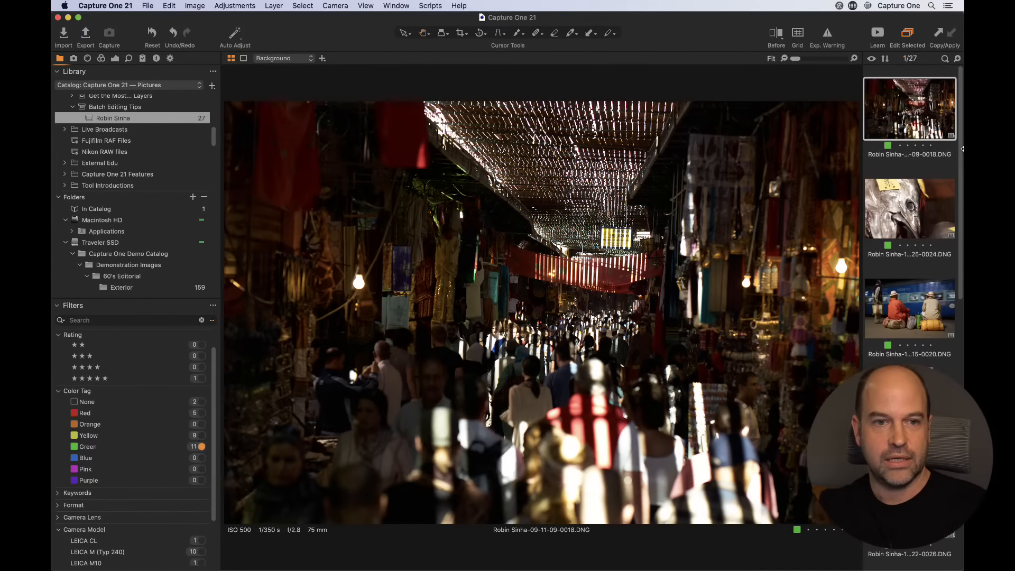
key(alt+plus)
key(alt+plus)
key(alt+plus)
key(alt+plus)
key(alt+plus)
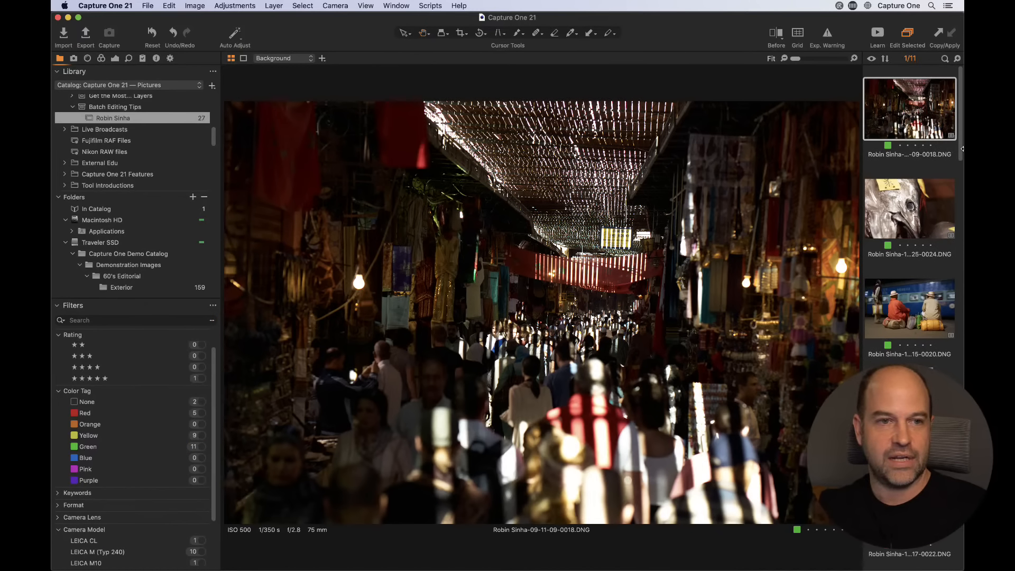
key(alt+plus)
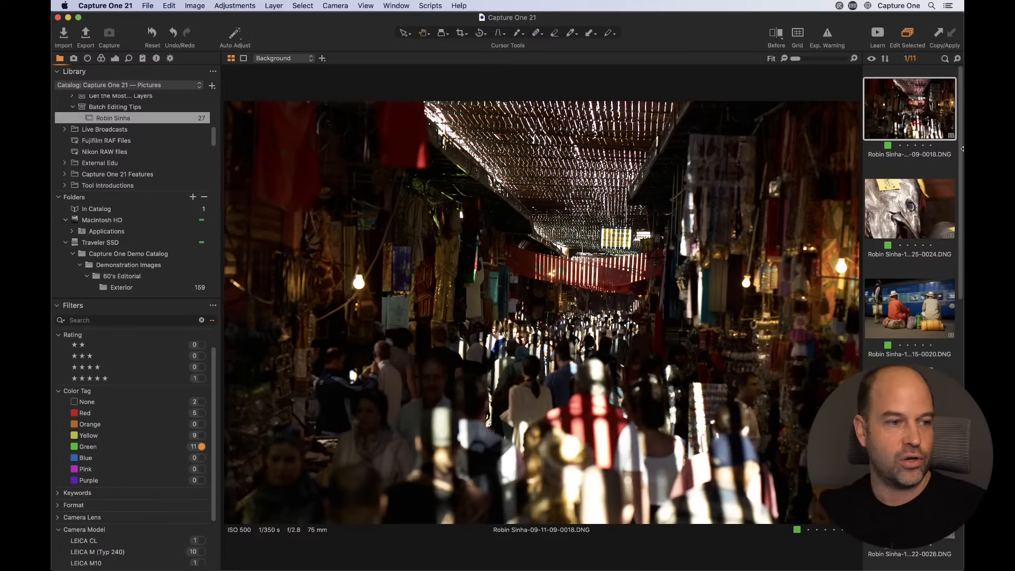
key(alt+plus)
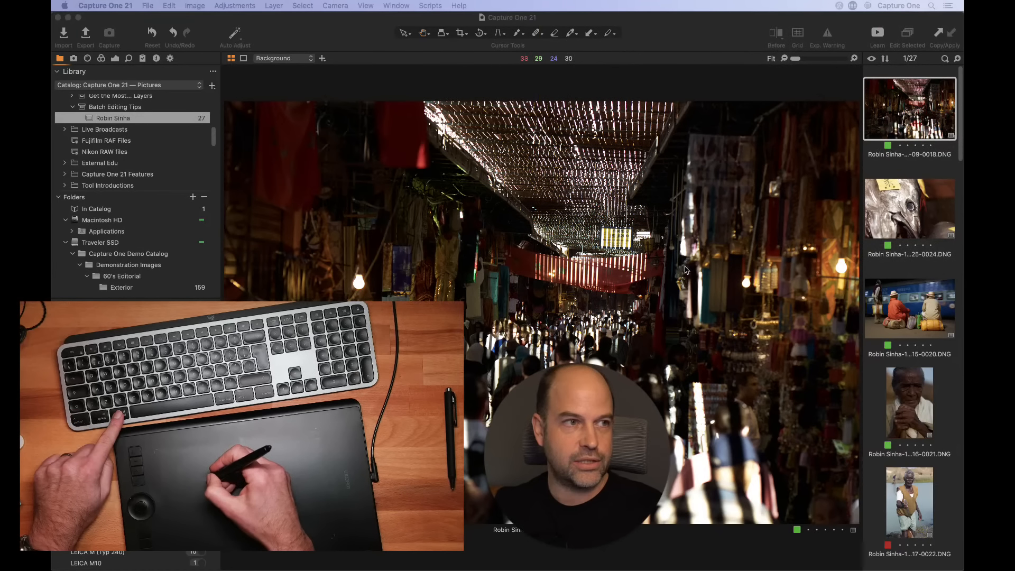
Step: Step through the images with the arrow keys and retag the old woman portrait red
click(685, 265)
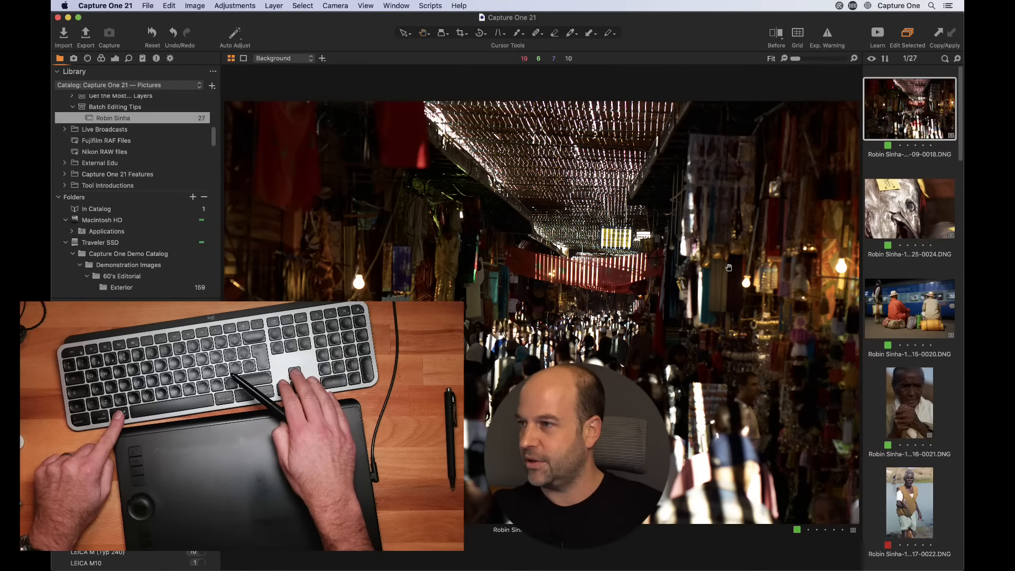
key(Right)
key(Right)
key(Right)
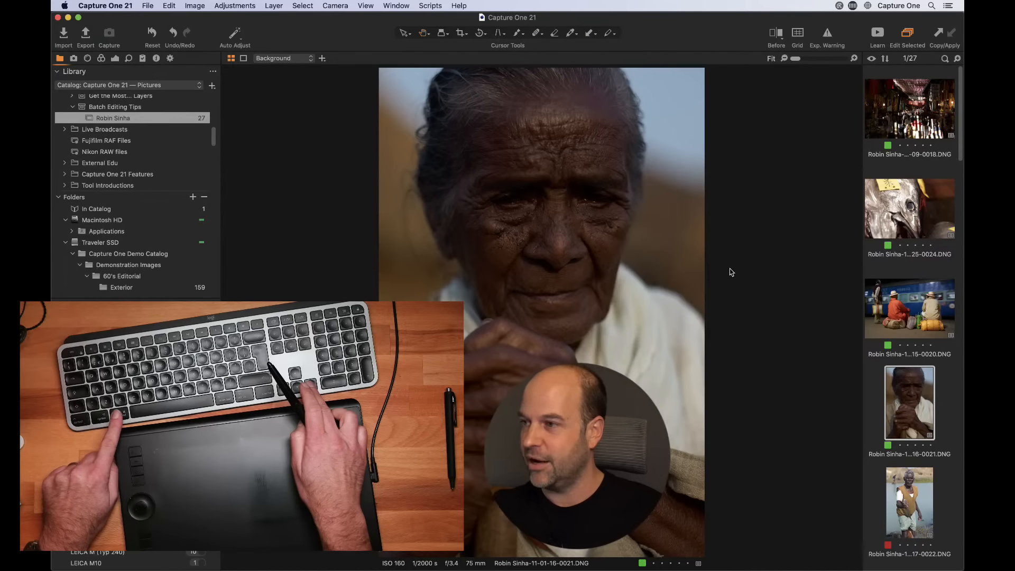
key(Right)
key(Right)
key(Left)
key(Left)
key(Left)
key(Left)
key(Left)
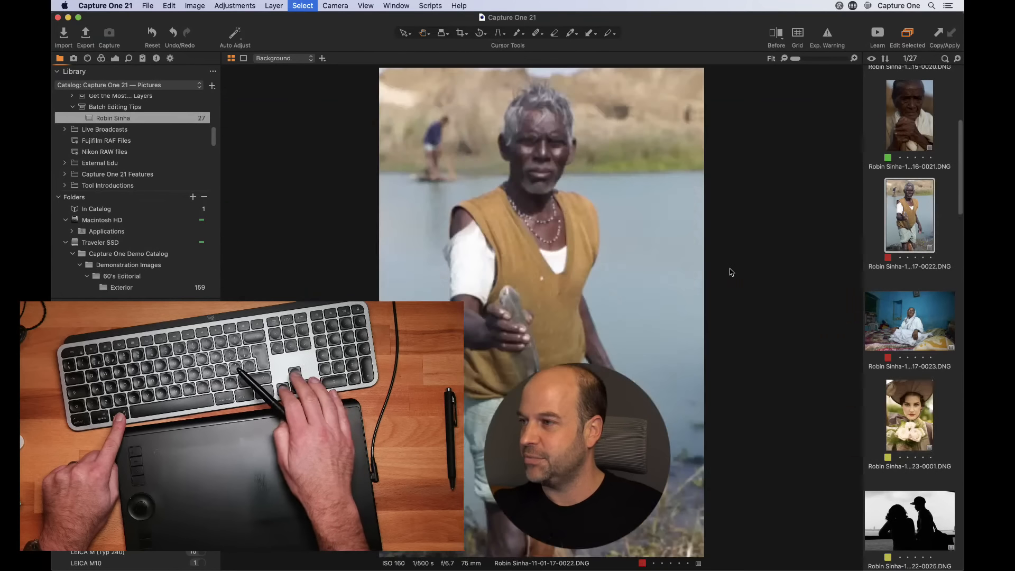
key(Right)
key(Right)
key(Right)
key(Right)
key(Right)
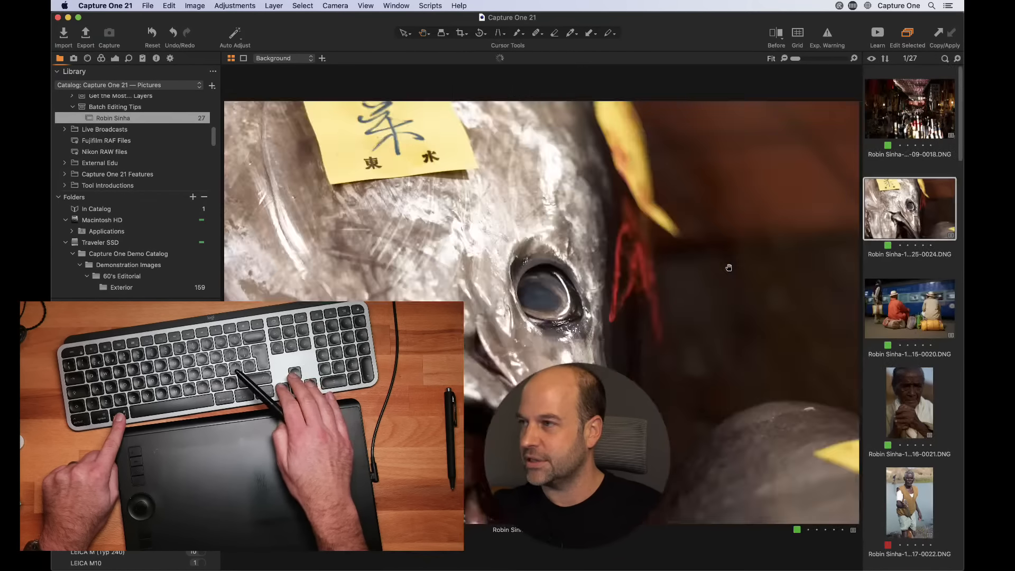
key(Left)
key(Left)
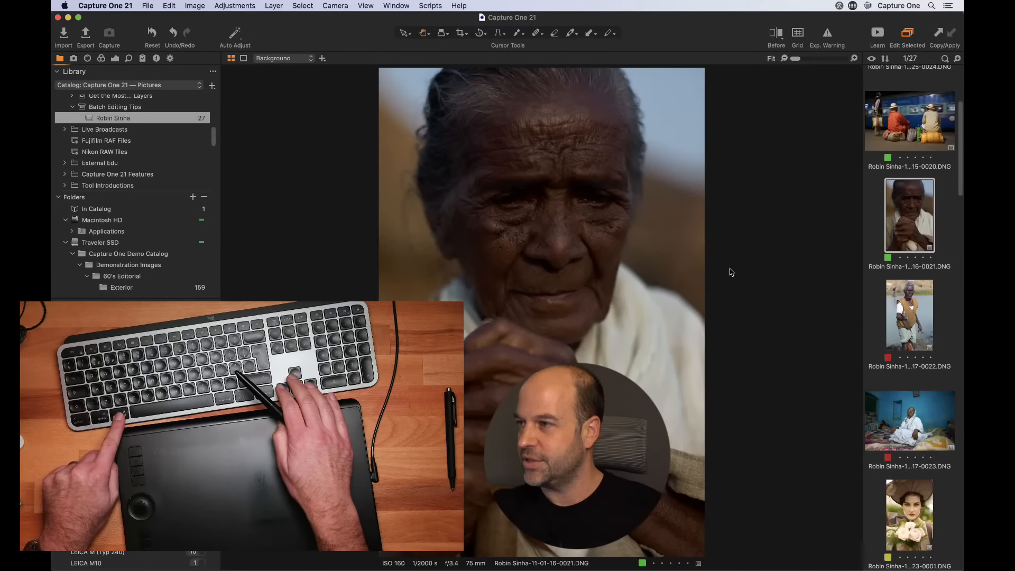
key(minus)
key(Right)
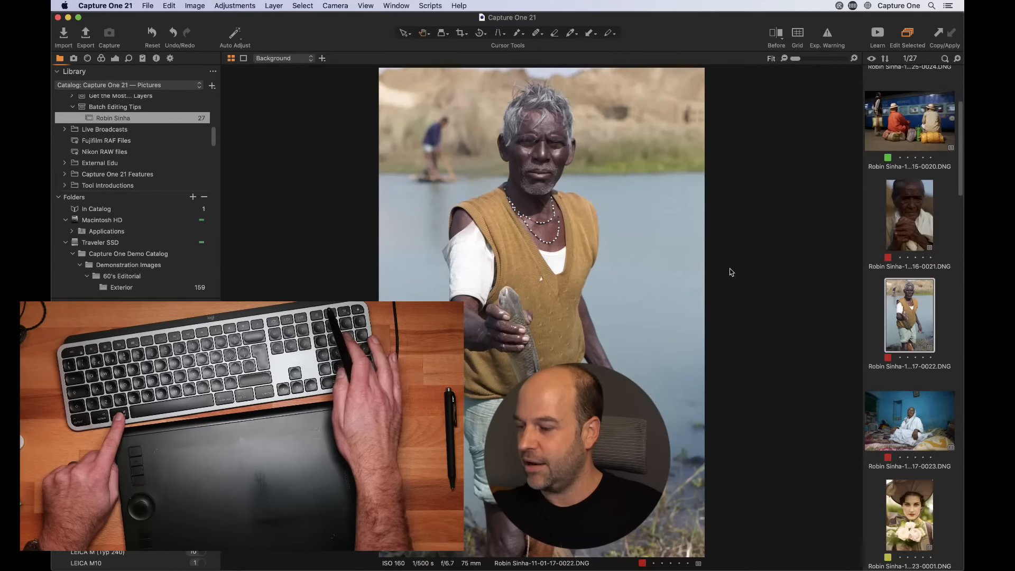
key(Right)
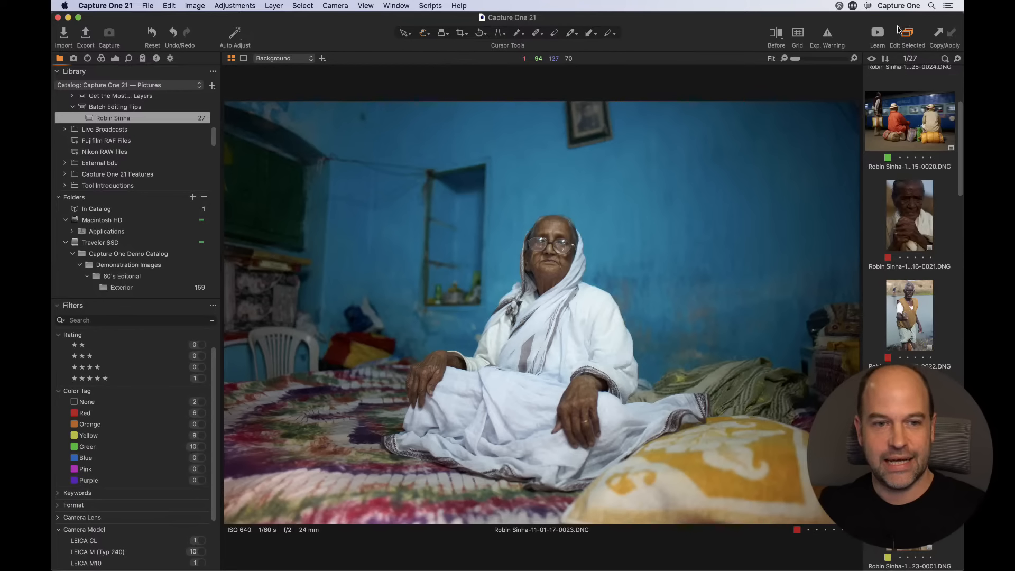
Step: Select all 27 images and remove every color tag with the slash shortcut
scroll(897, 175, up, 3)
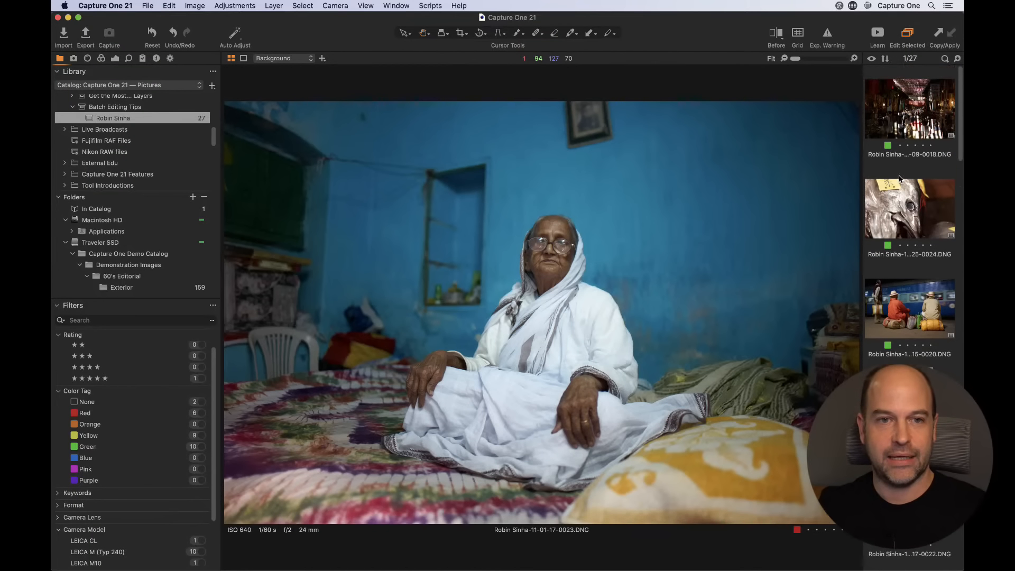
click(914, 108)
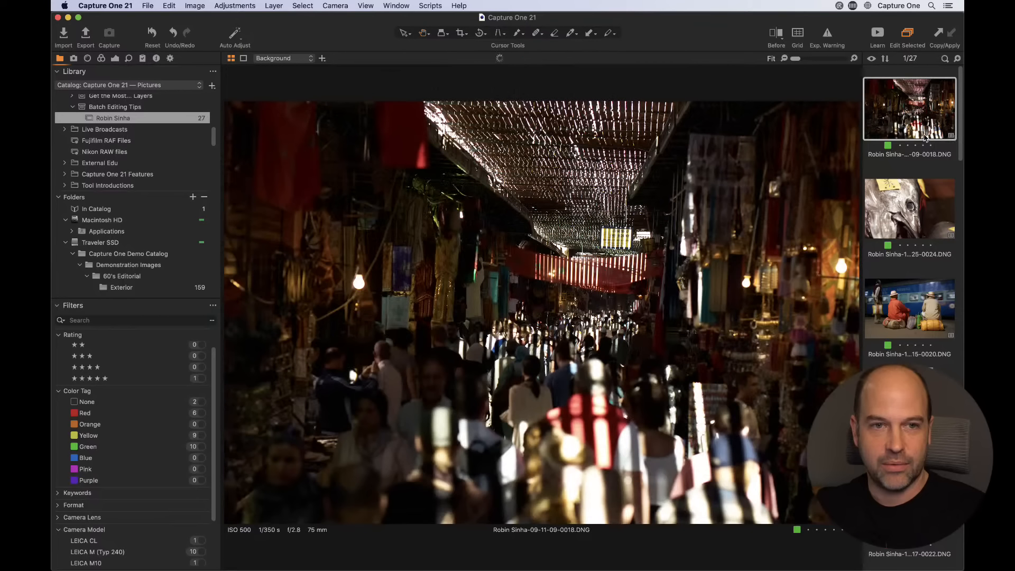
key(super+a)
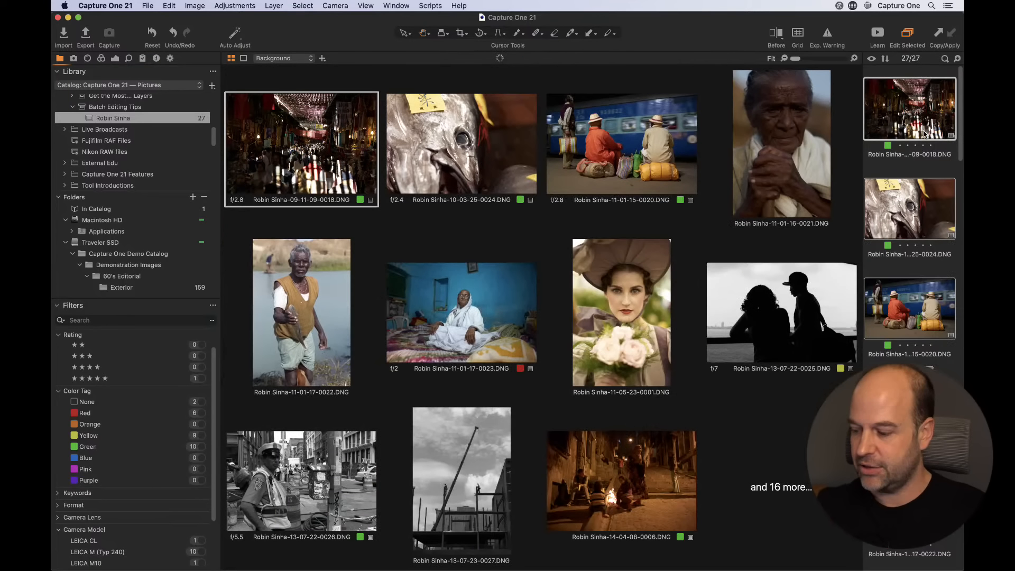
key(slash)
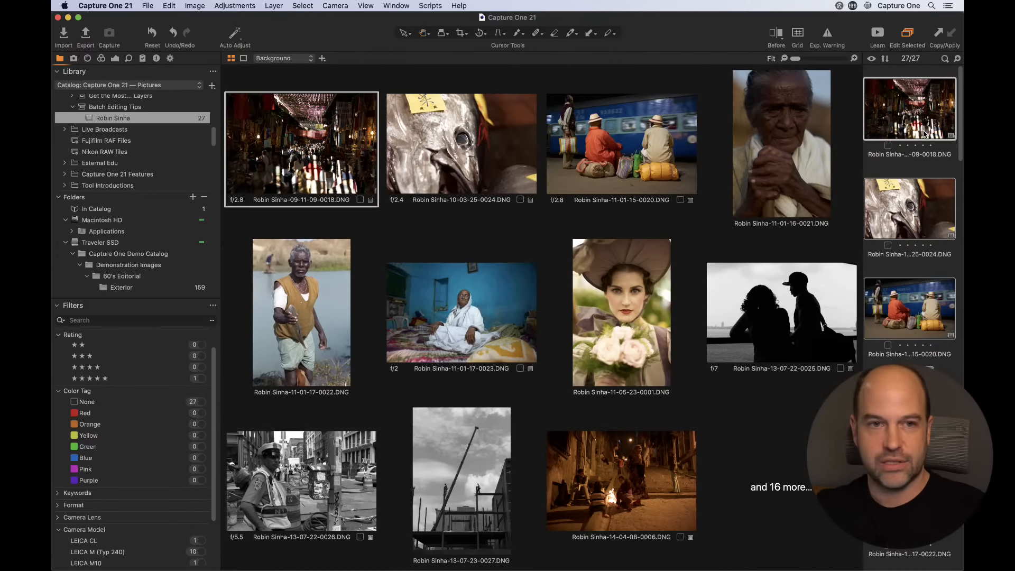
Step: Select the market street image and the first four images to show them together in the viewer
click(895, 169)
click(898, 127)
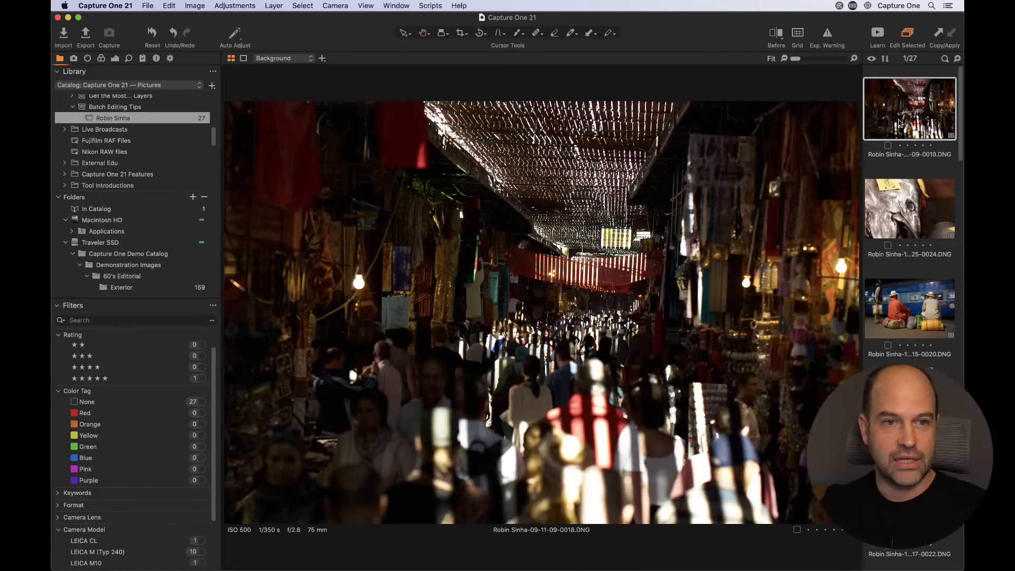
scroll(889, 206, down, 3)
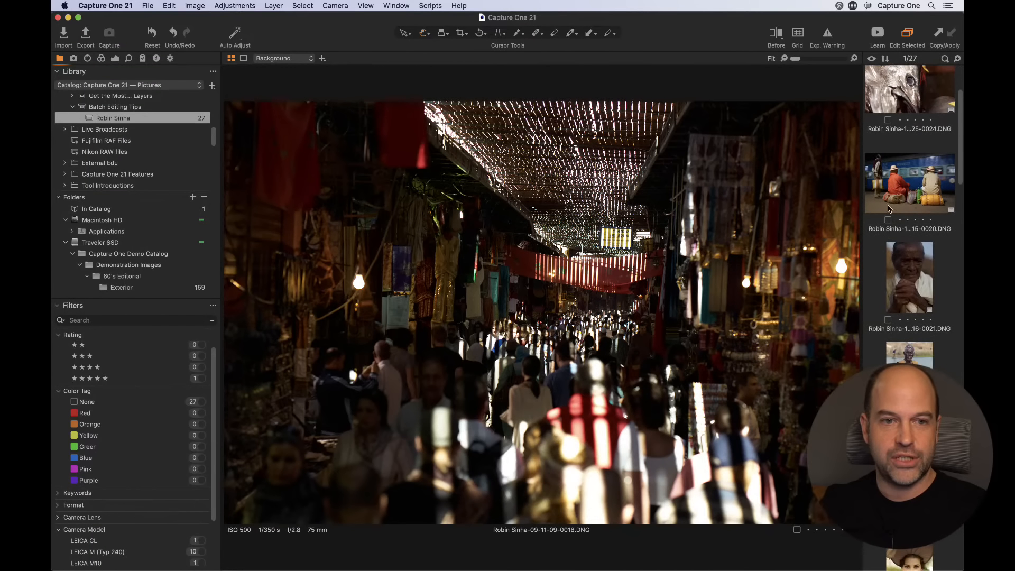
shift+click(899, 262)
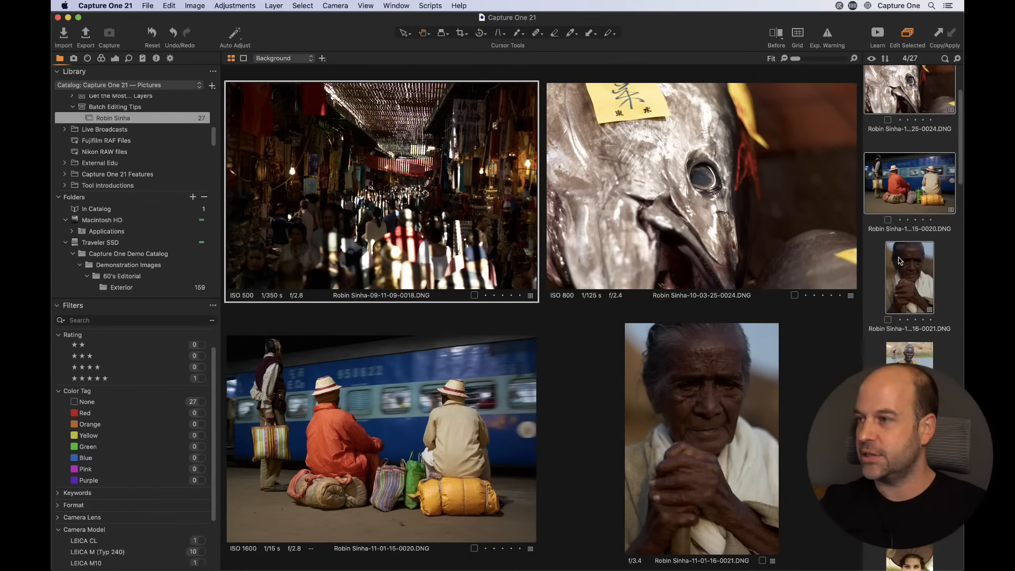
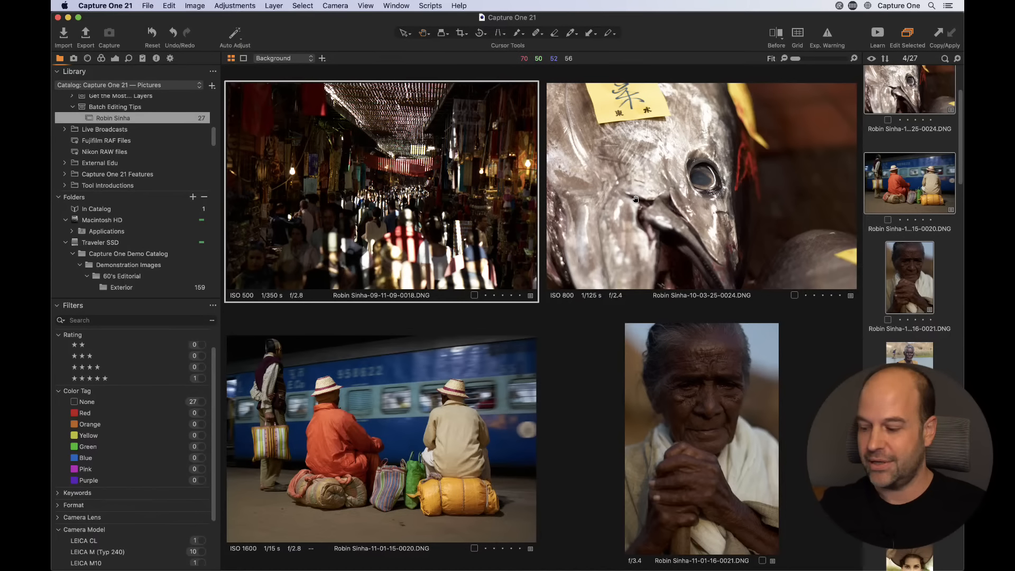
Step: Step through the four selected photos, making the street-market image primary
key(Right)
key(Right)
key(Right)
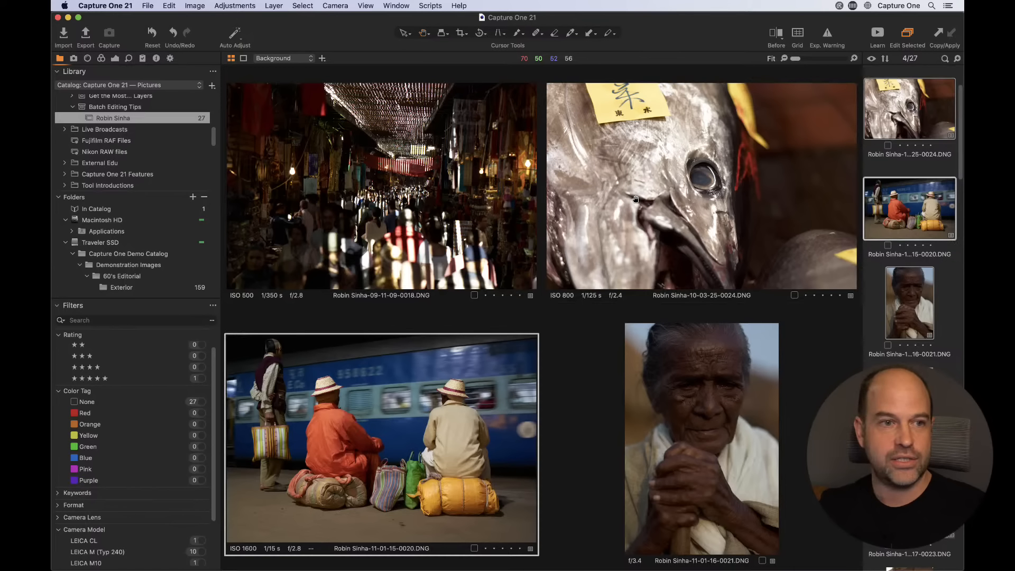
key(Left)
key(Left)
key(Left)
key(Right)
key(Right)
key(Right)
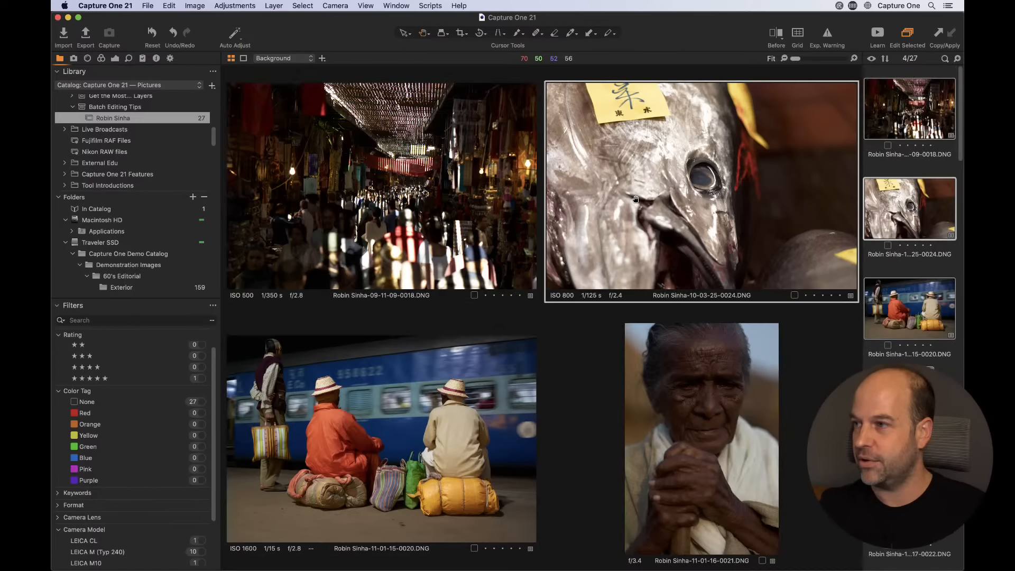
key(Left)
key(Left)
key(Left)
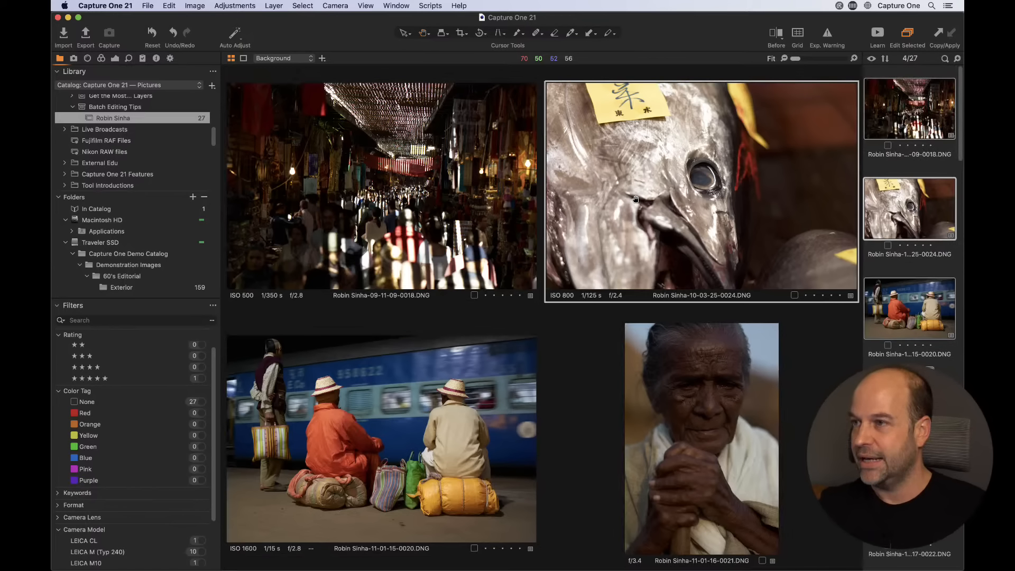
key(Right)
key(Right)
key(Right)
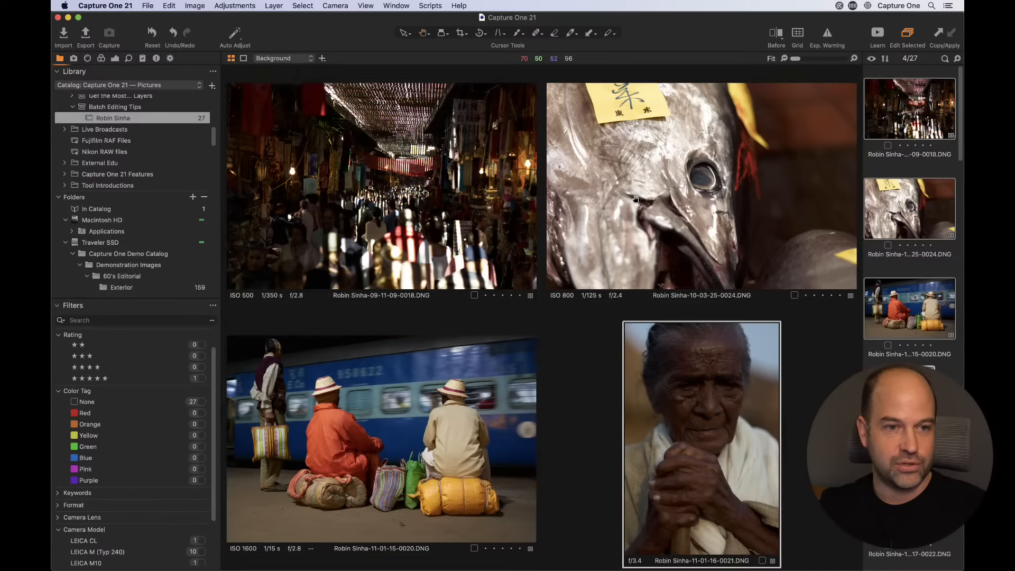
key(Left)
key(Left)
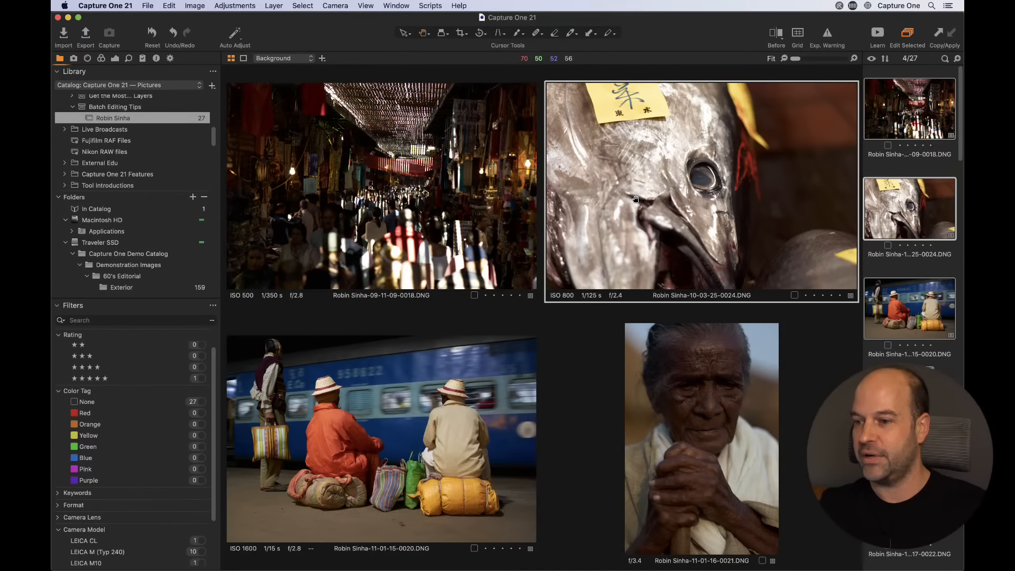
key(Left)
key(Right)
key(Left)
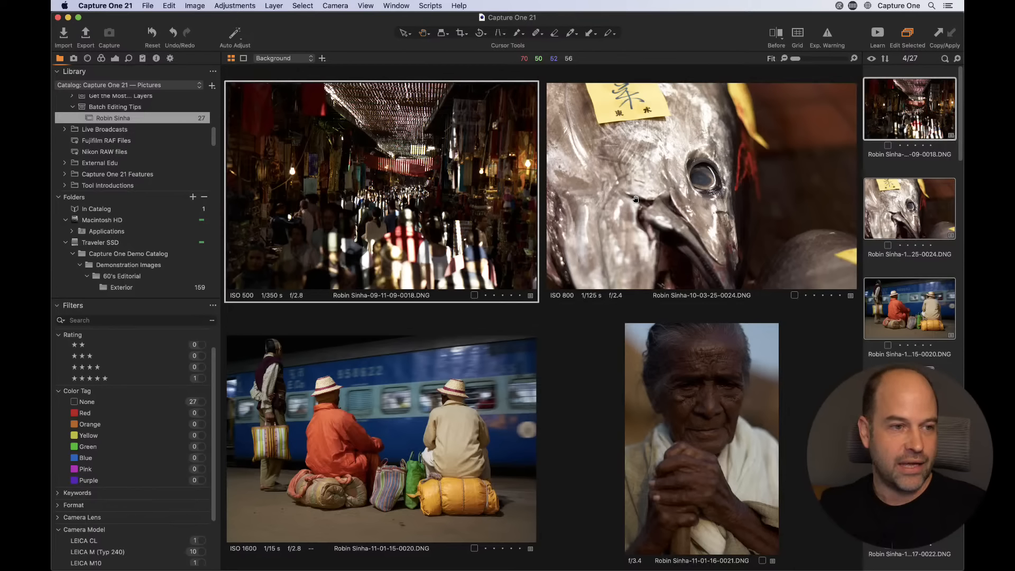
key(Right)
key(Right)
key(Left)
key(Left)
key(Right)
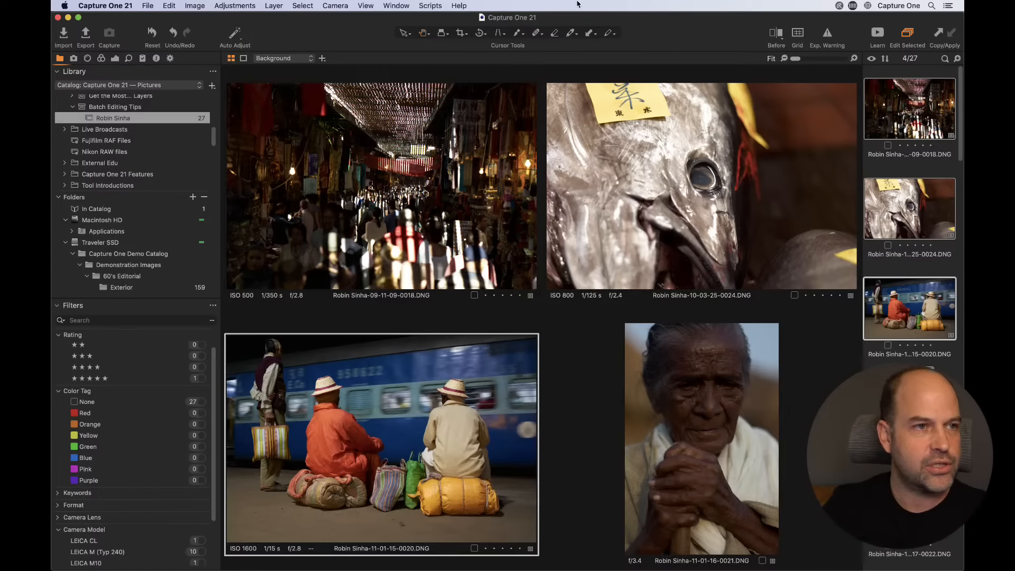
Step: Untick Select Next When > Color Tagged, then green-tag and untag the four photos
click(314, 5)
mouse_move(370, 118)
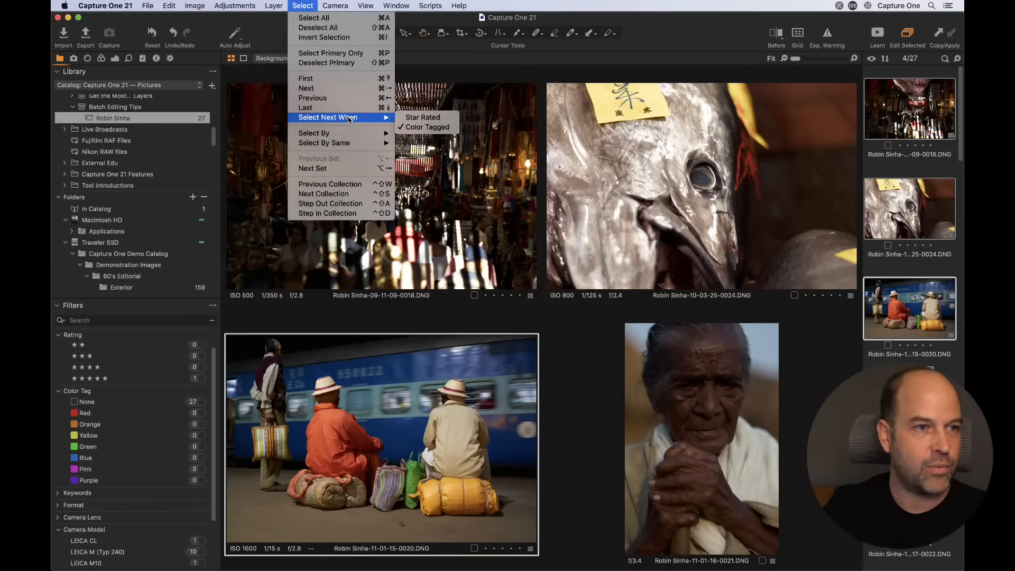
click(423, 127)
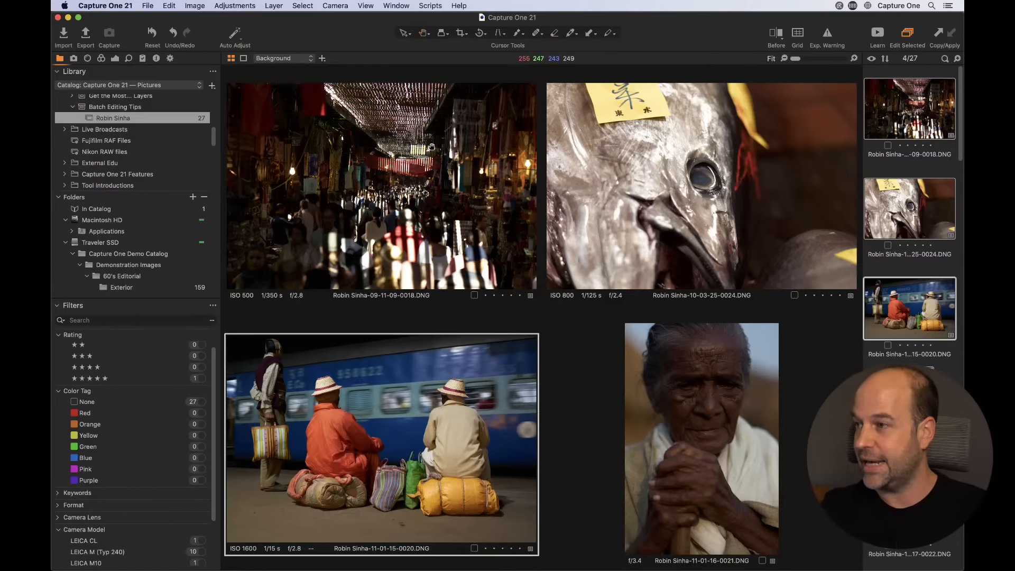
key(plus)
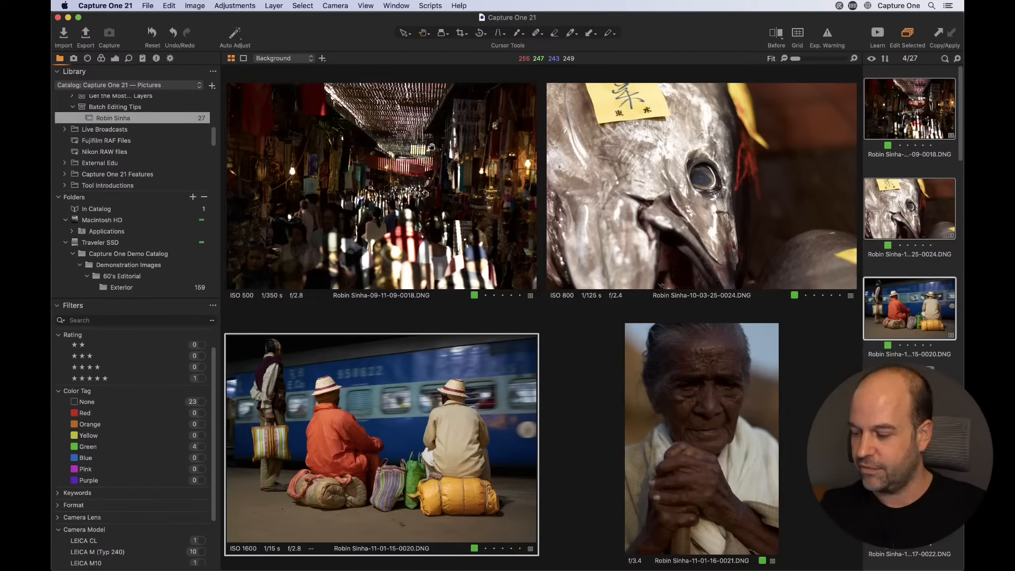
key(plus)
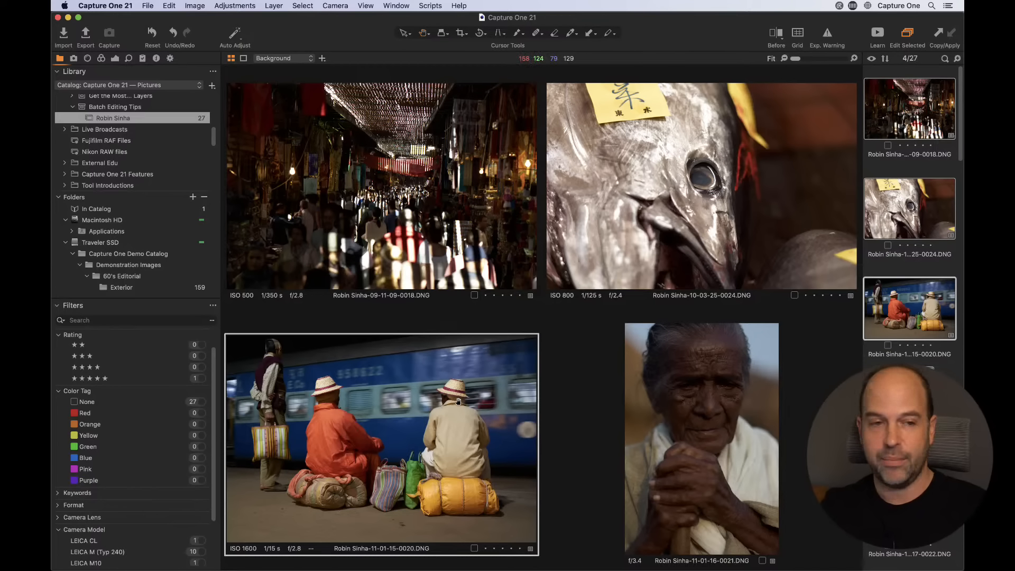
Step: Turn off Edit Selected so edits apply only to the primary image
key(Left)
key(Left)
key(Right)
key(Right)
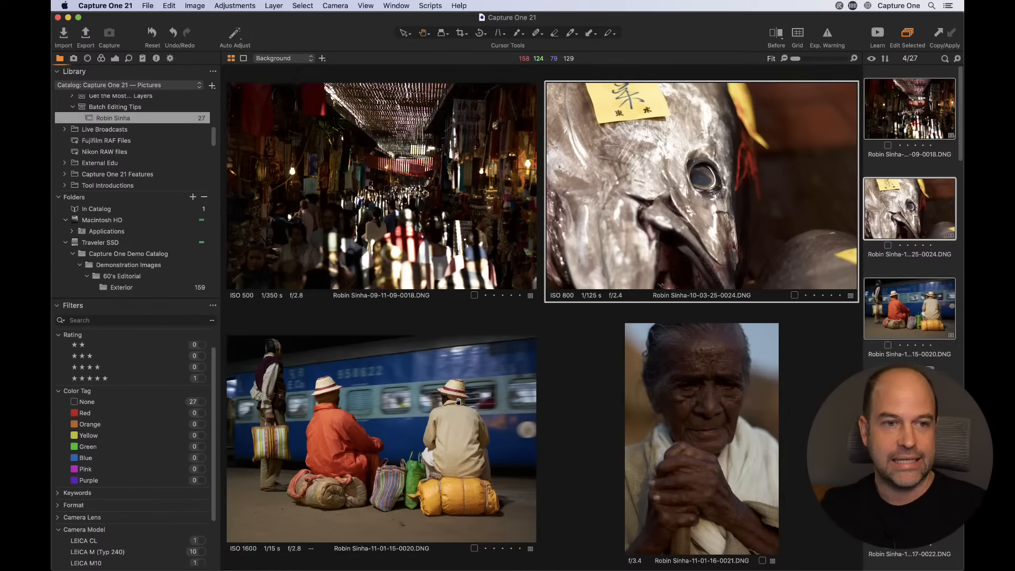
key(Left)
key(Left)
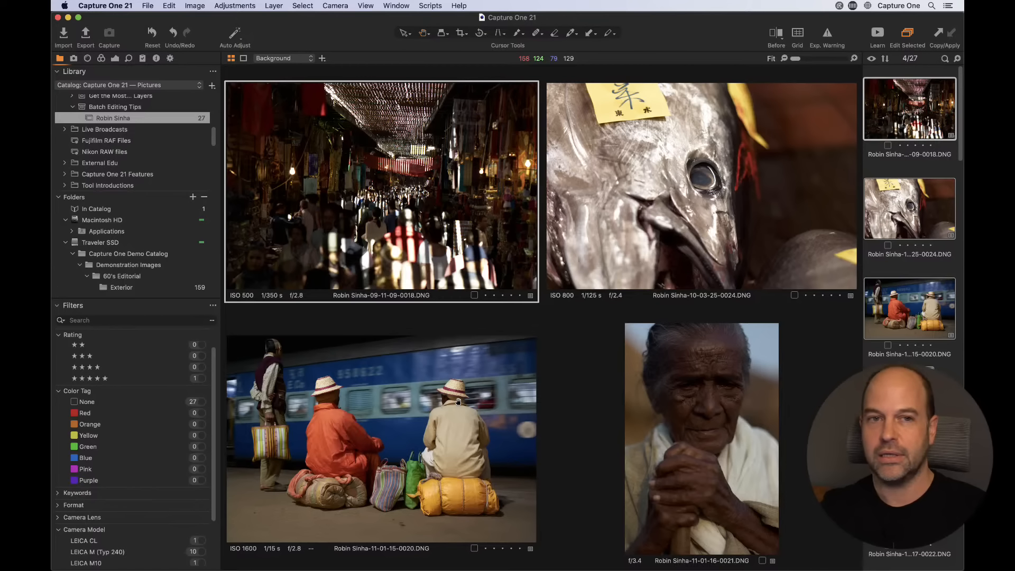
click(908, 34)
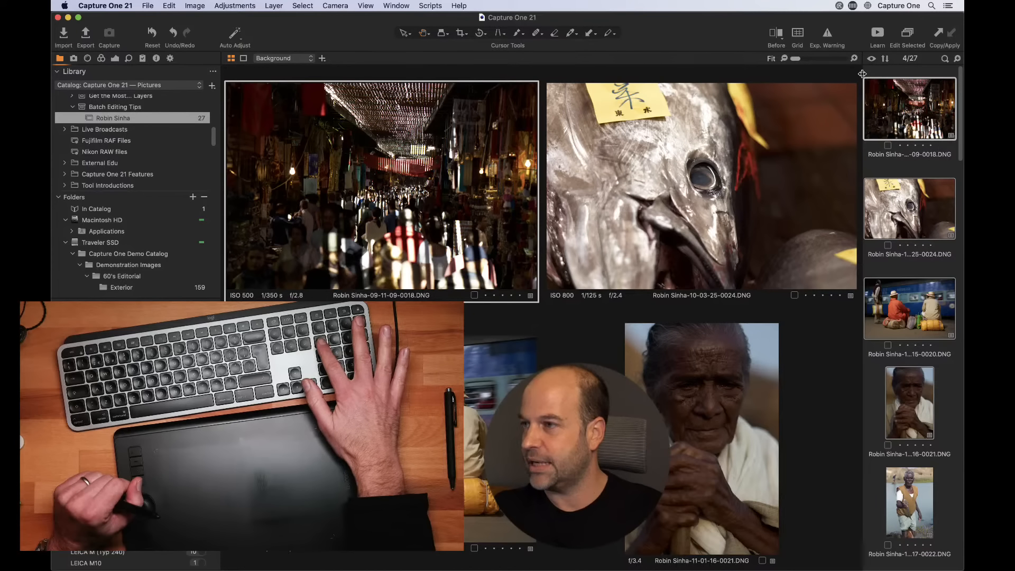
Step: Tag the street-market photo and the old-woman portrait green
key(plus)
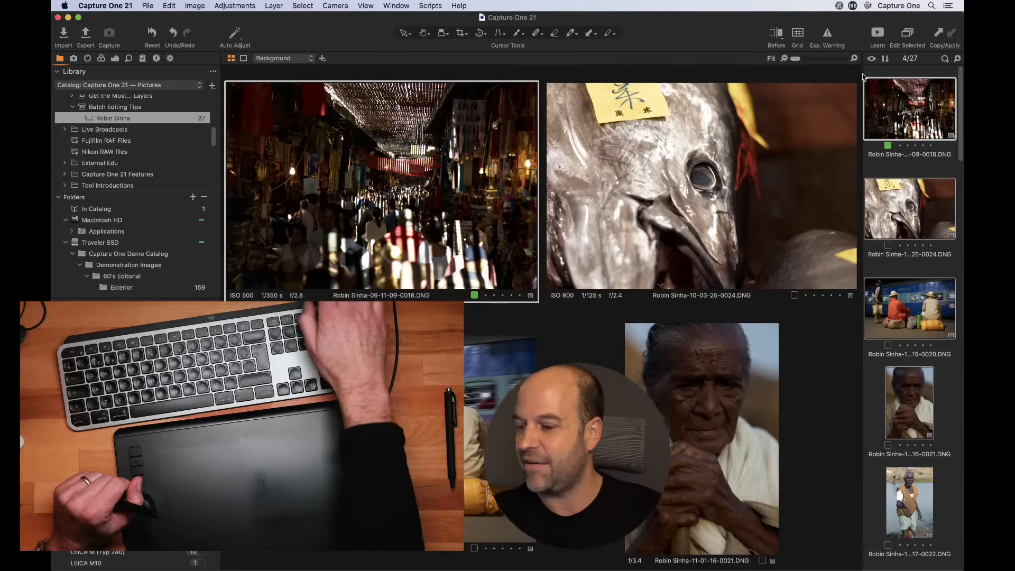
key(Right)
key(Right)
key(Right)
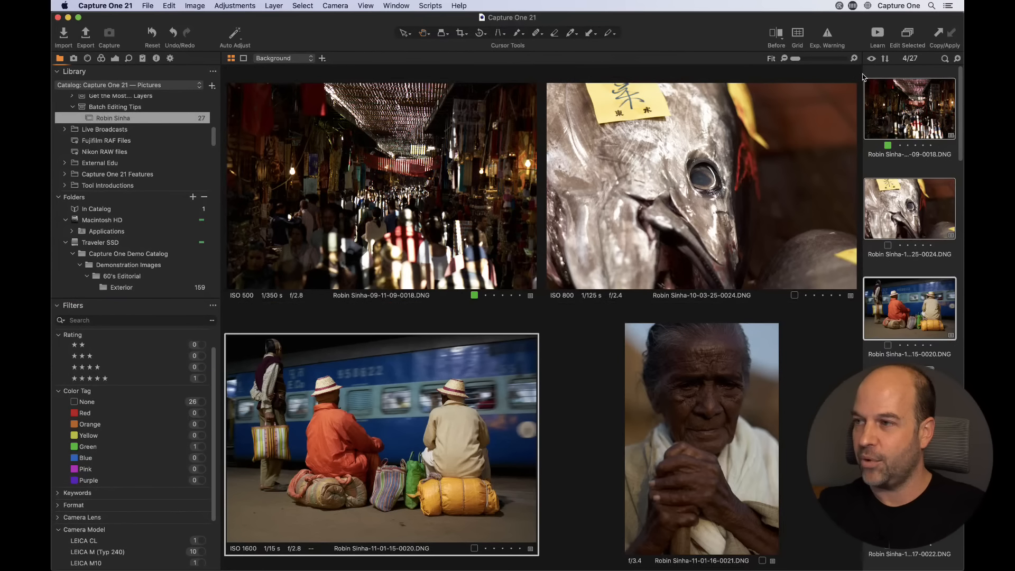
key(plus)
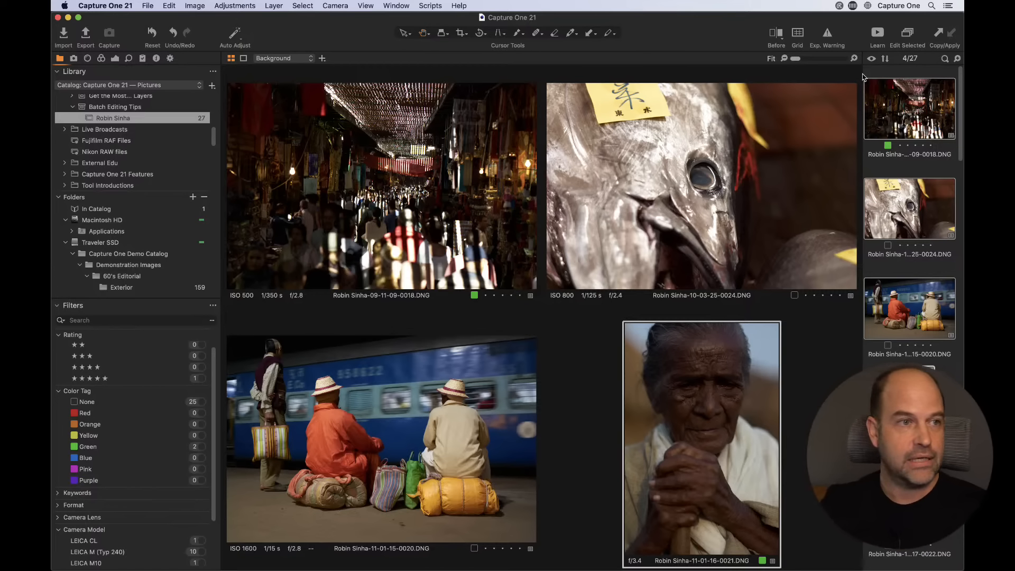
click(308, 4)
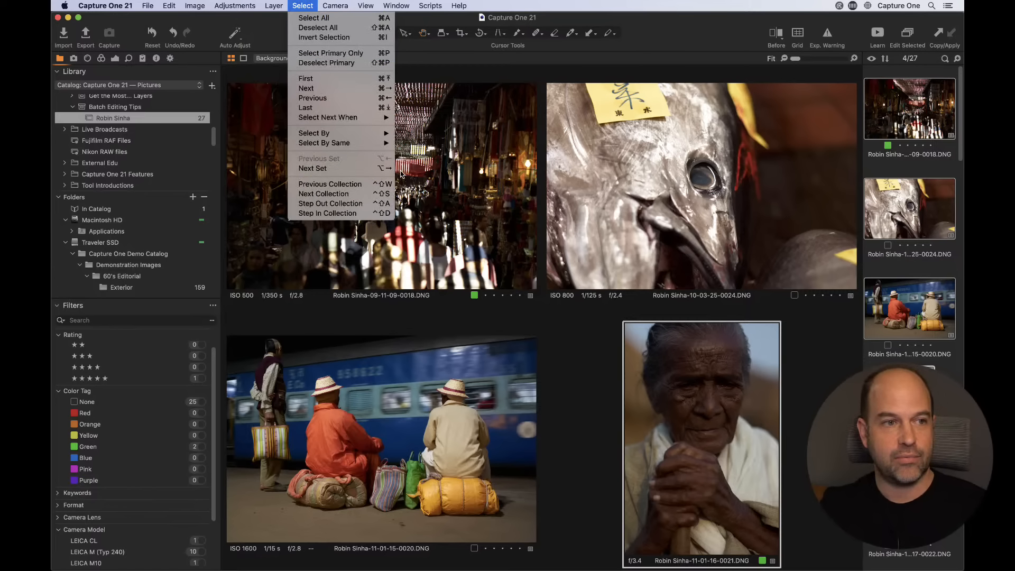
Step: Green-tag the blue-room portrait (0023) and silhouetted couple (0025), ending on the traffic officer
click(459, 64)
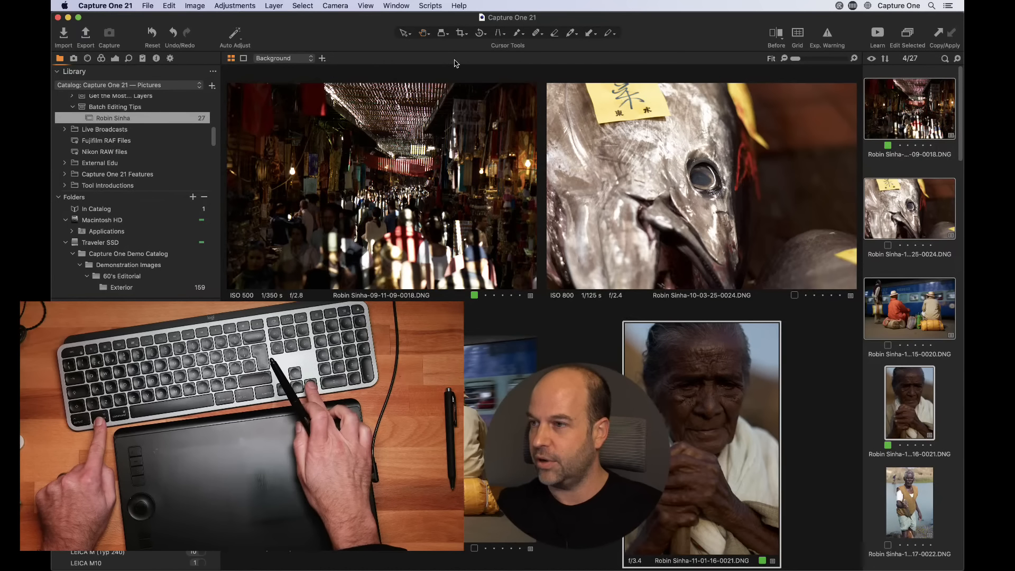
key(Right)
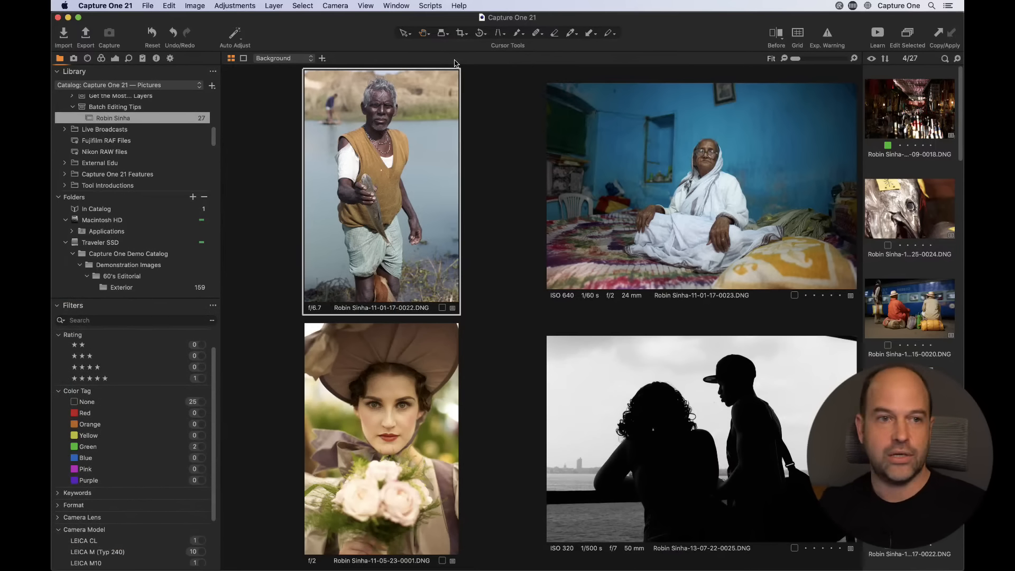
key(Right)
key(Right)
key(Left)
key(Left)
key(Right)
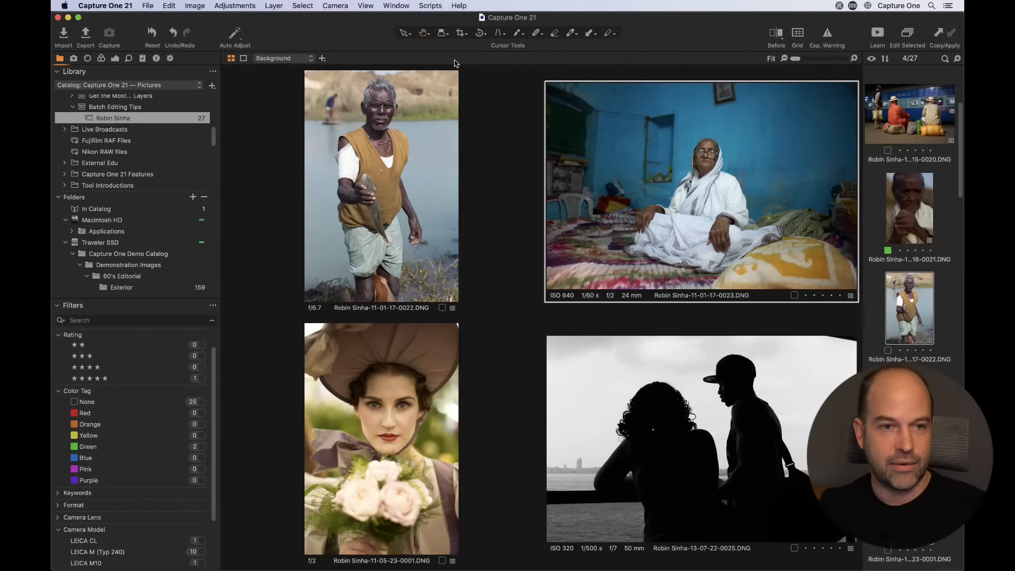
key(plus)
key(Right)
key(Right)
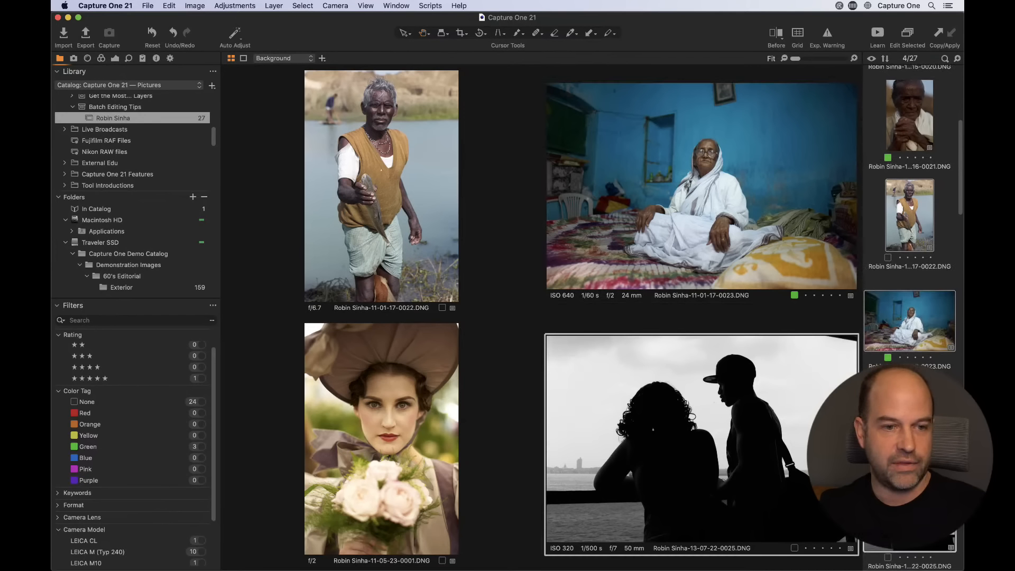
key(plus)
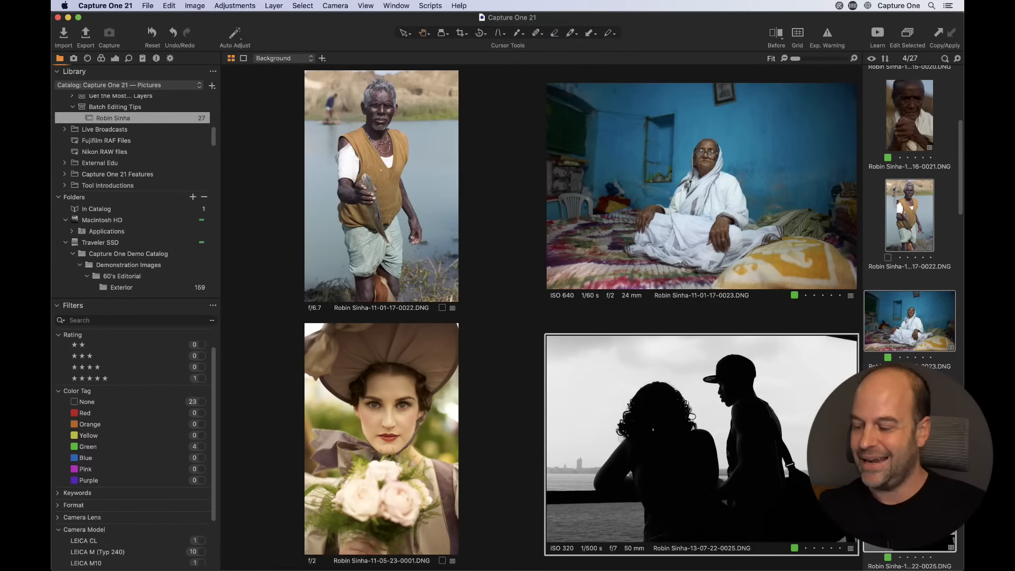
key(Right)
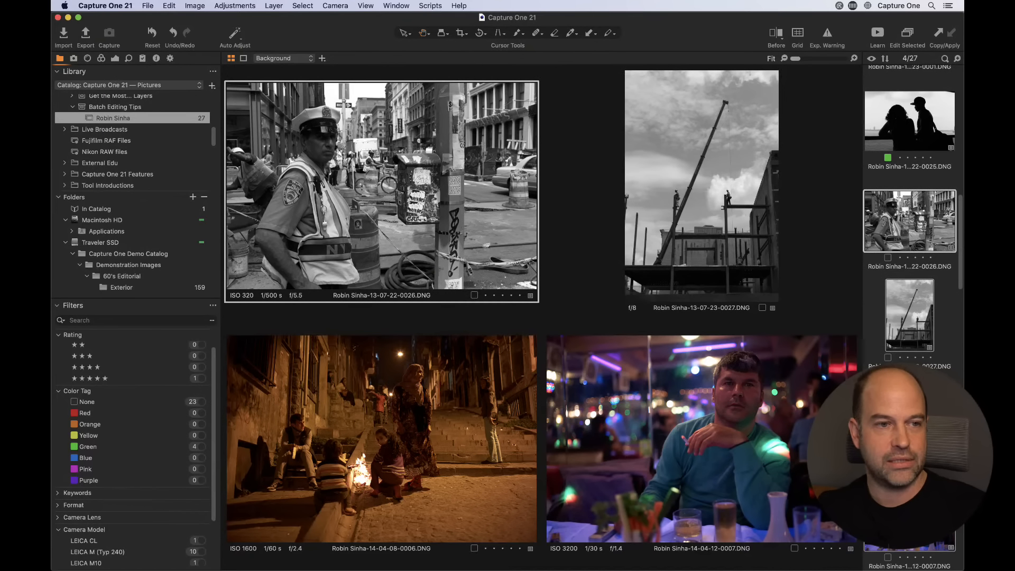
Step: Turn Select Next When > Color Tagged back on
click(304, 5)
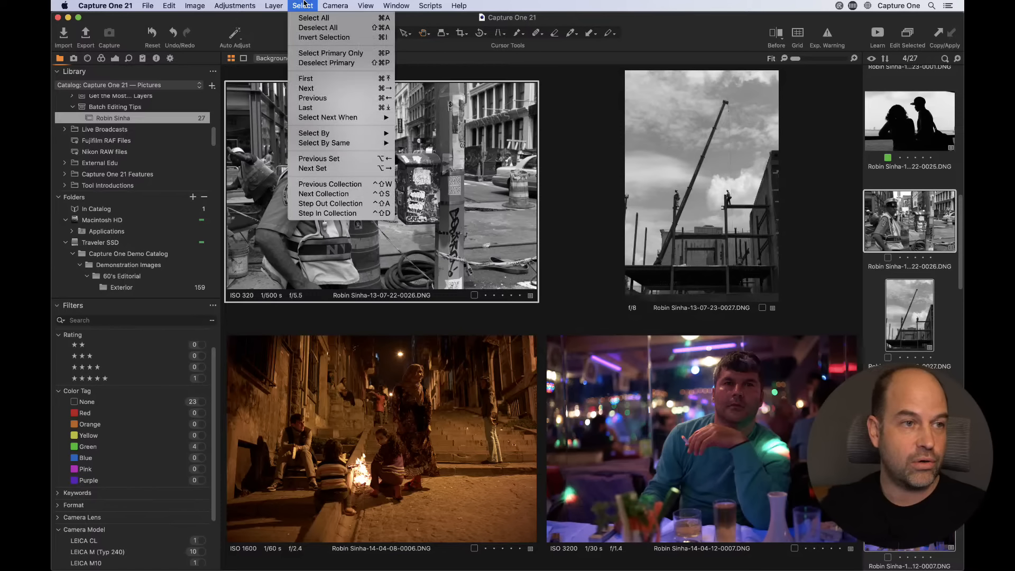
mouse_move(336, 120)
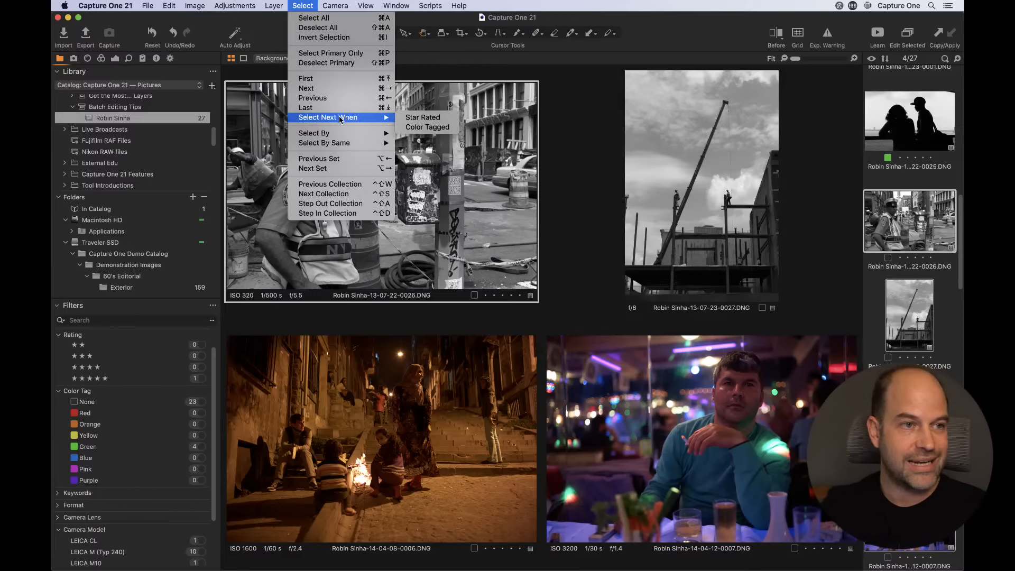
click(436, 126)
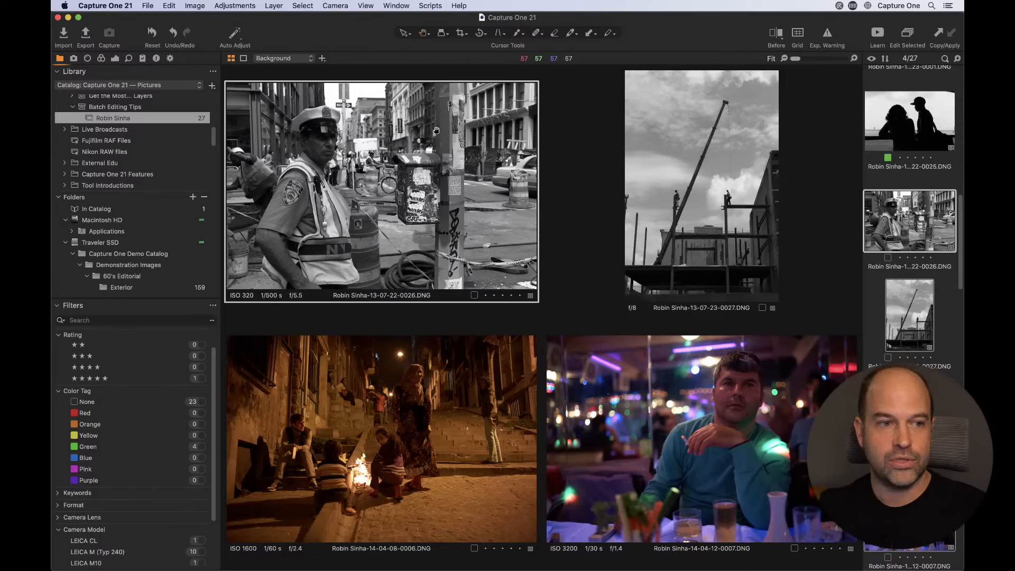
Step: Green-tag the traffic officer, night-stairs and restaurant photos, bringing the Green count to 7
key(plus)
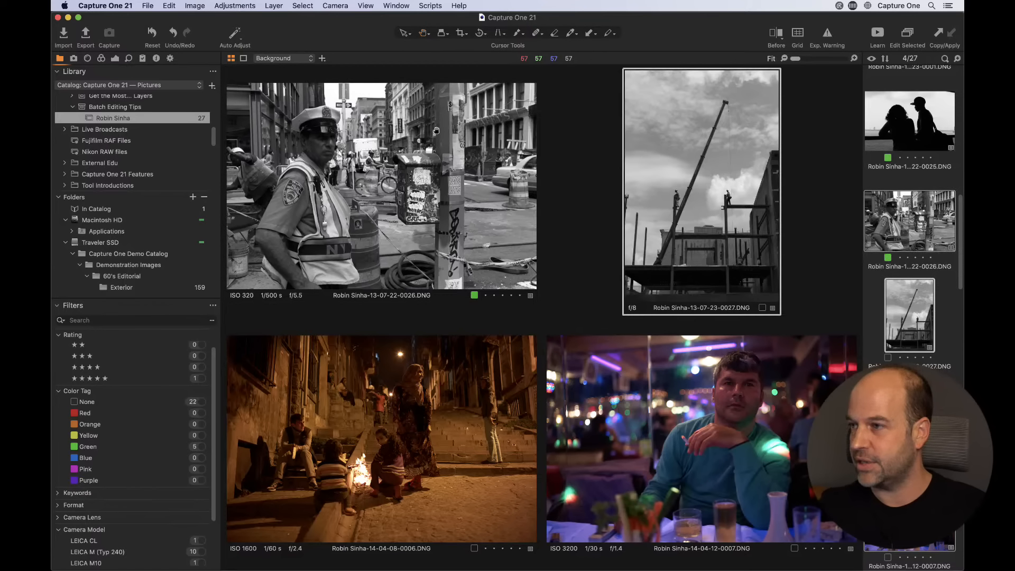
key(Right)
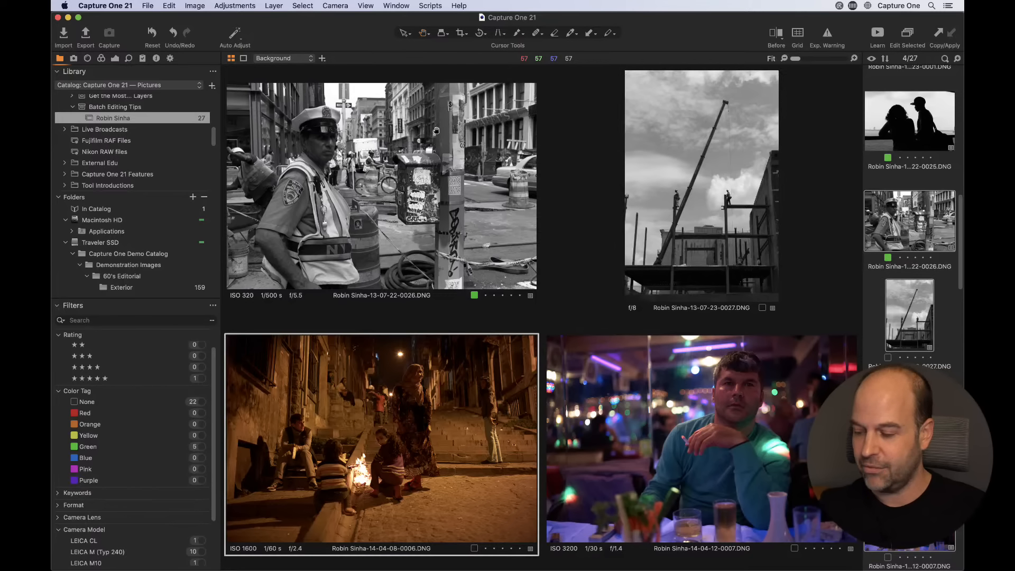
key(plus)
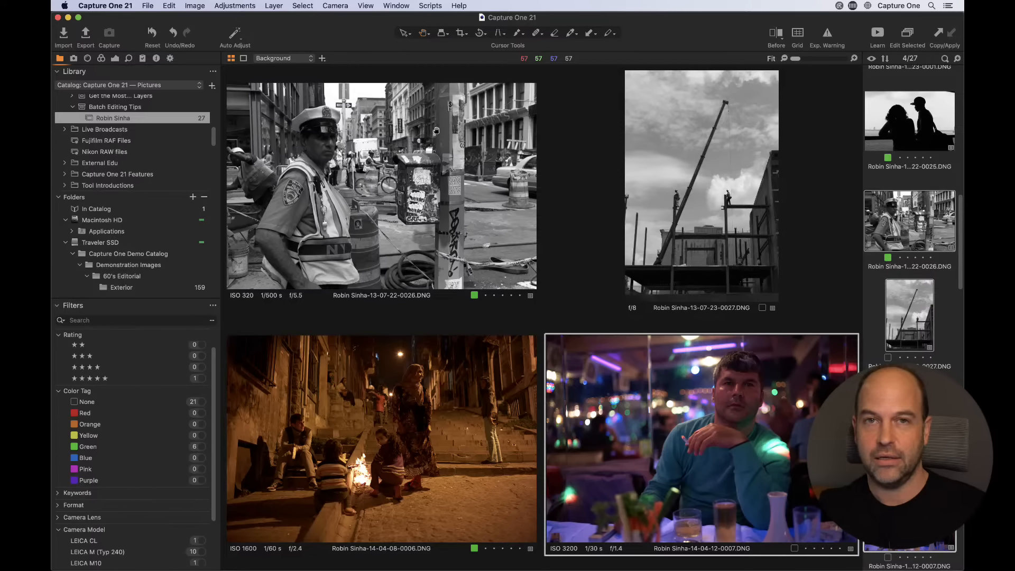
key(plus)
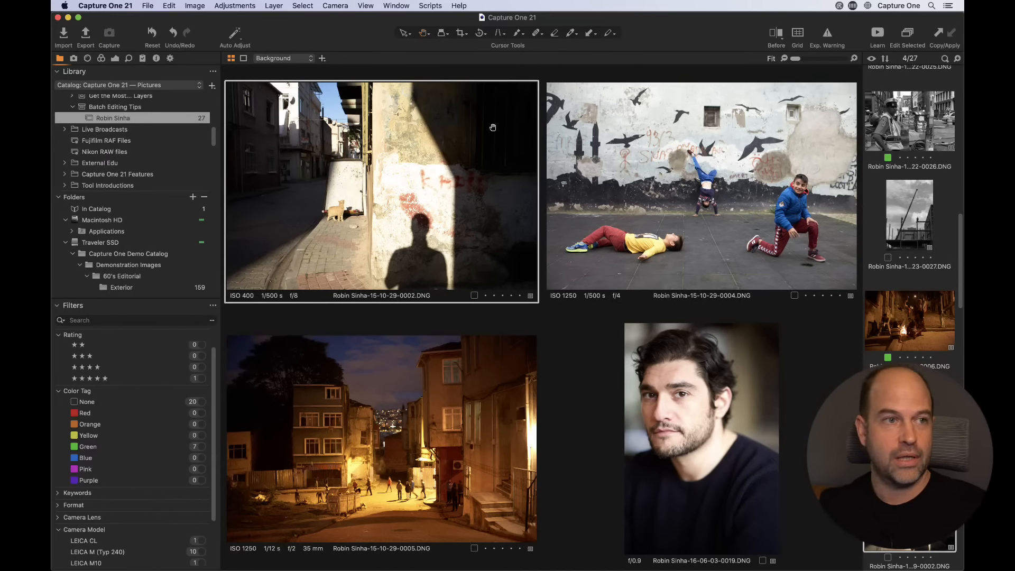
click(309, 5)
mouse_move(328, 120)
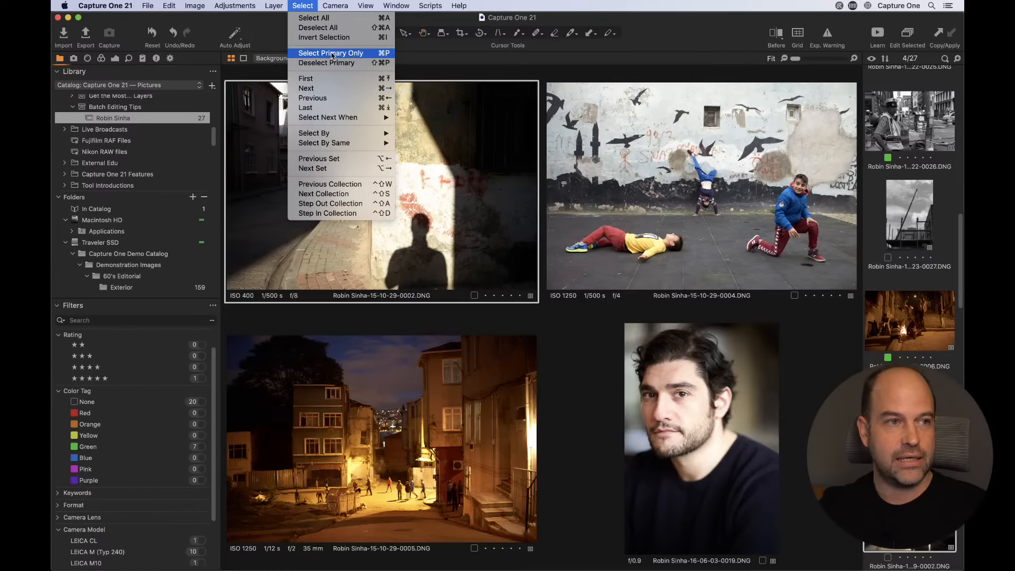
Step: Green-tag images set by set, including the convertible, roller-derby and hikers shots, reaching 13
click(276, 41)
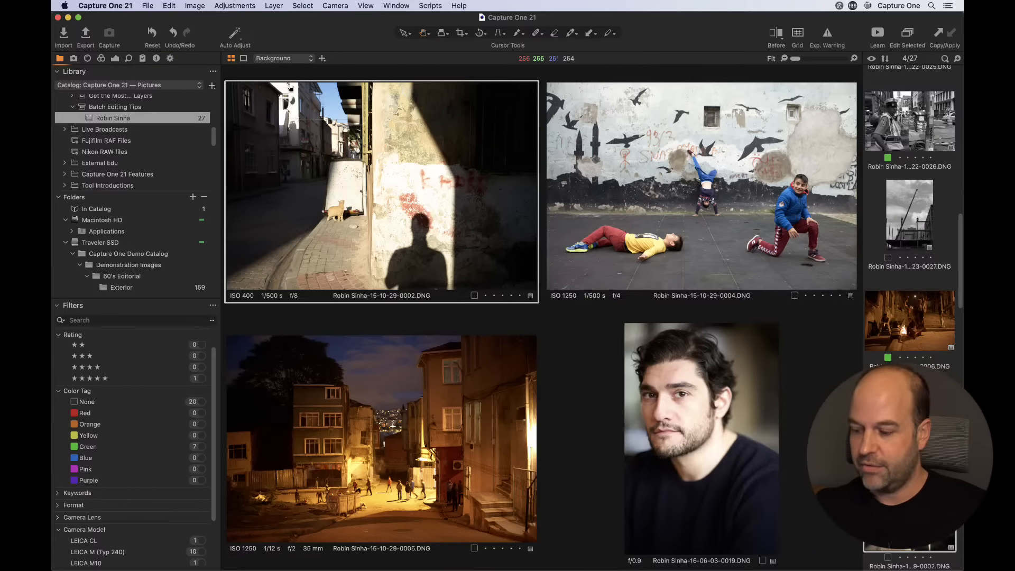
key(plus)
key(plus)
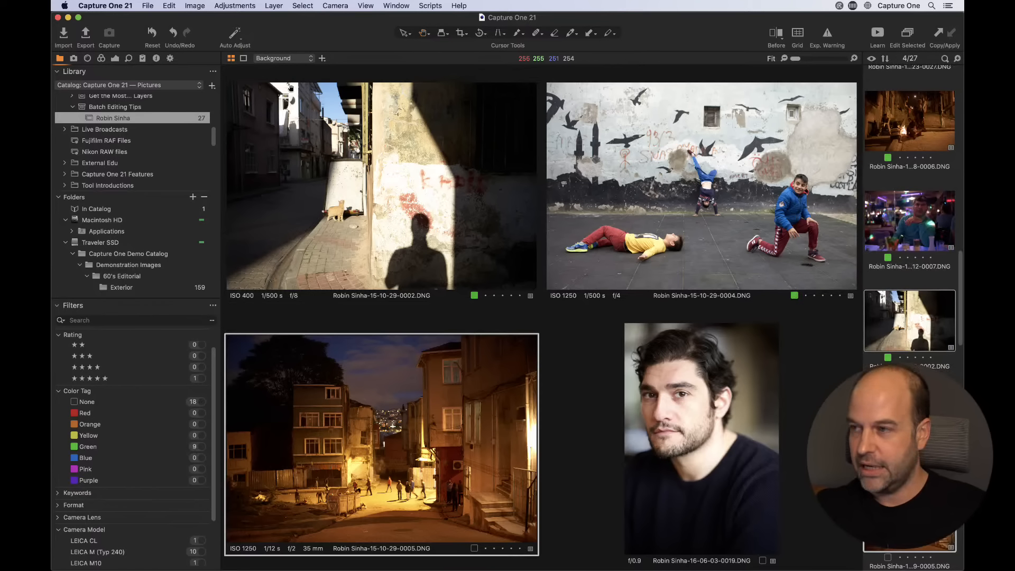
key(shift+super+Right)
key(plus)
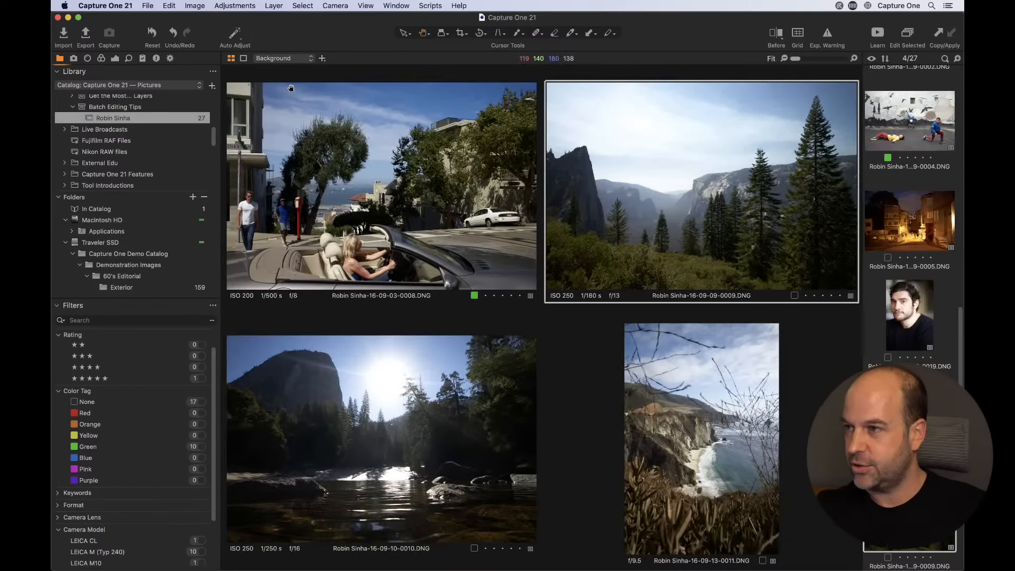
key(plus)
key(shift+super+Right)
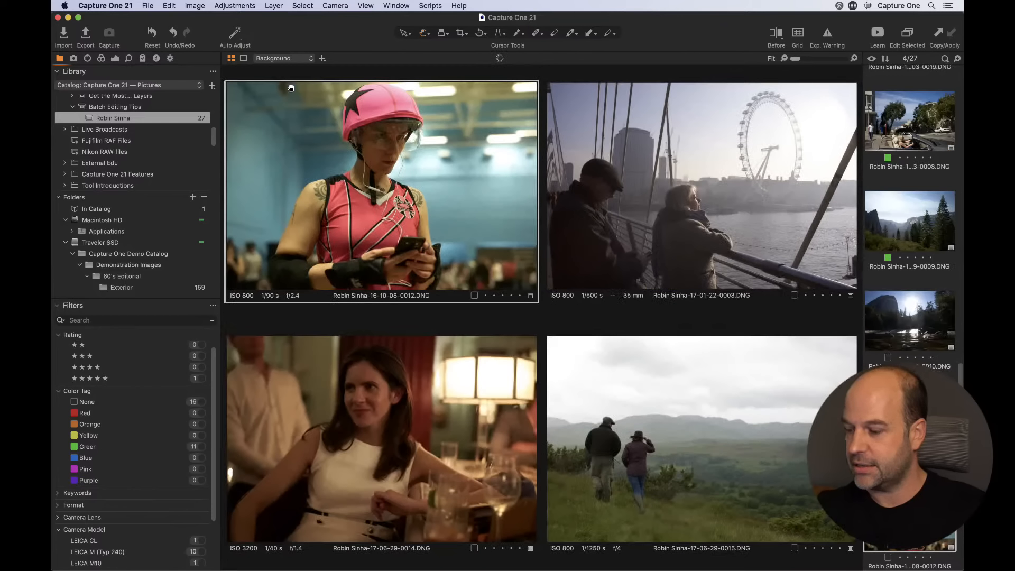
key(plus)
key(Right)
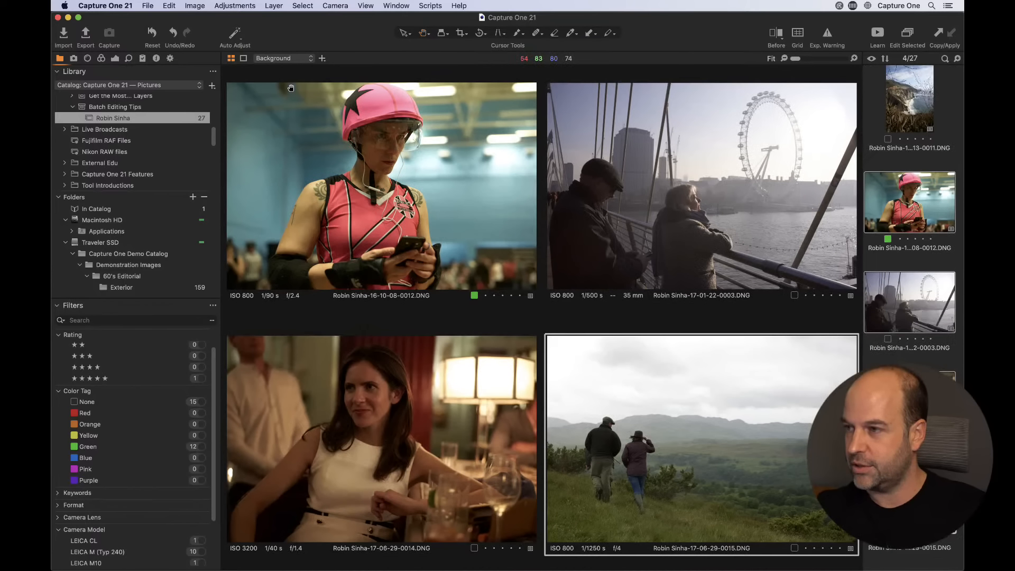
key(plus)
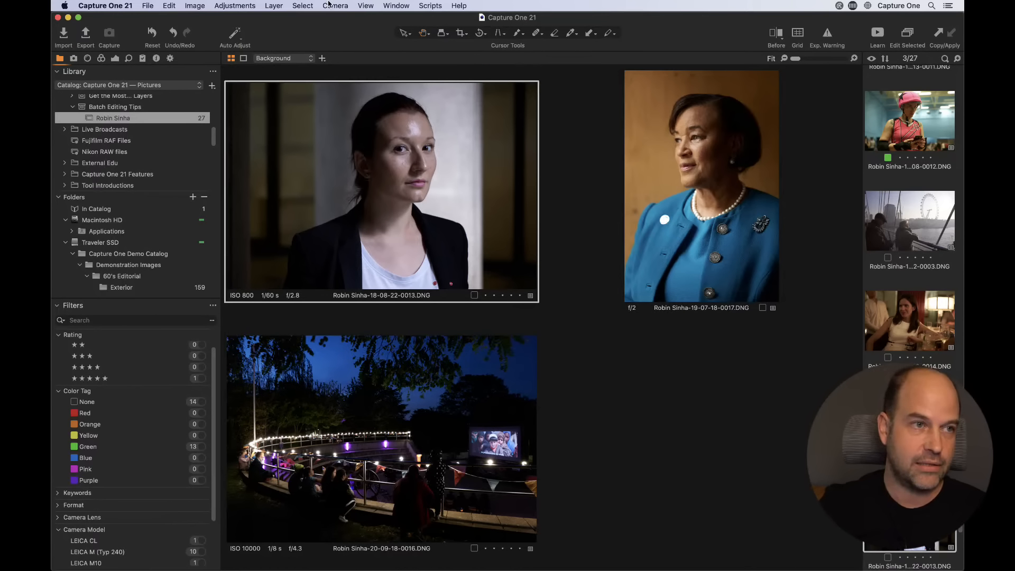
Step: Go back to the previous set showing the market, fish and train images
click(302, 5)
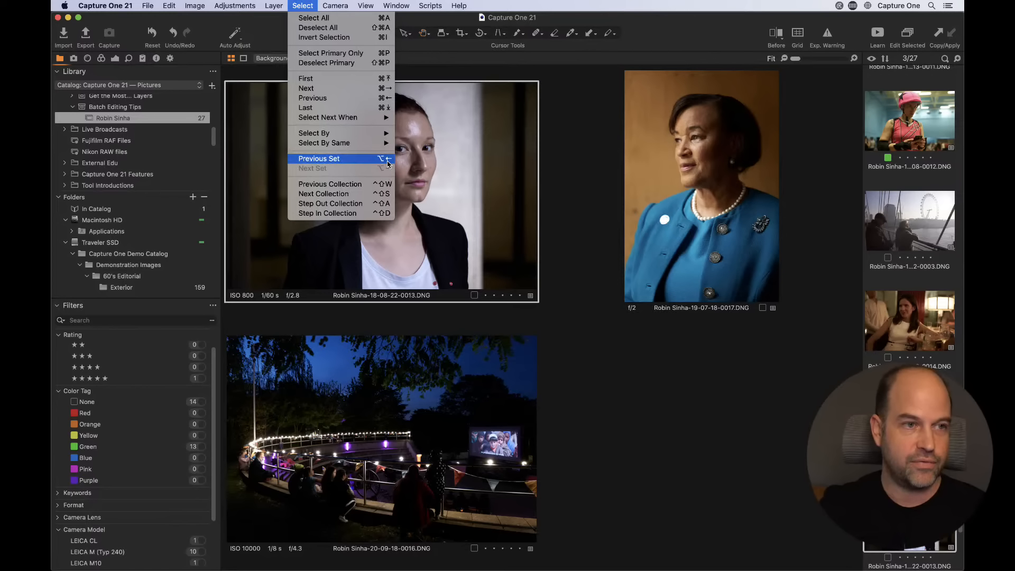
click(590, 64)
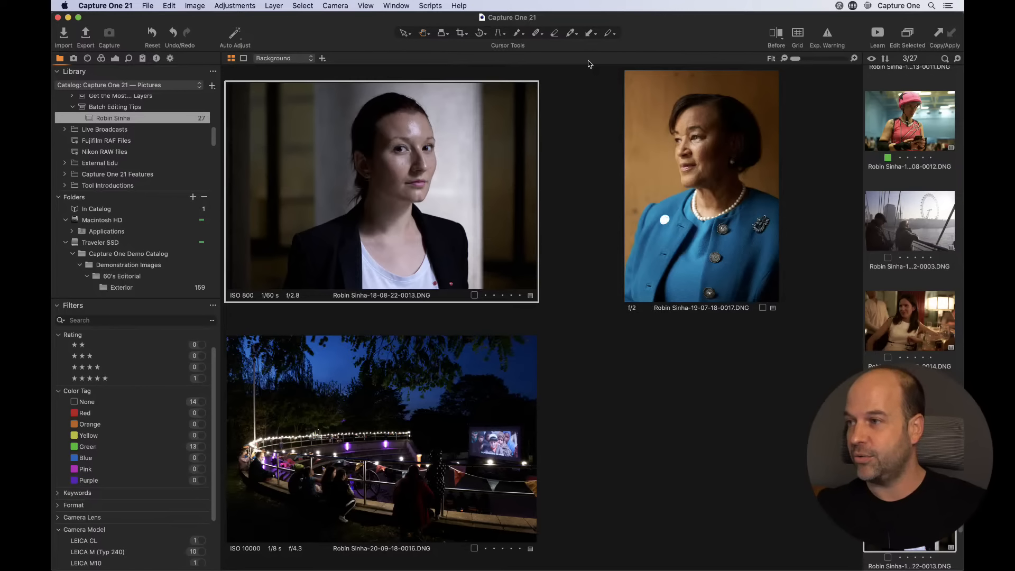
key(alt+super+Left)
key(alt+super+Left)
key(alt+super+Left)
key(alt+super+Left)
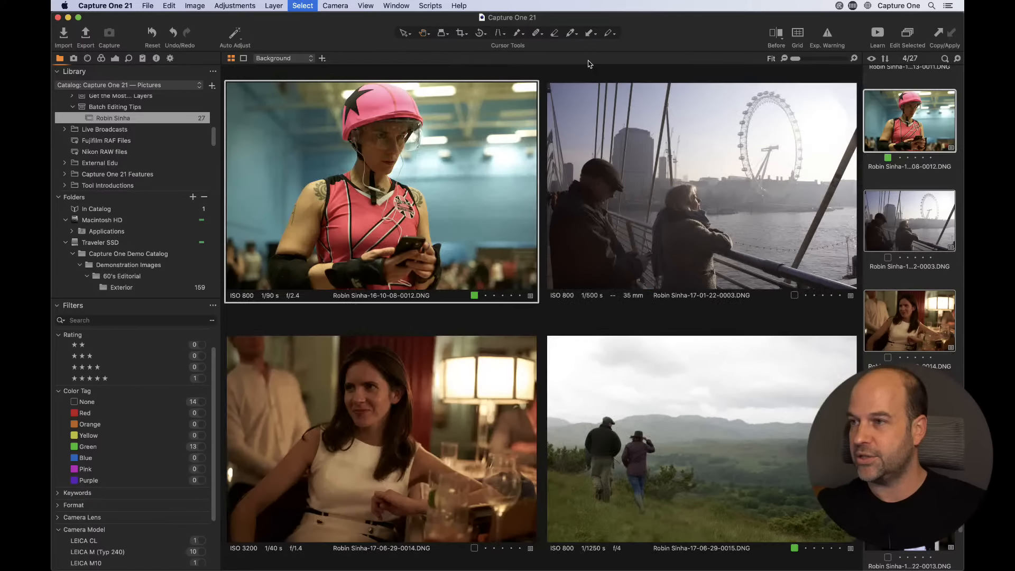
key(Left)
key(Left)
key(Left)
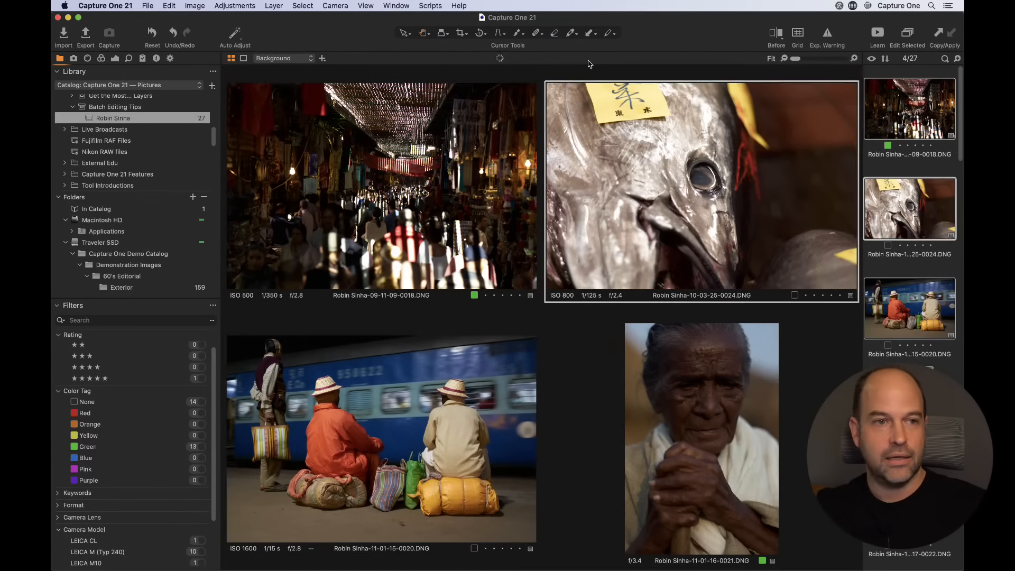
key(Right)
key(Right)
key(Left)
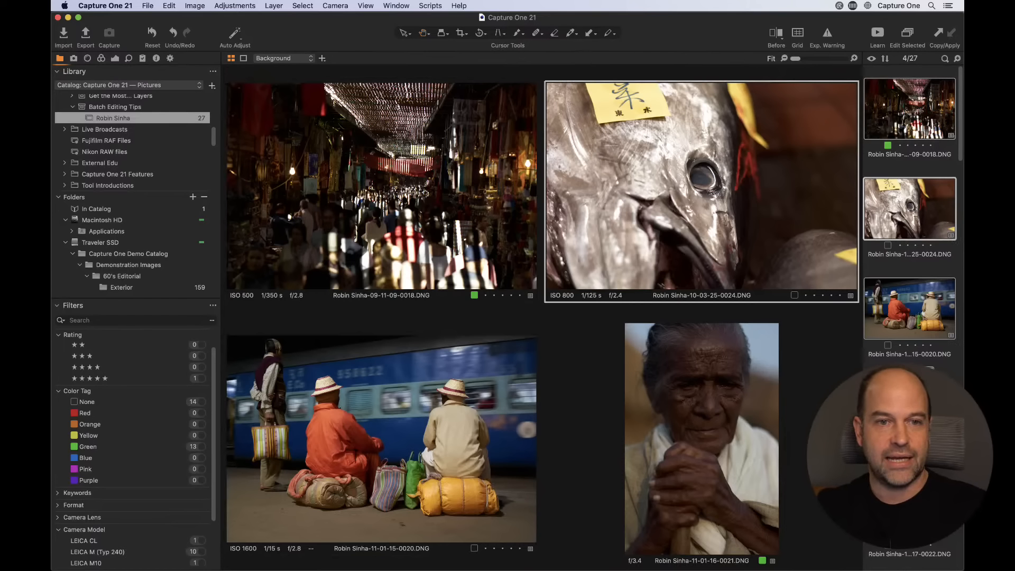
Step: Select the market with the fish, then the nine images from market to traffic officer
click(891, 172)
click(900, 119)
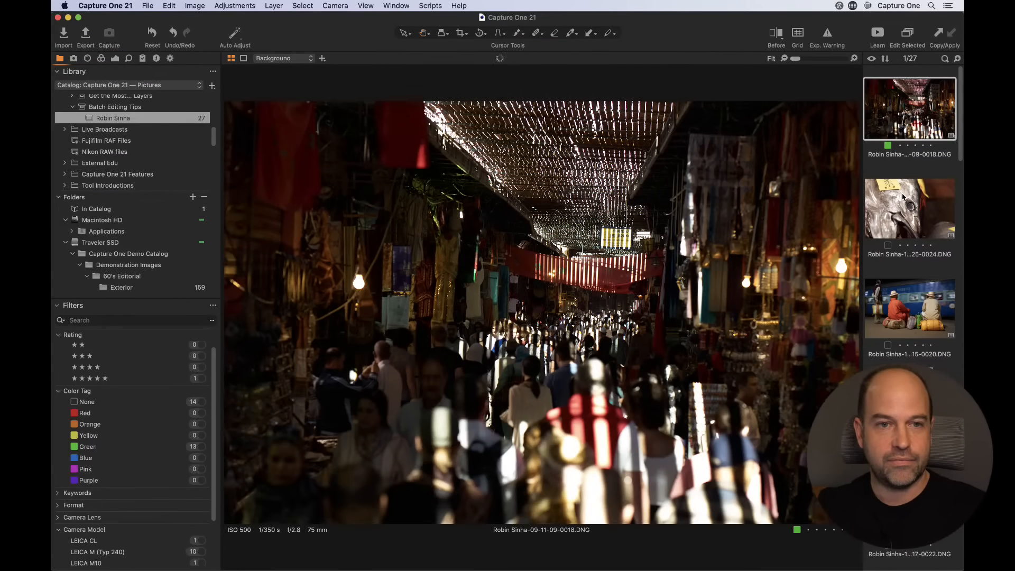
super+click(899, 227)
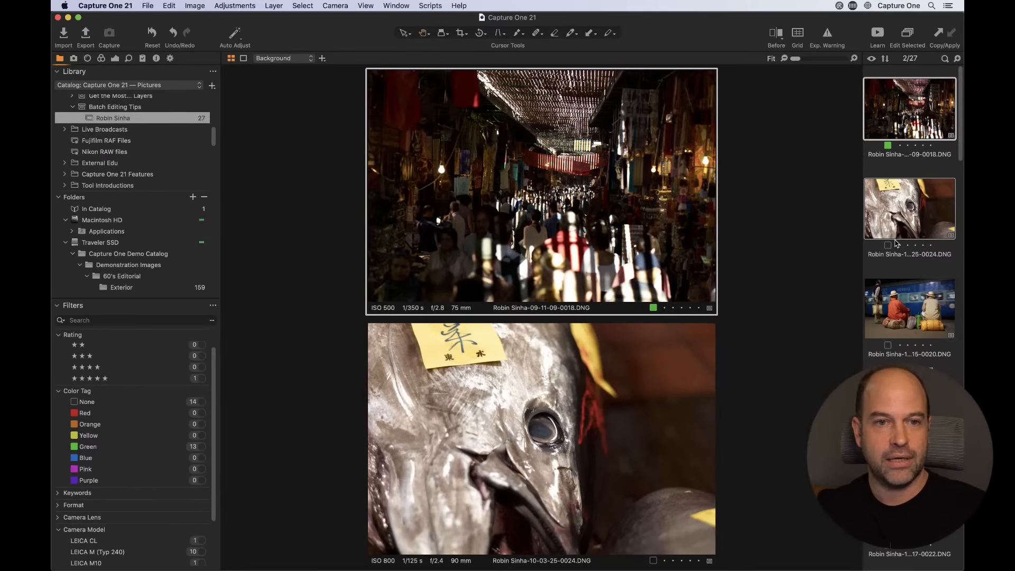
click(890, 173)
scroll(908, 329, down, 10)
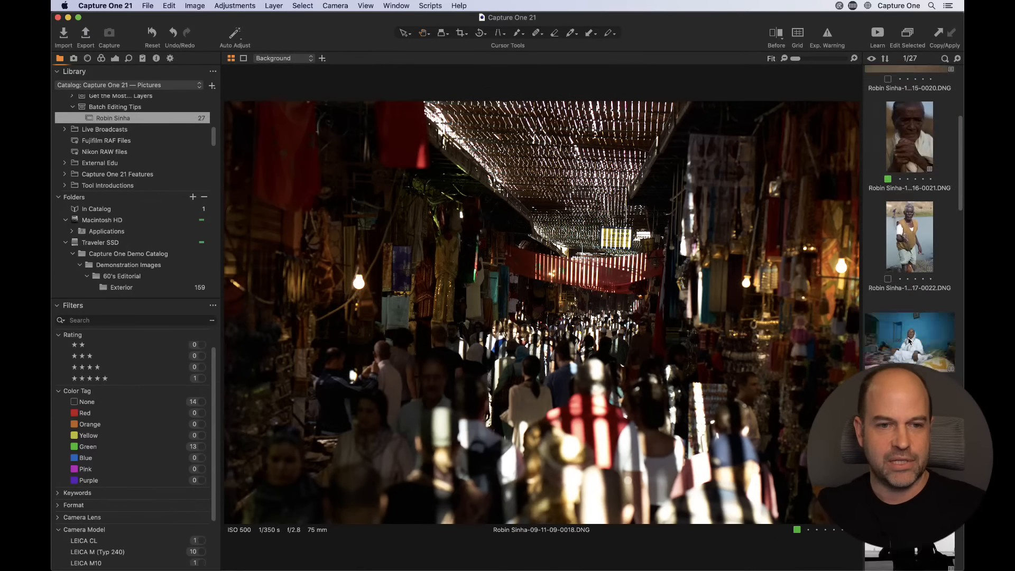
shift+click(916, 361)
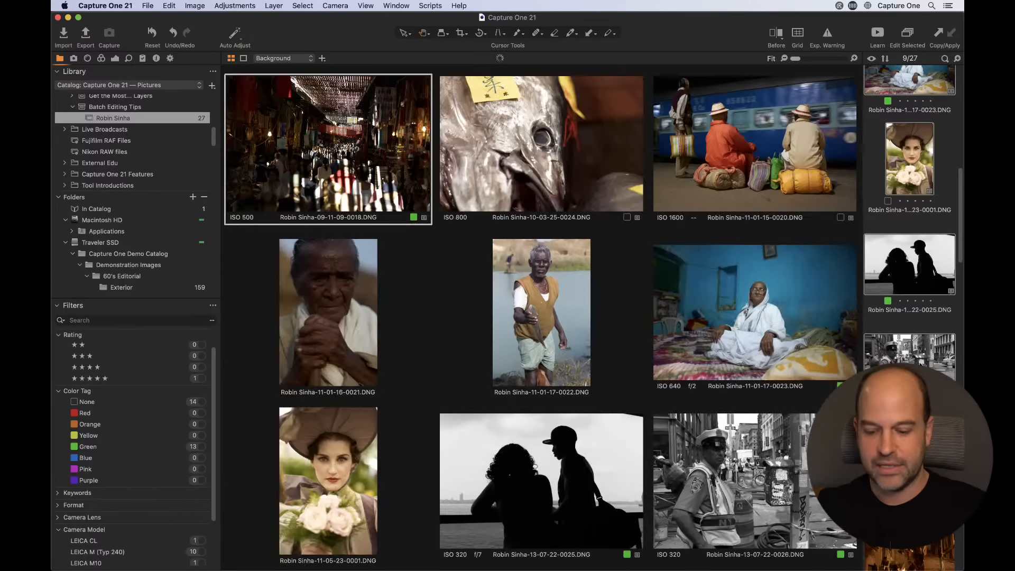
click(917, 362)
Step: Jump forward and back nine images, then select only the market photo
key(super+Right)
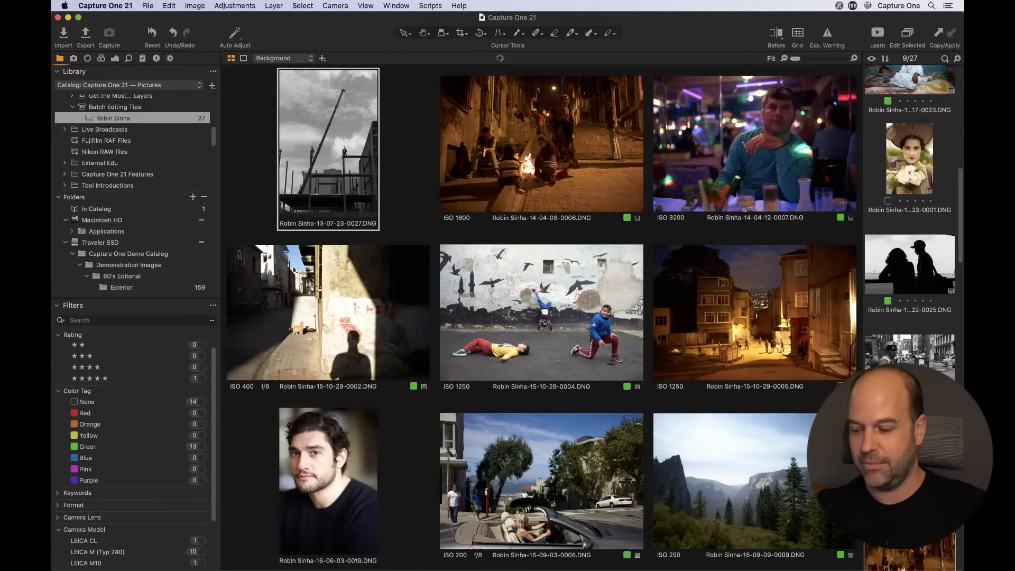
key(super+Left)
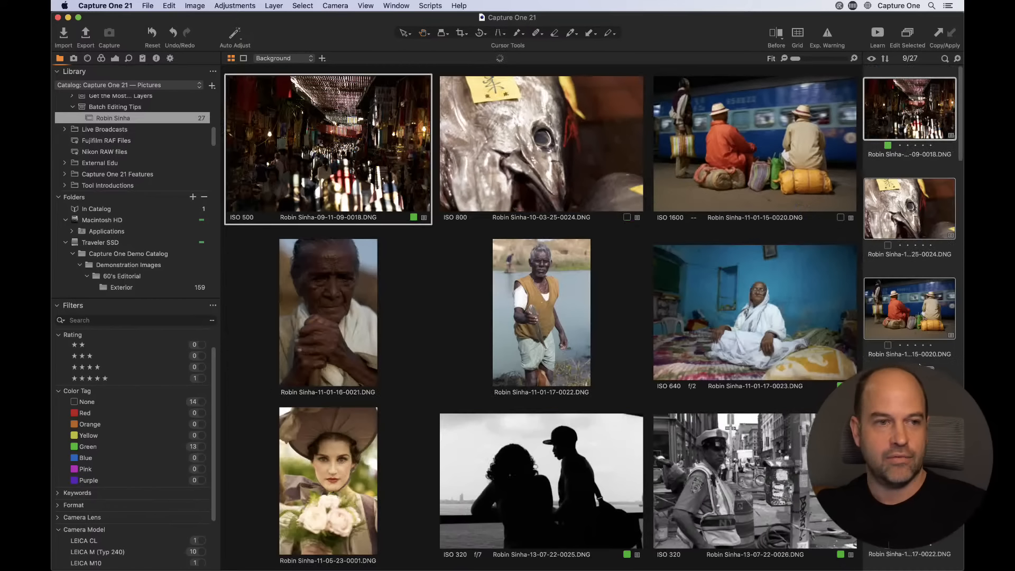
click(905, 170)
click(909, 111)
click(910, 35)
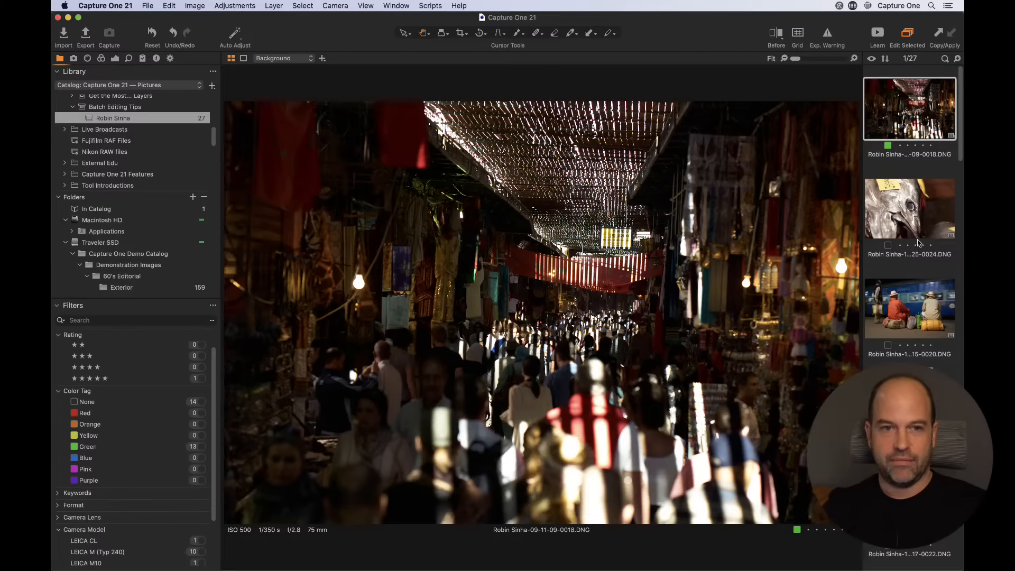
Step: Show market, fish and train together, preview User Styles > BEYOND B&W > B&W, then open Exposure
shift+click(919, 305)
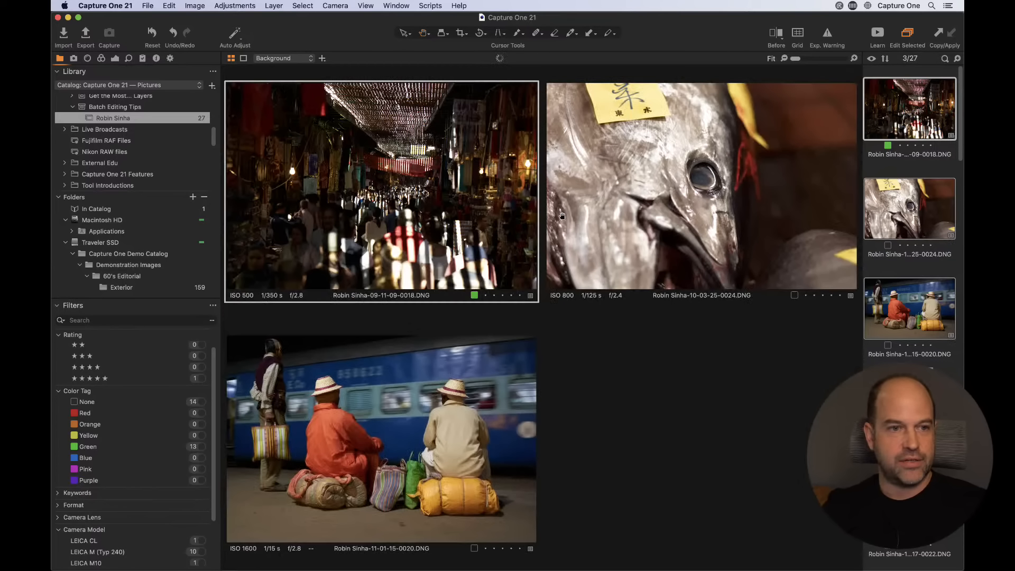
click(142, 59)
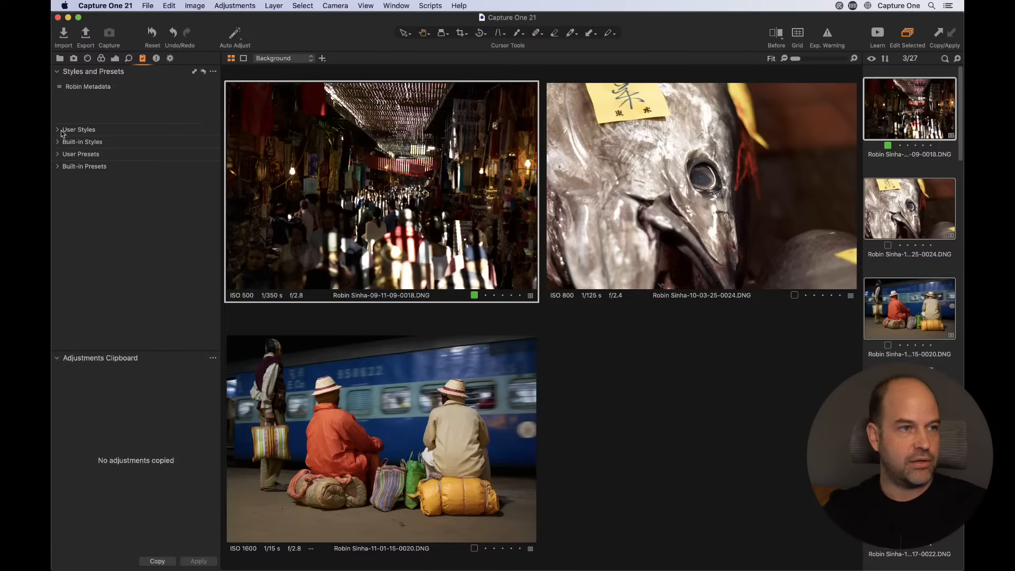
click(61, 131)
click(66, 142)
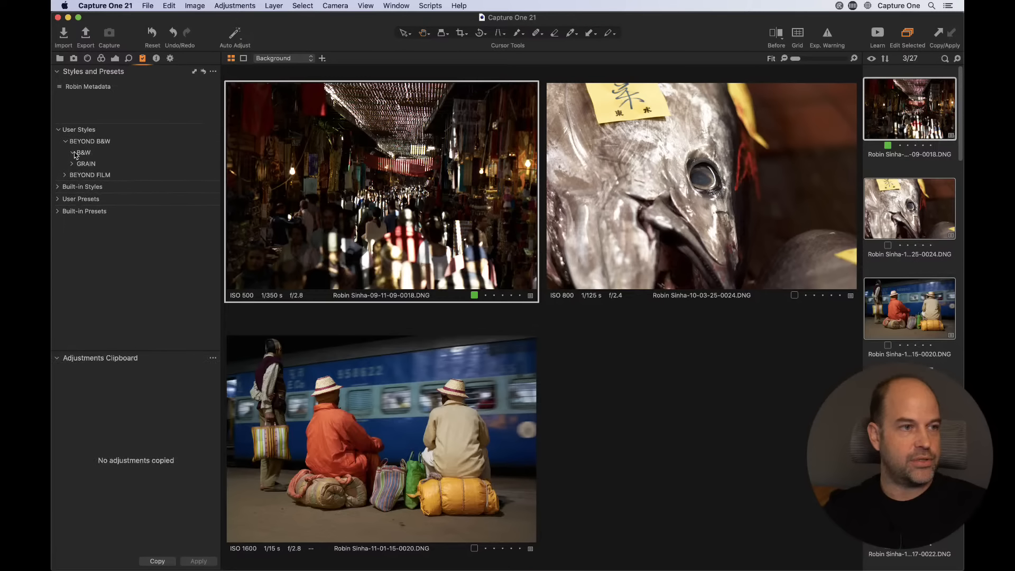
click(74, 153)
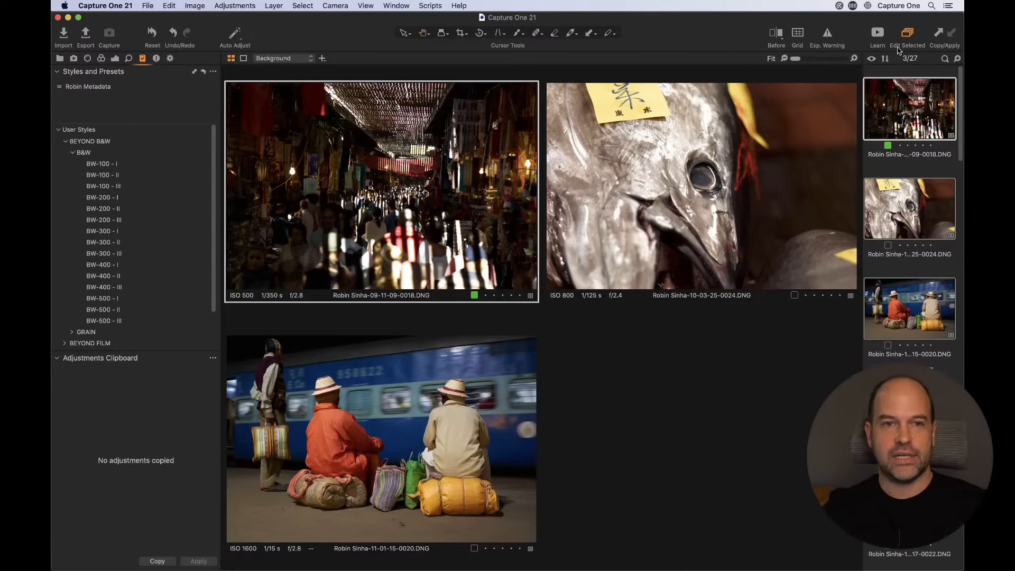
click(114, 59)
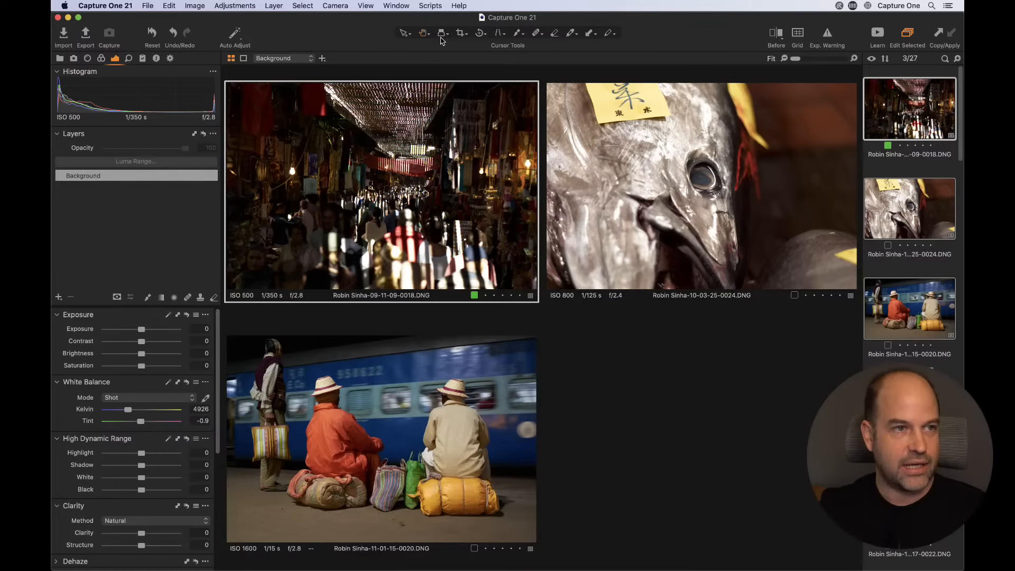
Step: Select the first four images, from the market photo to the old-woman portrait
click(310, 5)
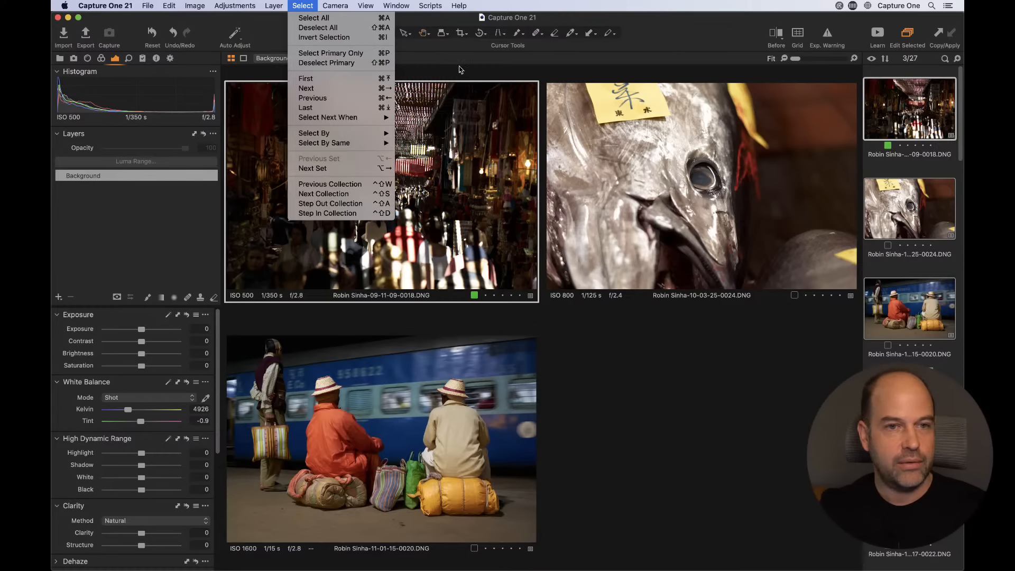
click(889, 159)
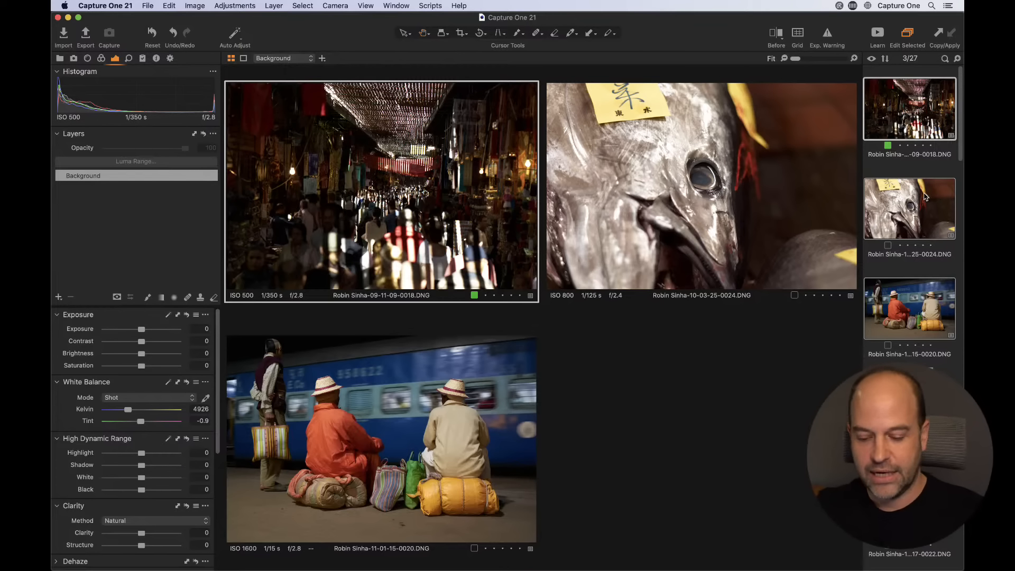
click(908, 171)
click(907, 122)
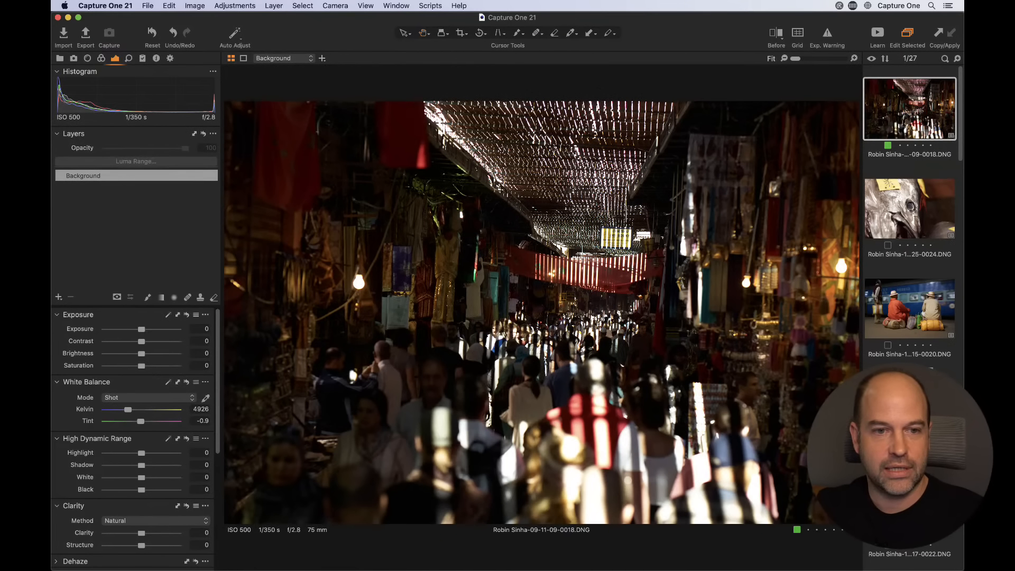
shift+click(901, 404)
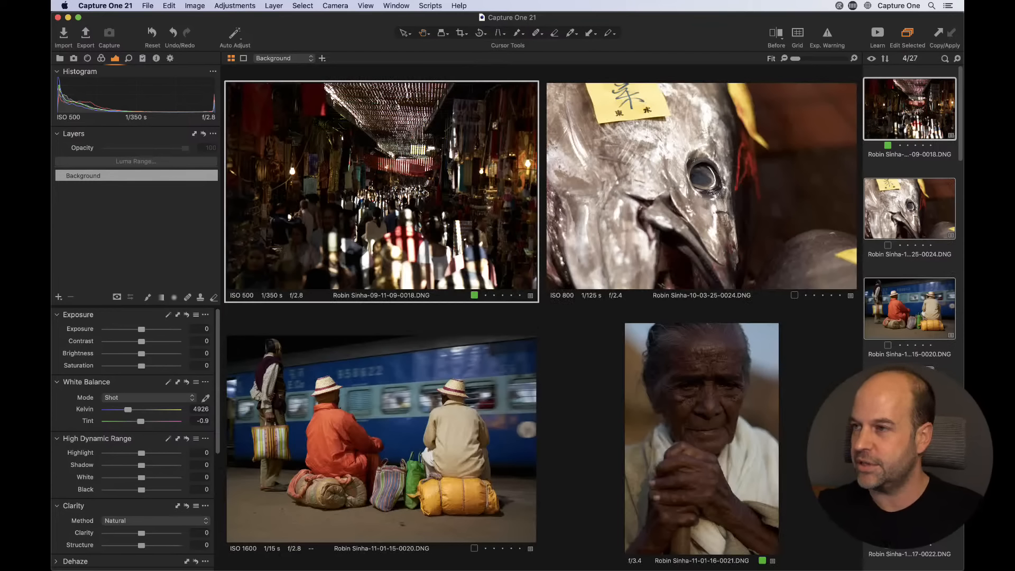
Step: Cycle the primary variant through the four selected images, ending on the train image
key(Right)
key(Right)
key(Left)
key(Right)
key(Left)
key(Left)
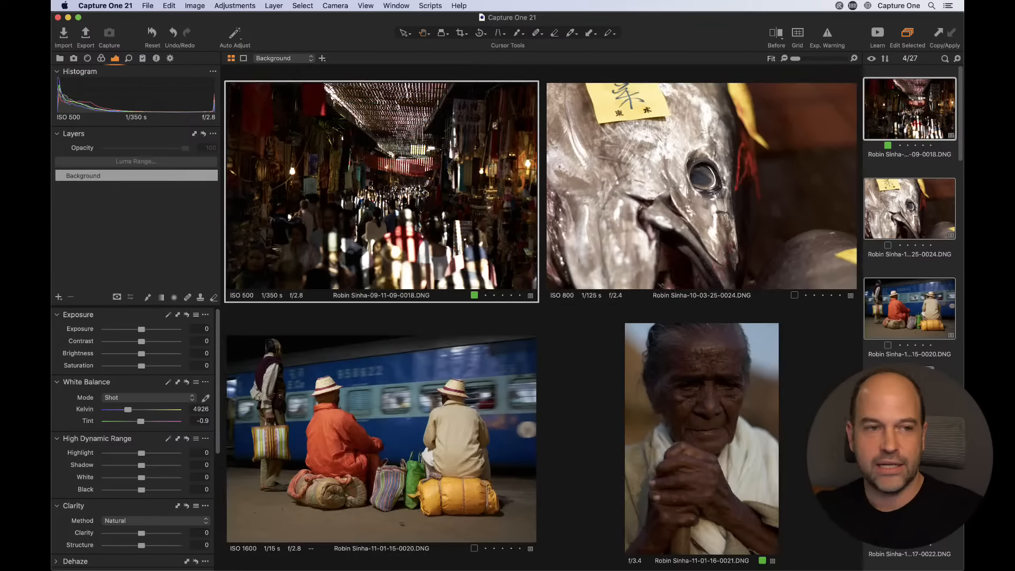
key(Left)
key(Left)
key(Left)
key(Right)
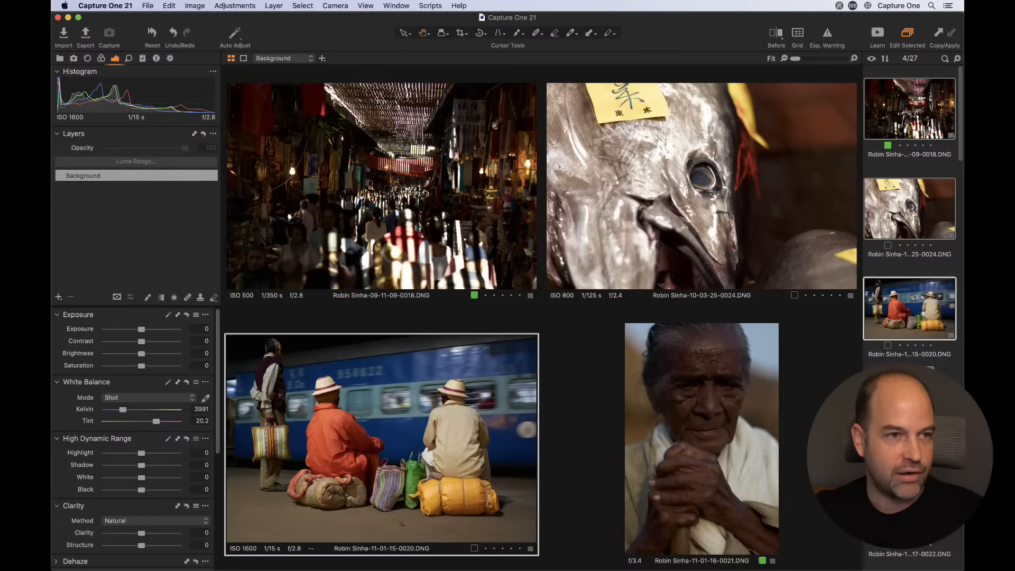
key(Right)
key(Left)
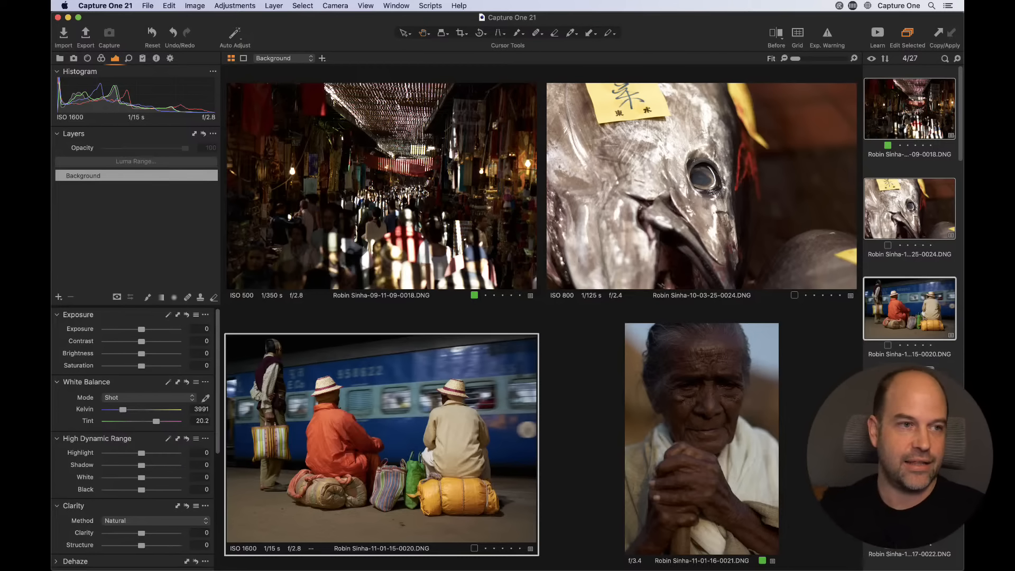
click(304, 6)
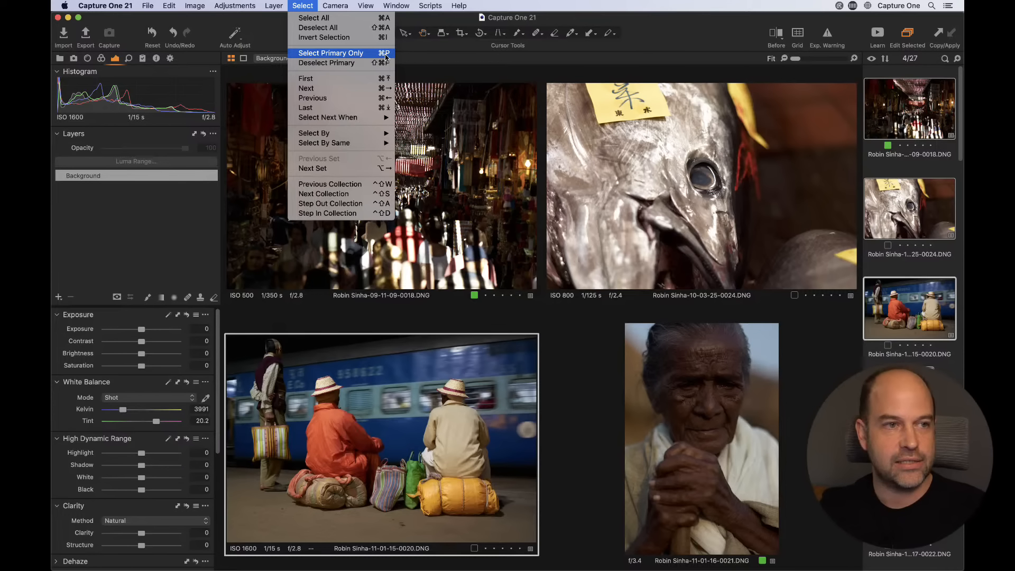
click(426, 66)
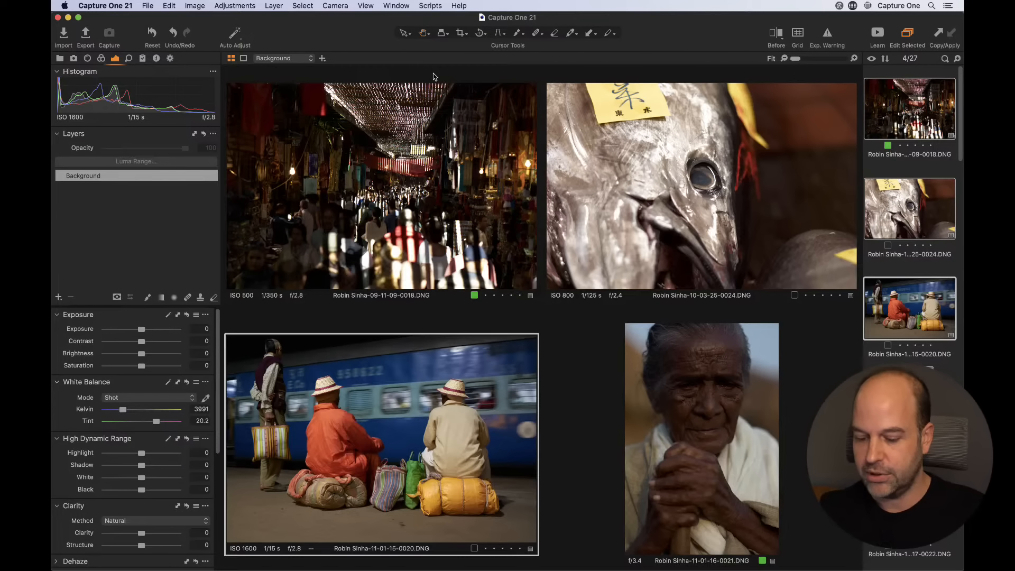
Step: Show only the train image, then reselect the first four images
key(super+d)
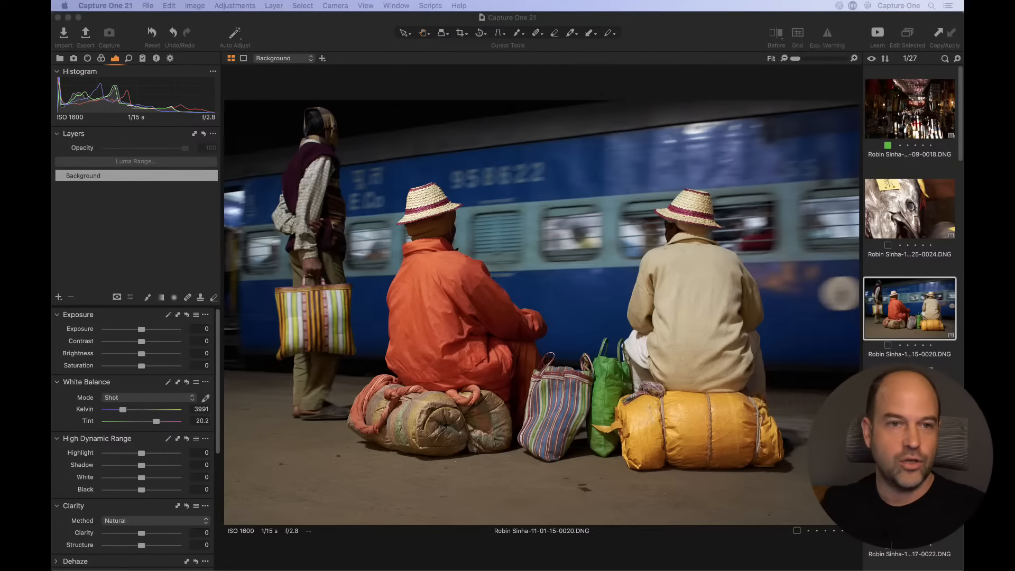
click(871, 96)
scroll(910, 211, down, 2)
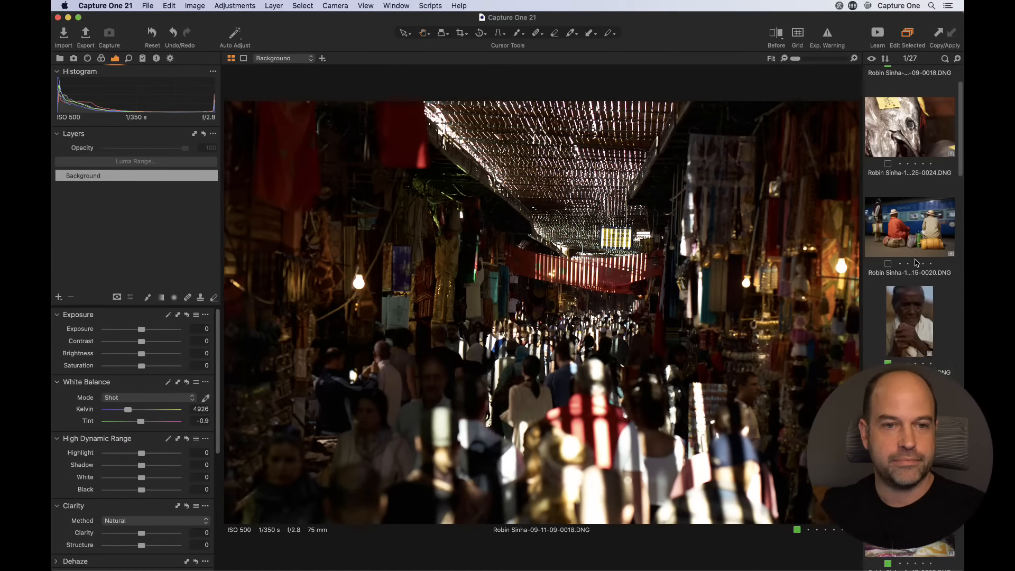
shift+click(908, 303)
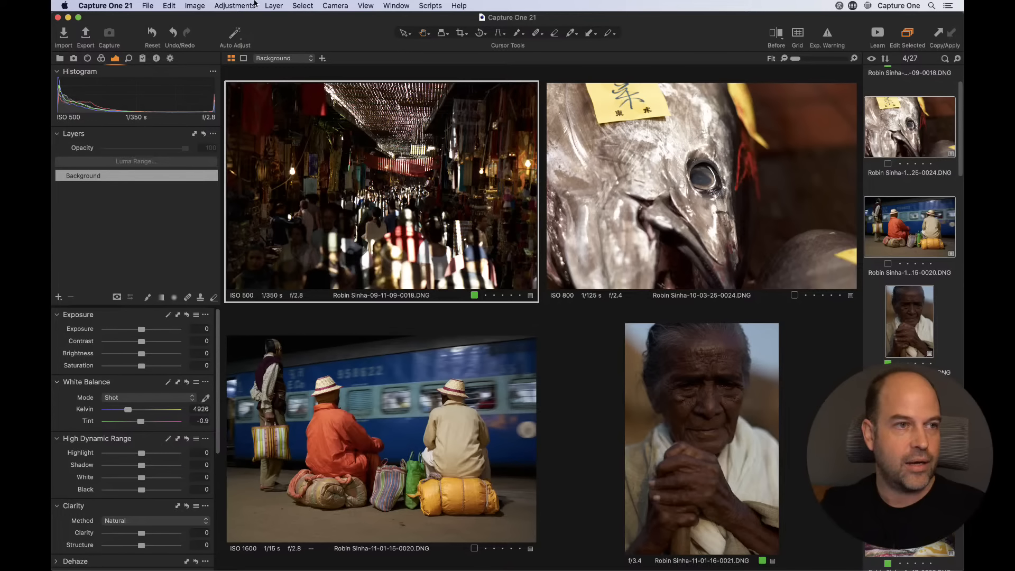
click(303, 6)
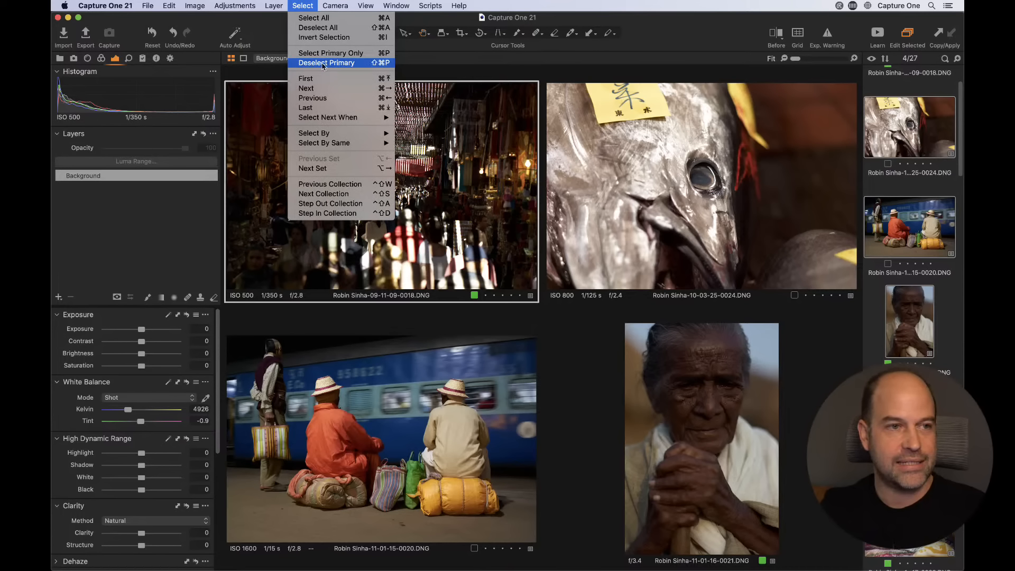
click(390, 64)
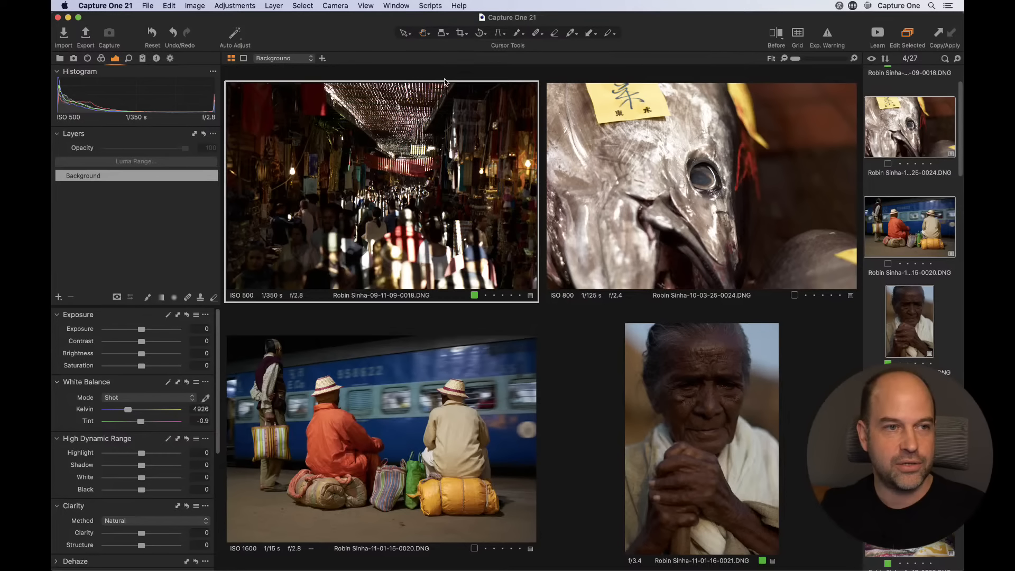
Step: Deselect the market, fish and old-woman images one by one, leaving only the train image
key(Right)
key(Right)
key(Left)
key(Left)
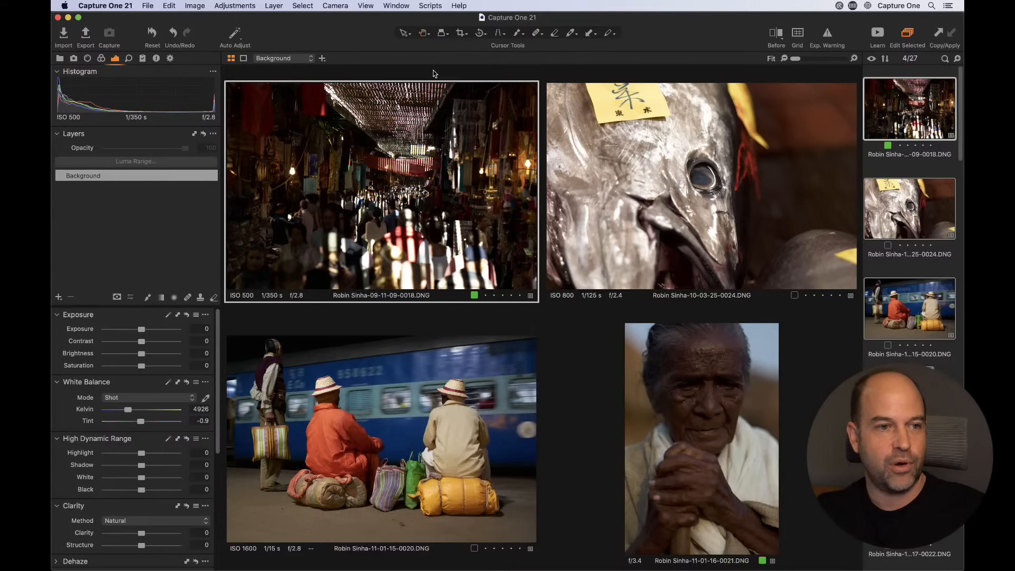
key(slash)
key(Right)
key(Left)
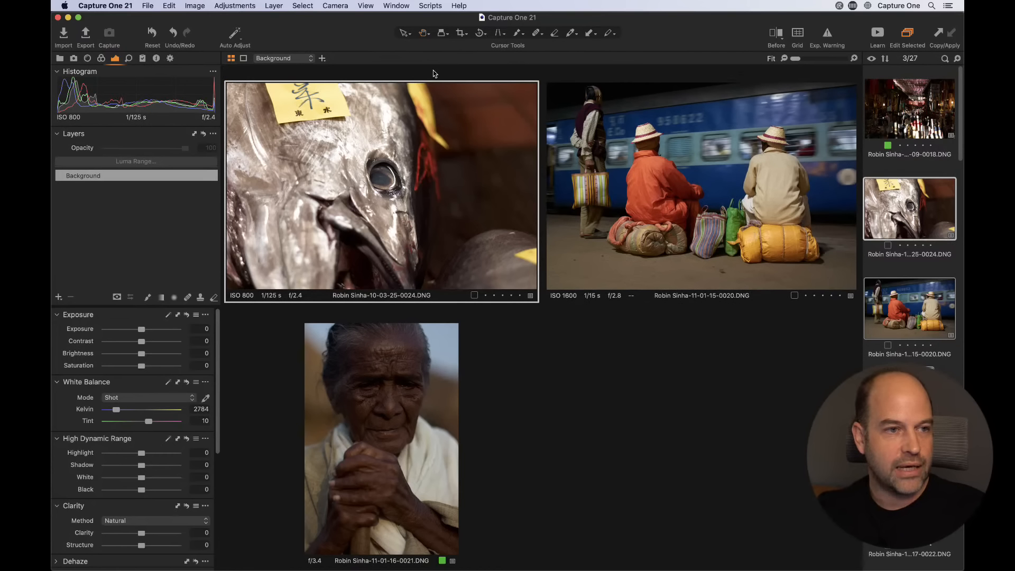
key(slash)
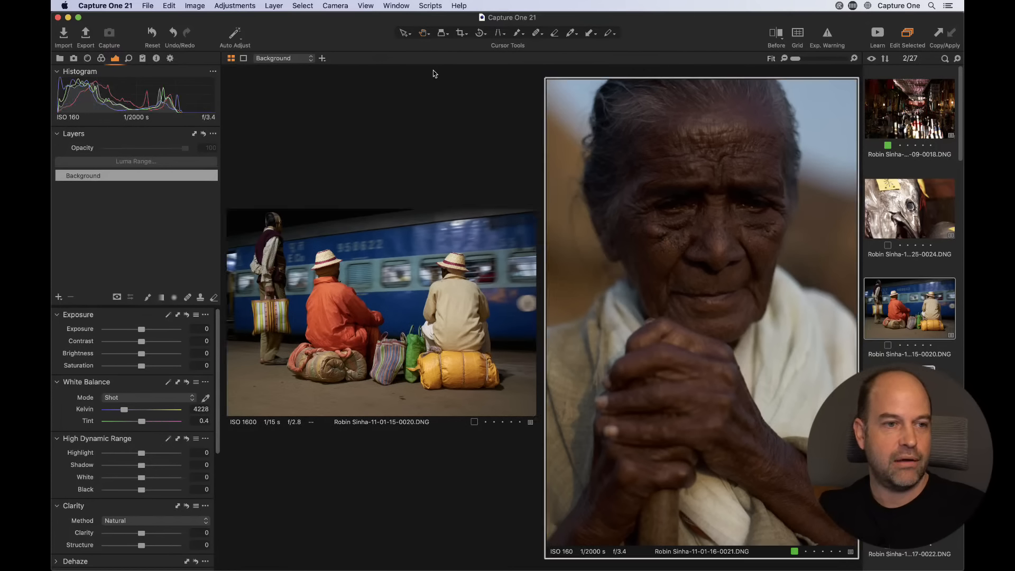
key(Left)
key(Right)
key(Left)
key(Right)
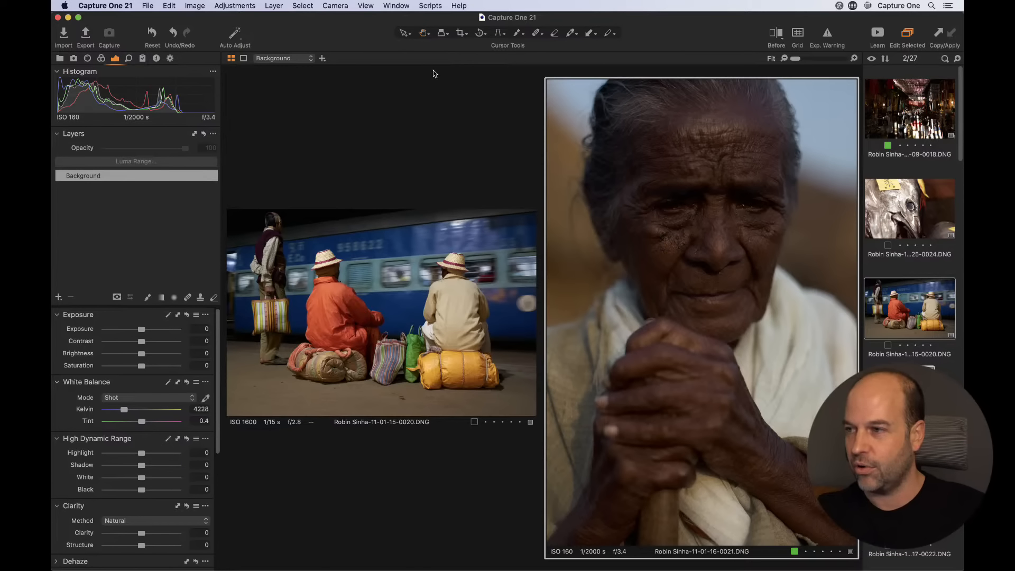
key(slash)
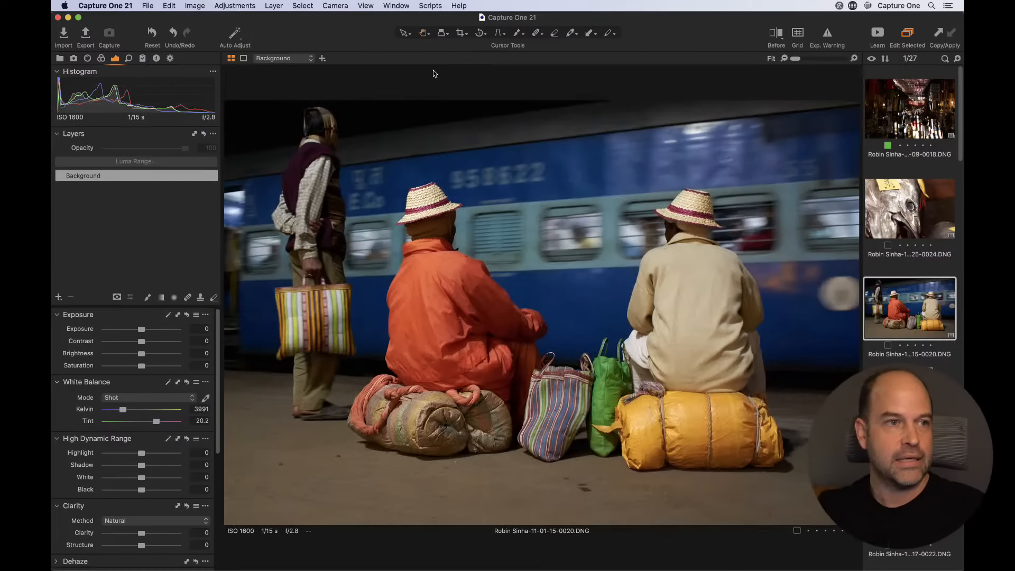
click(301, 4)
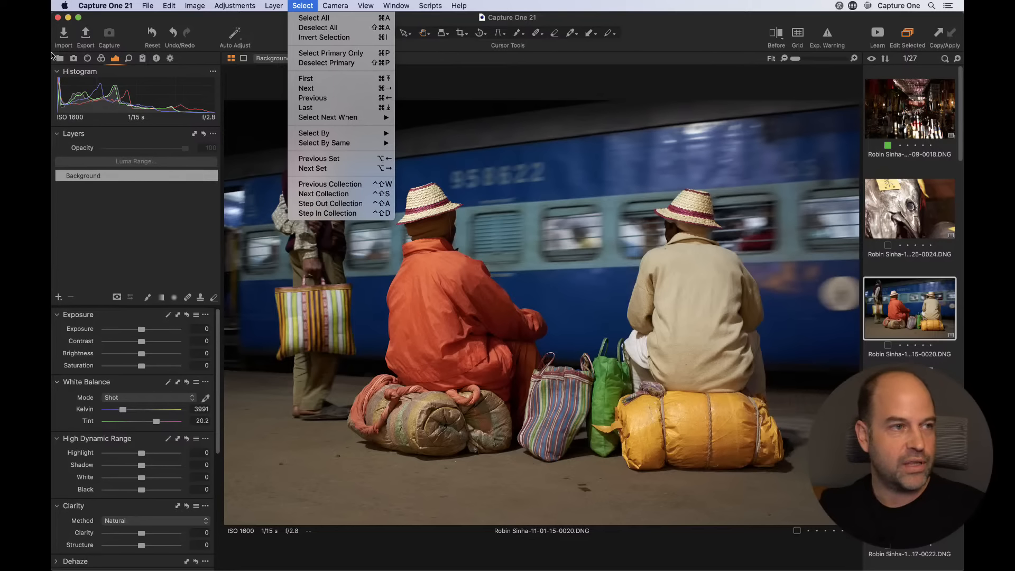
Step: In the Library, expand the Get the Most... Layers group and open All Photos
click(75, 84)
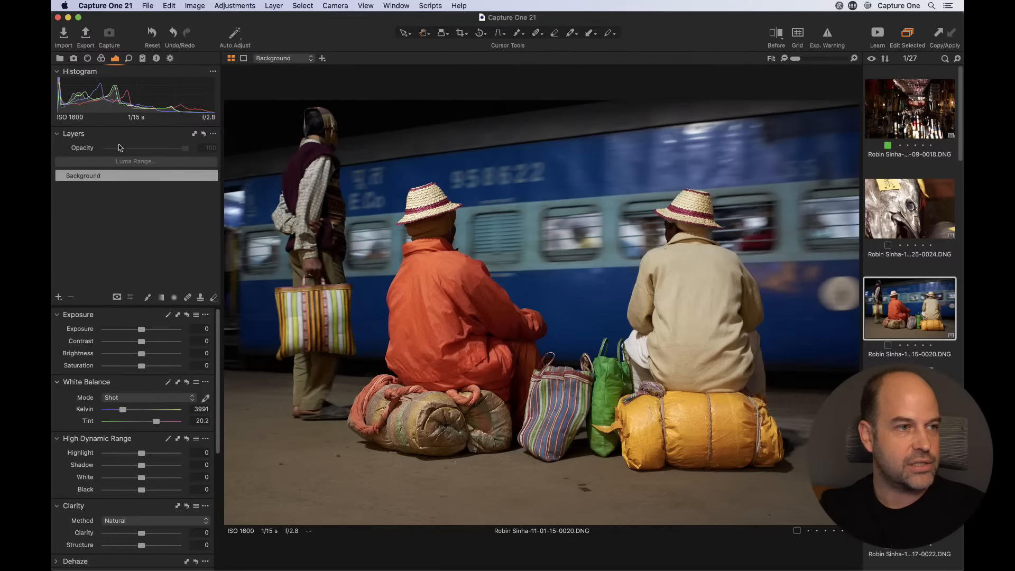
click(60, 58)
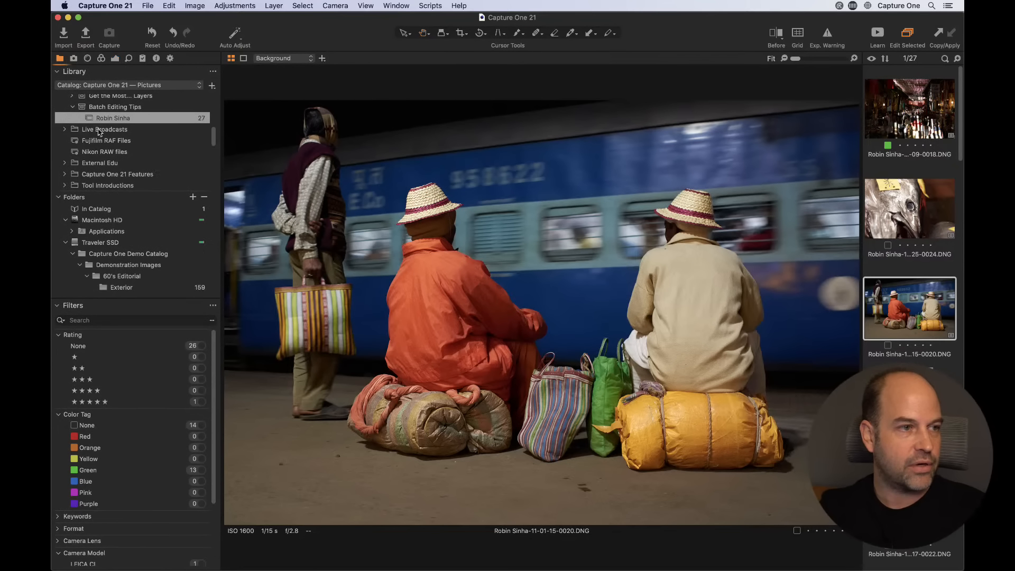
scroll(98, 131, down, 10)
scroll(98, 131, down, 10)
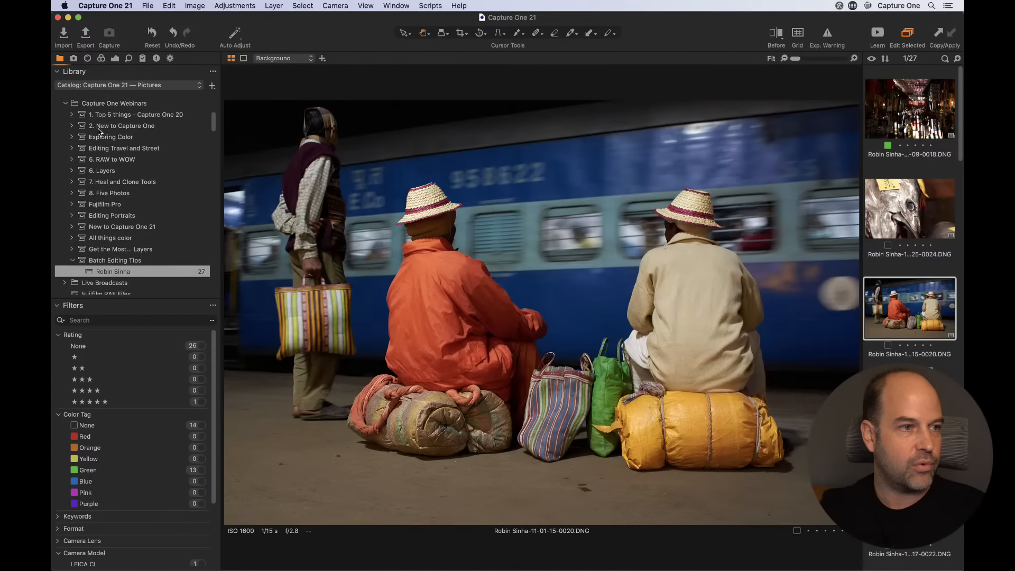
scroll(105, 200, down, 3)
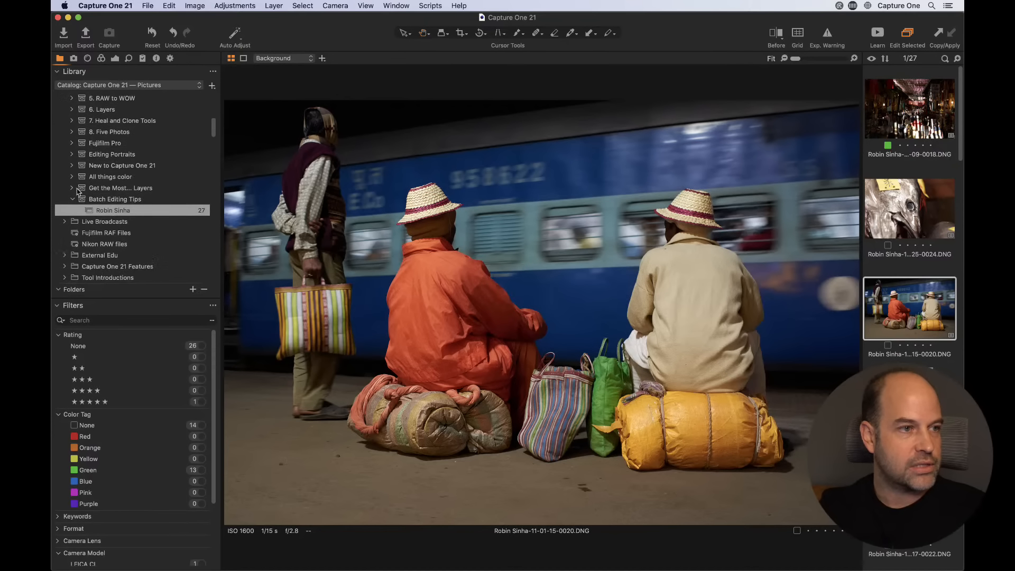
click(72, 188)
click(109, 199)
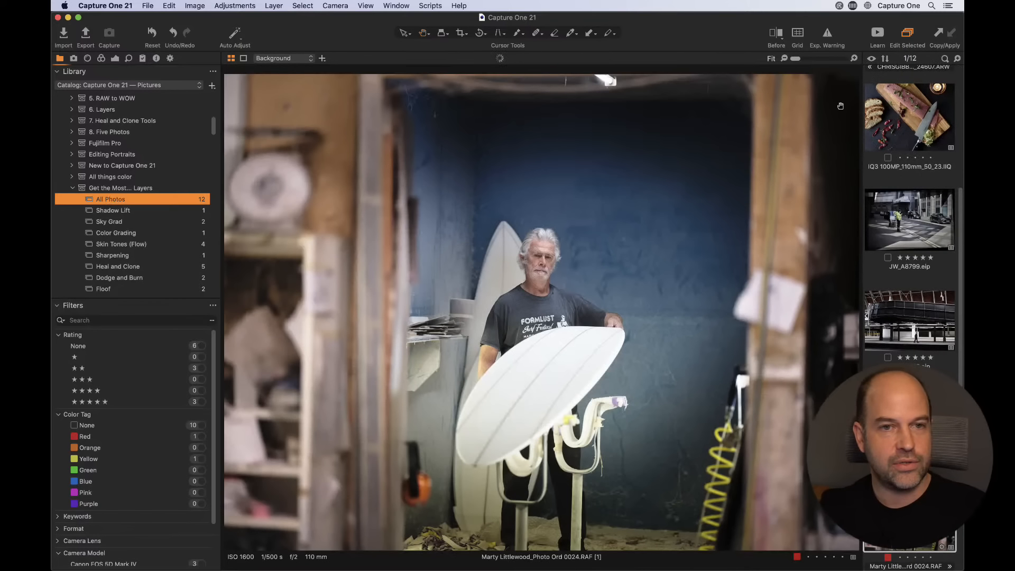
Step: Browse the Sky Grad, Skin Tones (Flow) and Sharpening albums, then return to All Photos
click(142, 223)
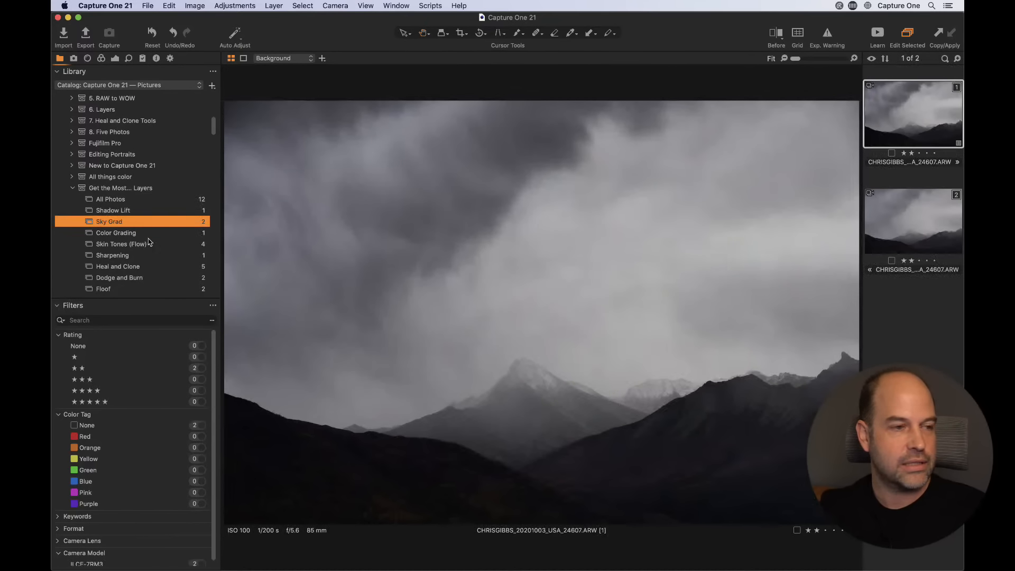
click(149, 242)
click(145, 255)
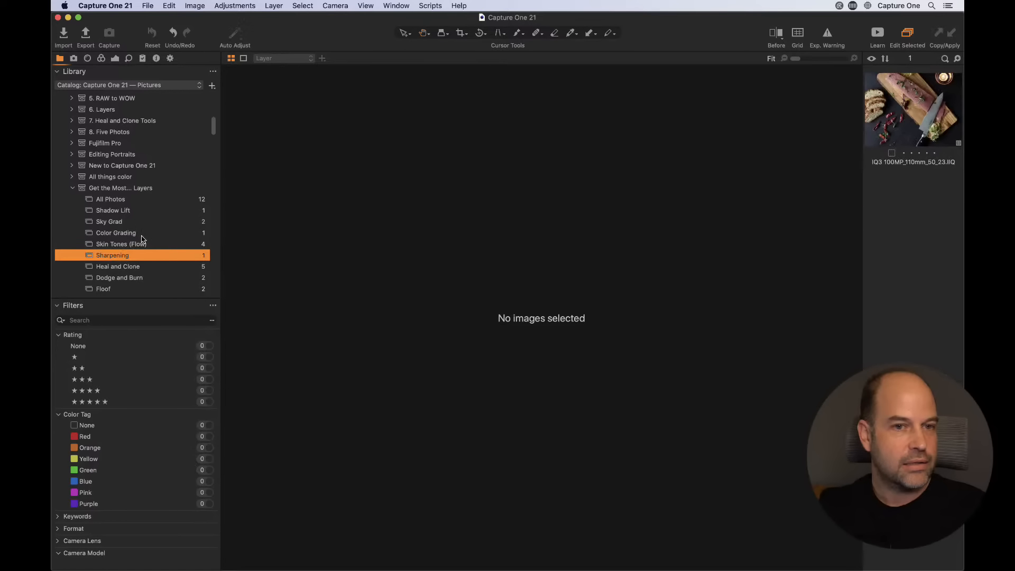
click(129, 201)
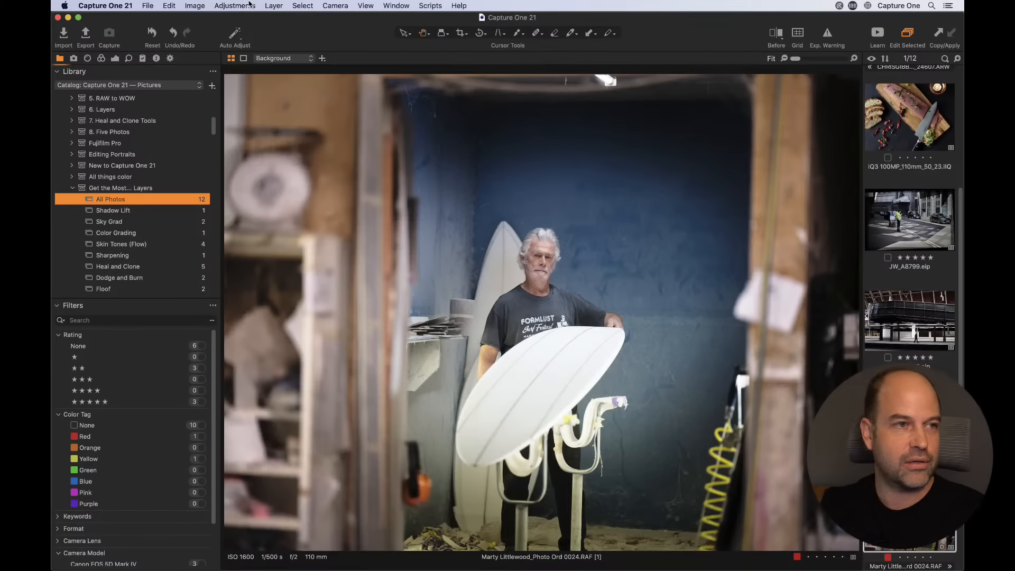
click(303, 5)
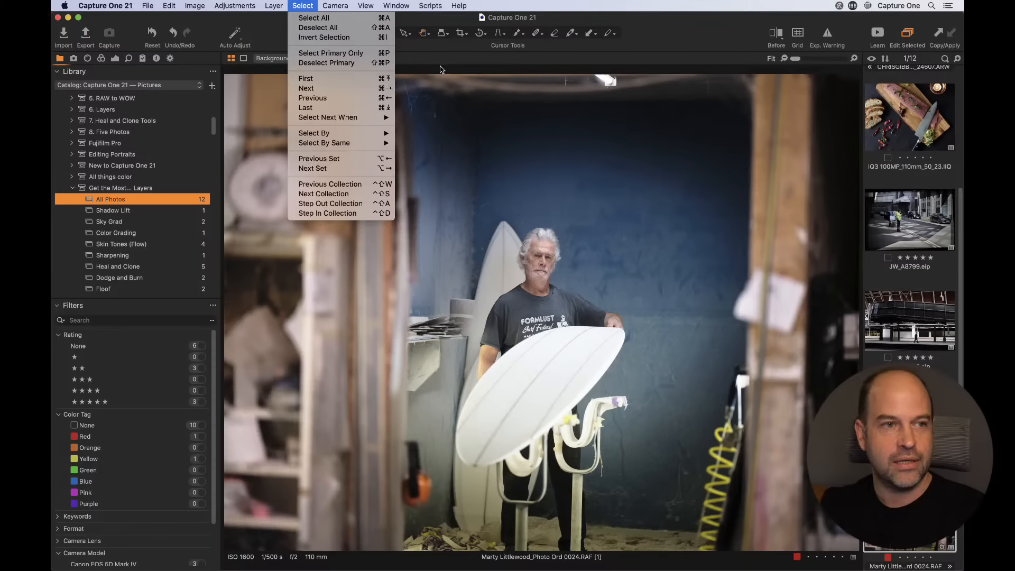
Step: Jump to the first image, colour-tag the food and street photos, and return to the surfboard photo
click(499, 61)
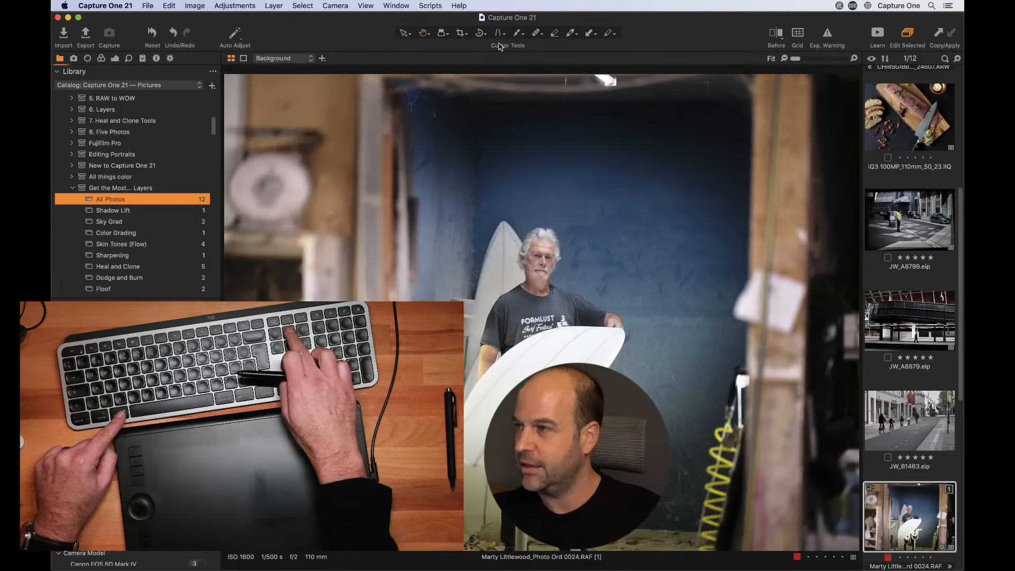
key(super+Home)
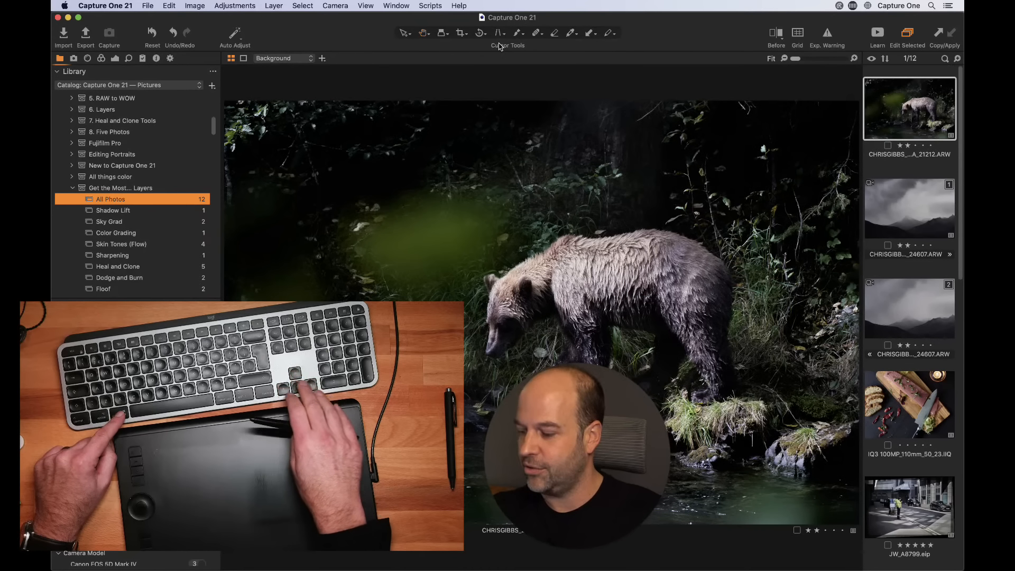
key(super+Right)
key(super+Right)
key(super+Right)
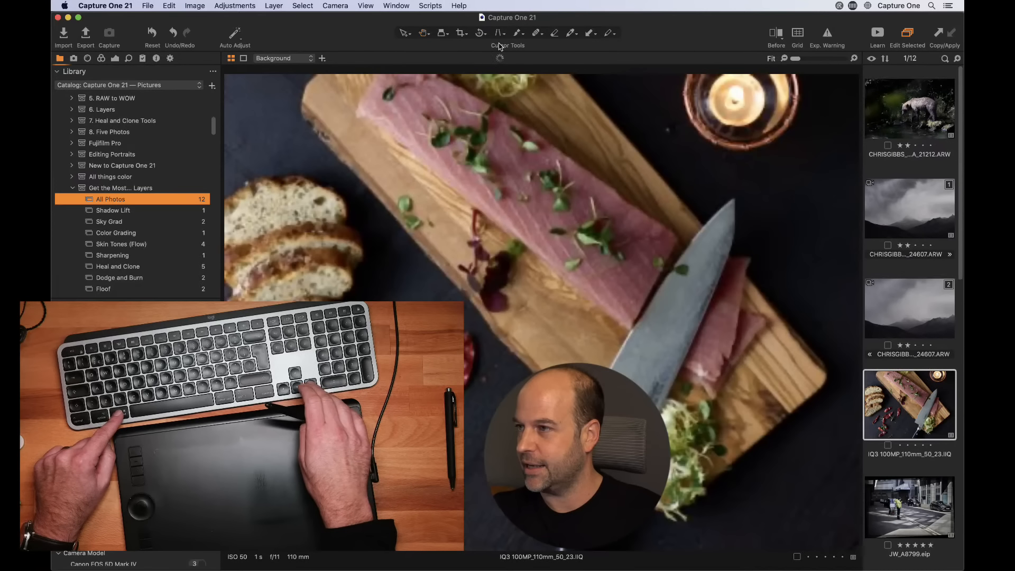
key(super+Left)
key(plus)
key(super+Right)
key(super+Right)
key(super+Right)
key(super+Right)
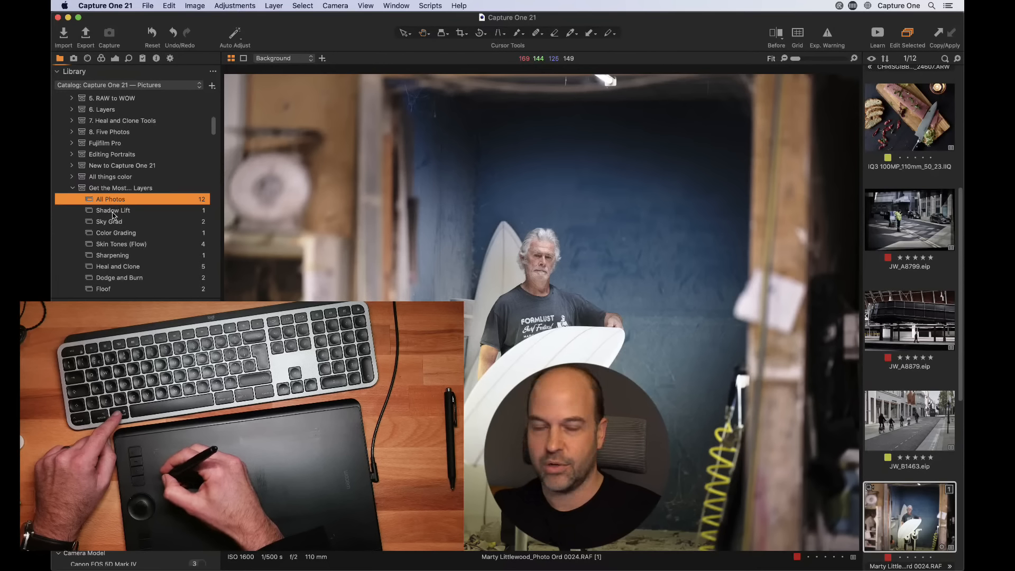
click(303, 5)
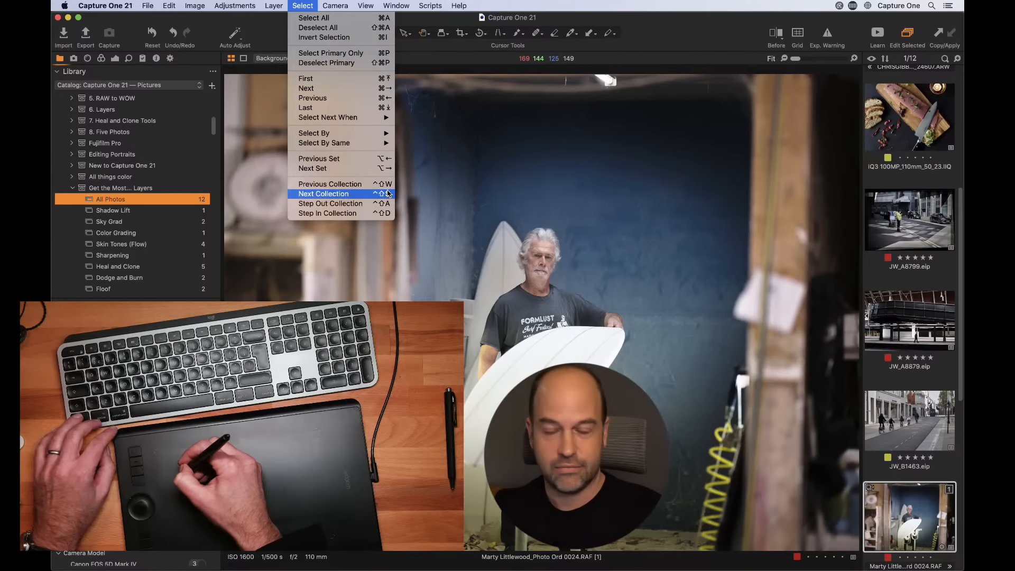
click(503, 164)
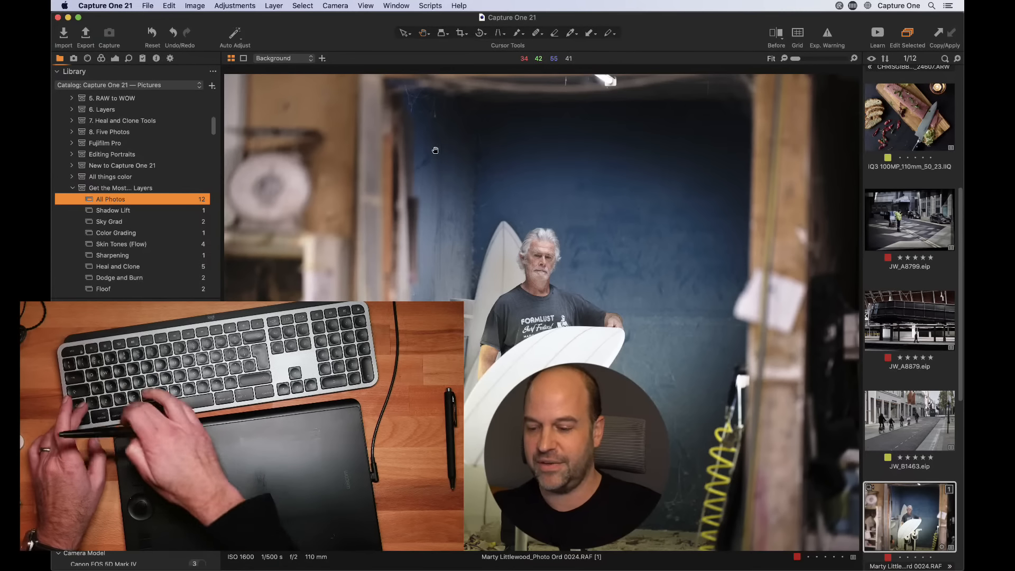
Step: Step through the albums, tagging the Shadow Lift bear photo green, then show the first Skin Tones (Flow) image
key(ctrl+shift+s)
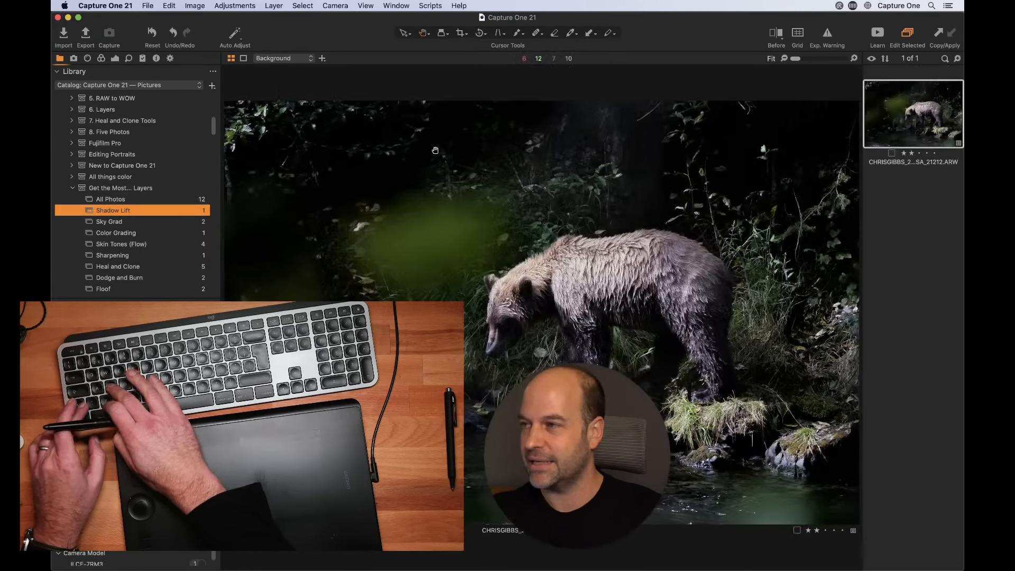
key(plus)
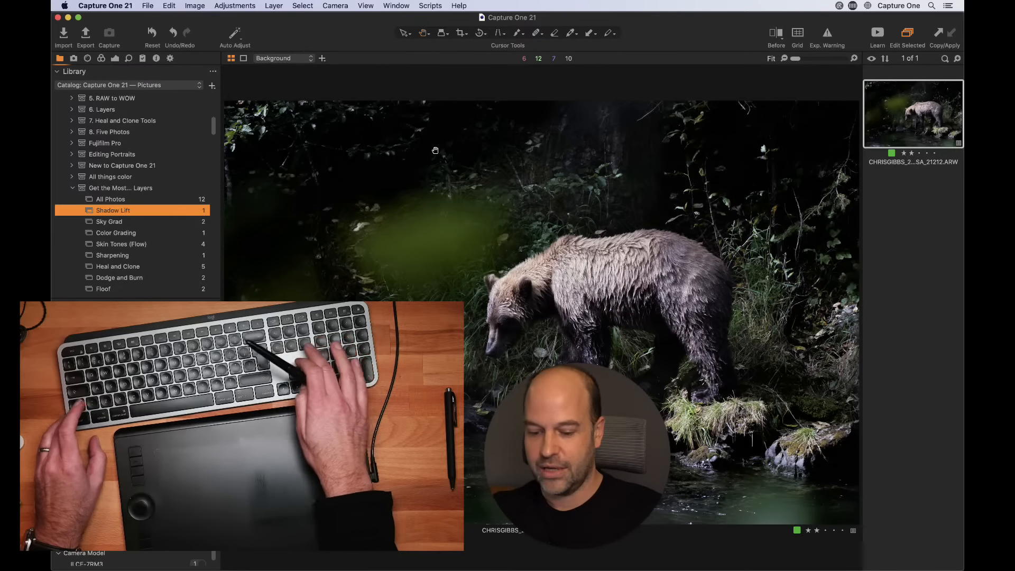
key(ctrl+shift+s)
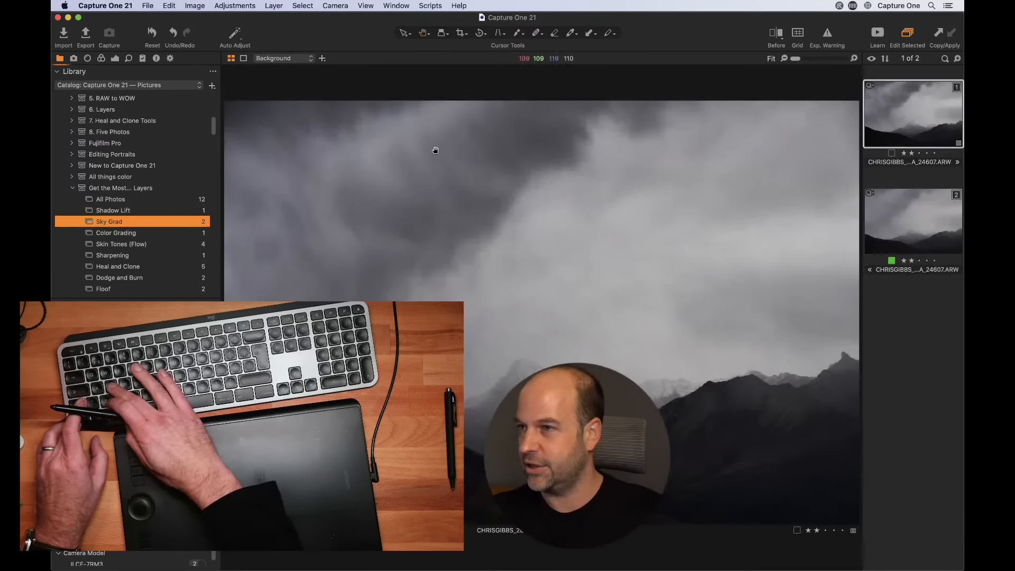
key(ctrl+shift+s)
key(ctrl+shift+s)
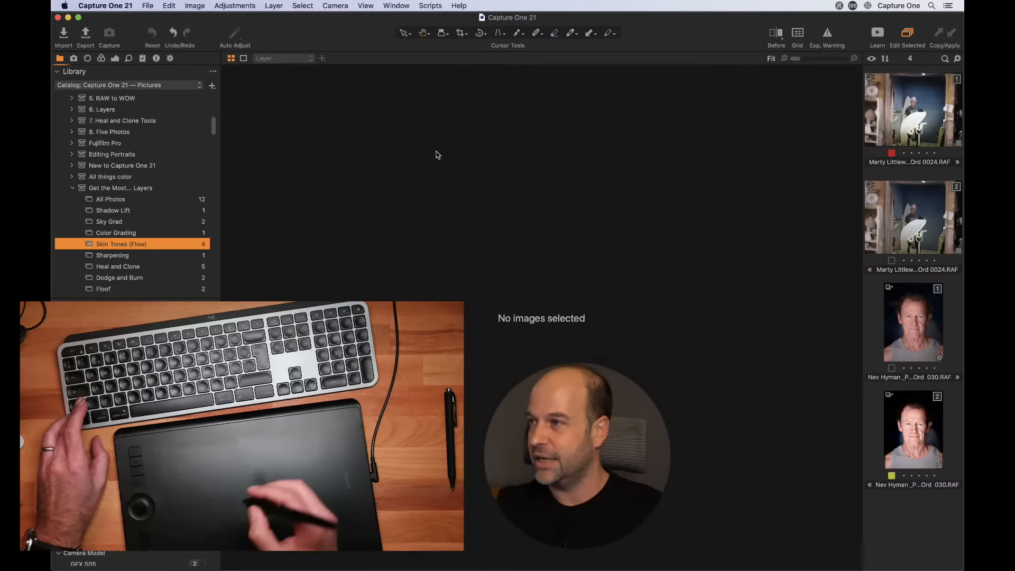
click(875, 119)
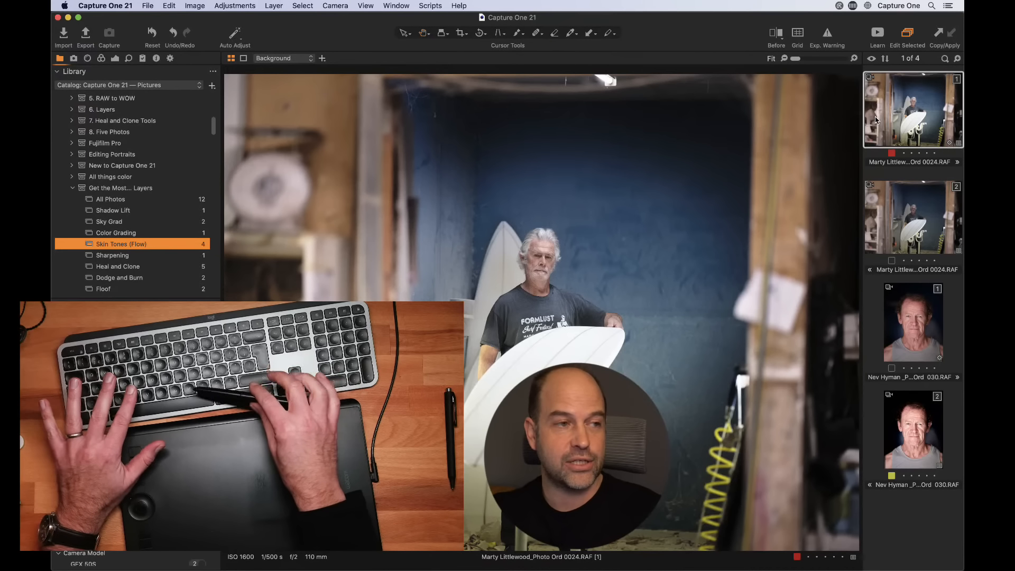
scroll(114, 213, down, 10)
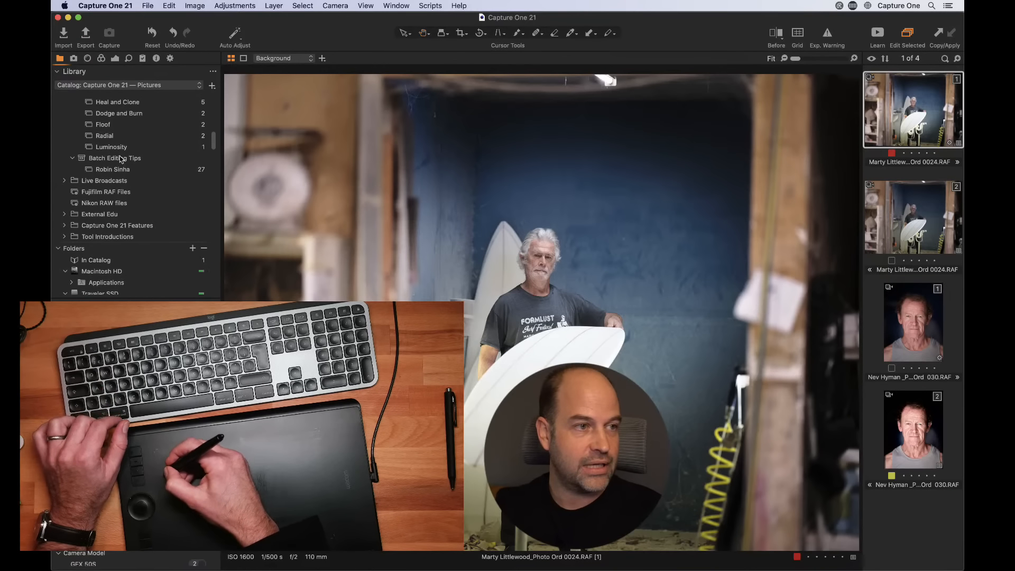
Step: In the Robin Sinha album, select all 13 green-tagged photos with Select By Same > Color Tag (Green)
click(127, 170)
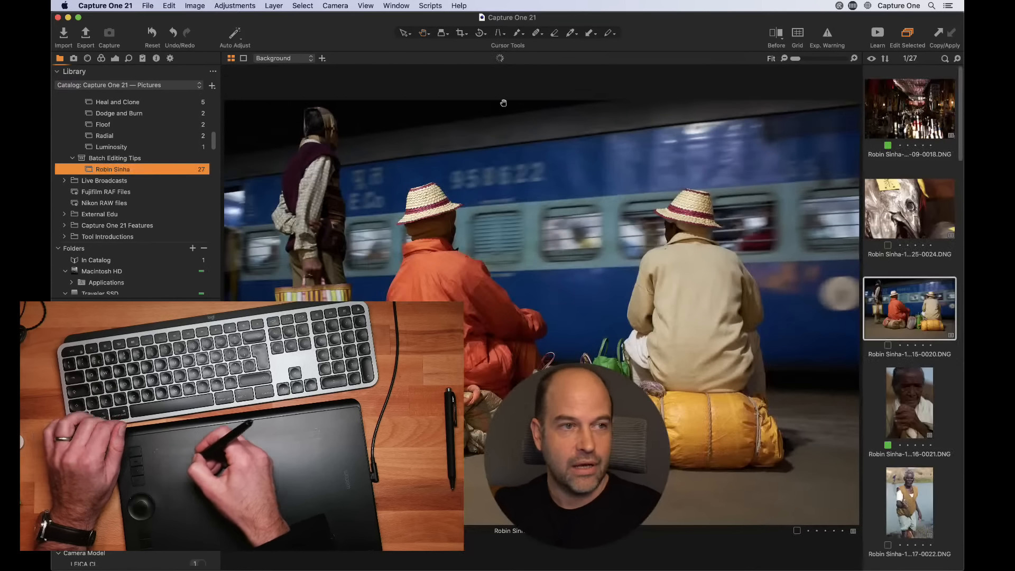
click(297, 4)
key(Escape)
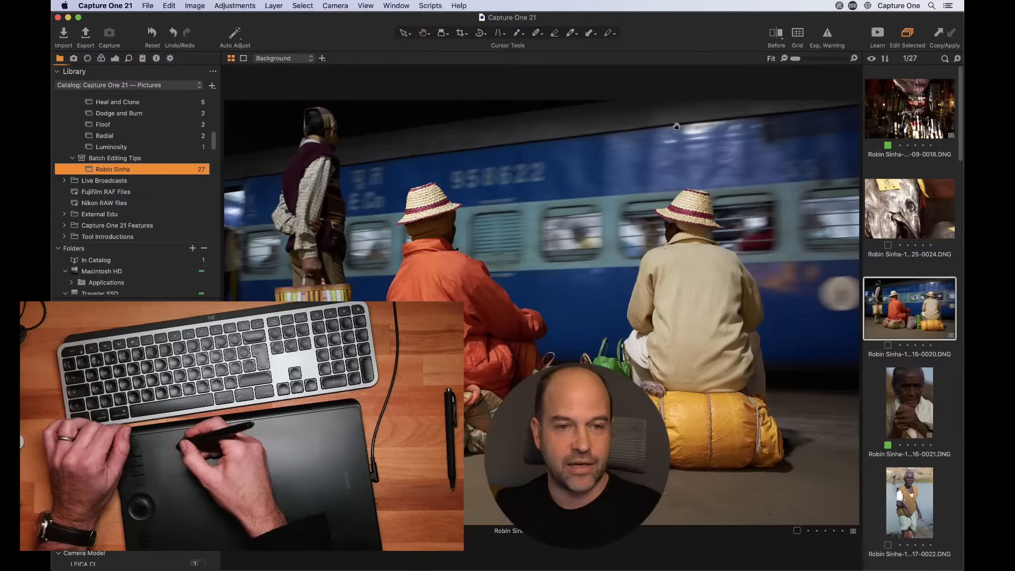
right_click(921, 300)
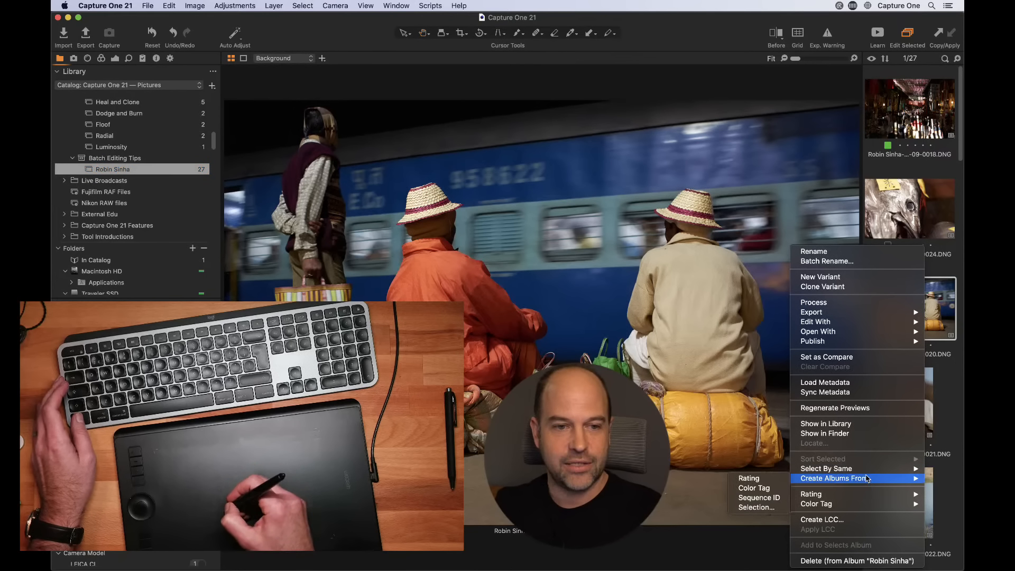
mouse_move(858, 472)
key(Escape)
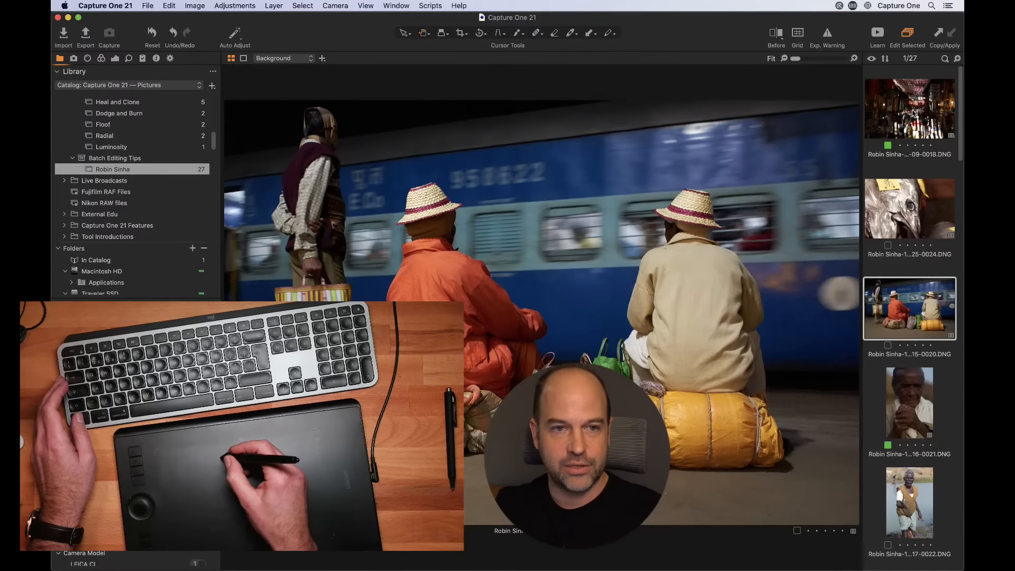
click(891, 106)
right_click(892, 106)
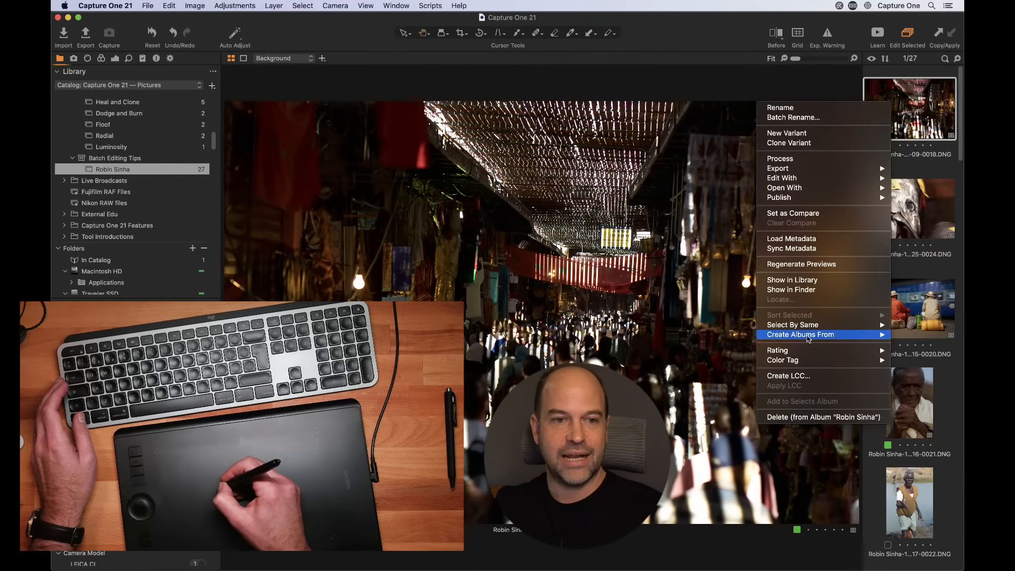
mouse_move(806, 328)
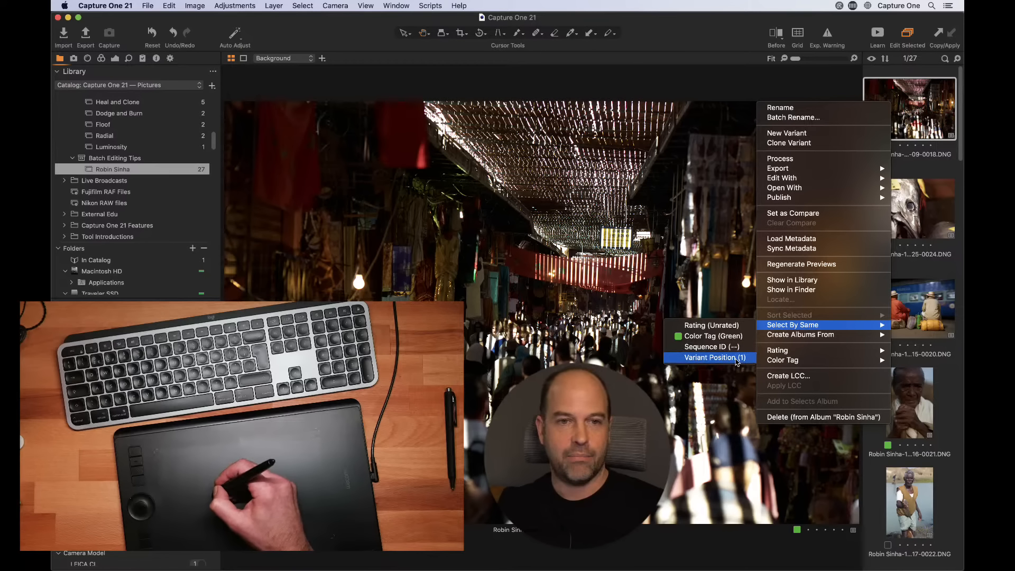
click(712, 337)
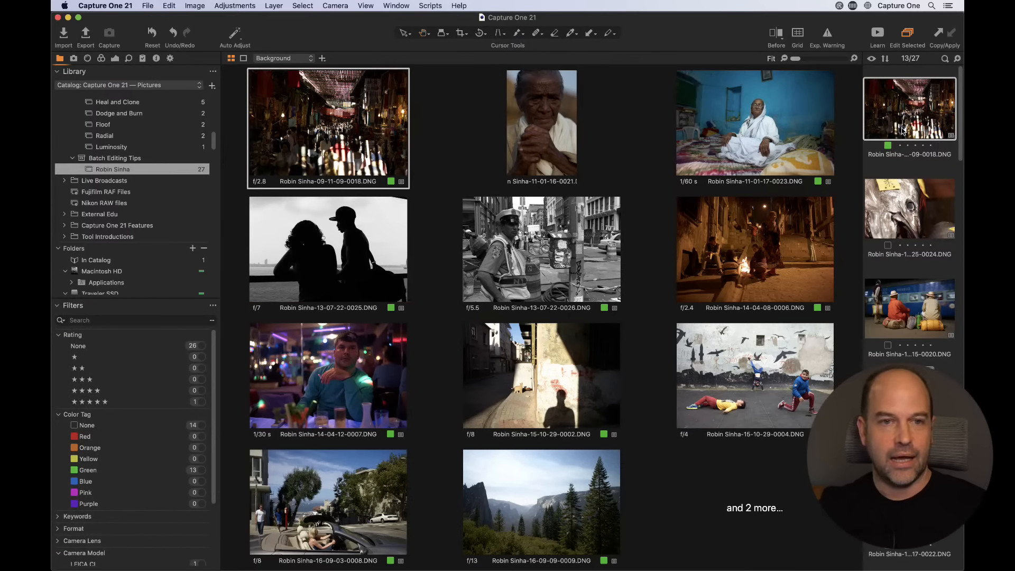
Step: Starting from the market photo, select every unrated photo with Select By Same > Rating
click(904, 171)
click(905, 125)
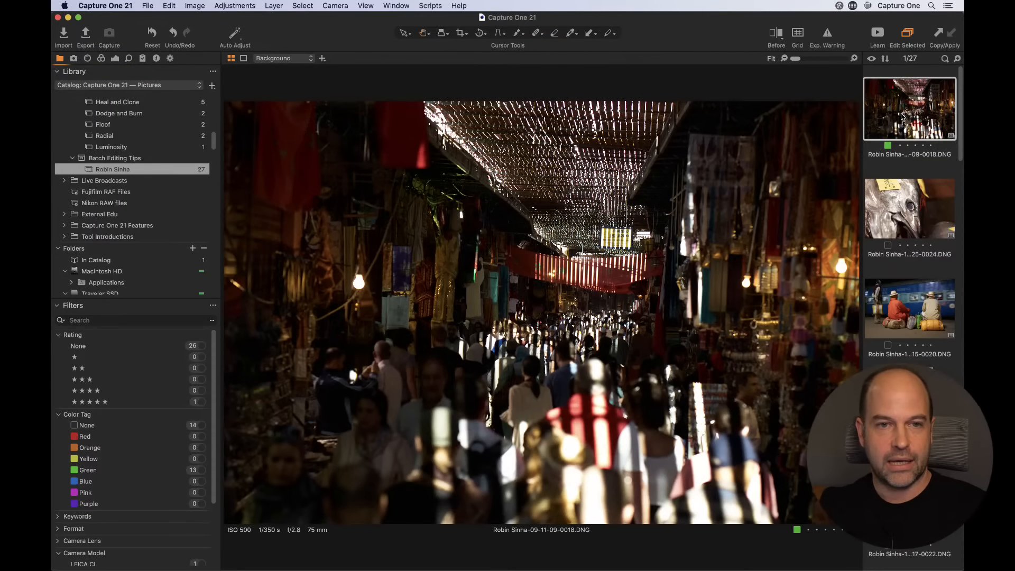
right_click(903, 116)
mouse_move(858, 336)
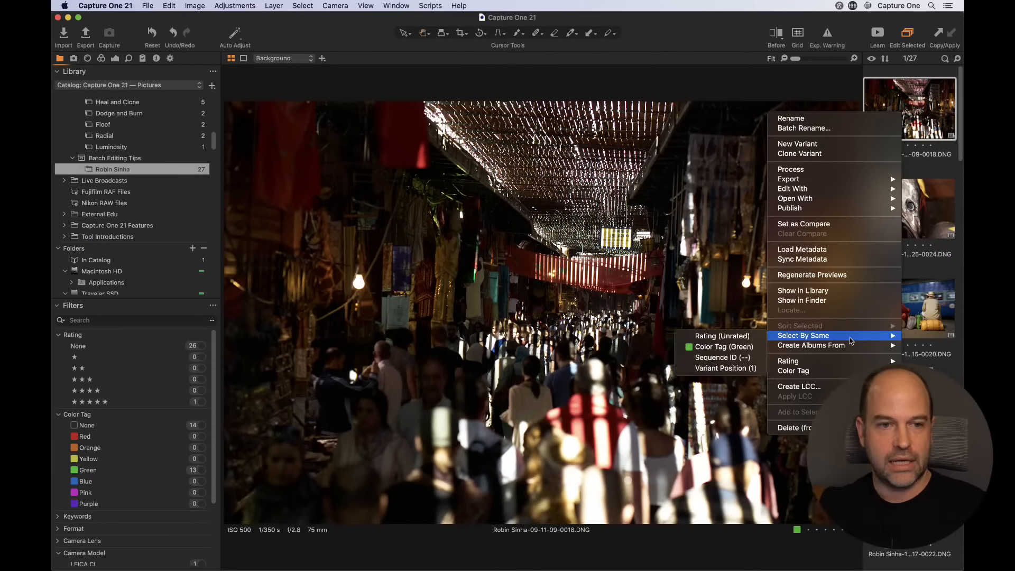
click(726, 337)
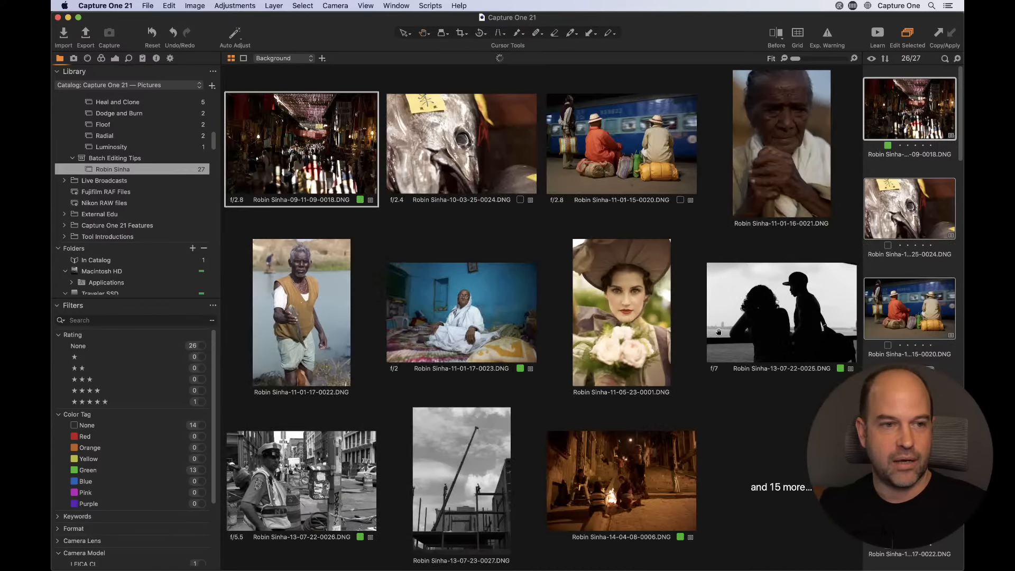
Step: Select all one-star photos together by same rating, starting from the market photo
click(908, 150)
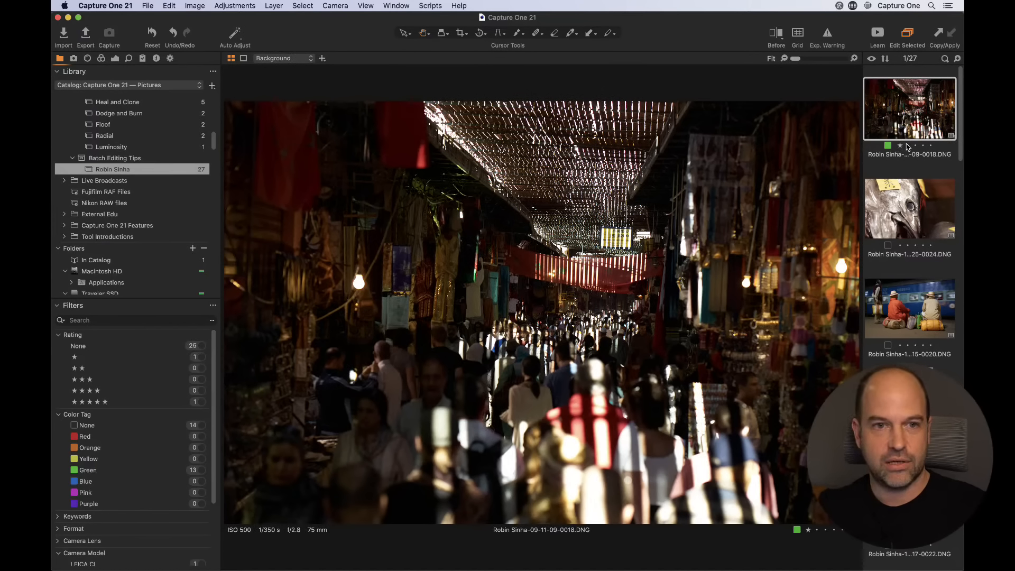
right_click(884, 116)
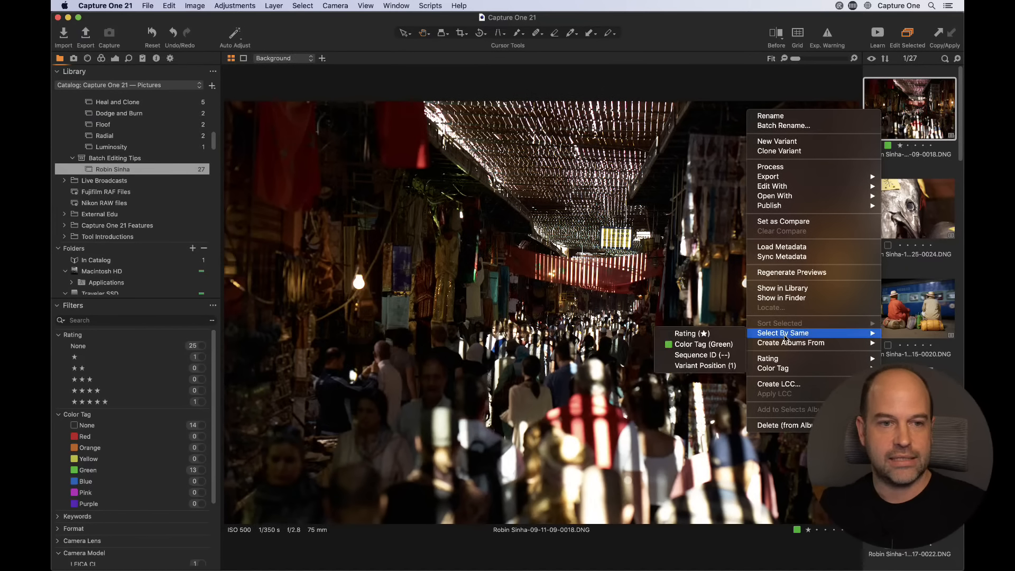
click(695, 334)
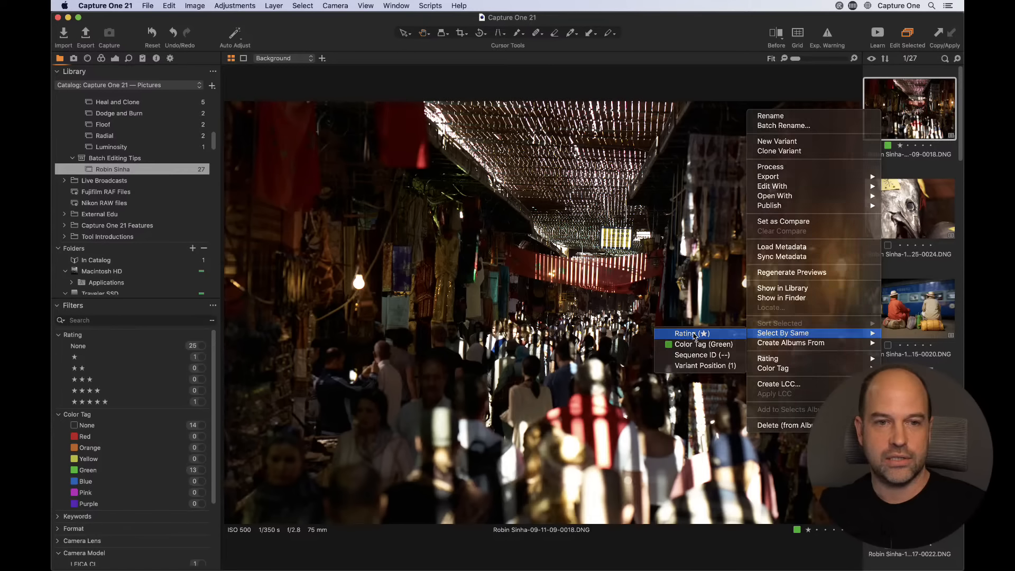
click(910, 226)
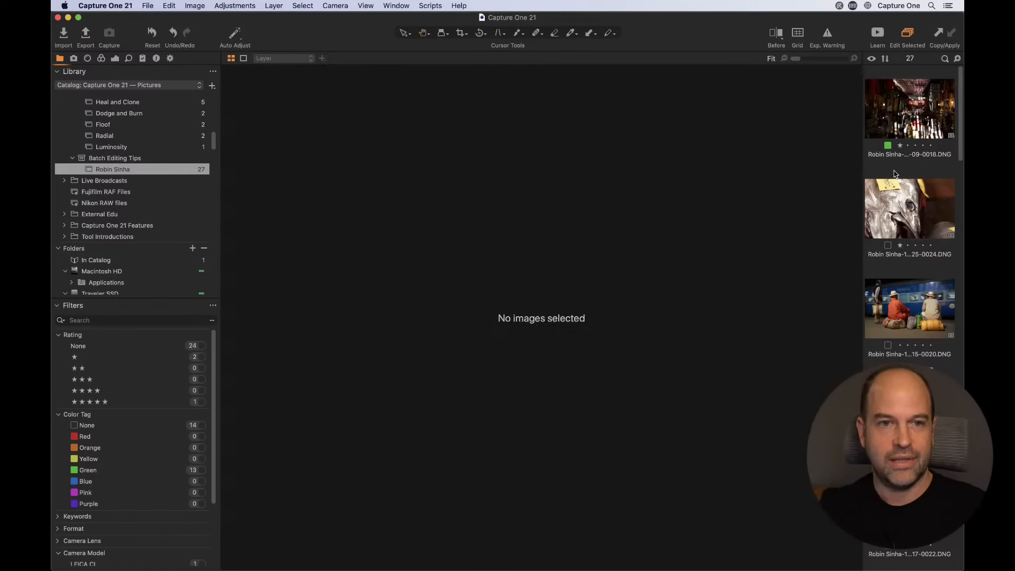
click(896, 106)
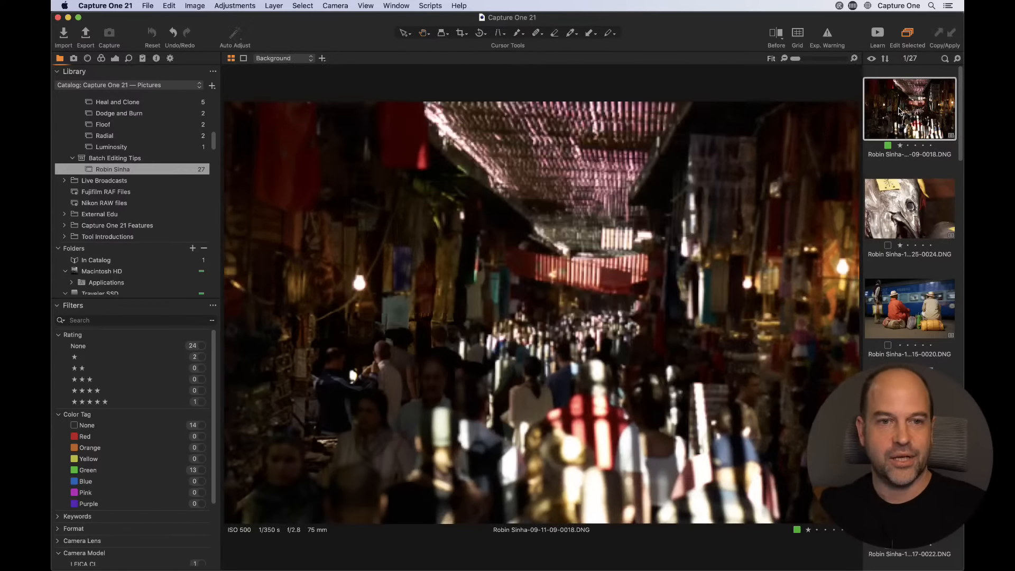
right_click(896, 105)
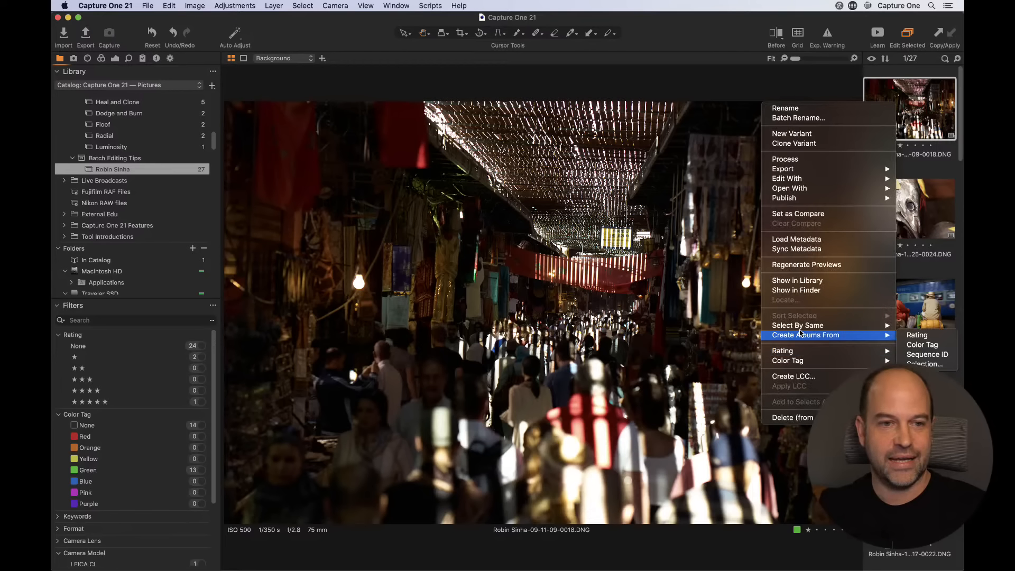
mouse_move(764, 324)
click(707, 326)
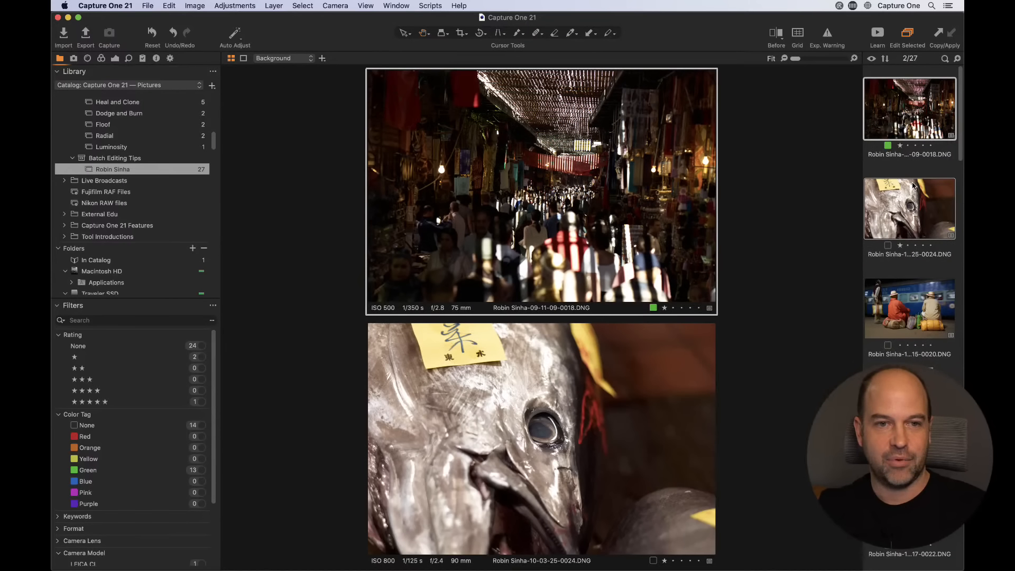
Step: Regenerate the market preview, select by same variant position, then select all 27 photos
click(899, 173)
click(898, 112)
right_click(898, 112)
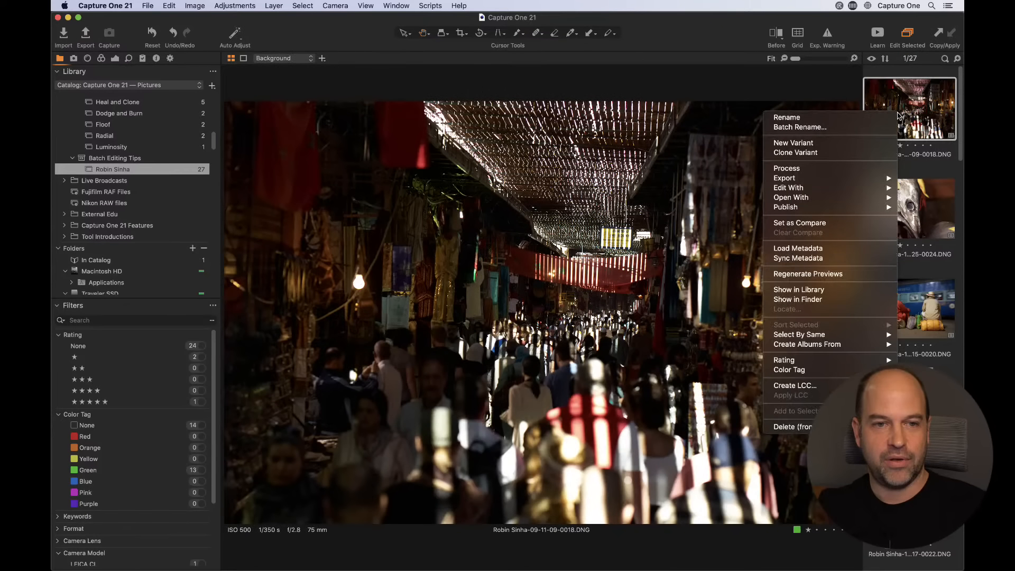
click(842, 274)
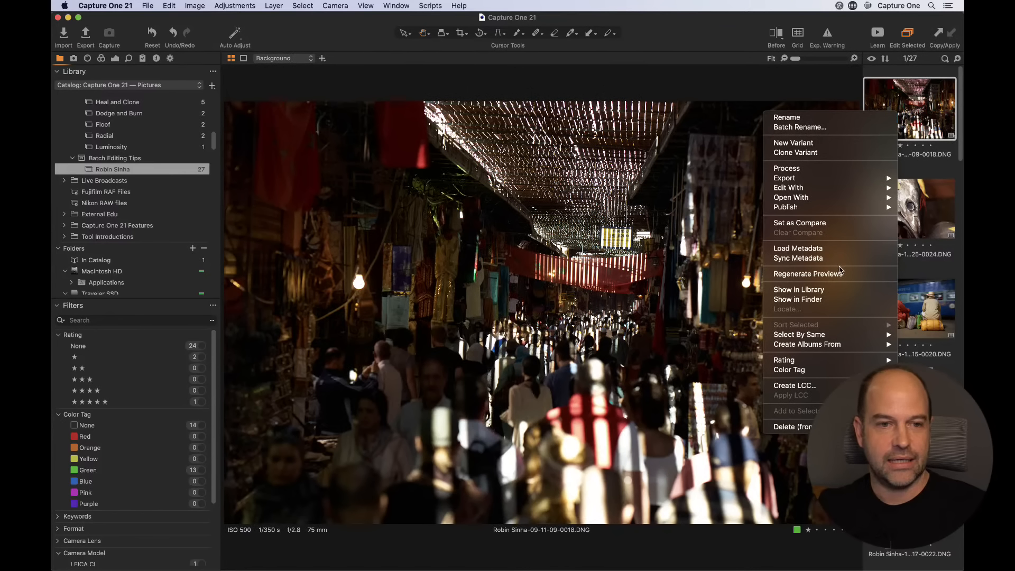
mouse_move(804, 334)
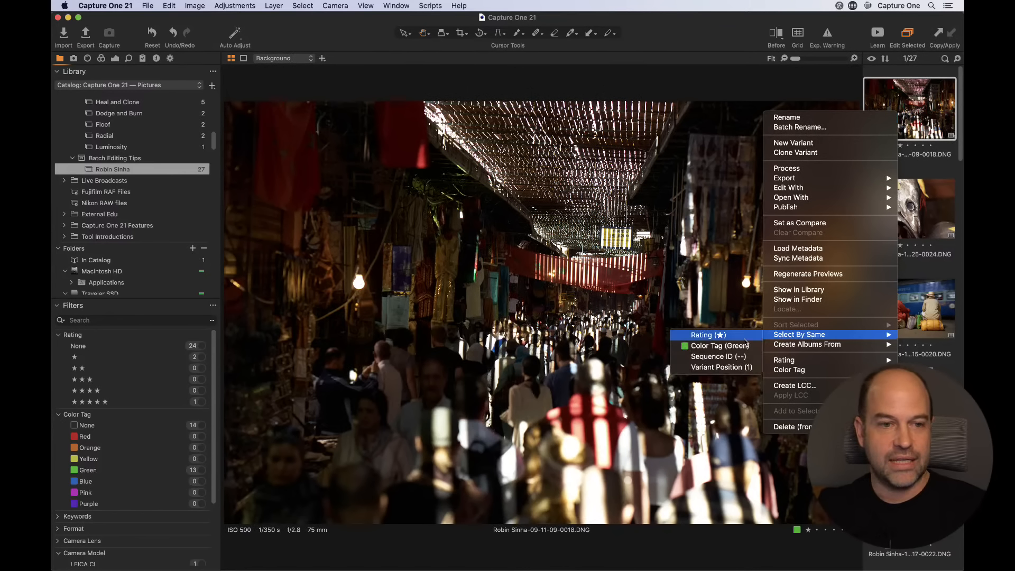
click(715, 369)
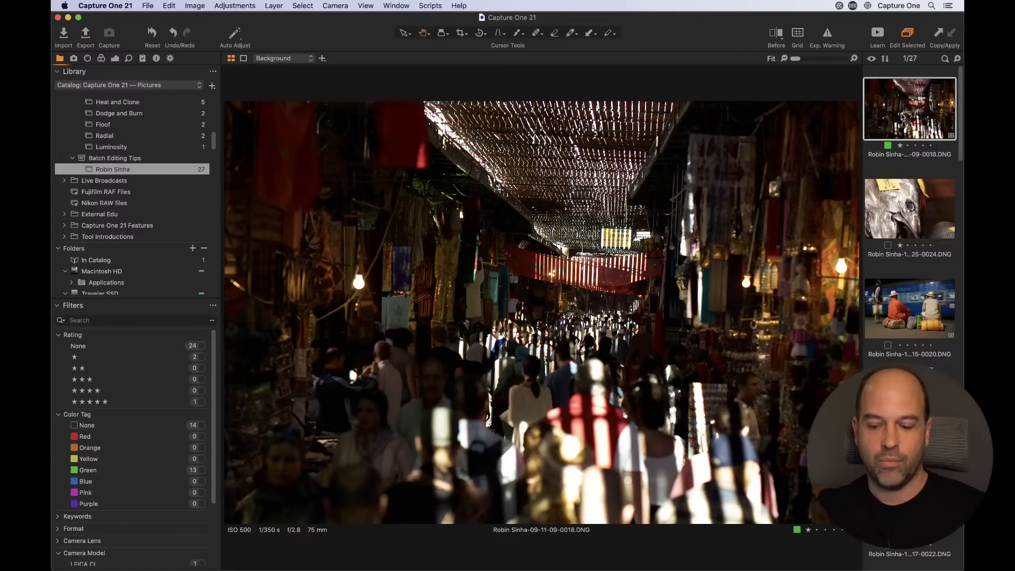
key(super+a)
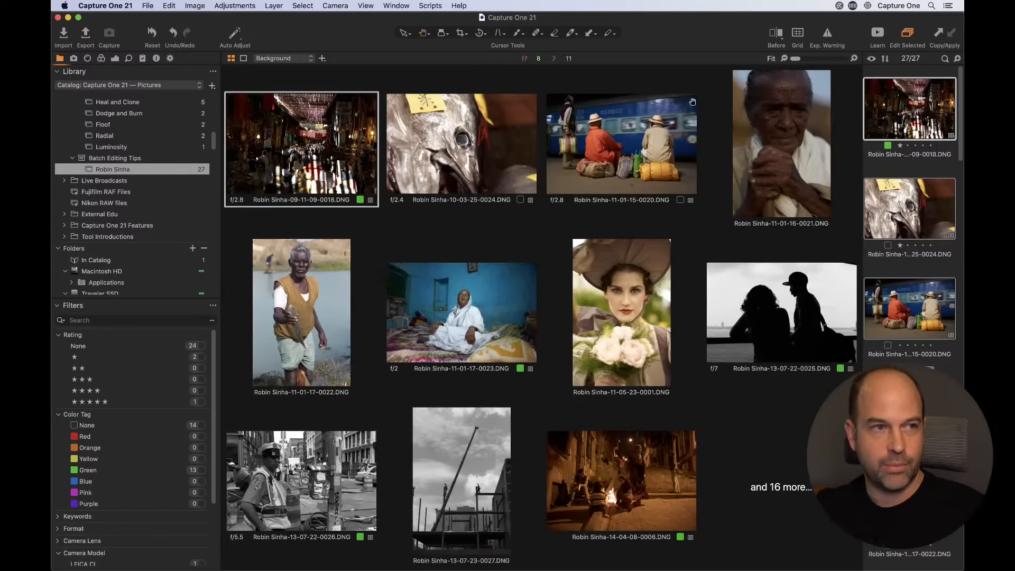
Step: Create a second variant of every image with Image > New Variant
click(294, 6)
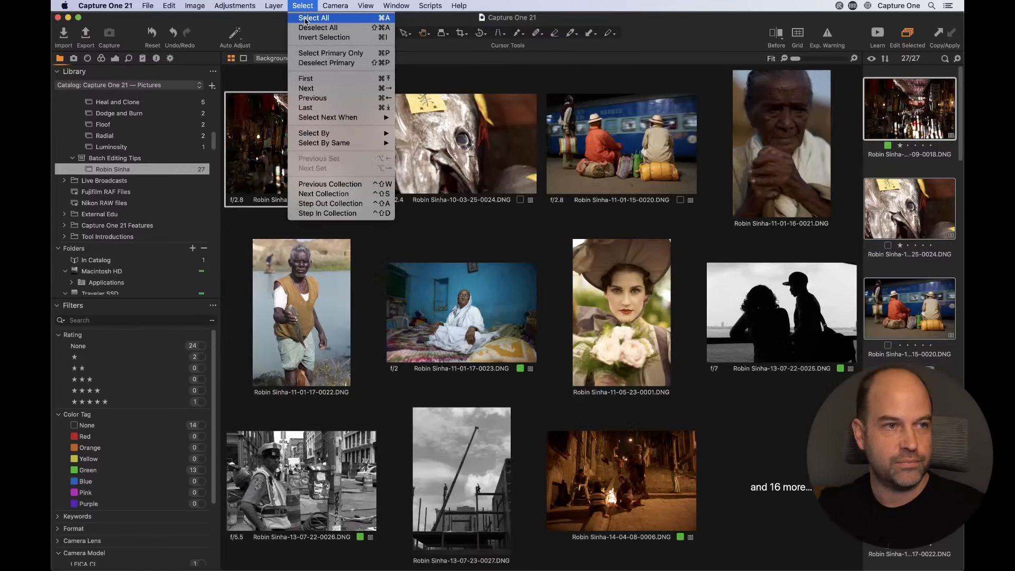
click(289, 5)
click(189, 4)
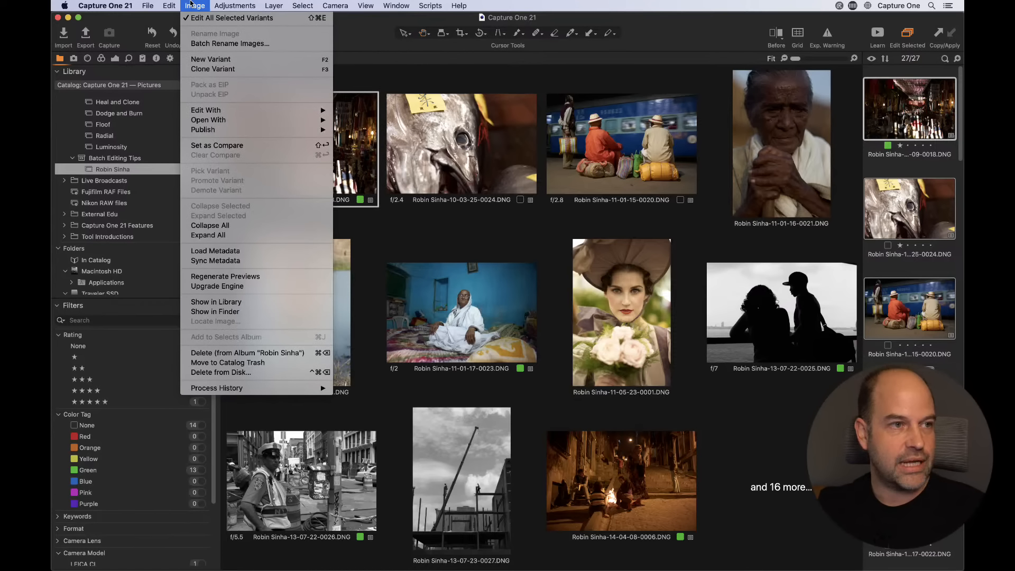
click(198, 61)
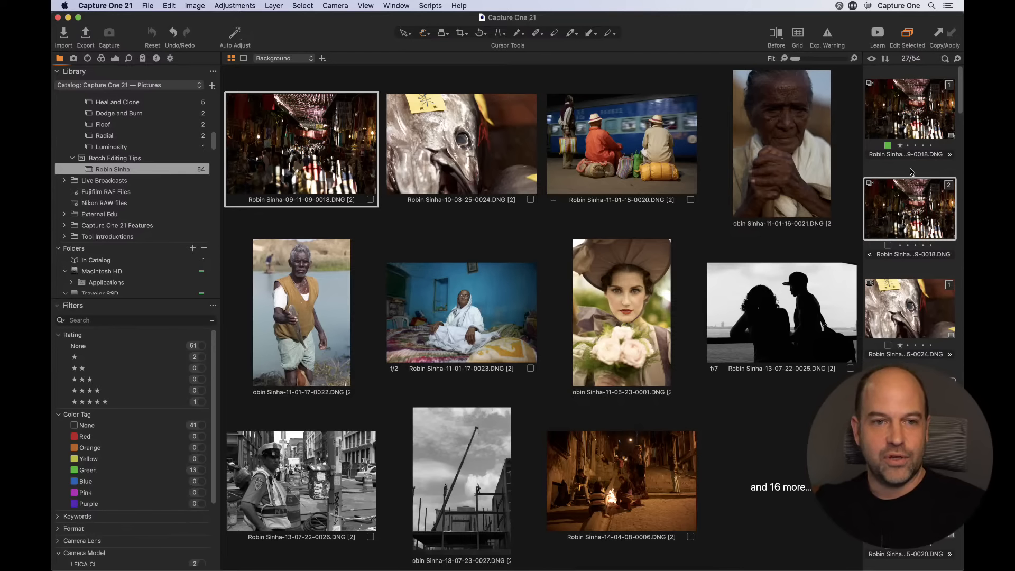
Step: Select all 27 second variants via Select By Same > Variant Position (2)
click(940, 161)
click(907, 196)
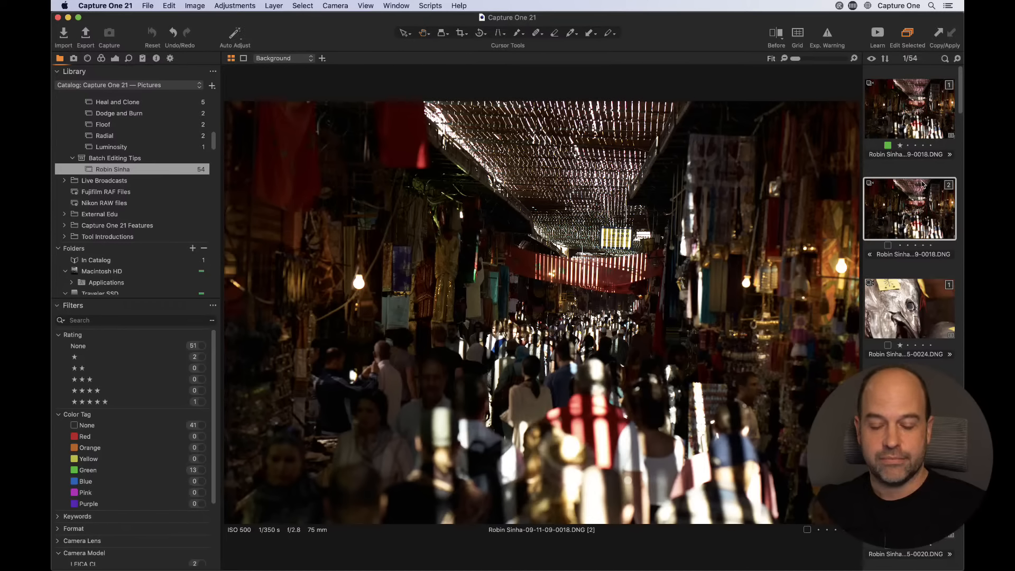
right_click(907, 210)
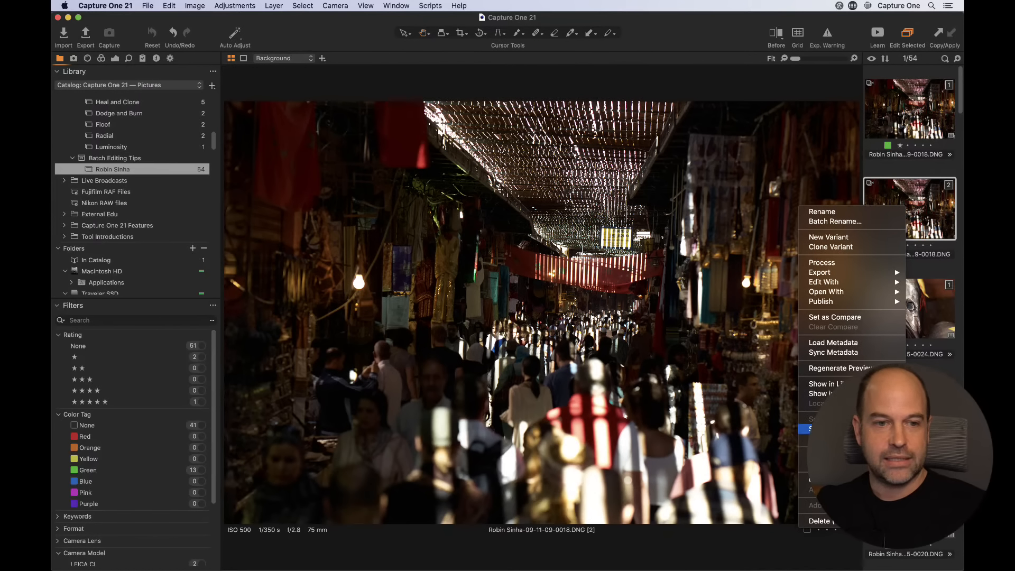
mouse_move(825, 429)
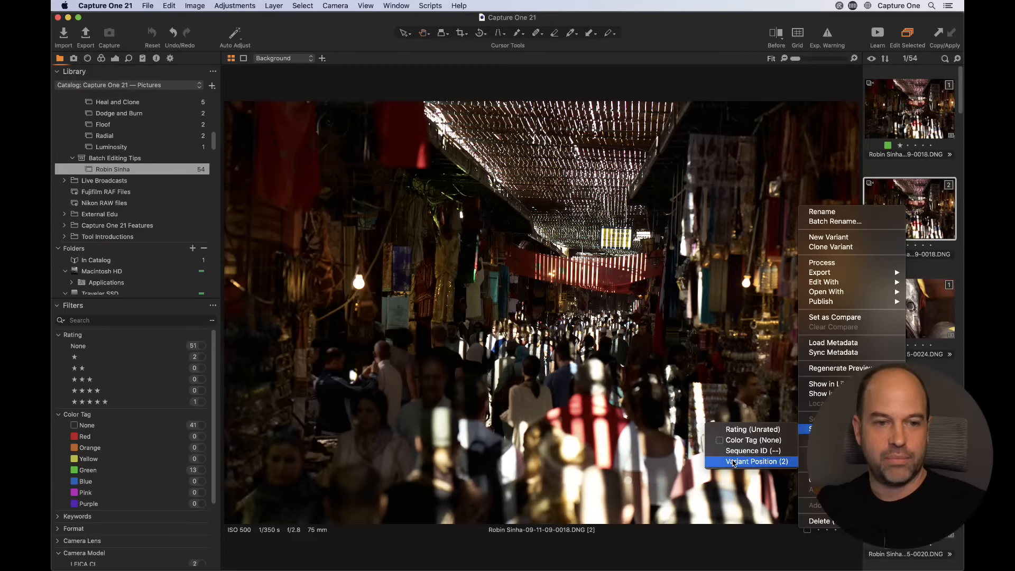
click(785, 463)
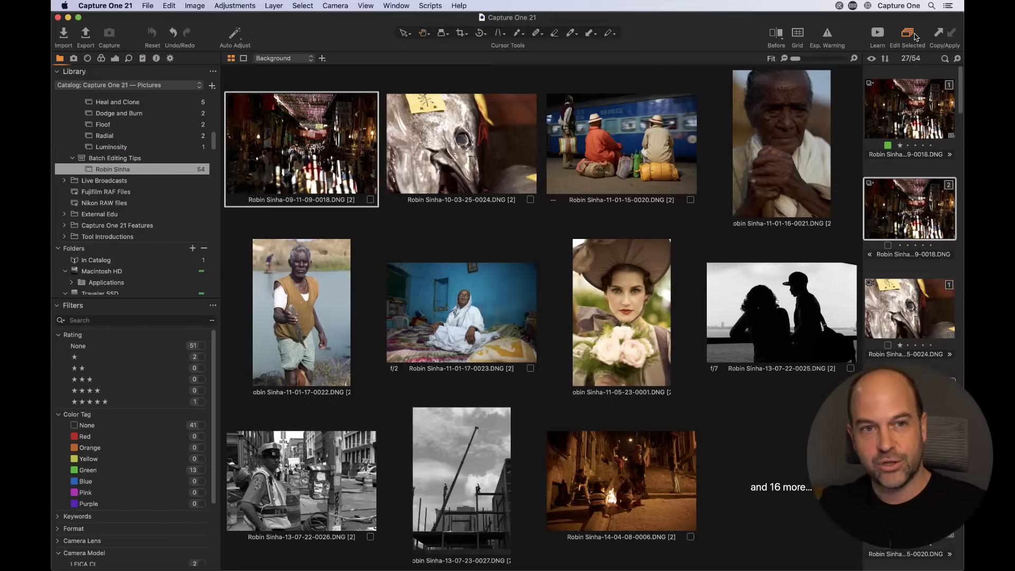
Step: Apply the BW-100 - I style to the selected variants and step through the results
click(142, 58)
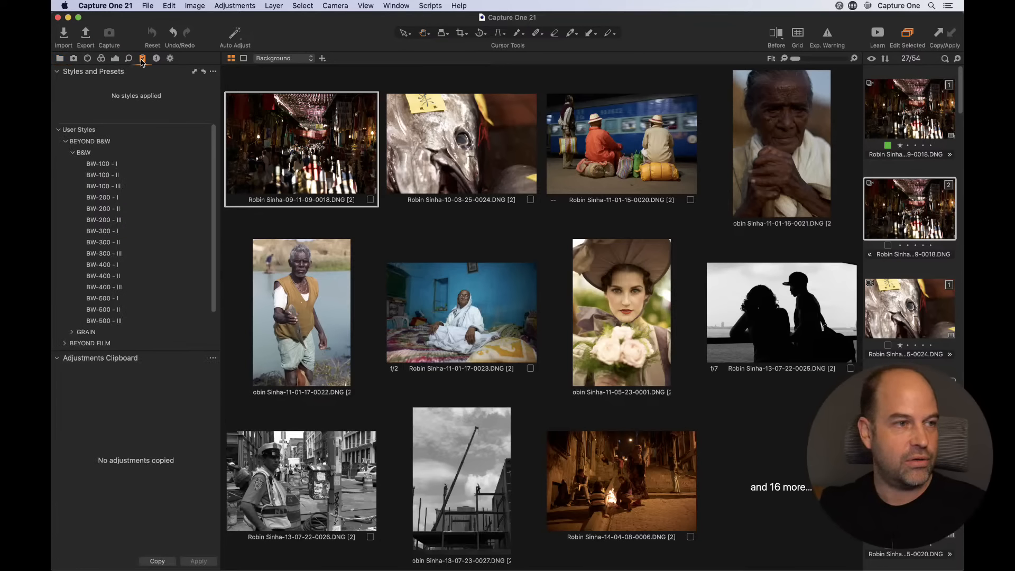
click(96, 166)
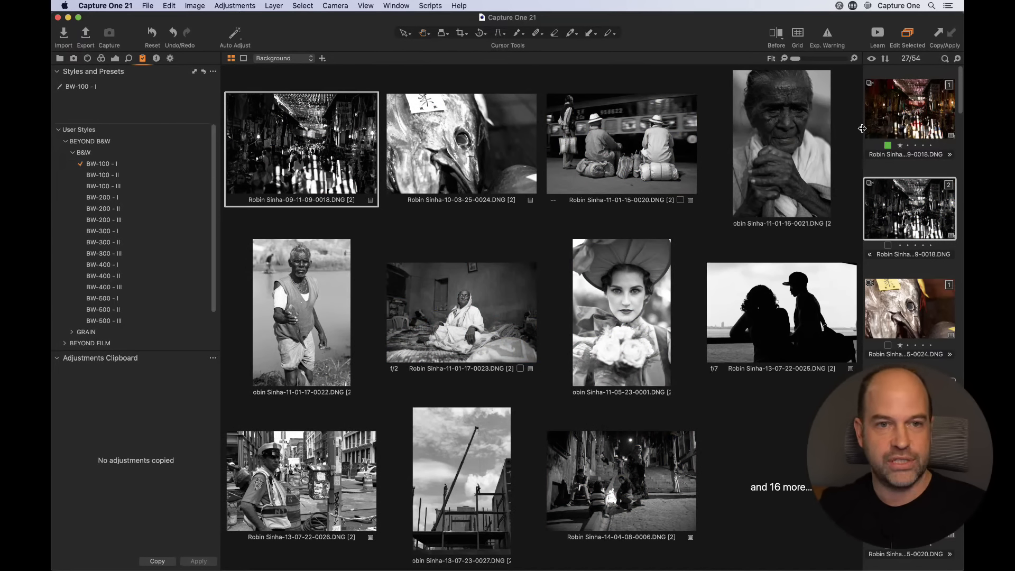
click(896, 123)
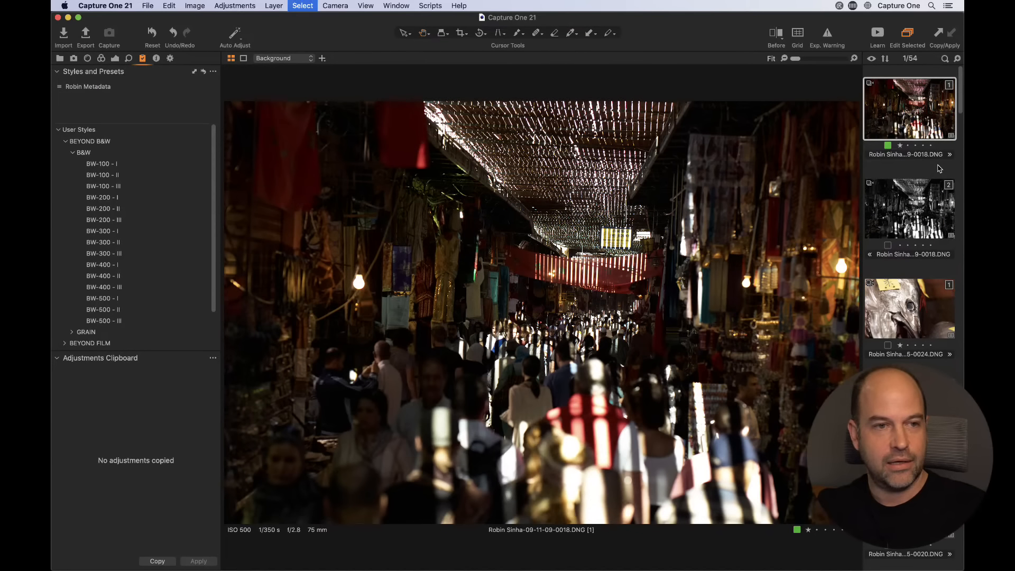
key(Right)
key(Right)
key(Right)
key(Right)
key(Right)
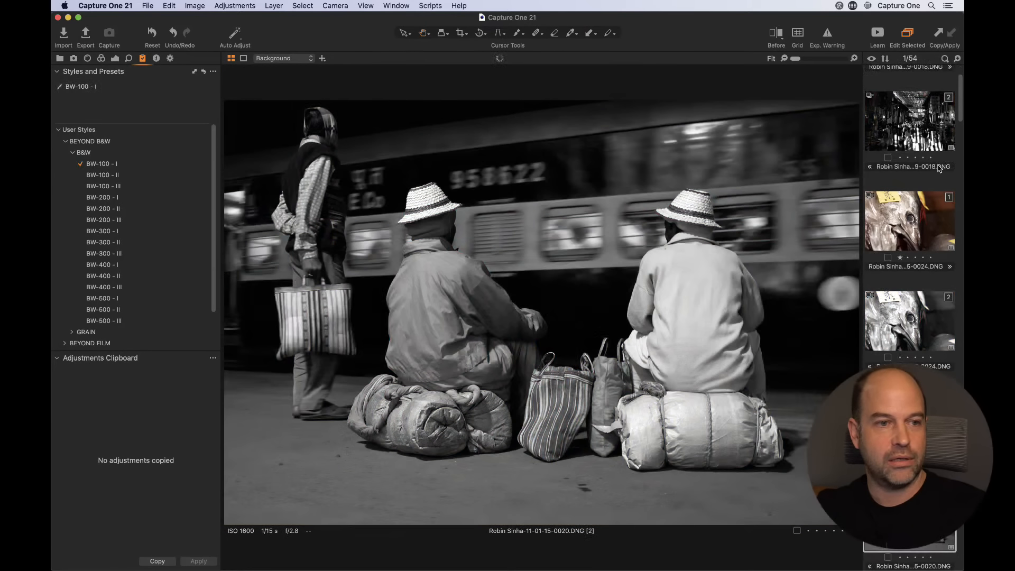
key(Right)
key(Right)
key(Left)
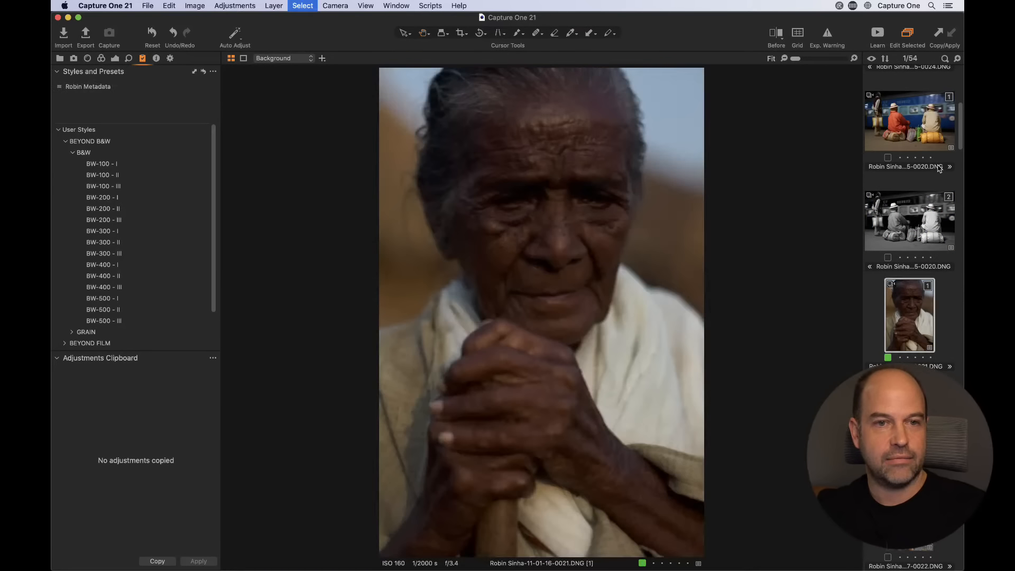
key(Left)
key(Left)
key(Left)
key(Left)
key(Left)
key(Right)
key(Right)
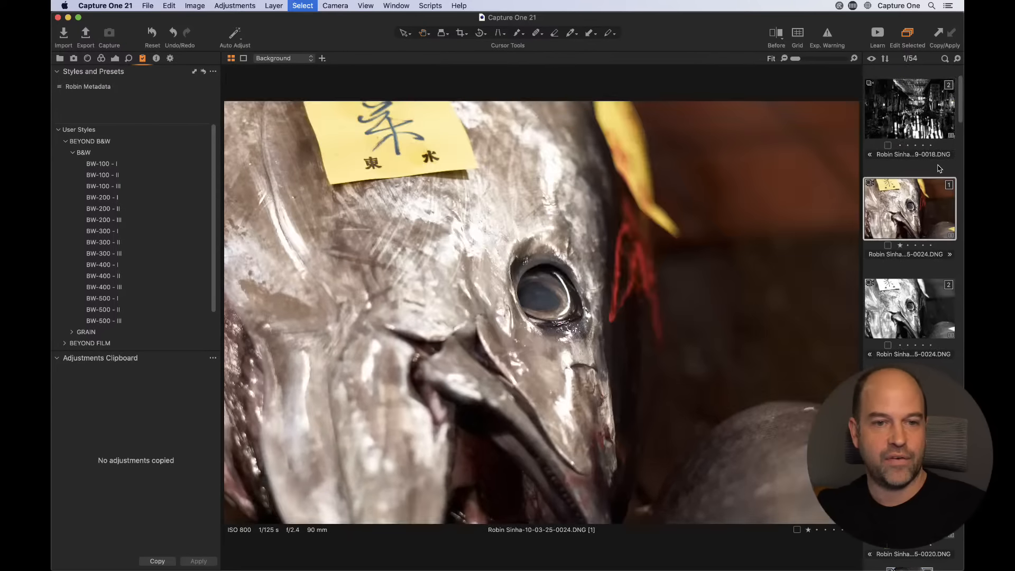
Step: Reselect all position-2 variants and display the black-and-white fish variant alone
right_click(905, 299)
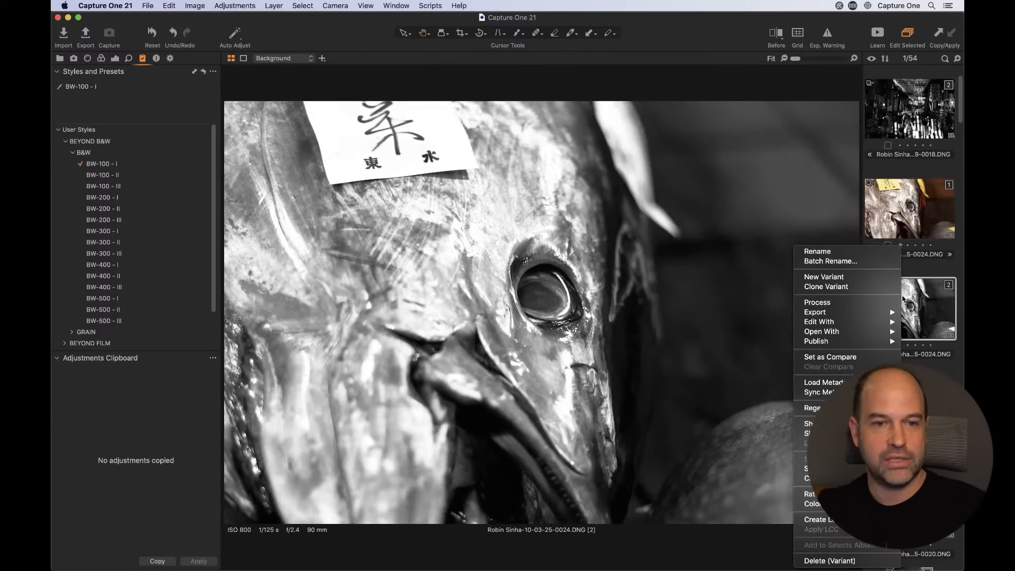
mouse_move(825, 469)
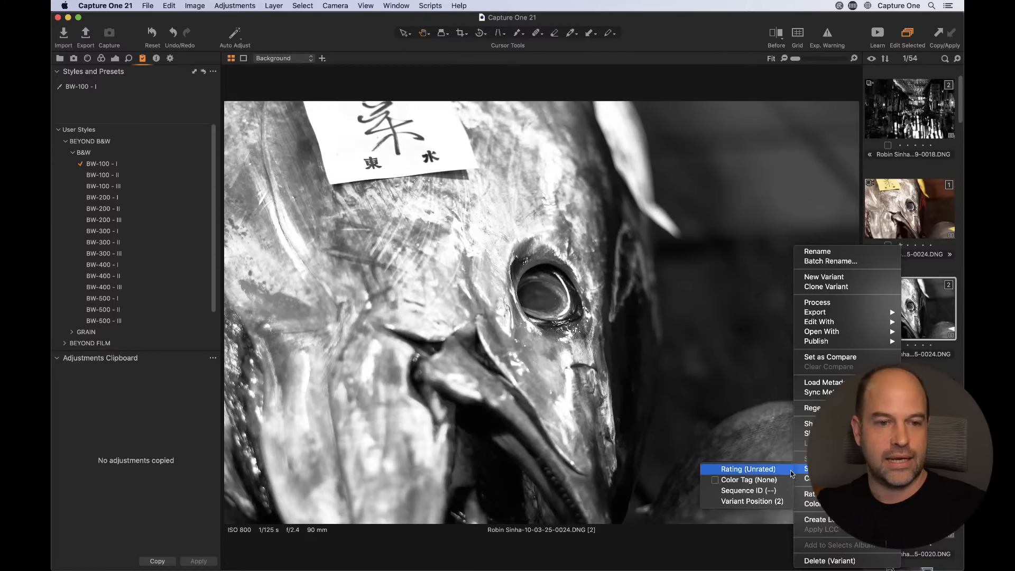
click(764, 501)
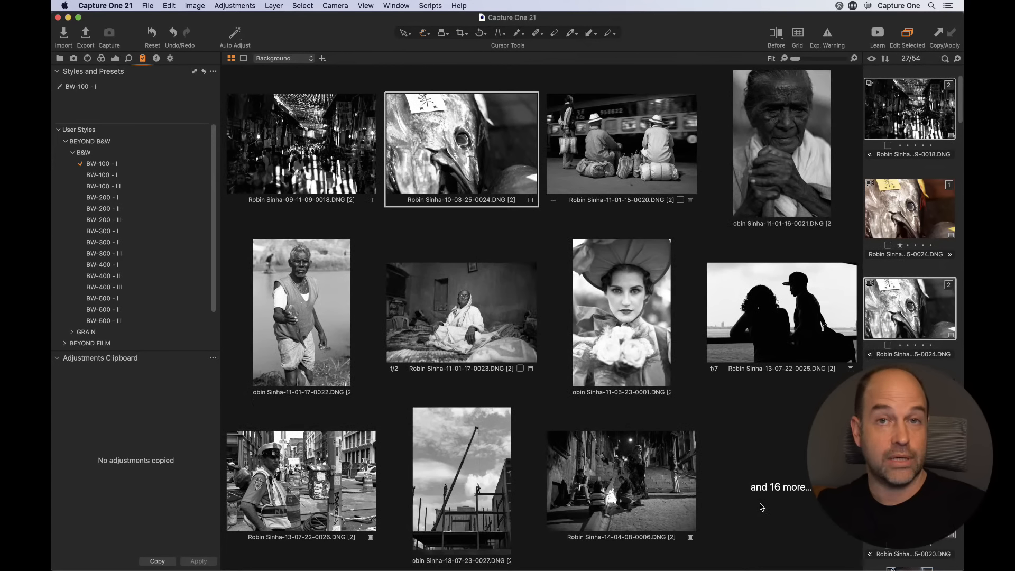
click(908, 312)
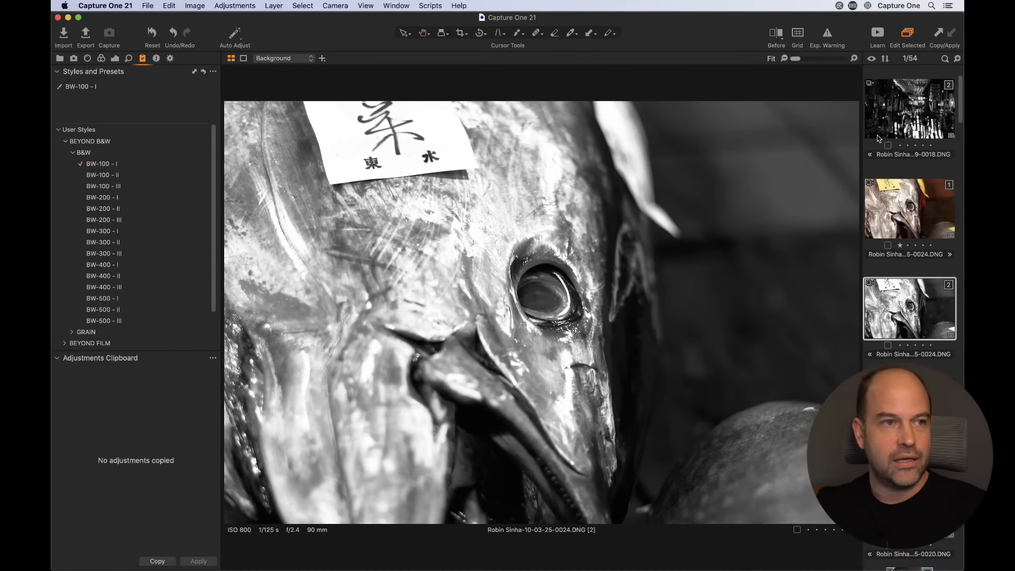
Step: Show the Exposure tool tab, then browse the colour and black-and-white pairs in the full thumbnail grid
click(116, 58)
click(298, 5)
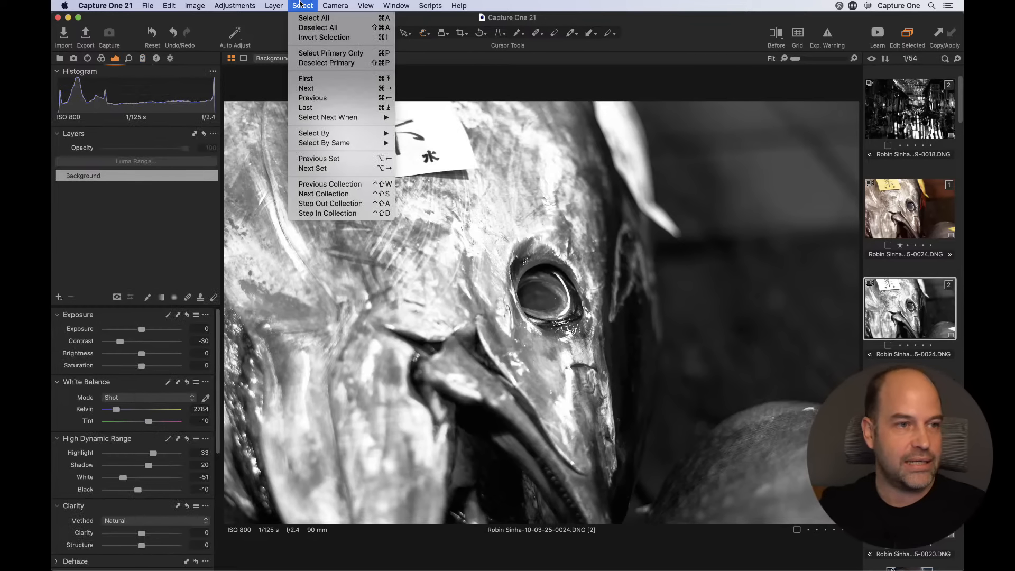
mouse_move(329, 136)
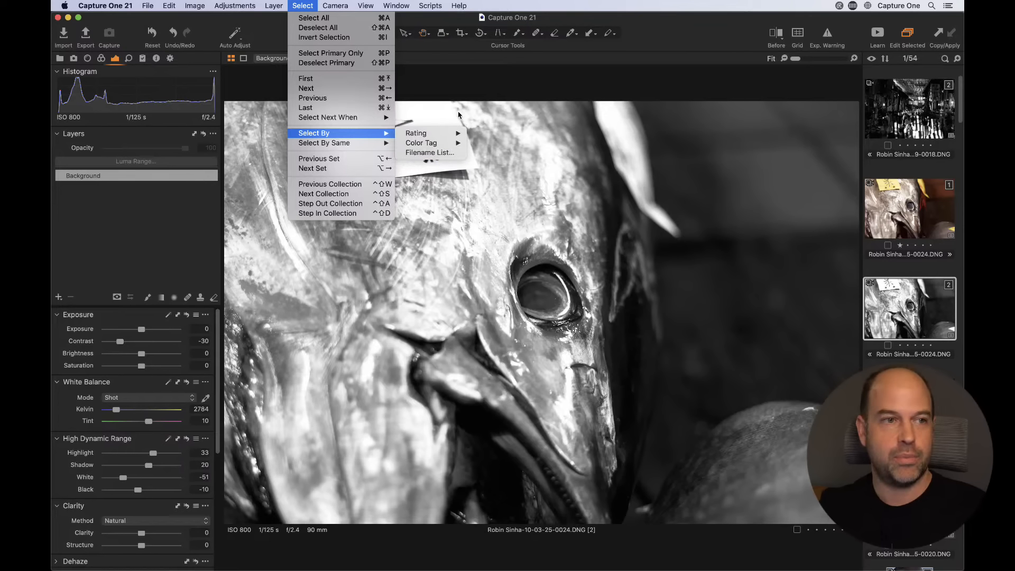
click(503, 88)
key(alt+super+v)
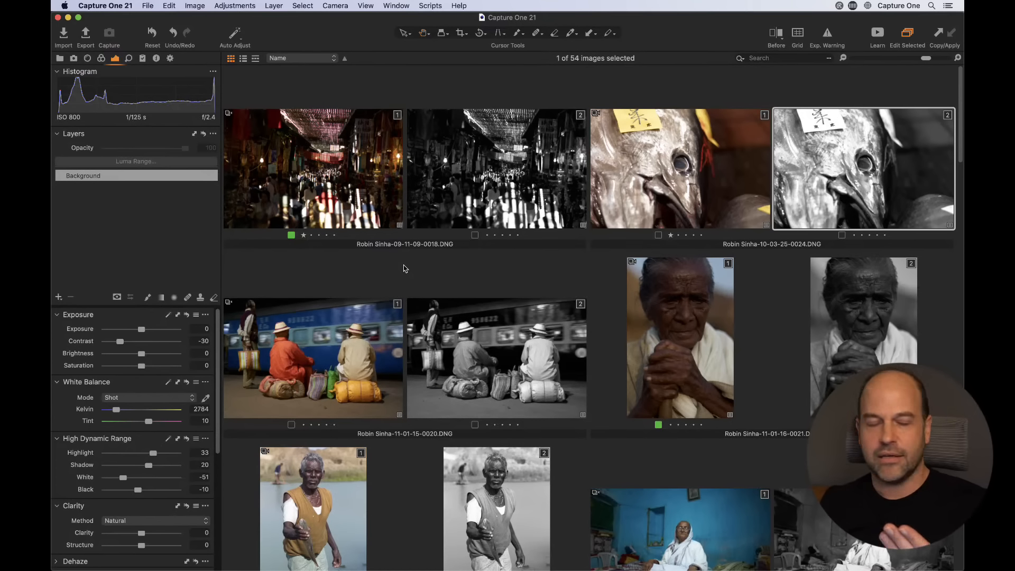
scroll(706, 208, down, 20)
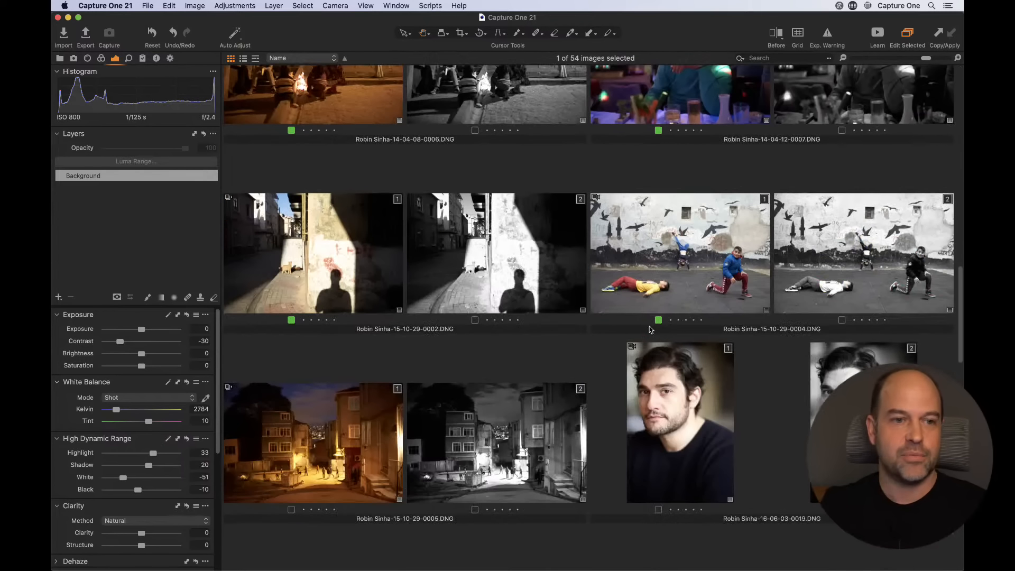
scroll(685, 186, up, 20)
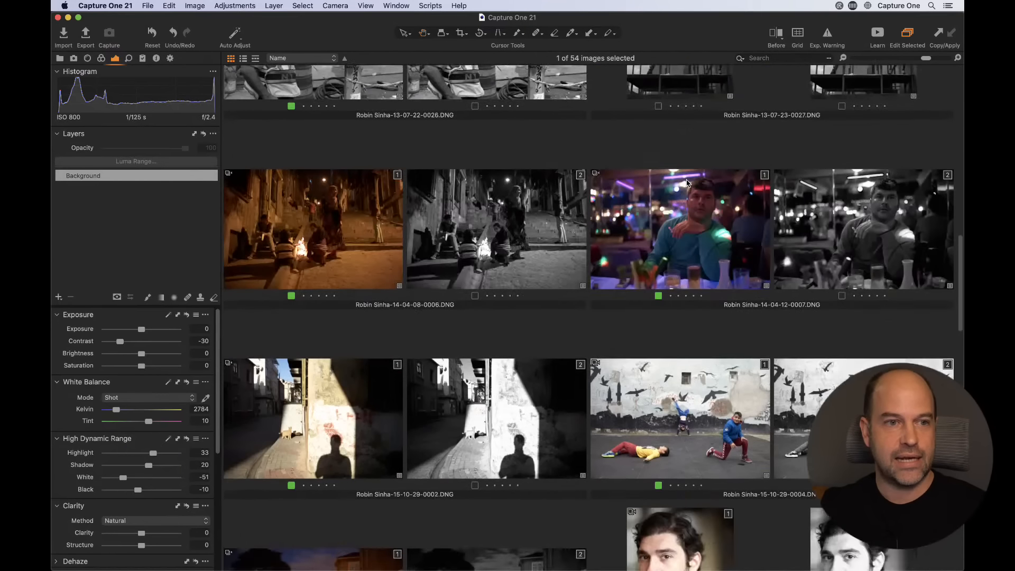
scroll(646, 207, up, 8)
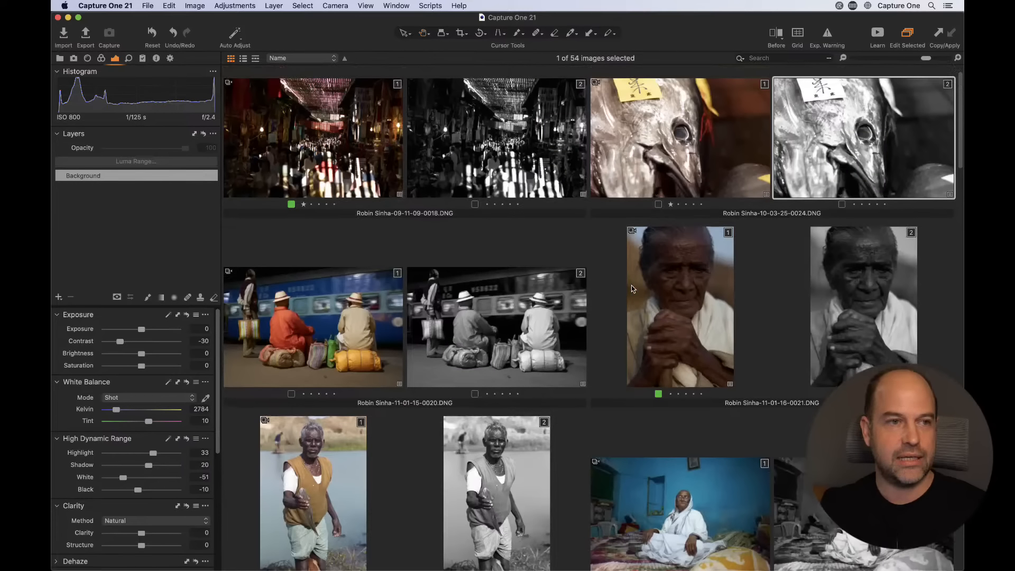
Step: Select images 0018, 0021 and 0024 by Filename List with the New line delimiter
click(299, 6)
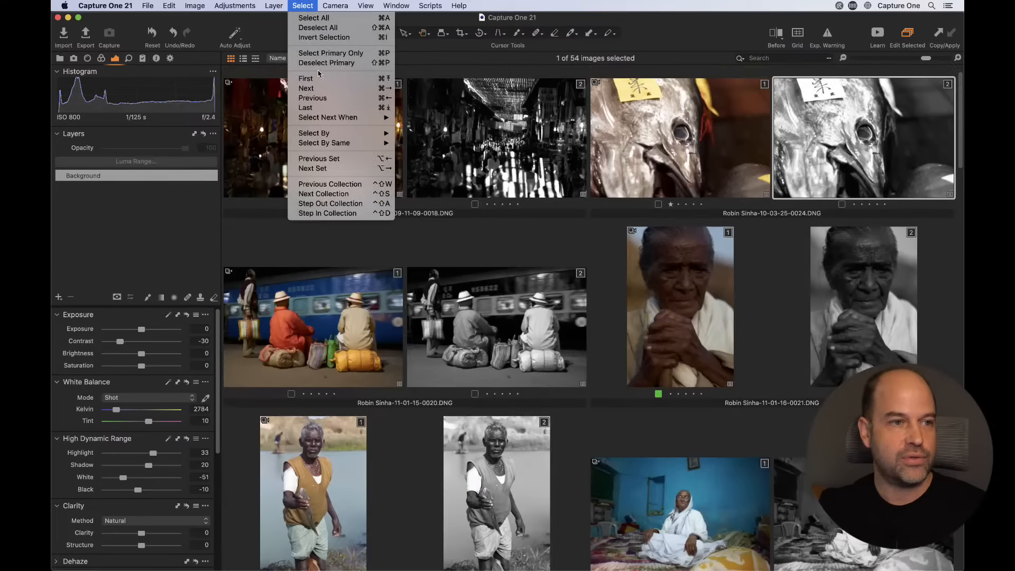
mouse_move(341, 135)
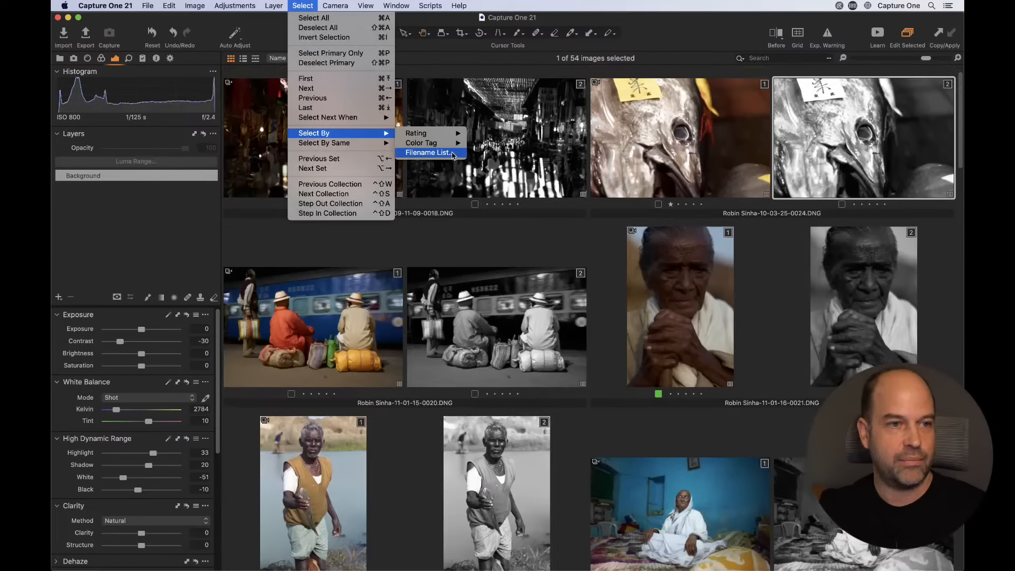
click(453, 153)
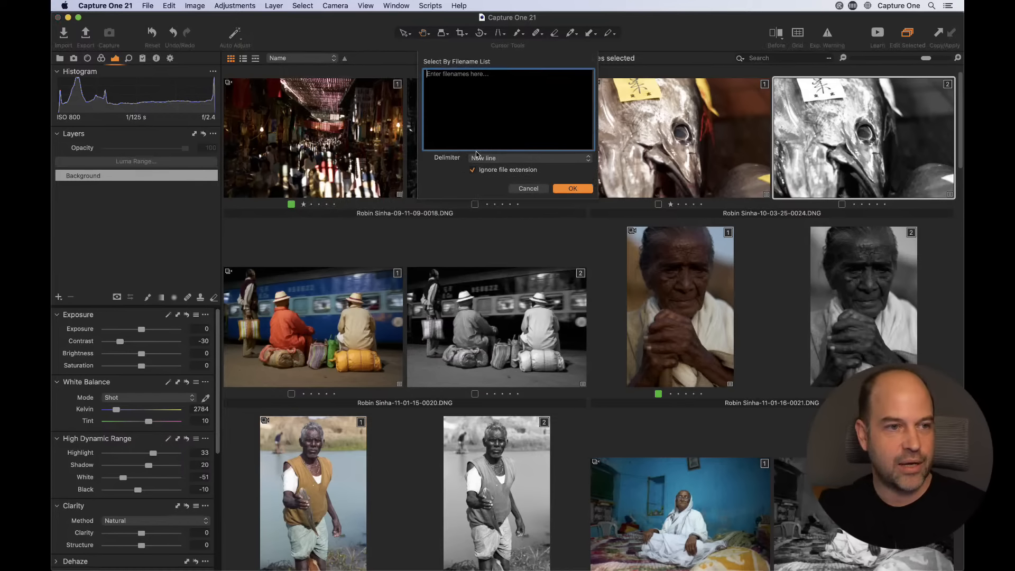
text(0018)
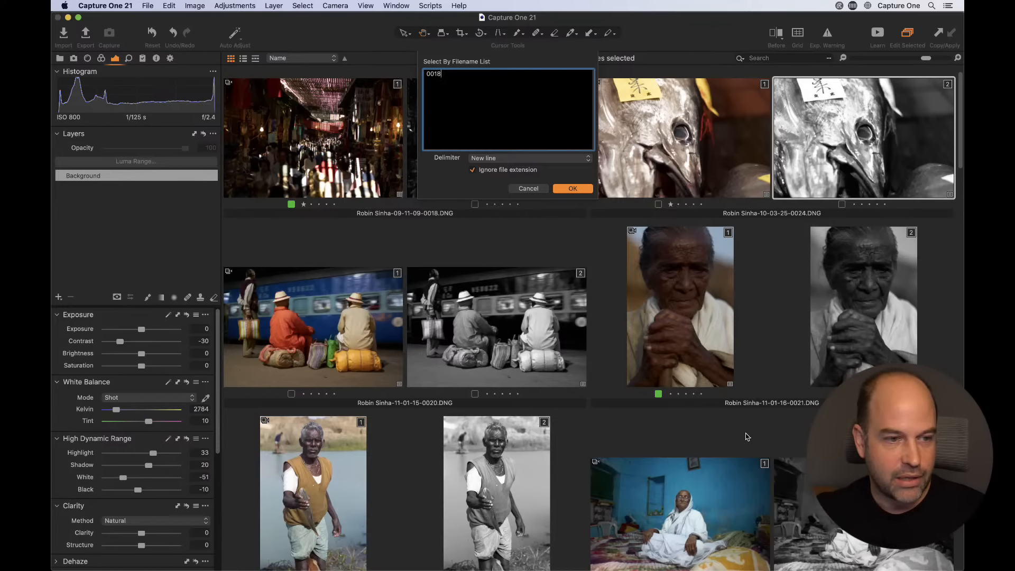
key(Return)
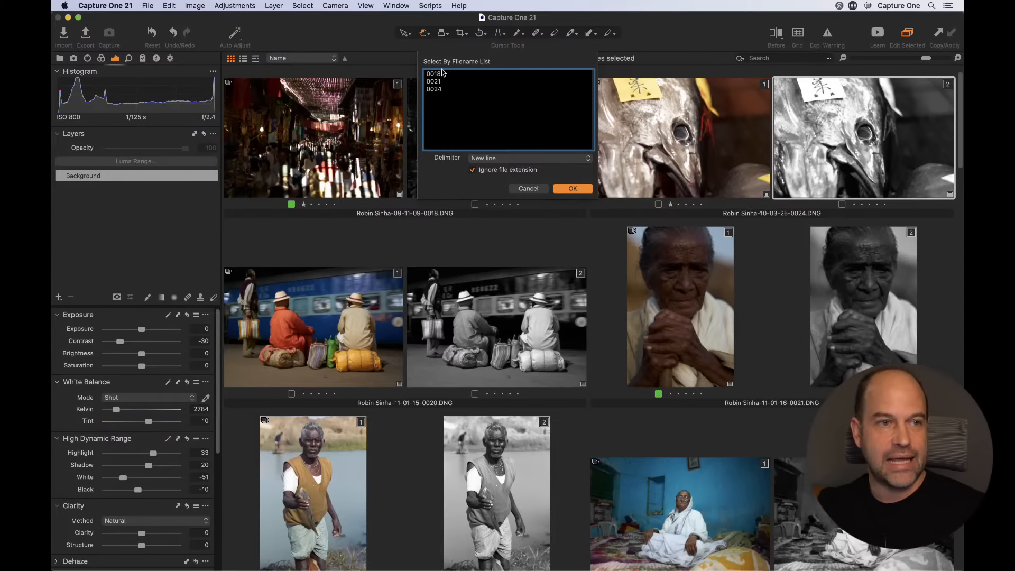
click(507, 159)
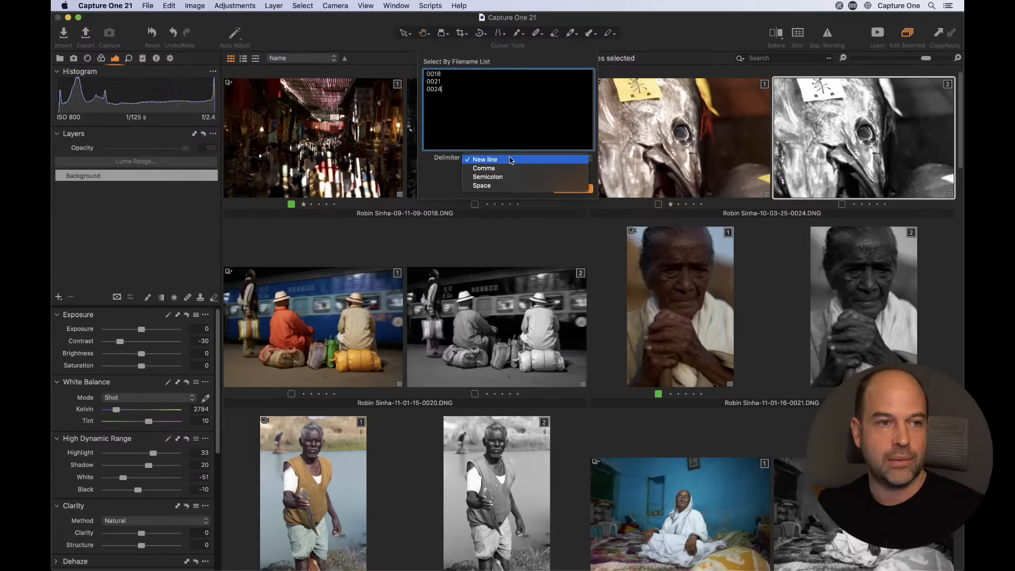
click(510, 160)
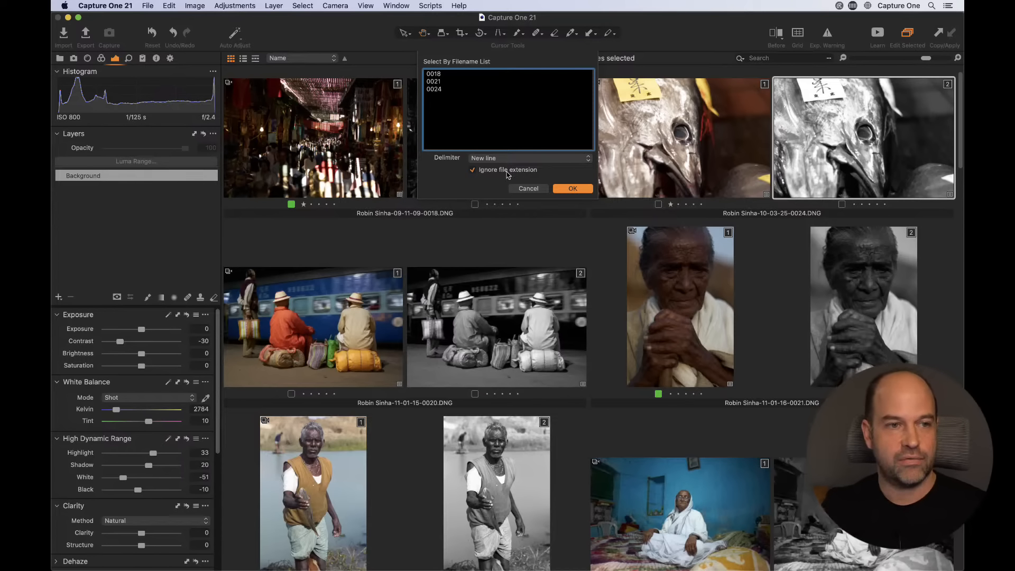
click(572, 189)
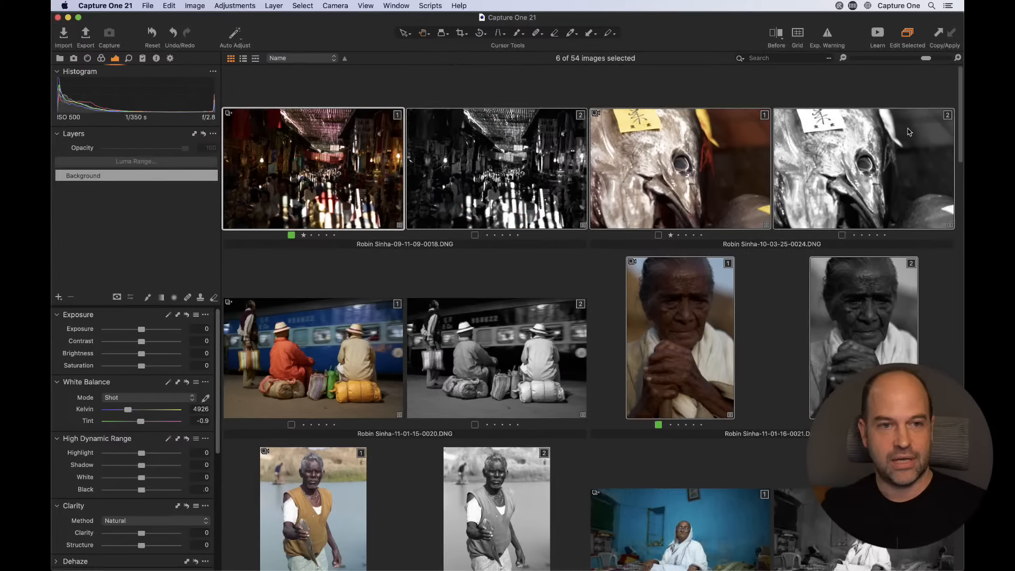
Step: Rate the colour market-crowd image three stars, deselect everything, and return to the single-image viewer
scroll(814, 273, down, 15)
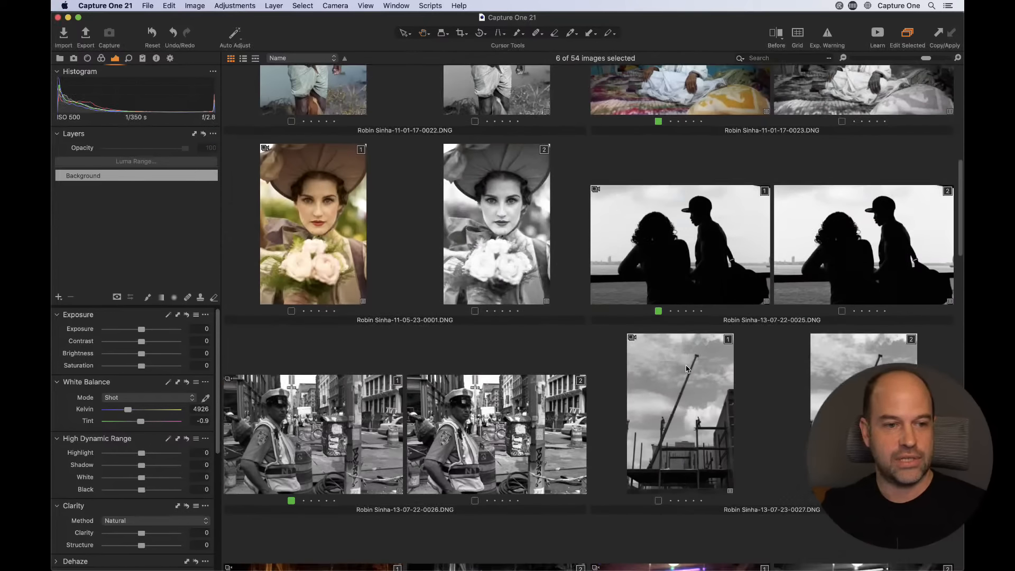
scroll(687, 368, up, 15)
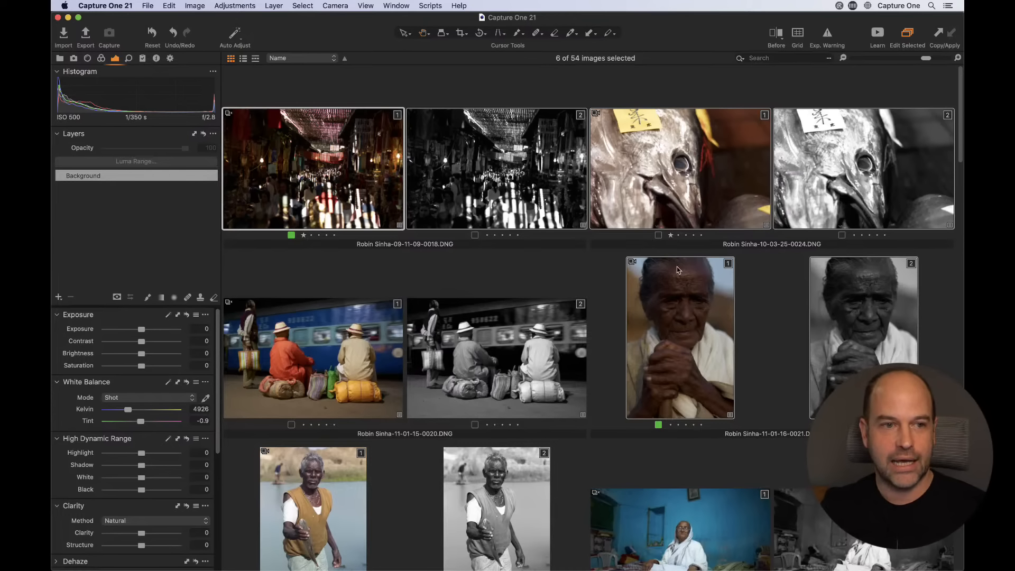
click(659, 236)
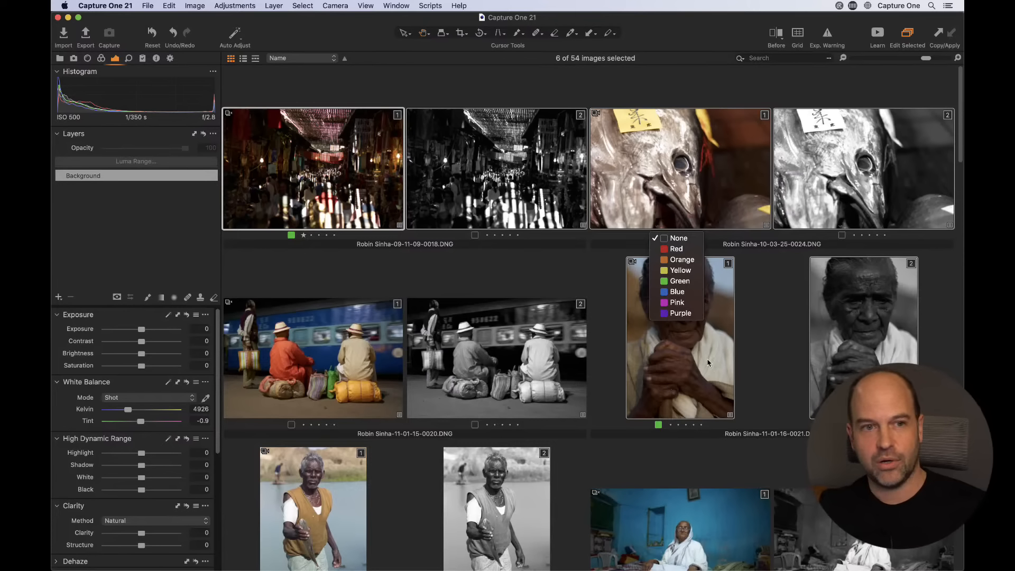
click(778, 321)
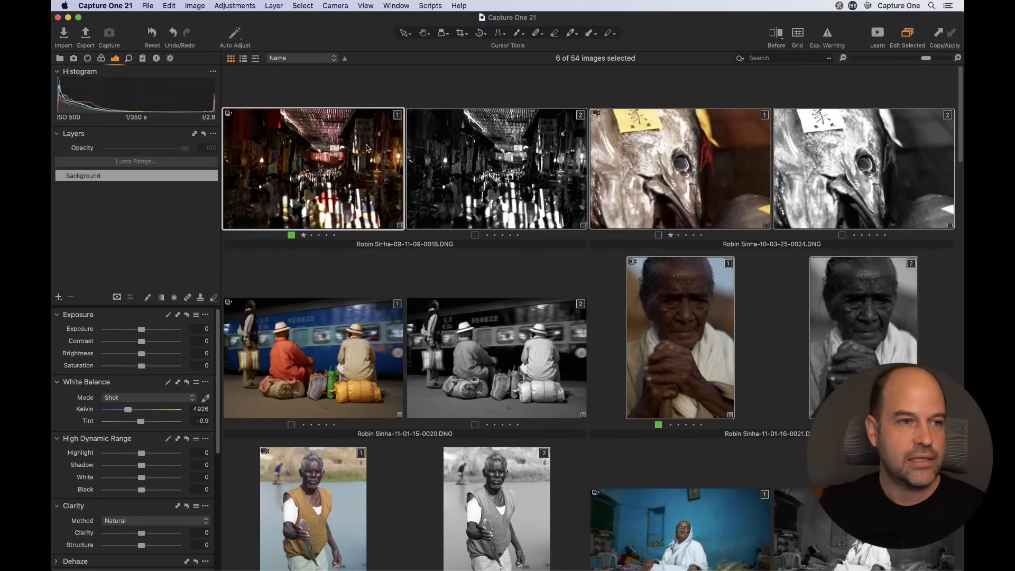
click(321, 236)
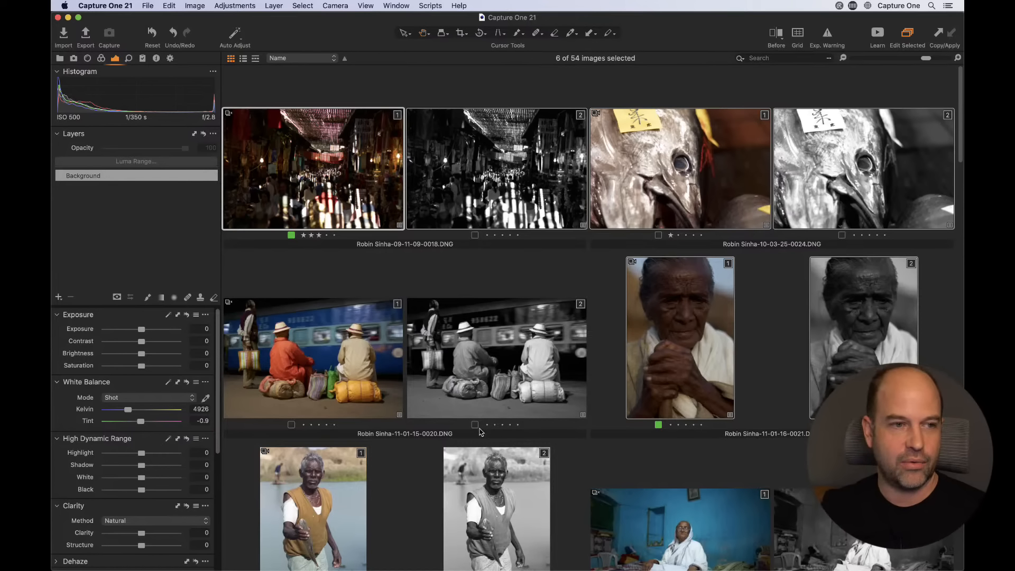
drag(656, 239, 663, 242)
key(alt+super+v)
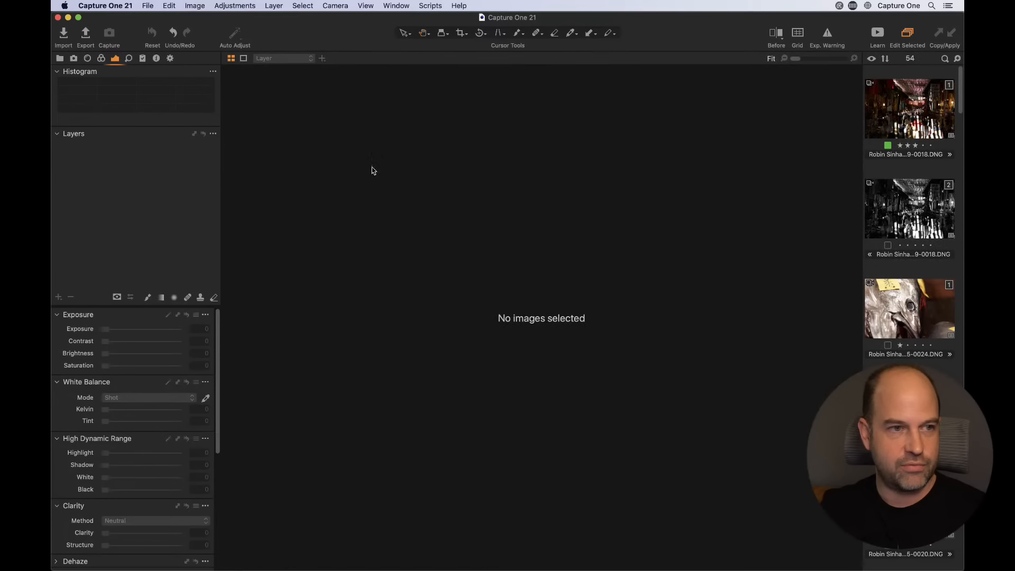
Step: Select the four market and fish variants and tag them all green
click(899, 101)
click(918, 167)
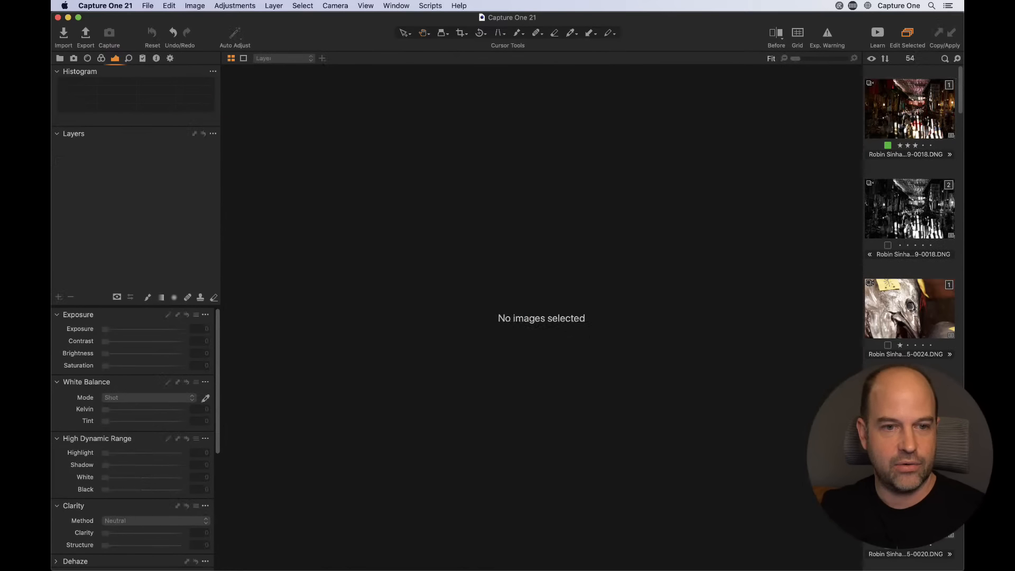
click(908, 146)
shift+click(887, 346)
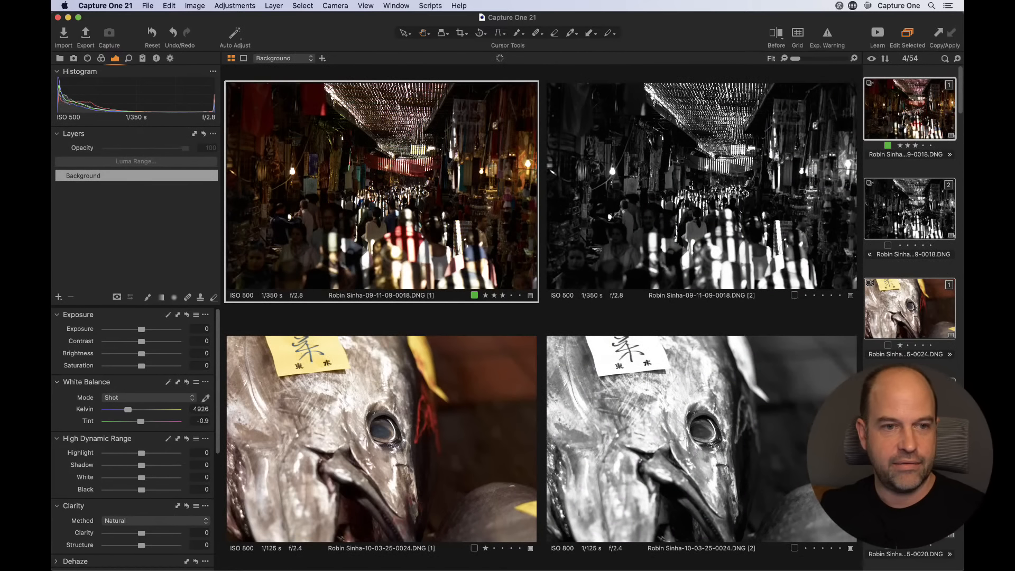
click(907, 380)
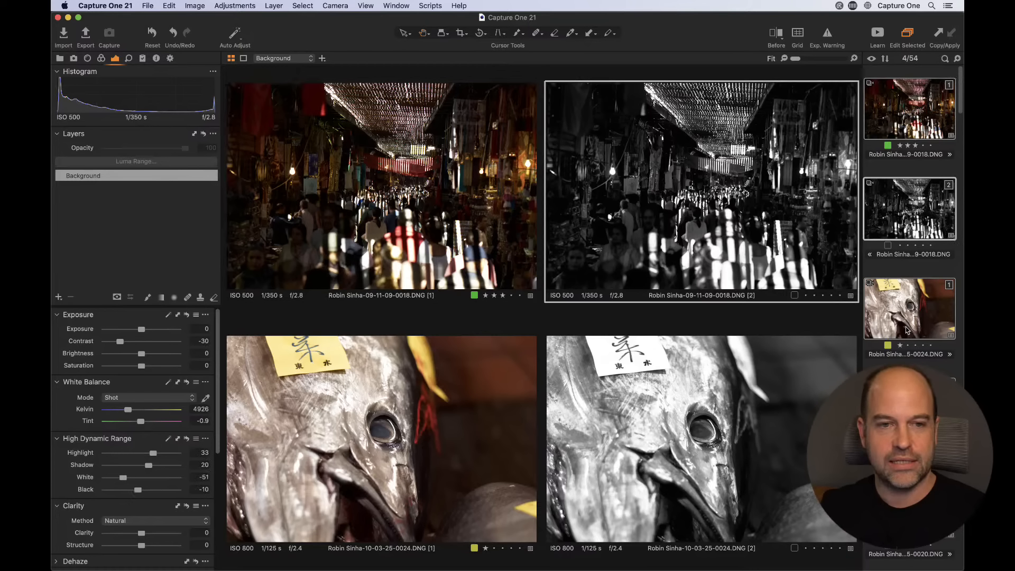
key(plus)
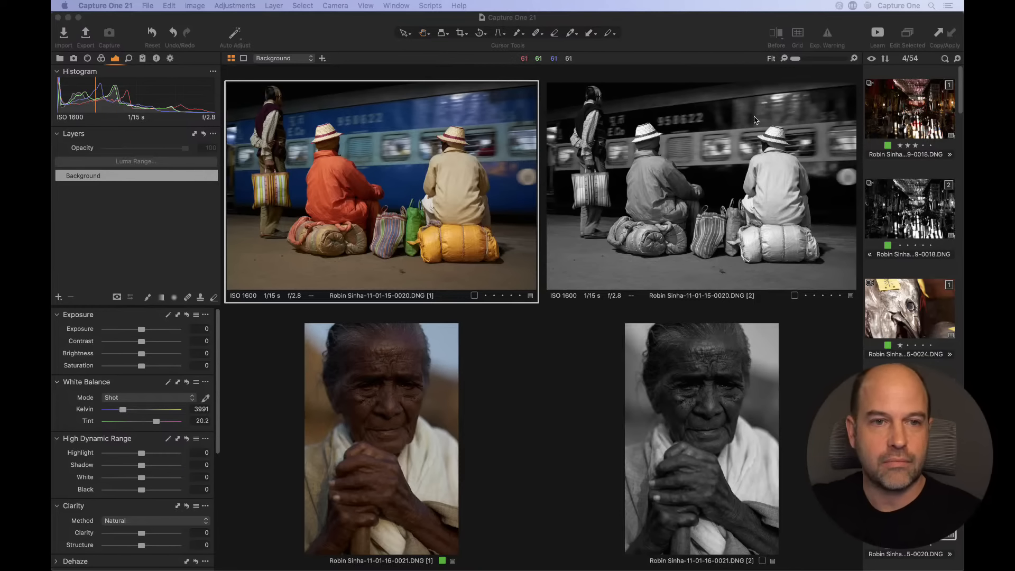
Step: Open the 60-image ALF portrait folder from the Library
click(912, 168)
click(905, 109)
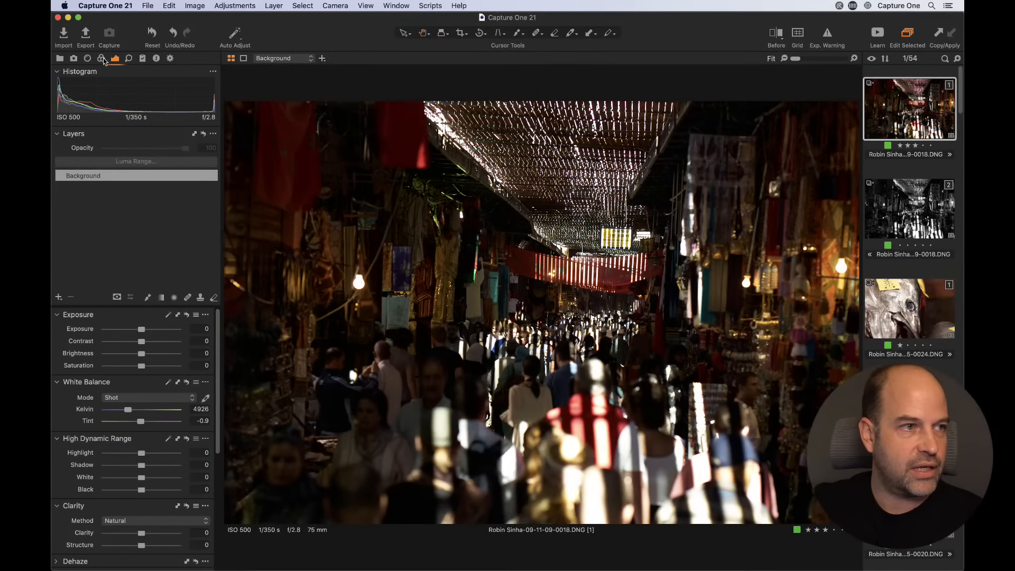
click(59, 59)
scroll(152, 231, down, 10)
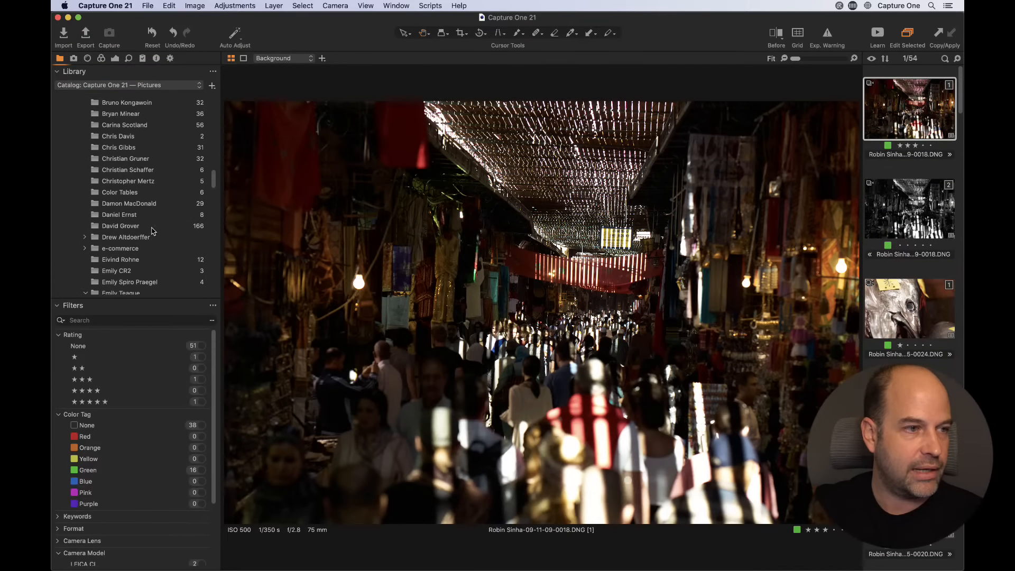
scroll(152, 231, up, 15)
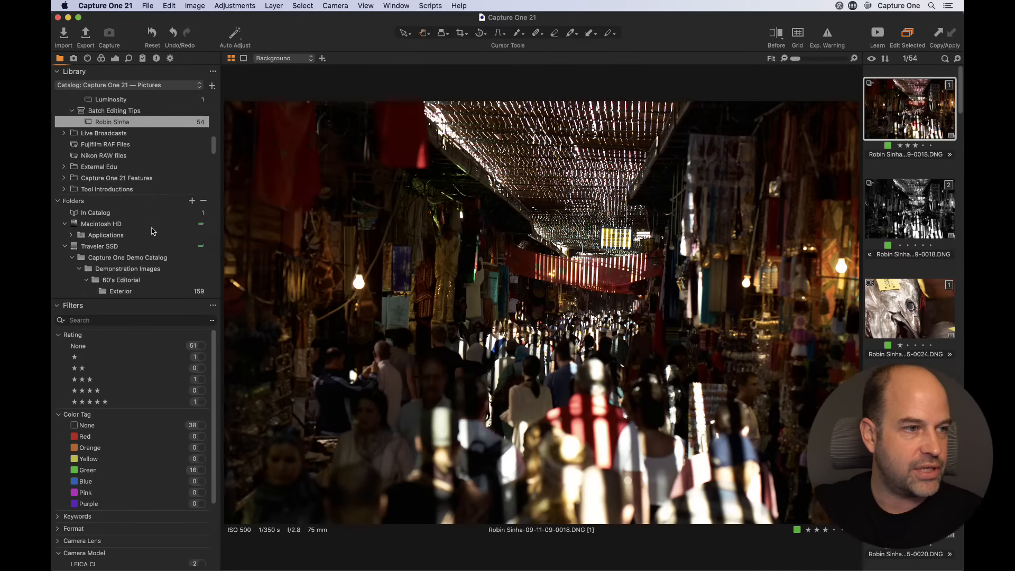
click(133, 213)
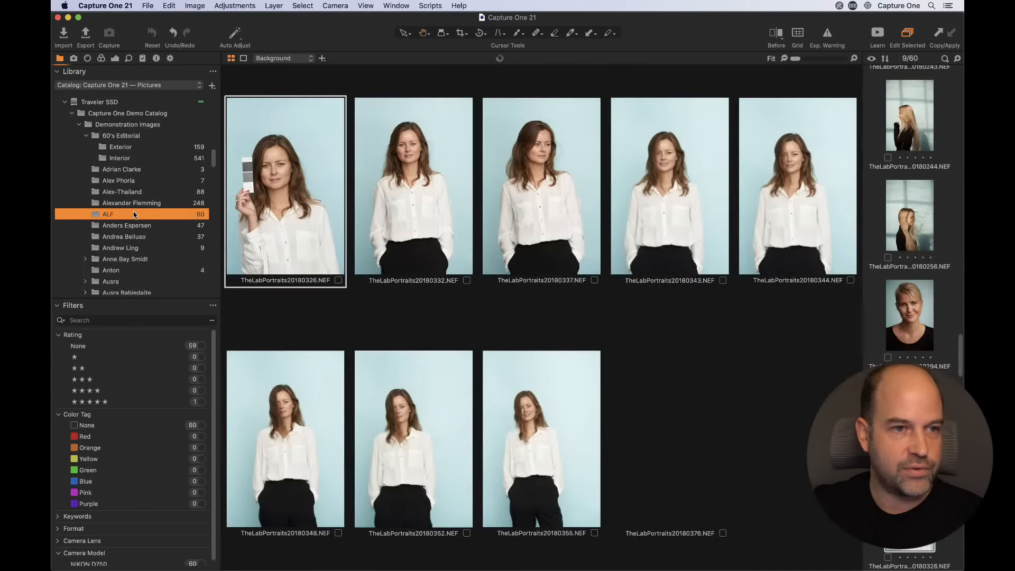
Step: Select the grey-card portrait TheLabPortraits20180326 and the next three portraits together
scroll(925, 338, down, 3)
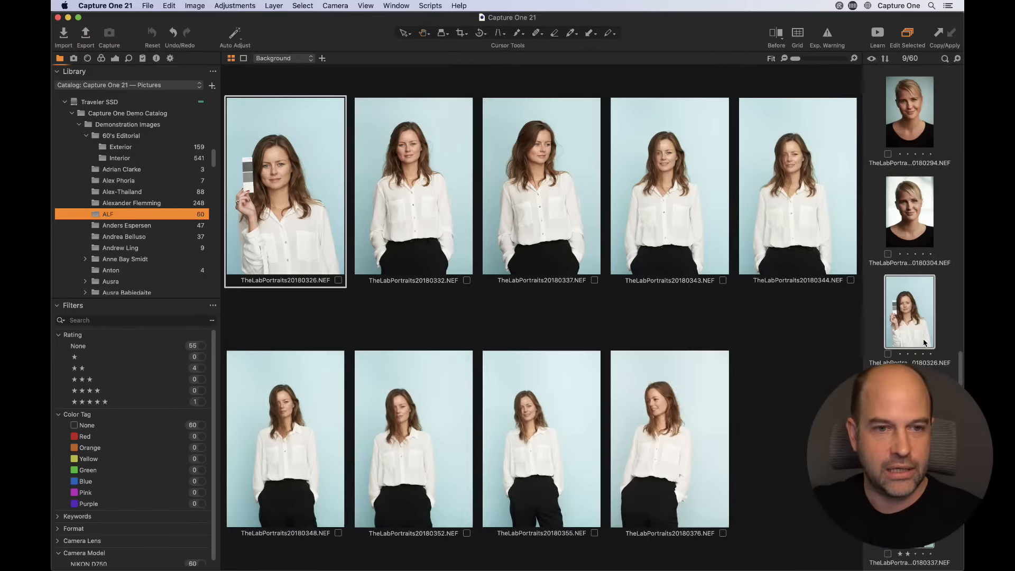
scroll(920, 260, down, 1)
click(926, 221)
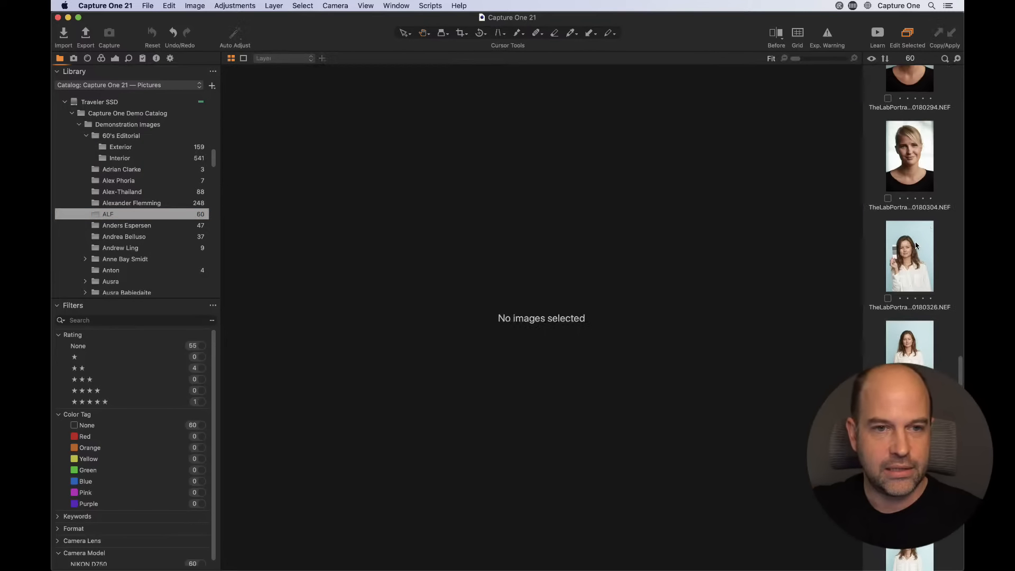
scroll(923, 323, down, 1)
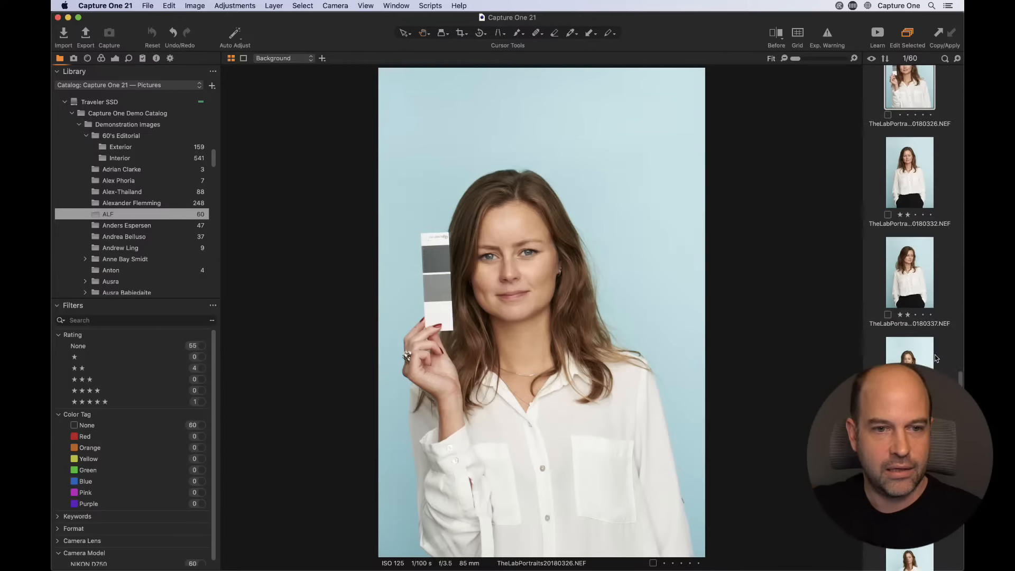
shift+click(917, 376)
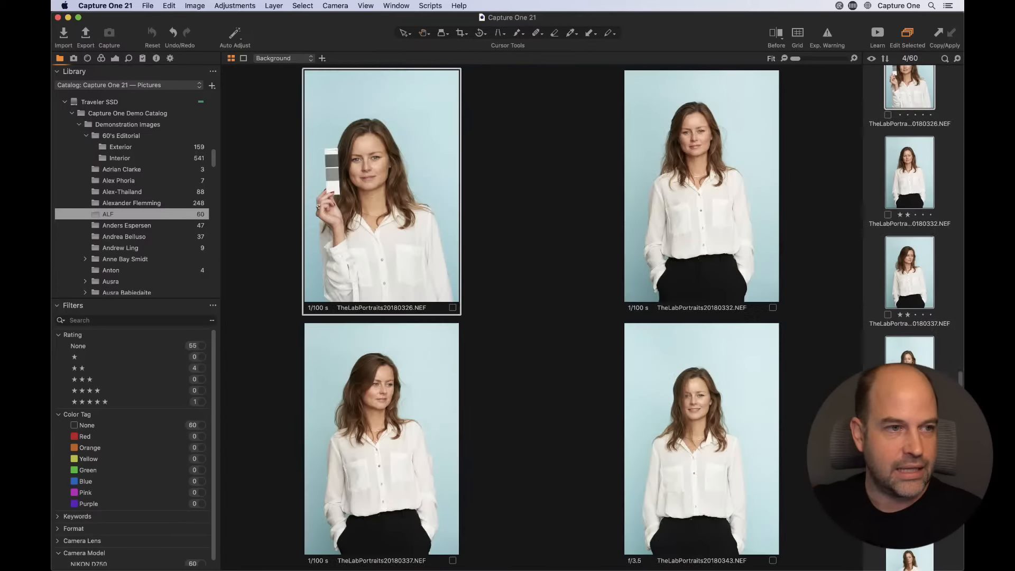
Step: Collapse Styles and Presets and set an option in the Adjustments Clipboard menu
click(115, 58)
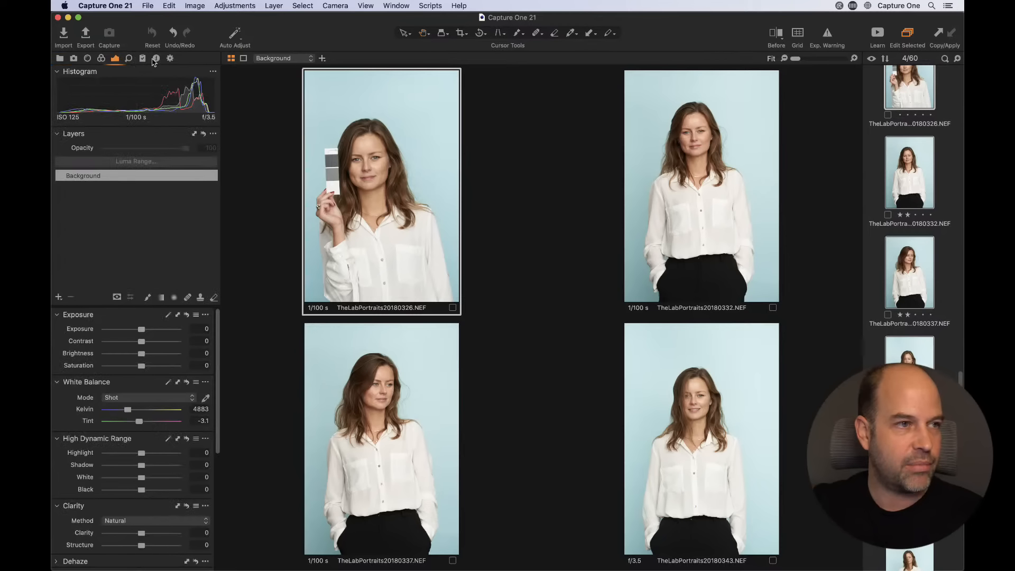
click(143, 60)
click(59, 72)
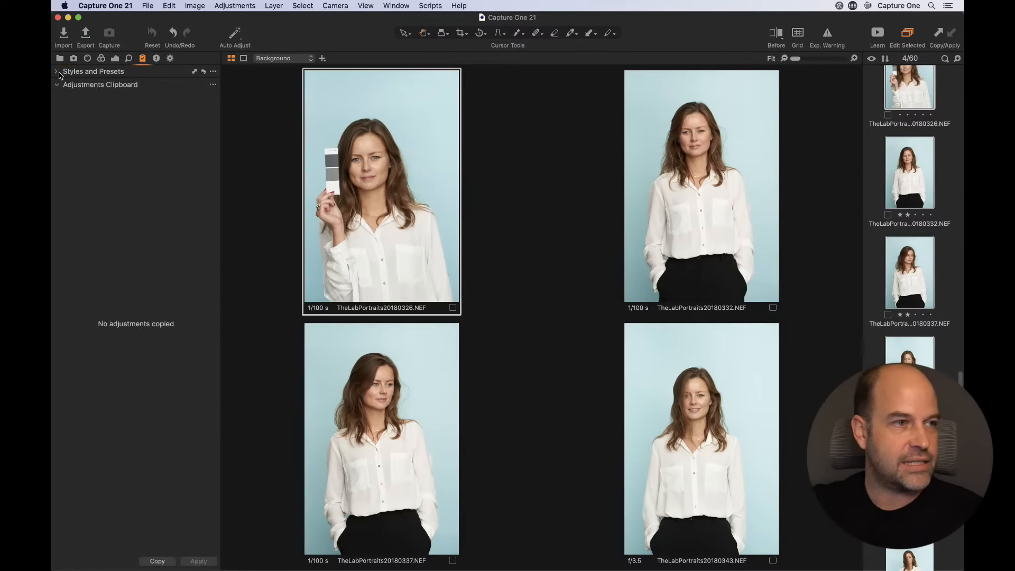
click(212, 86)
mouse_move(232, 93)
click(343, 100)
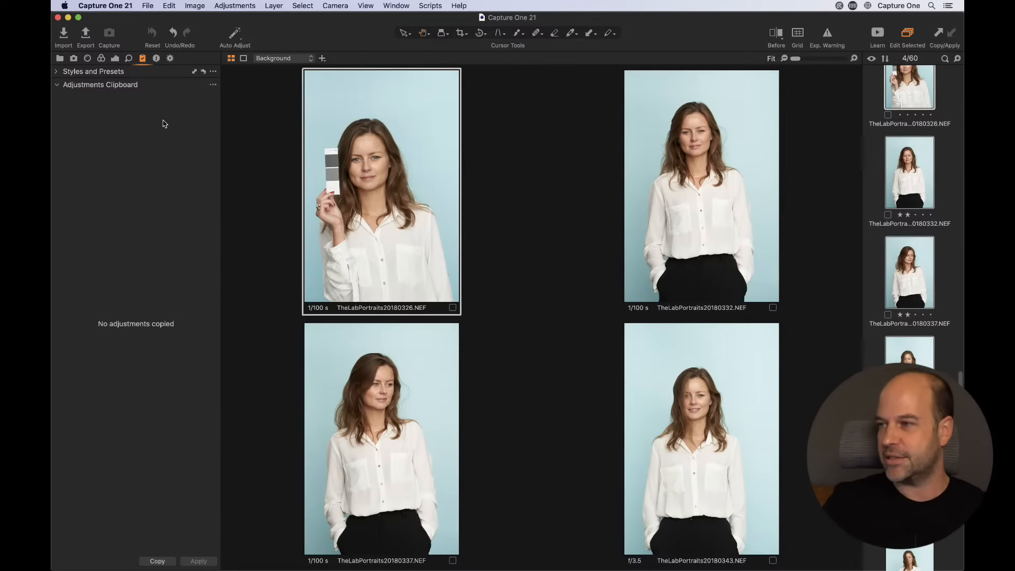
Step: Set white balance from the grey card (4886 K, tint -1.6), raise contrast, and set highlights to -30
click(116, 58)
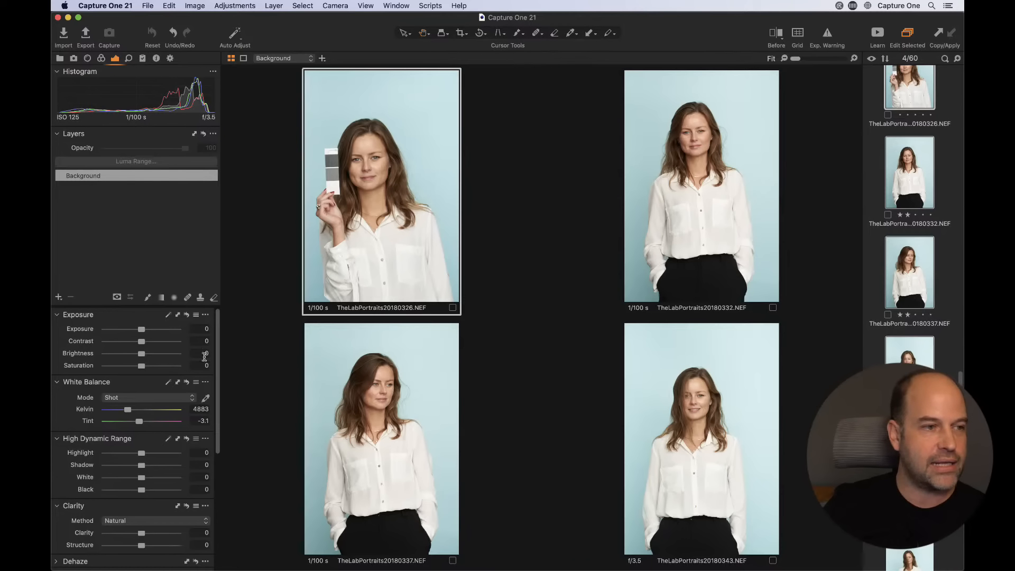
scroll(132, 347, down, 2)
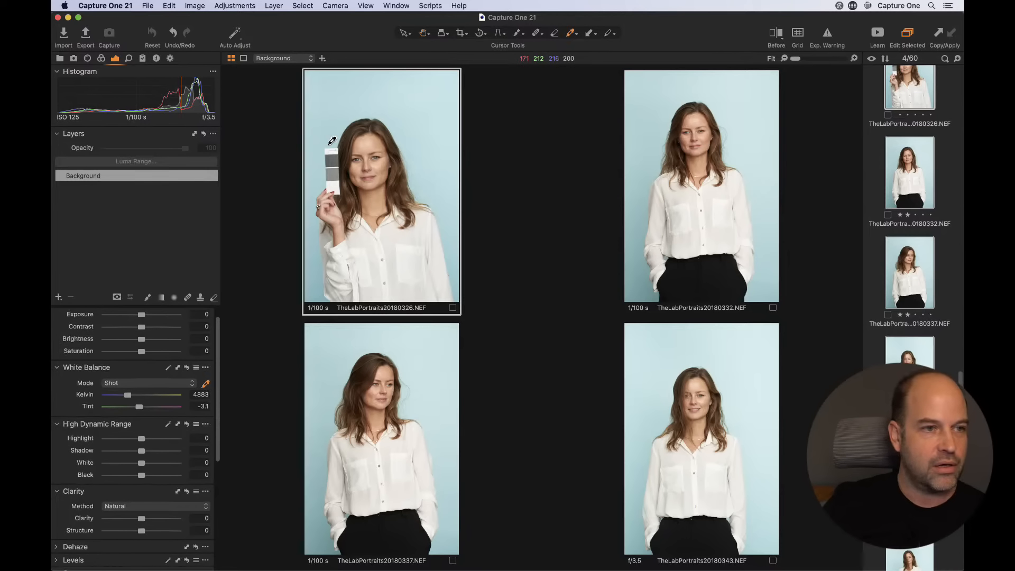
click(337, 175)
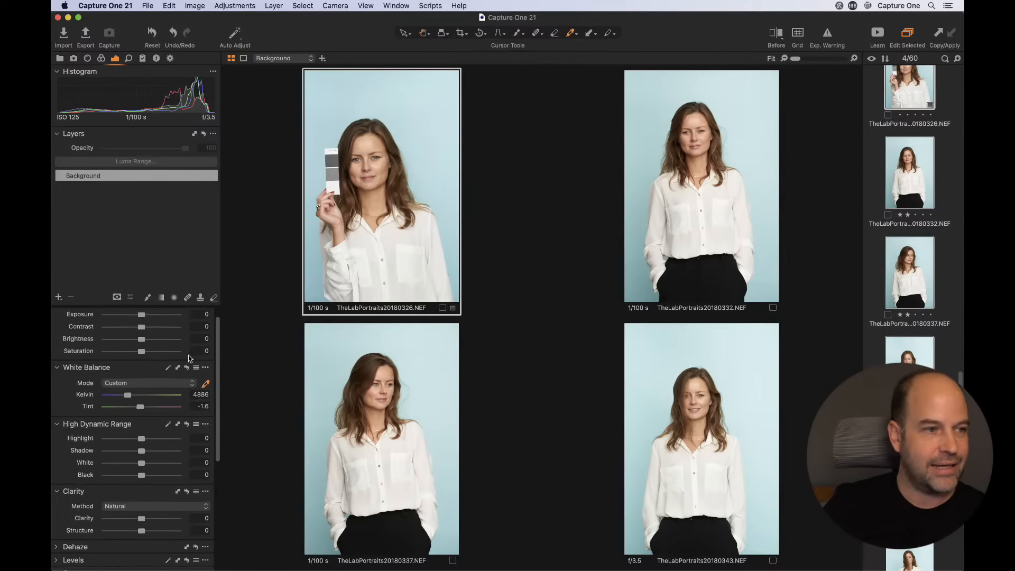
scroll(182, 370, up, 2)
mouse_move(142, 340)
mouse_down()
mouse_move(153, 343)
mouse_move(147, 331)
mouse_up()
mouse_move(141, 451)
mouse_down()
mouse_move(127, 452)
mouse_move(146, 471)
mouse_up()
scroll(140, 492, down, 3)
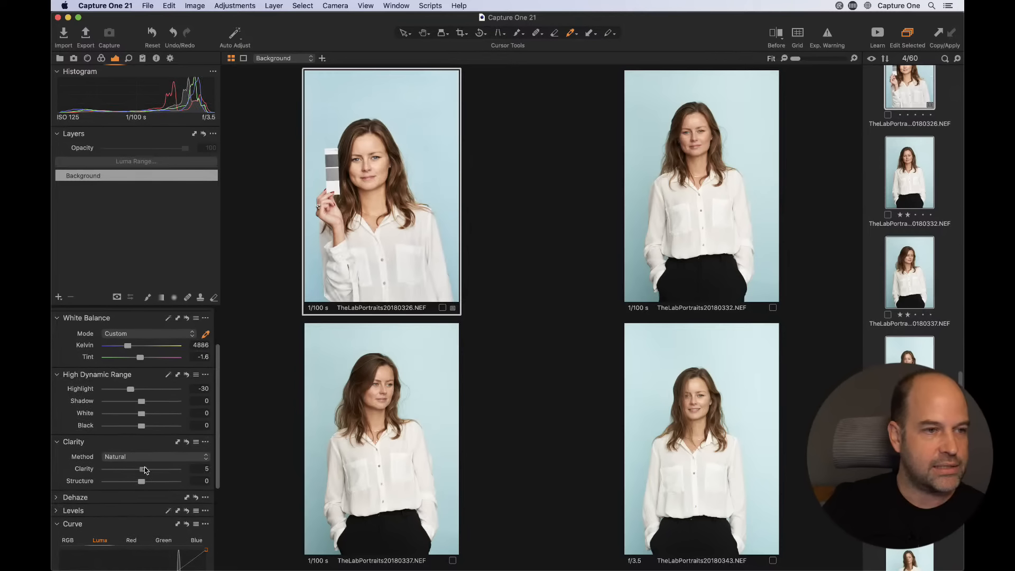
Step: Crop the grey-card portrait to 1398 × 2000 px
click(461, 35)
drag(308, 73, 309, 104)
drag(383, 143, 384, 136)
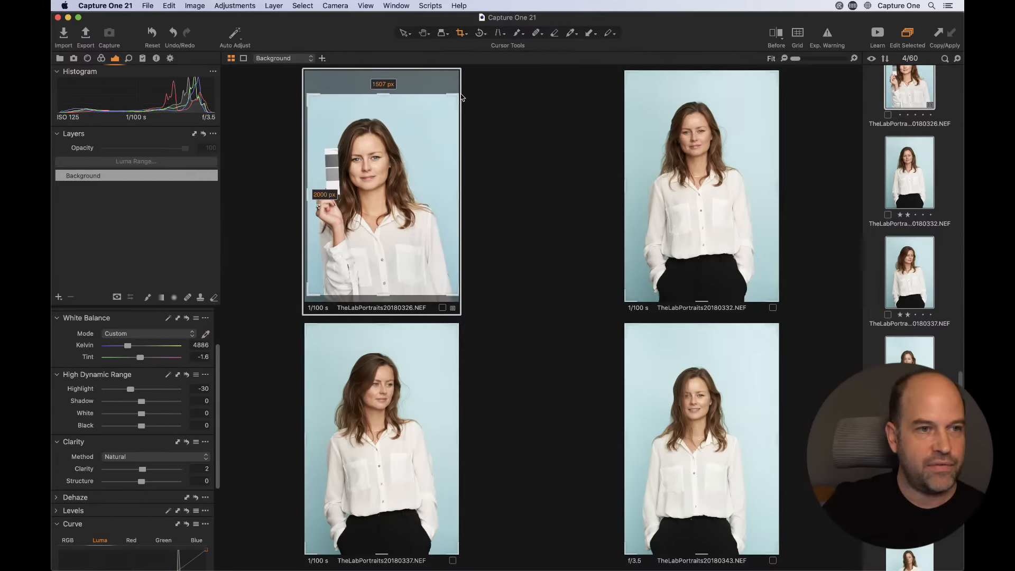
drag(459, 95, 441, 104)
drag(390, 158, 391, 159)
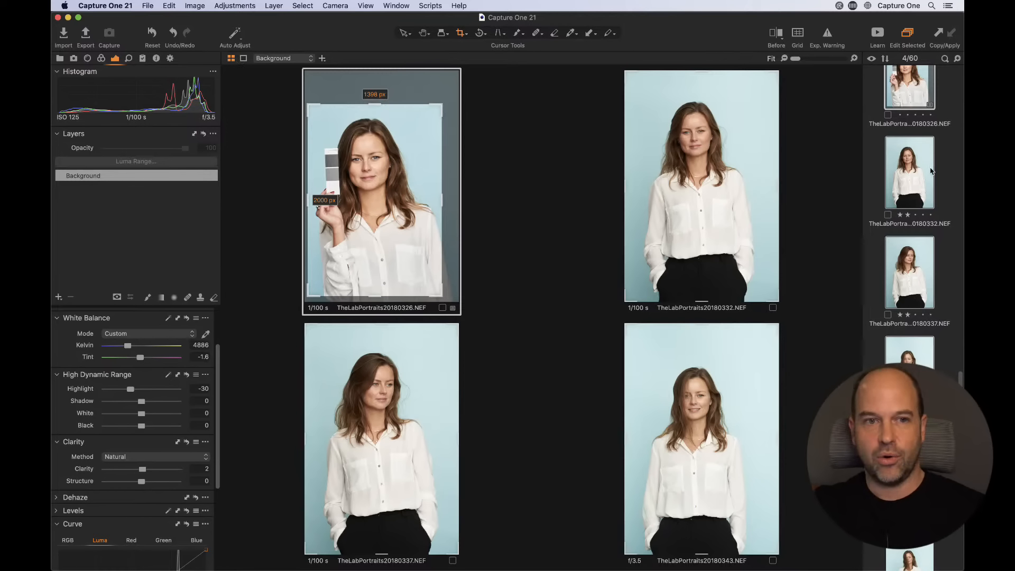
scroll(931, 171, up, 2)
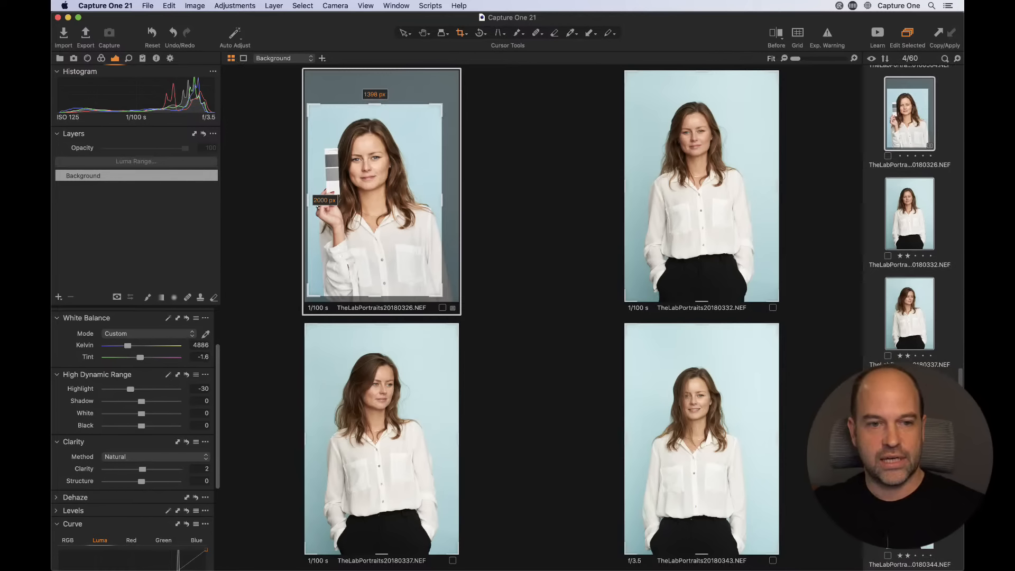
scroll(909, 211, down, 4)
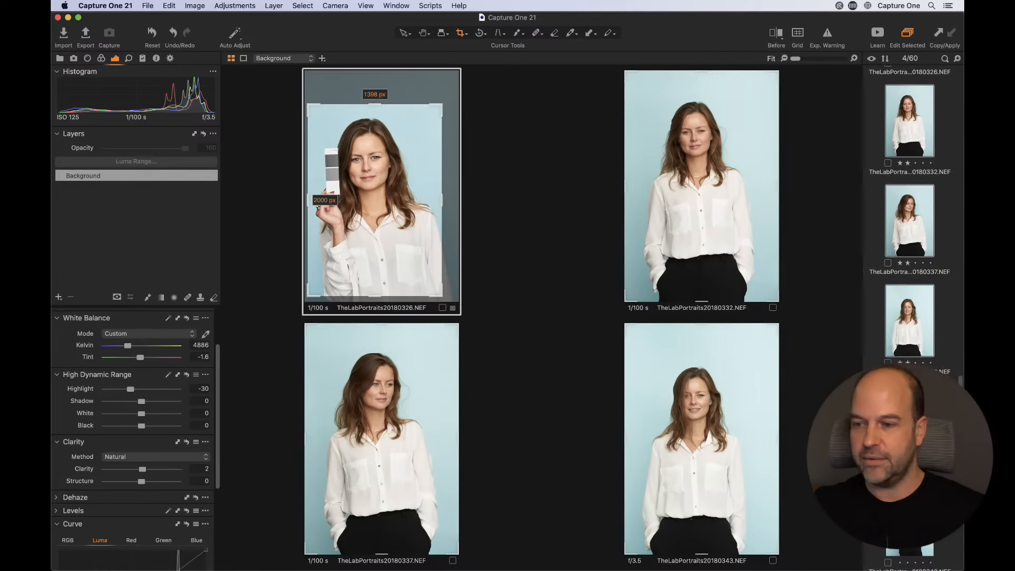
Step: View portraits 0180332 and 0180343 large, then return to the grey-card portrait
click(231, 59)
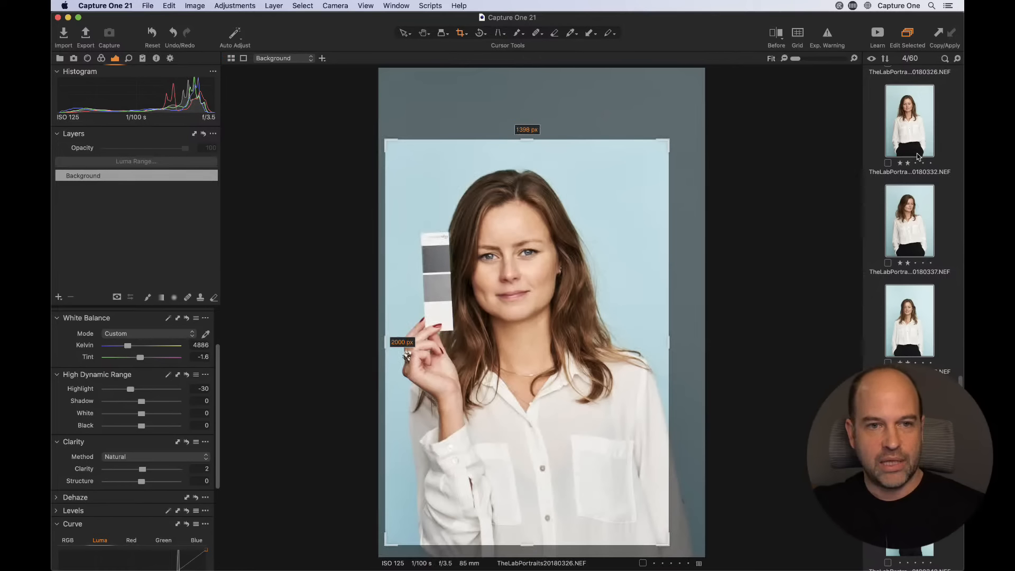
scroll(913, 190, up, 3)
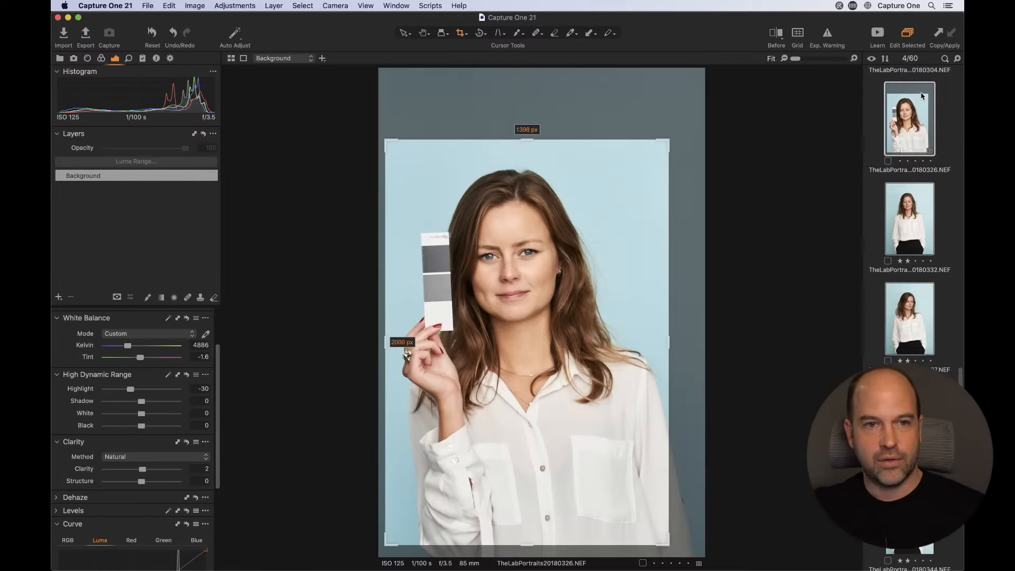
key(Down)
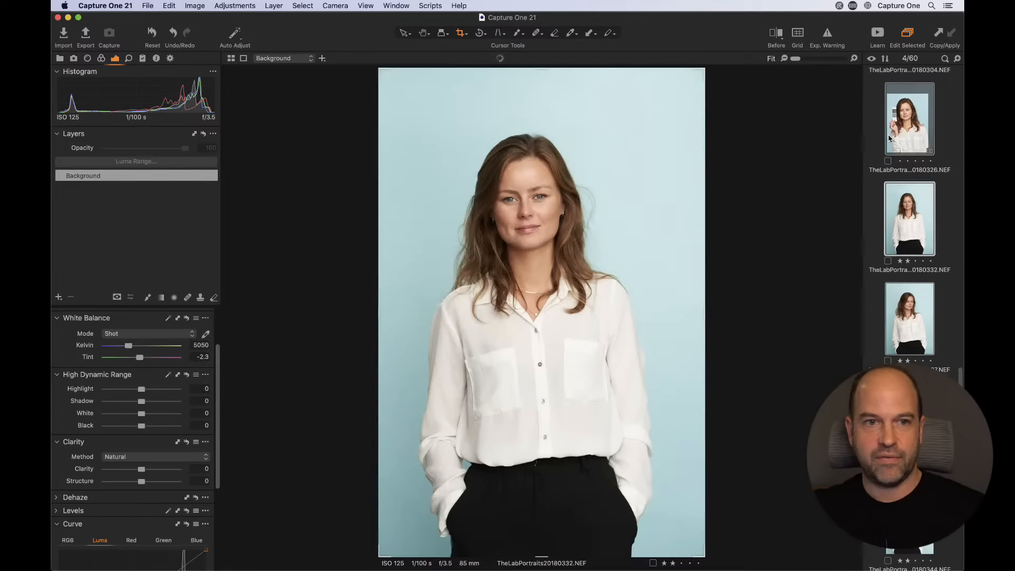
key(Down)
key(Down)
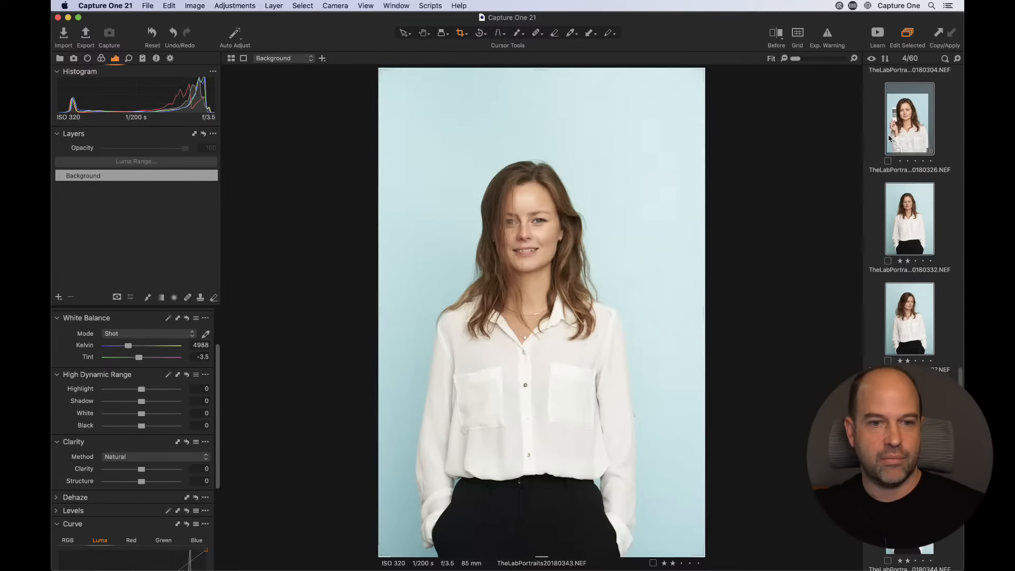
click(890, 139)
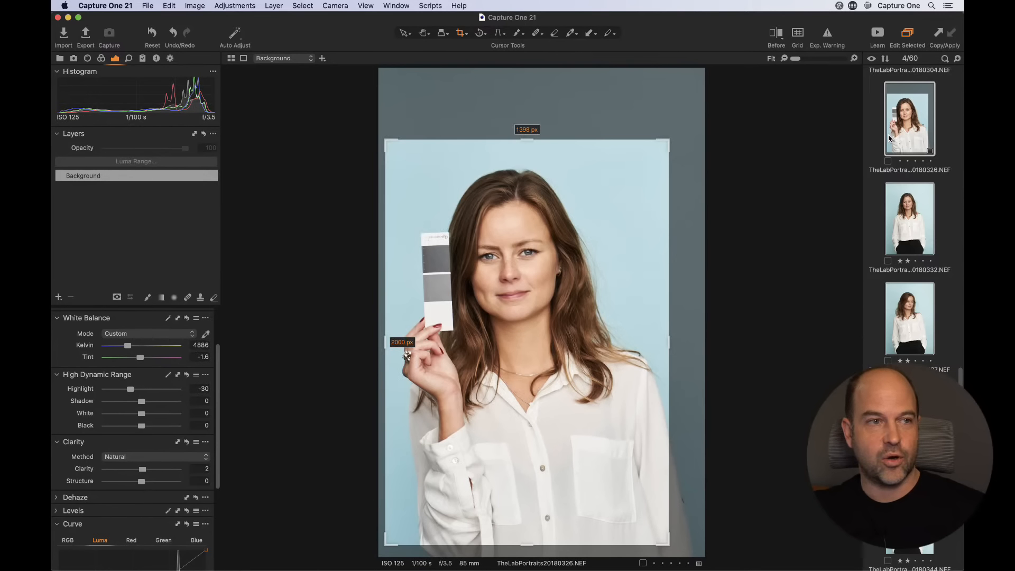
Step: Toggle between single and multi view, finishing on the four-portrait grid
click(231, 59)
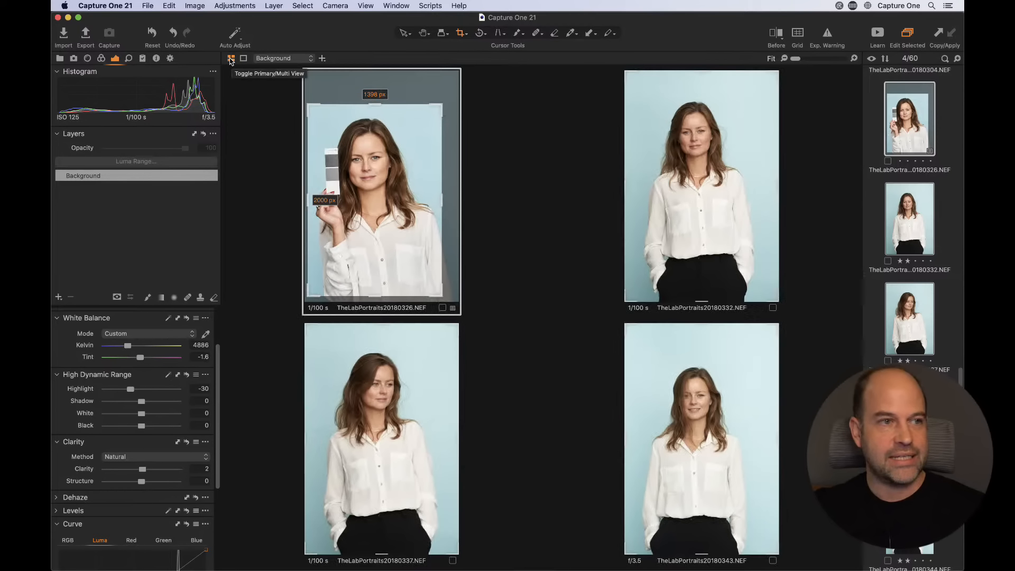
click(232, 61)
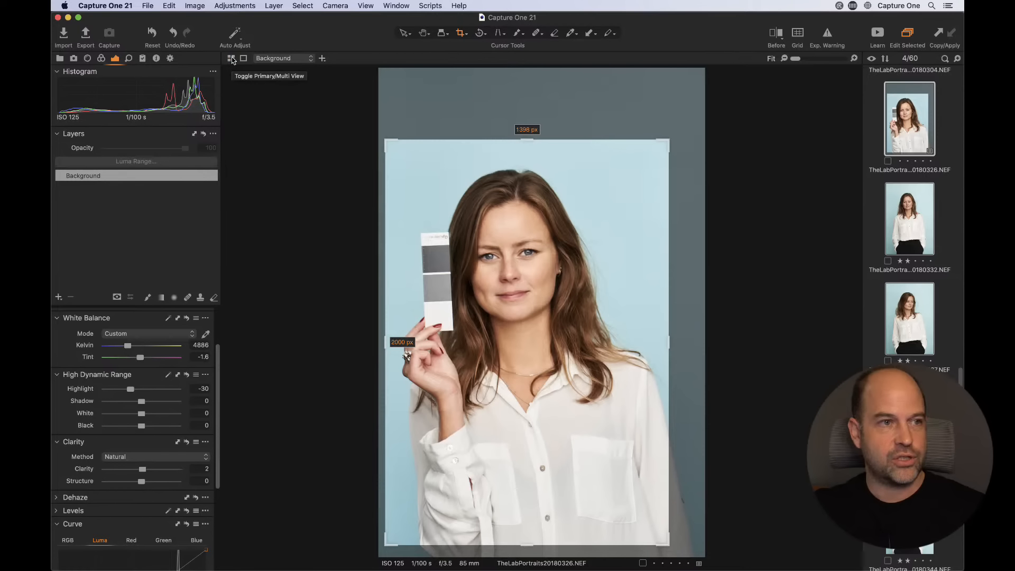
click(233, 60)
click(232, 60)
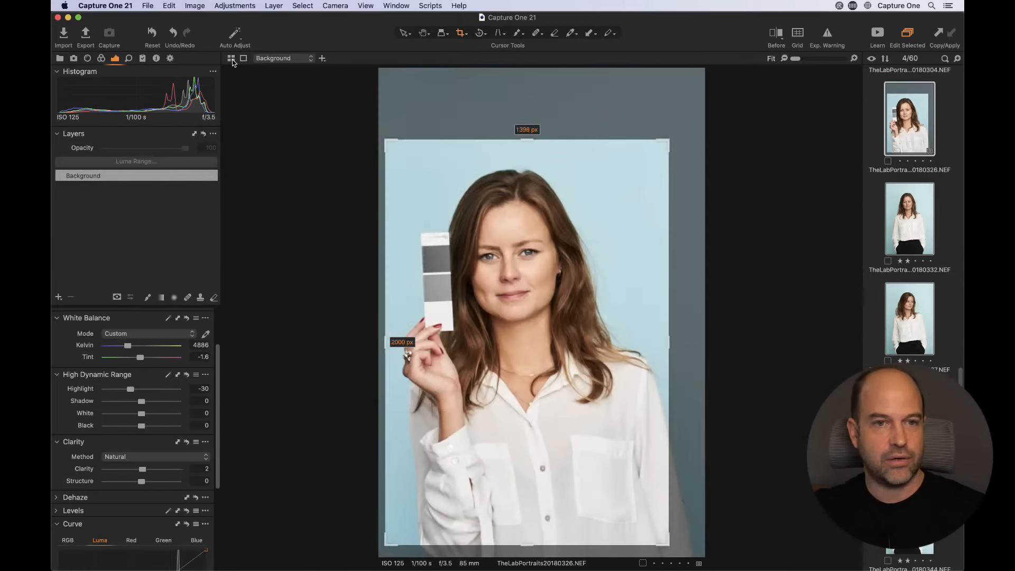
click(231, 60)
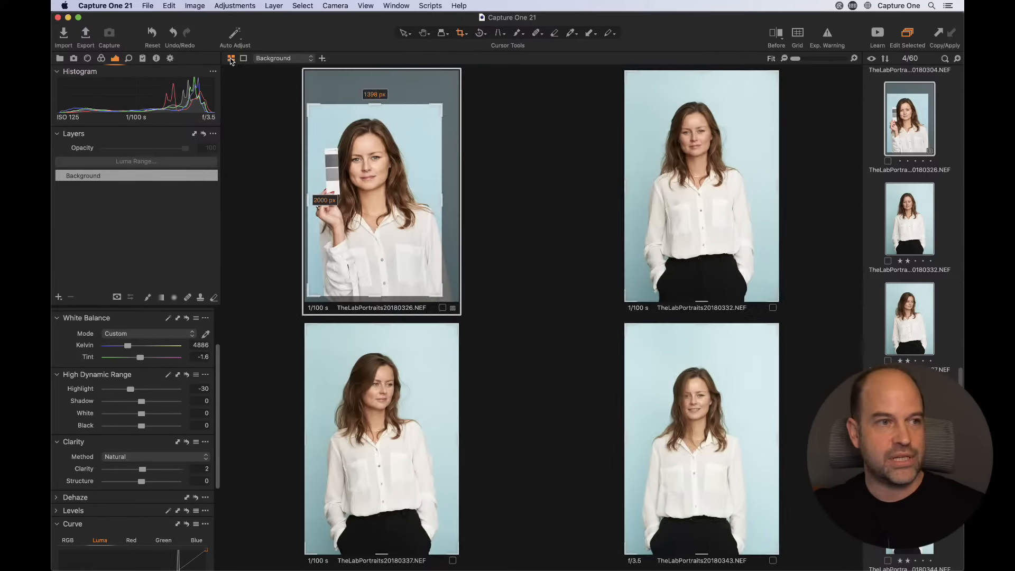
click(231, 61)
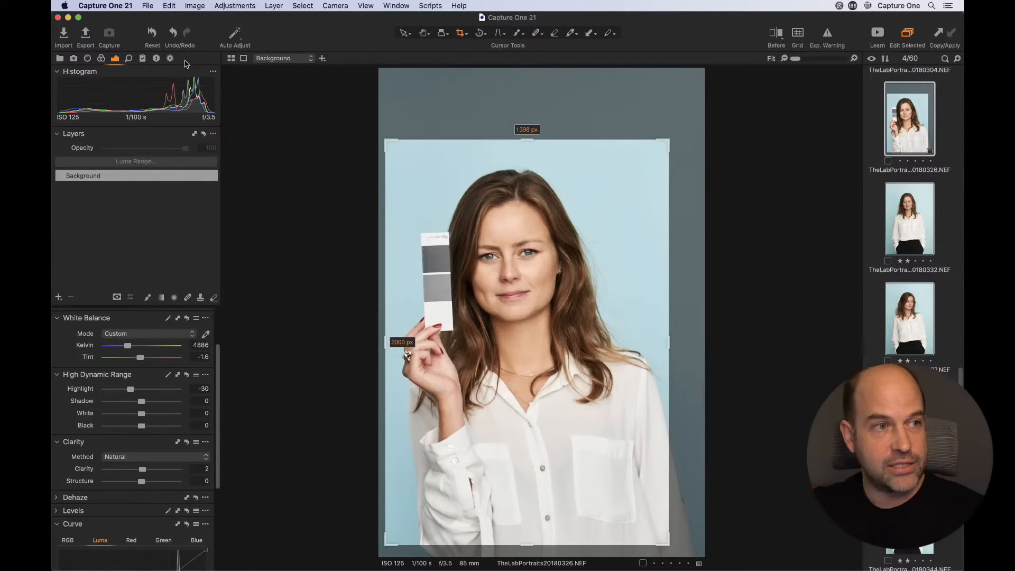
click(231, 60)
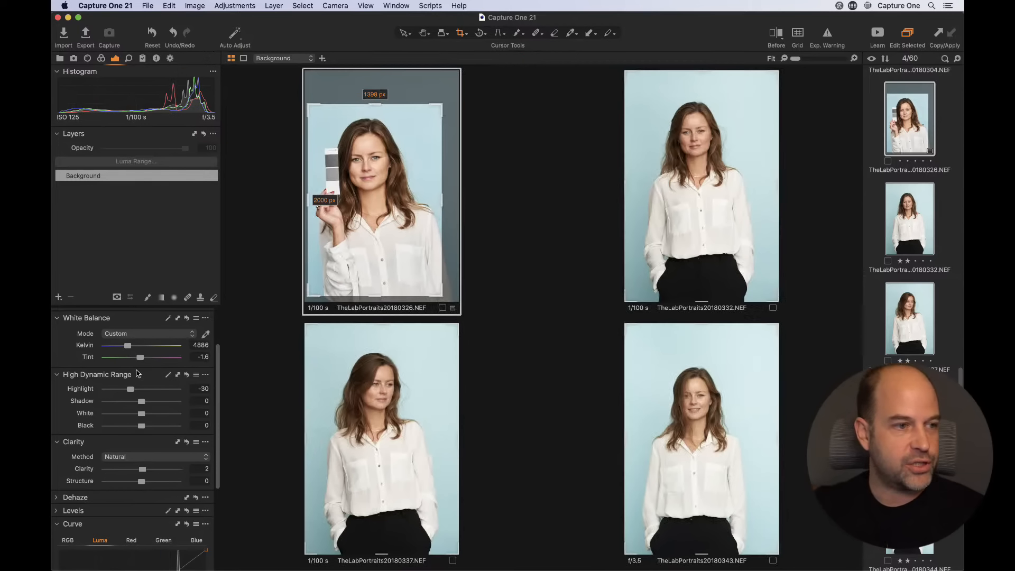
Step: Copy the grey-card portrait's adjustments to the Adjustments Clipboard
scroll(137, 373, up, 3)
drag(157, 339, 157, 340)
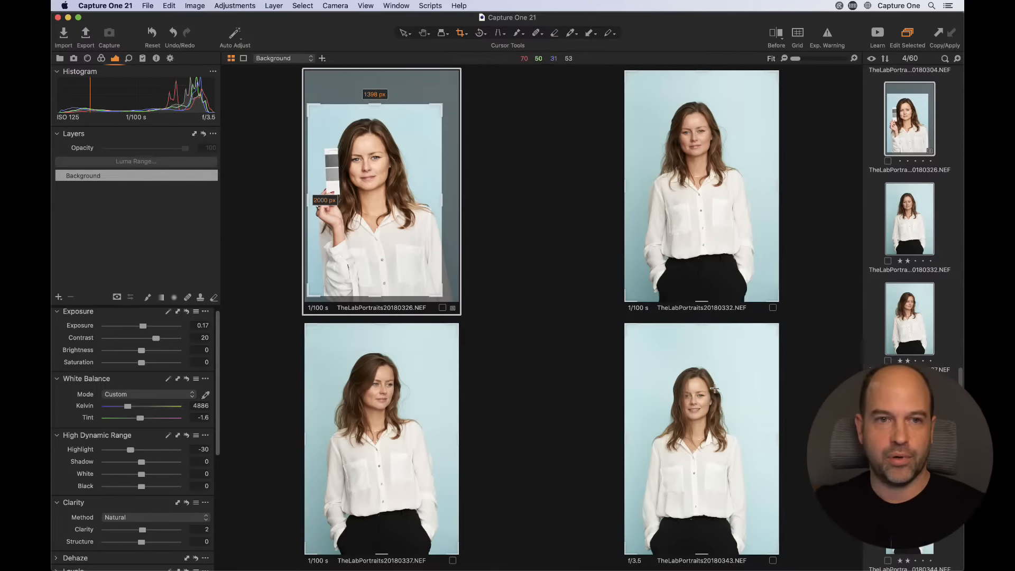
click(143, 58)
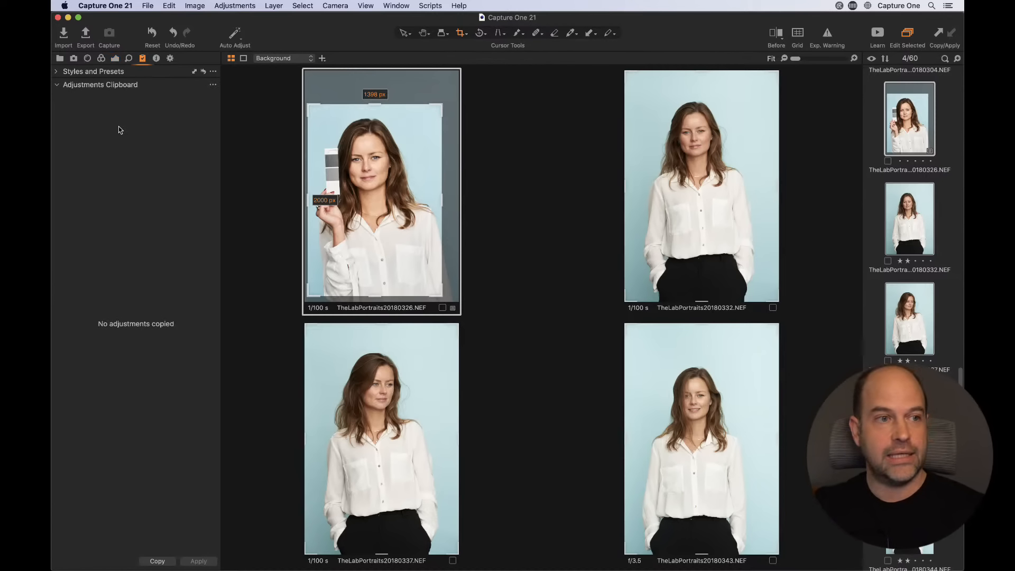
click(939, 31)
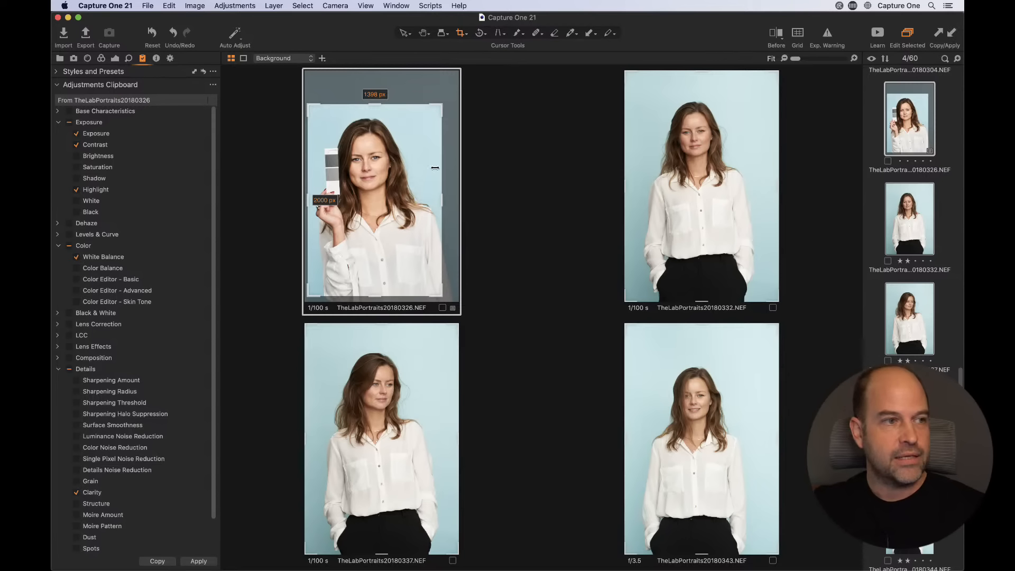
Step: Apply the copied exposure, contrast, highlight, white balance and clarity edits to the other three portraits
scroll(147, 438, down, 3)
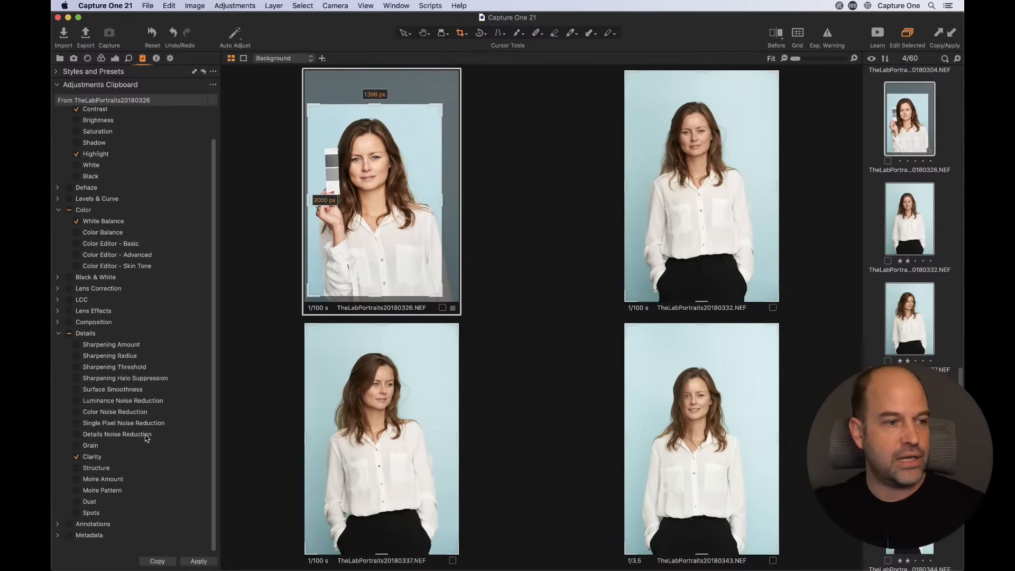
scroll(147, 438, up, 3)
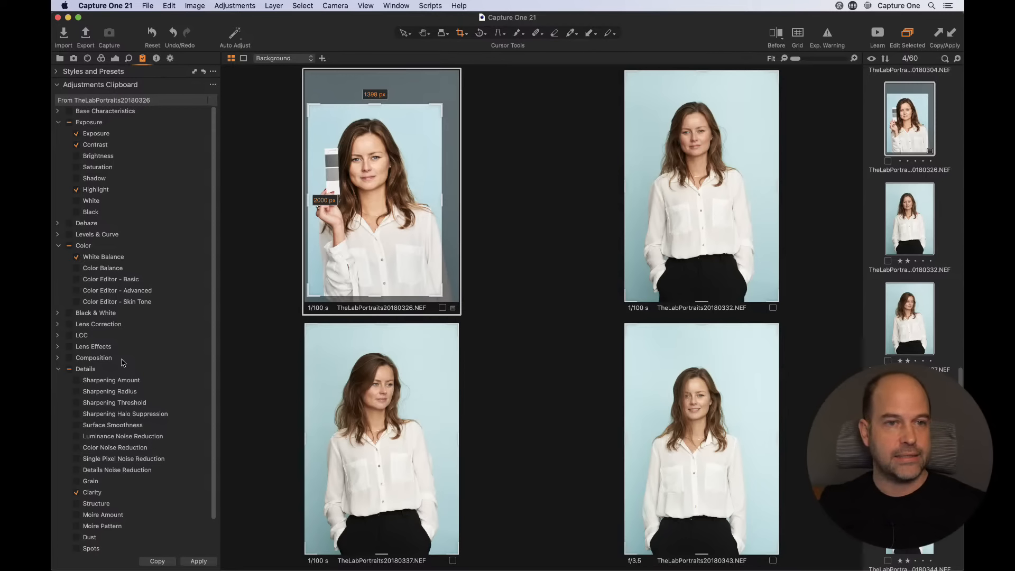
click(952, 34)
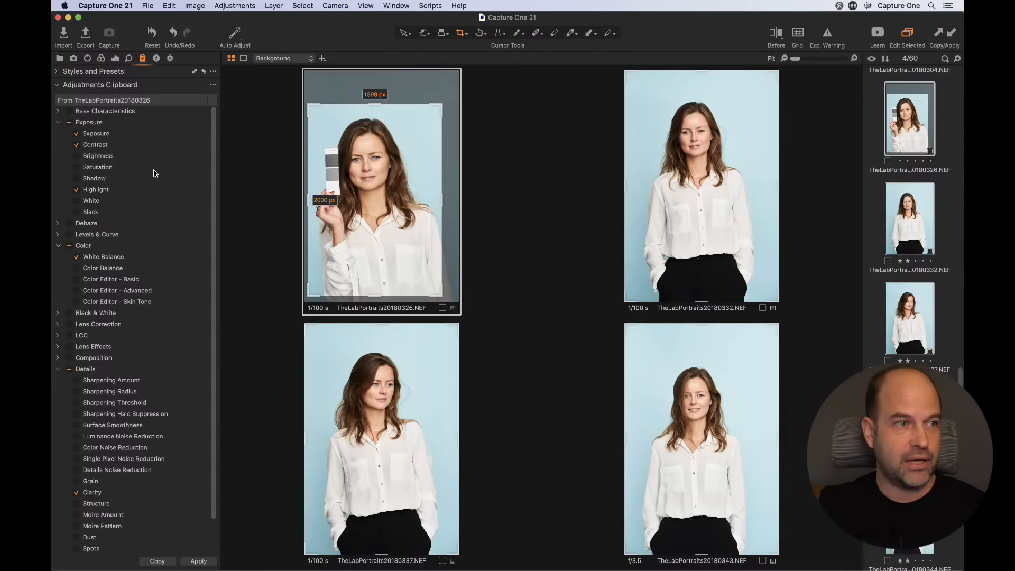
click(213, 85)
mouse_move(246, 96)
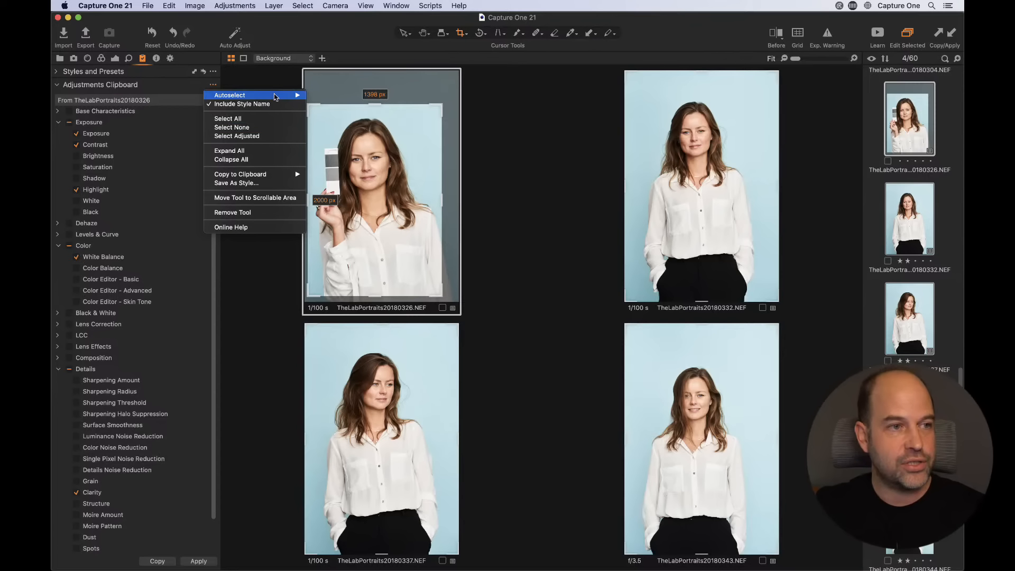
Step: Apply the 1398 × 2000 px crop to portraits 0180332, 0180337, 0180343 and the next set
click(339, 96)
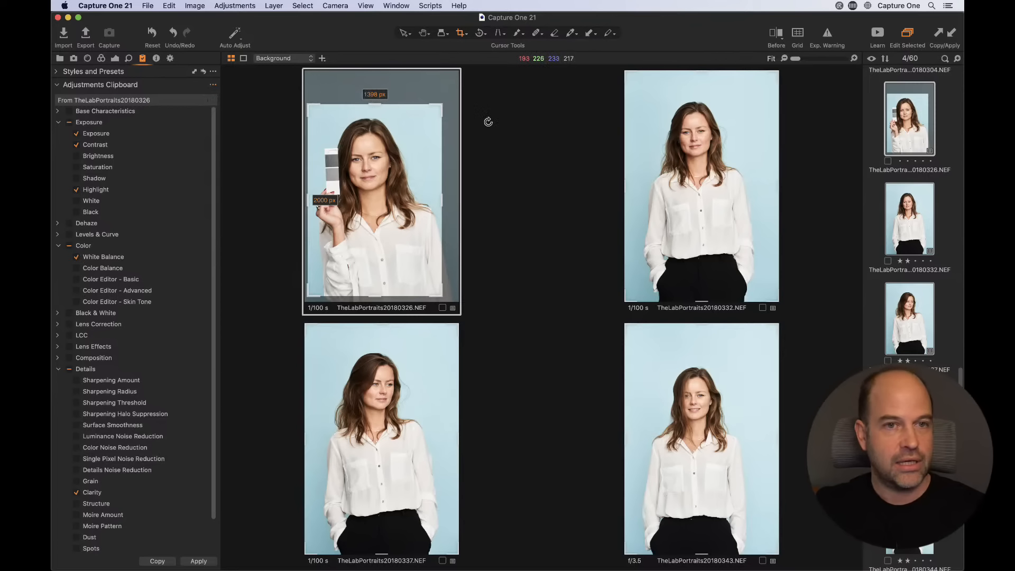
click(952, 33)
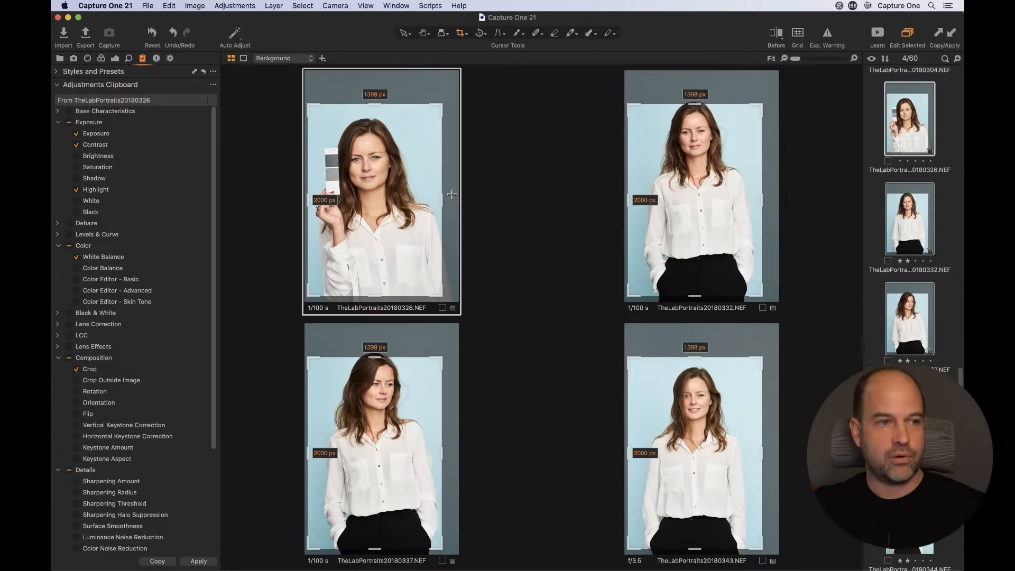
click(707, 189)
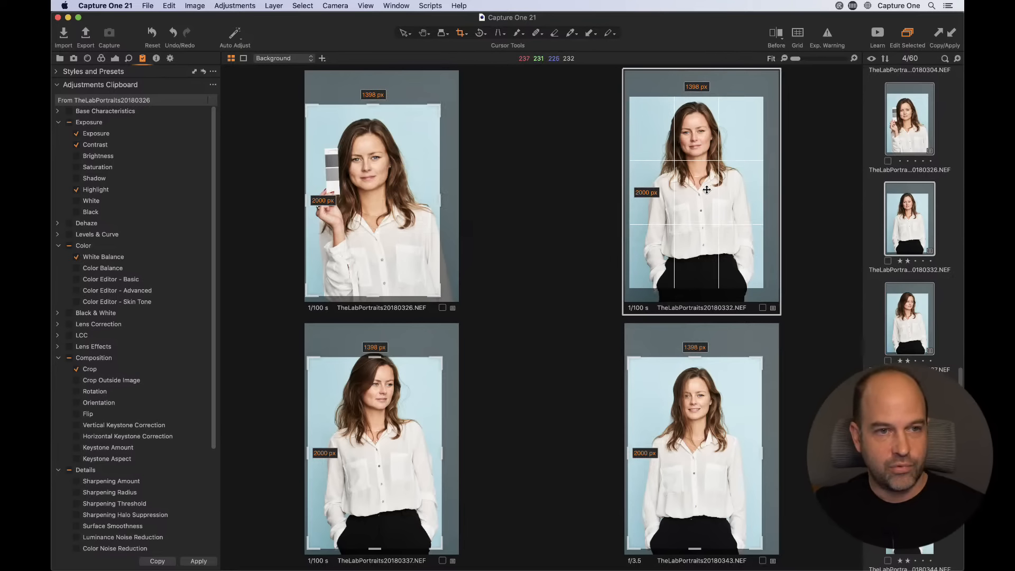
click(407, 389)
click(687, 411)
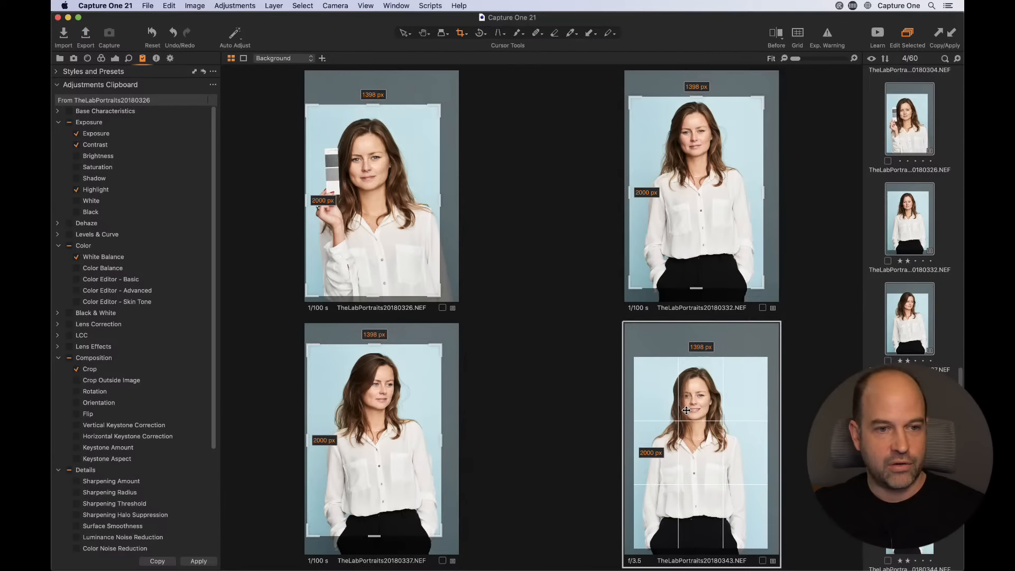
key(super+Right)
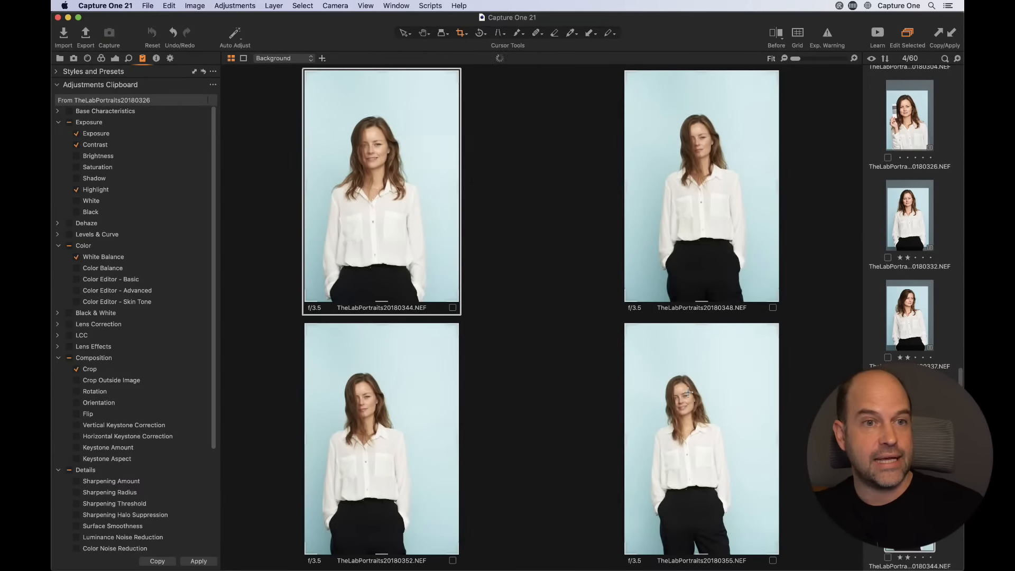
click(953, 33)
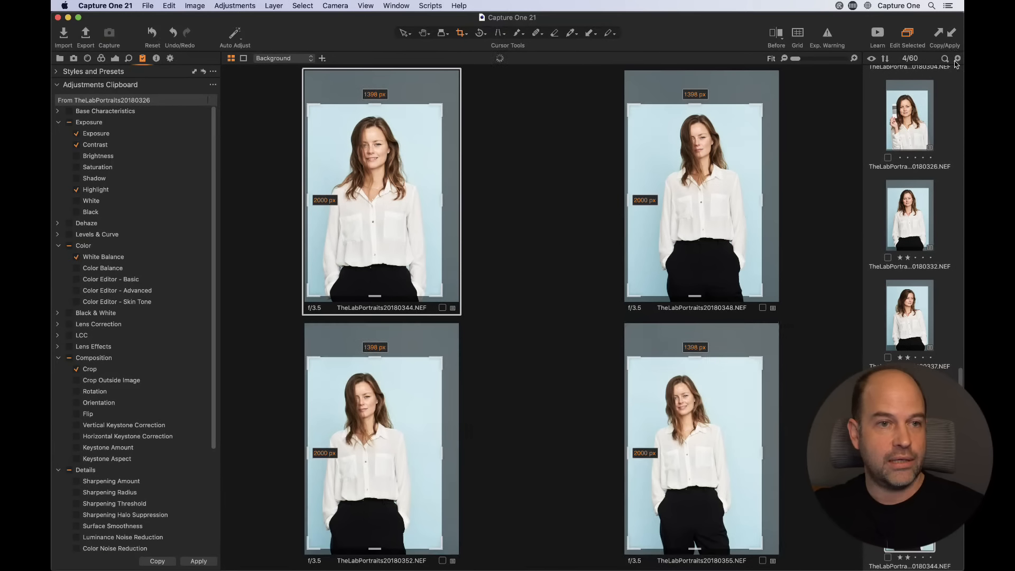
Step: Move through further portrait sets to portrait 0180383
key(super+Right)
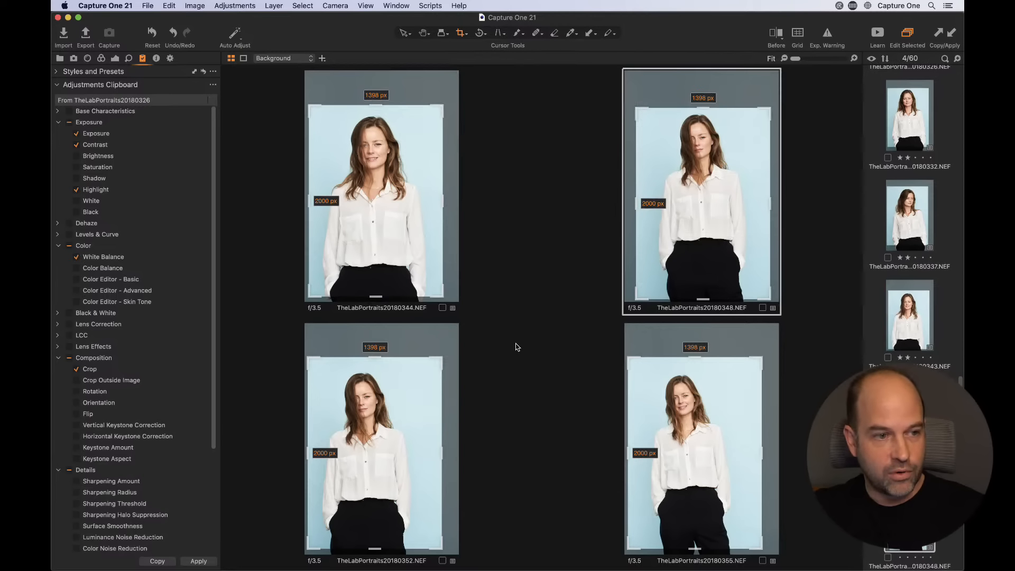
drag(415, 406, 411, 411)
drag(698, 434, 702, 434)
key(shift+super+Right)
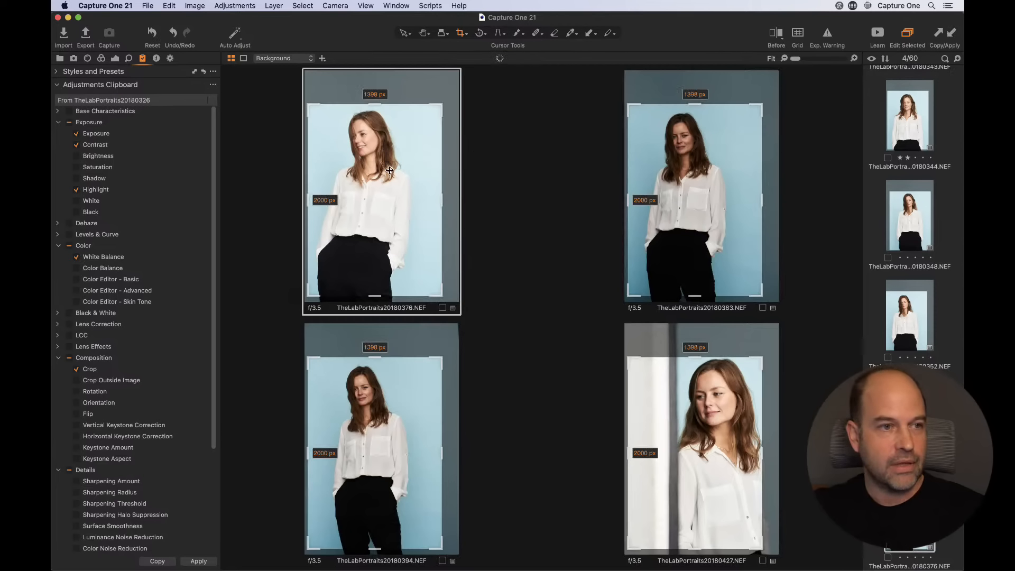
click(719, 180)
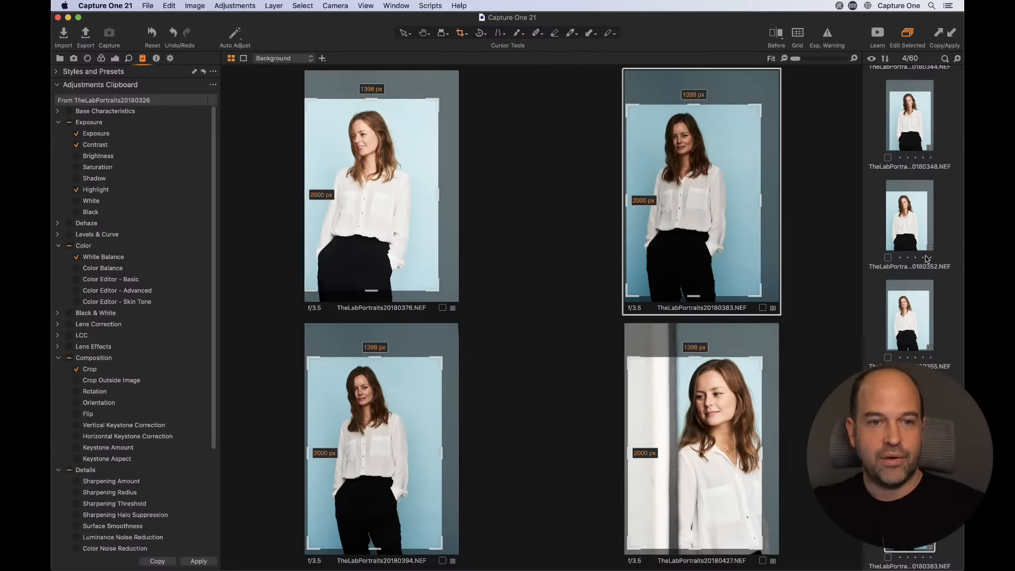
scroll(916, 201, up, 10)
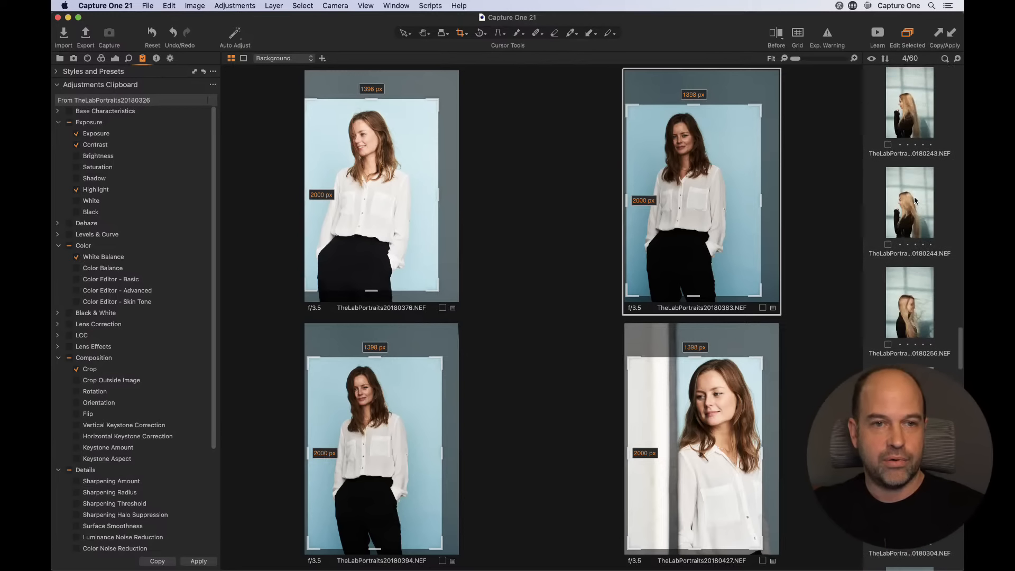
scroll(912, 174, down, 2)
Step: Show cropped portrait 0180332 in the viewer, then select the first four variants
click(907, 143)
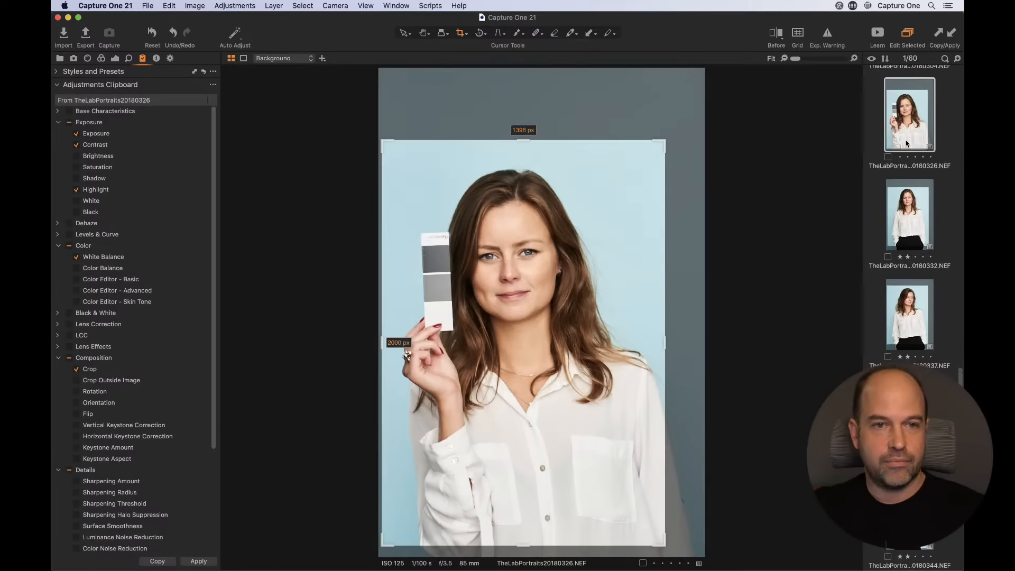
click(903, 212)
scroll(907, 222, down, 2)
right_click(909, 410)
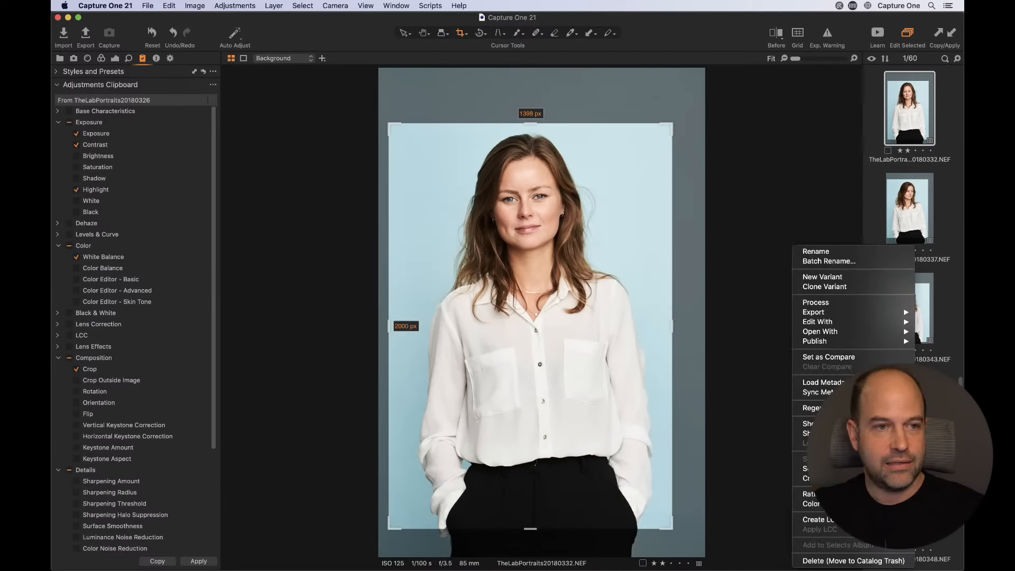
click(804, 202)
click(909, 121)
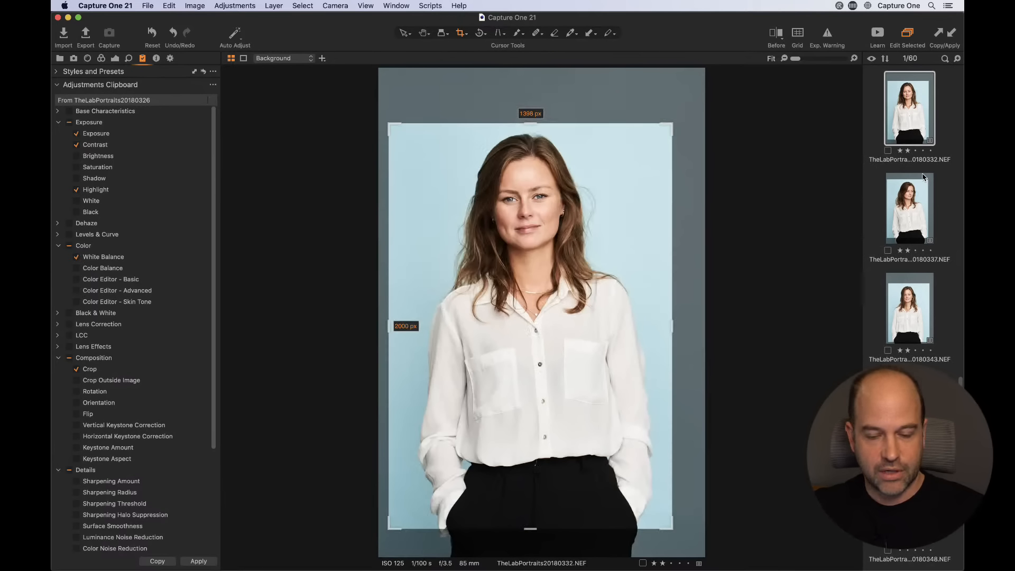
shift+click(910, 408)
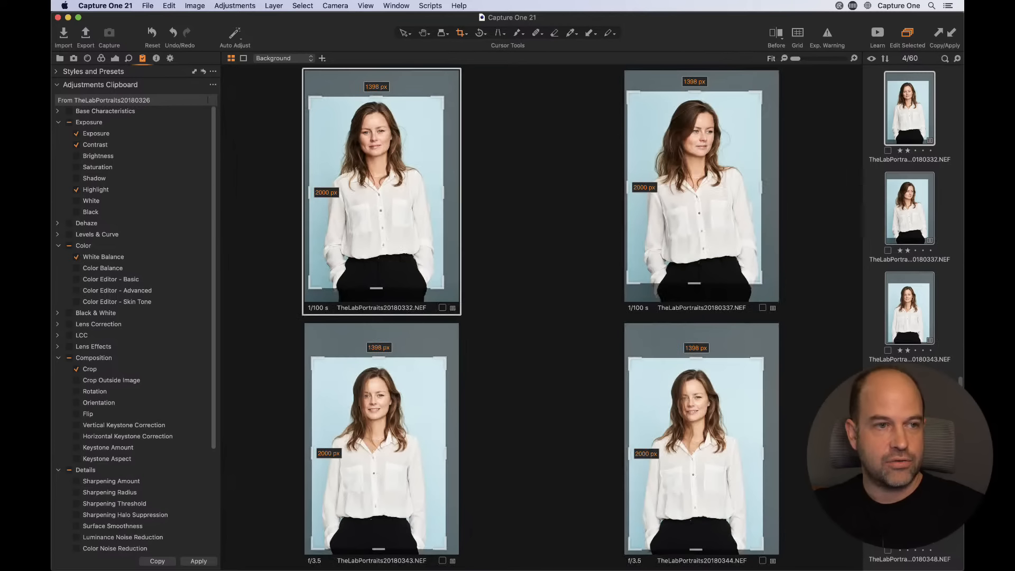
Step: Reset the crop on all four variants, restoring full 1335 × 2000 px frames
click(88, 58)
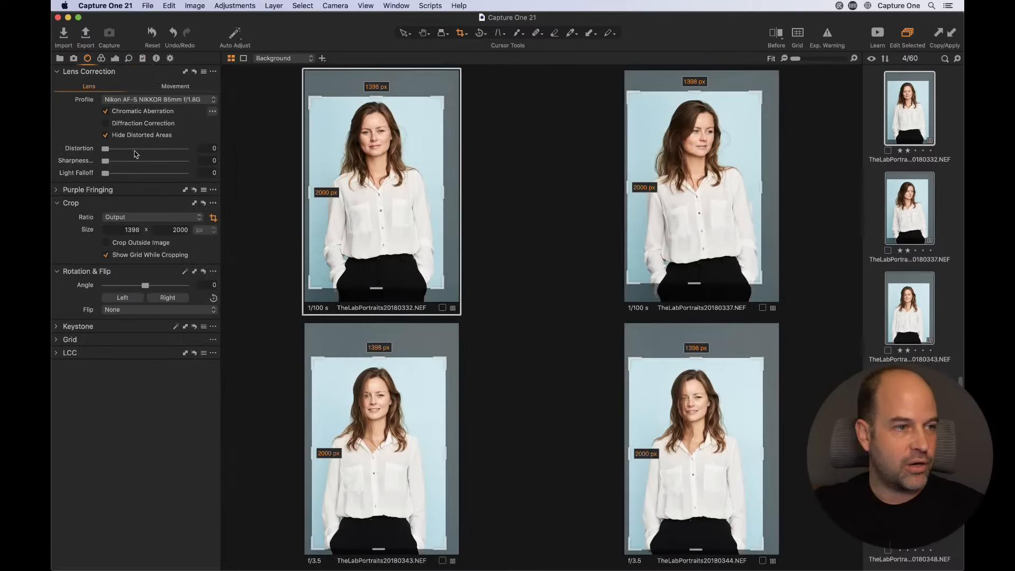
click(204, 204)
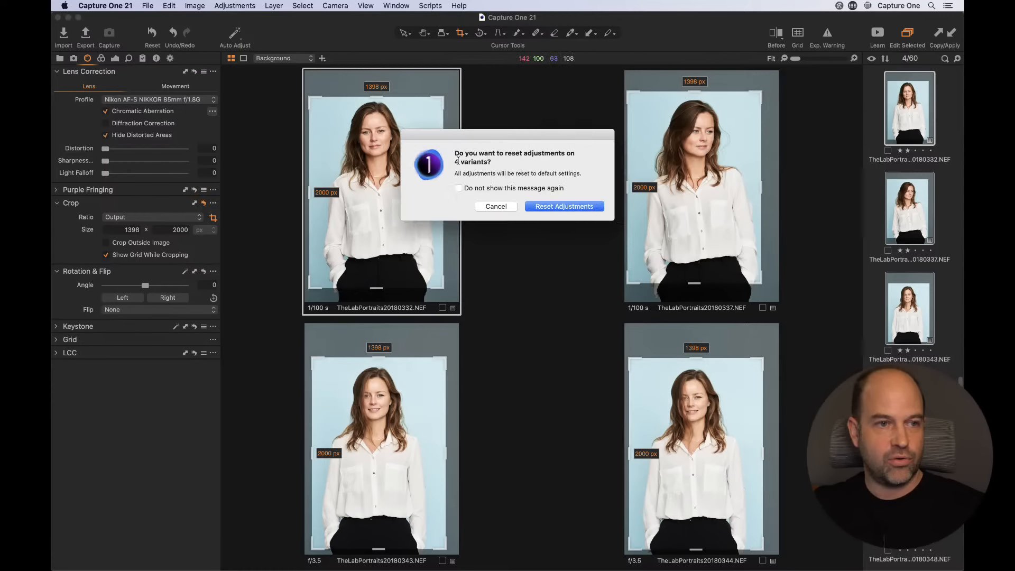
click(559, 206)
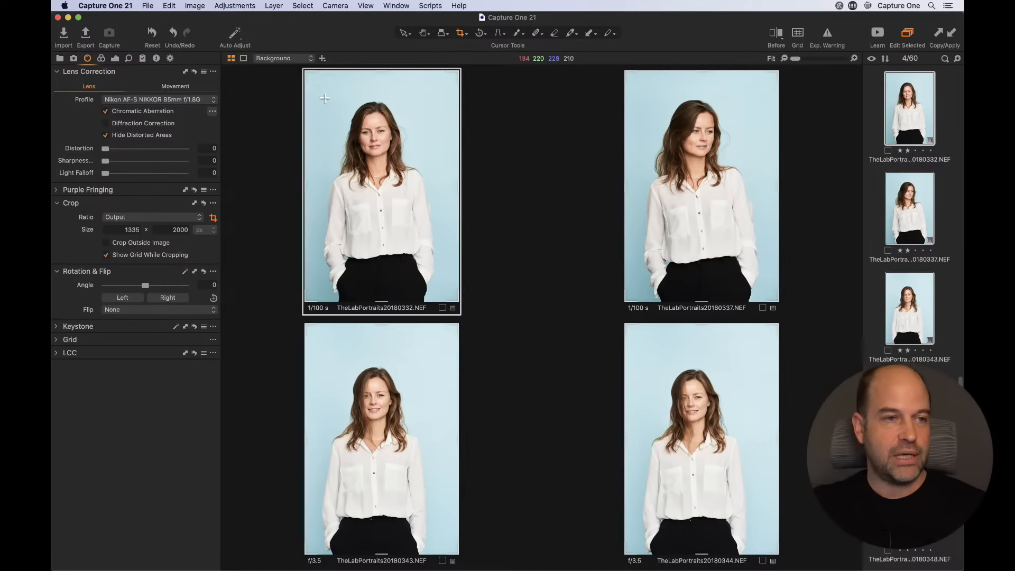
Step: Draw a 1353 × 2000 px crop on the first portrait down to the legs and copy it to the other three
drag(311, 93, 311, 140)
drag(309, 74, 338, 158)
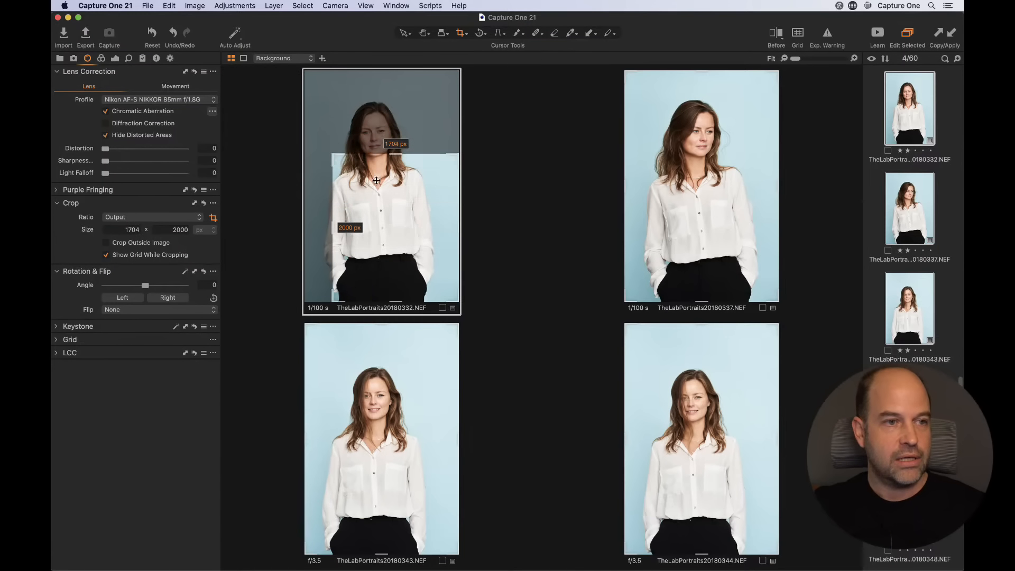
drag(389, 185, 372, 120)
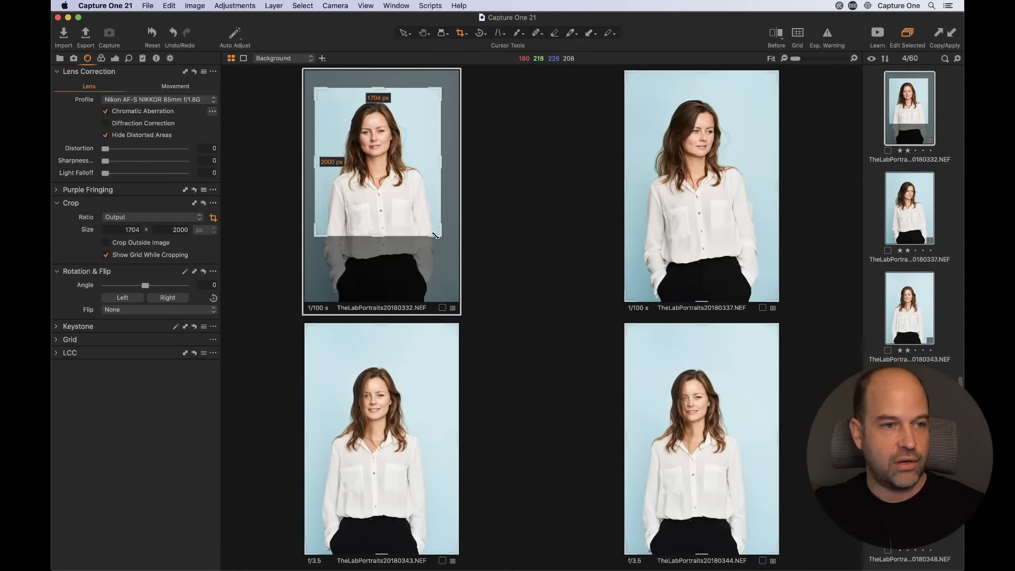
drag(442, 237, 411, 205)
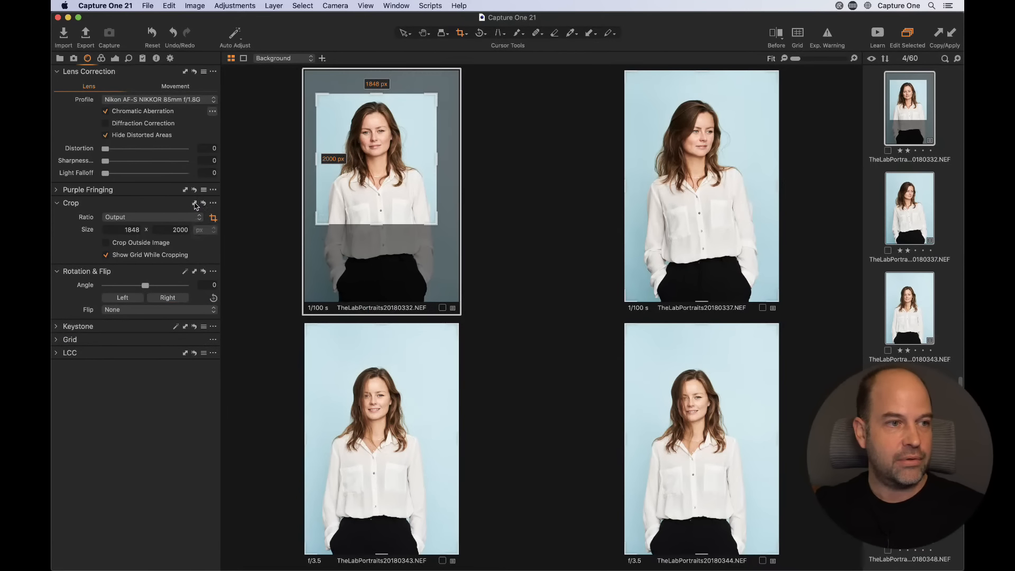
click(194, 204)
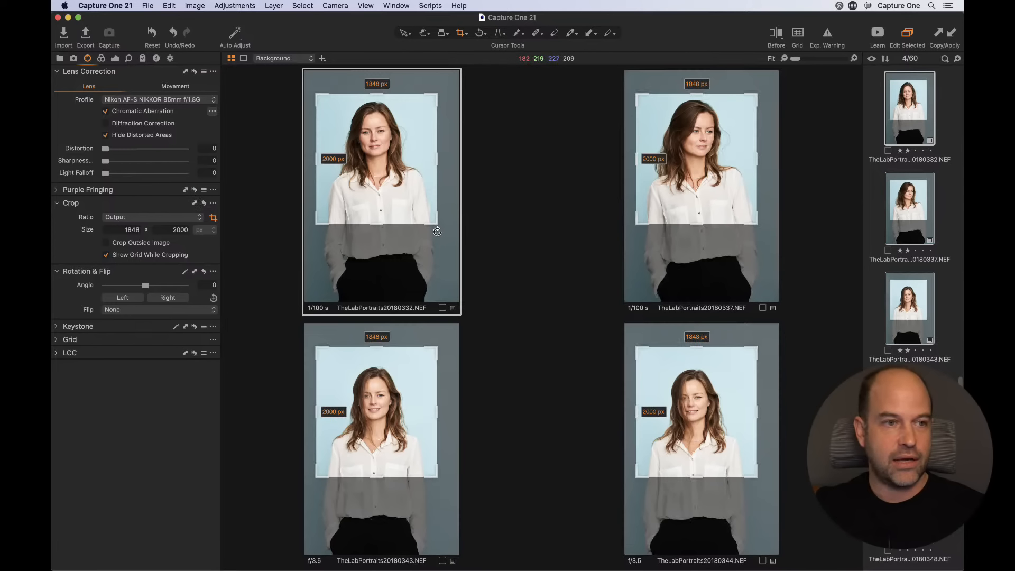
drag(436, 224, 448, 288)
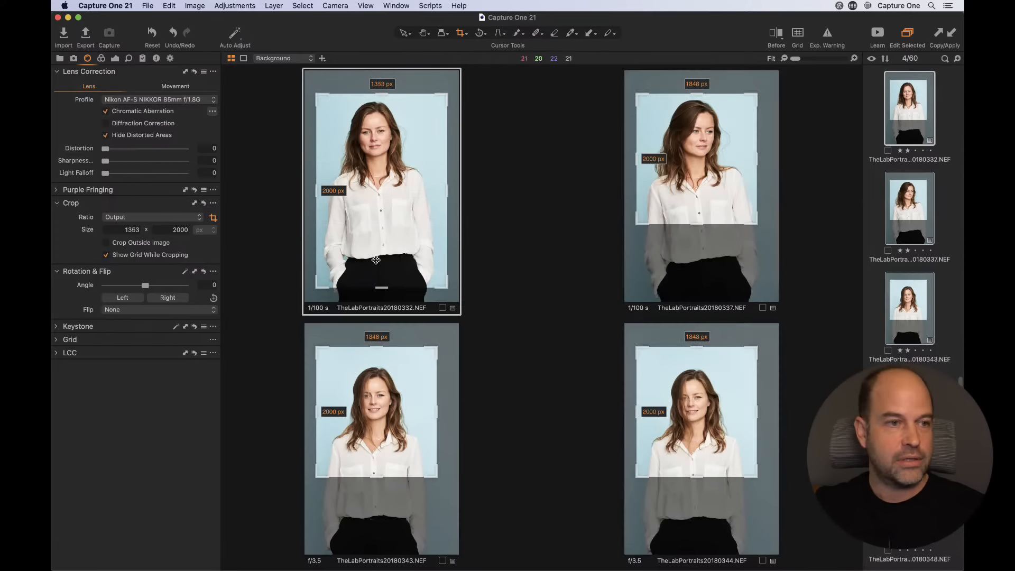
click(195, 204)
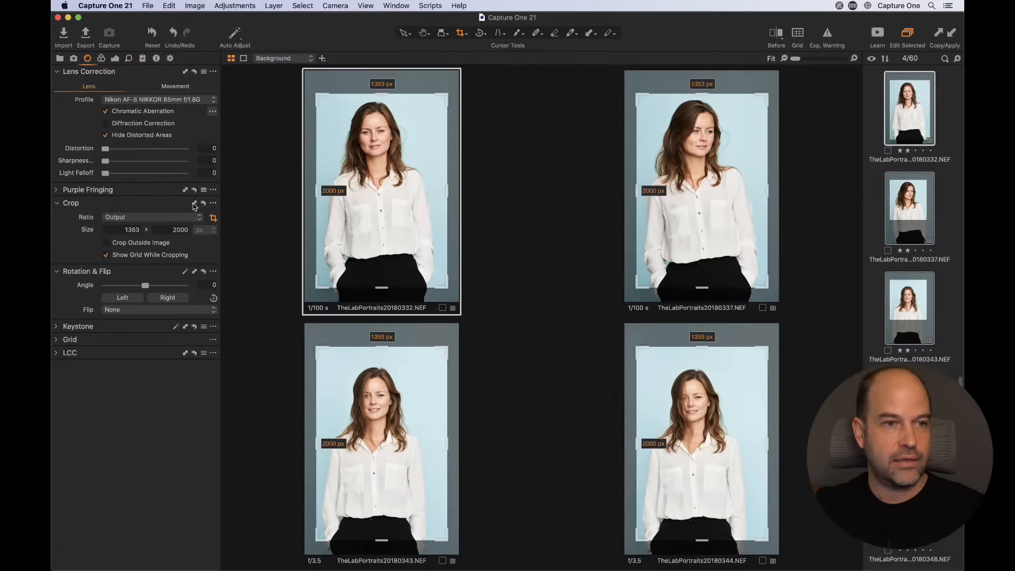
click(115, 58)
Step: Copy exposure and contrast to all four variants and set exposure to 0.35
mouse_move(148, 326)
mouse_down()
mouse_move(131, 325)
mouse_move(154, 326)
mouse_move(144, 327)
mouse_up()
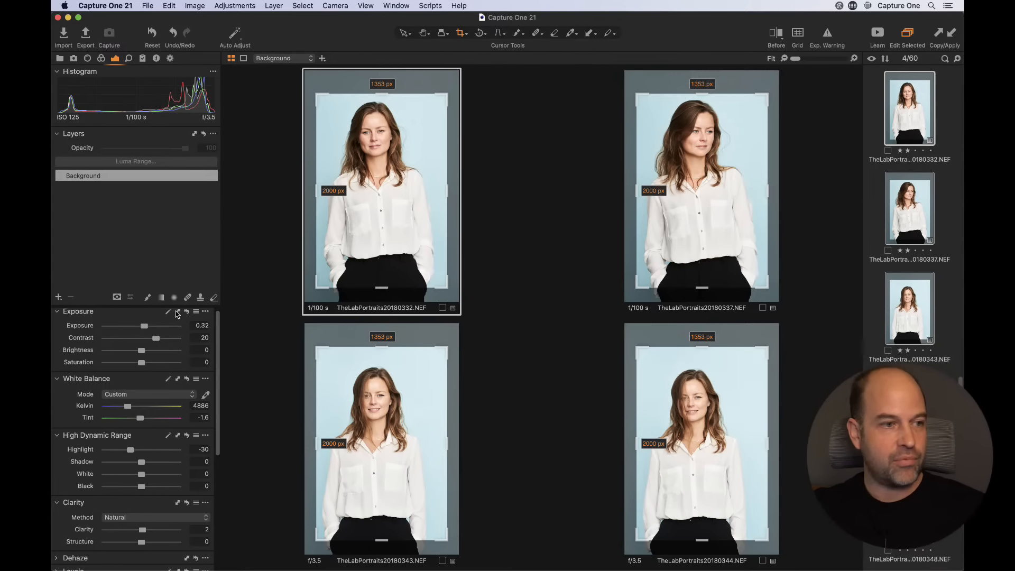
click(178, 312)
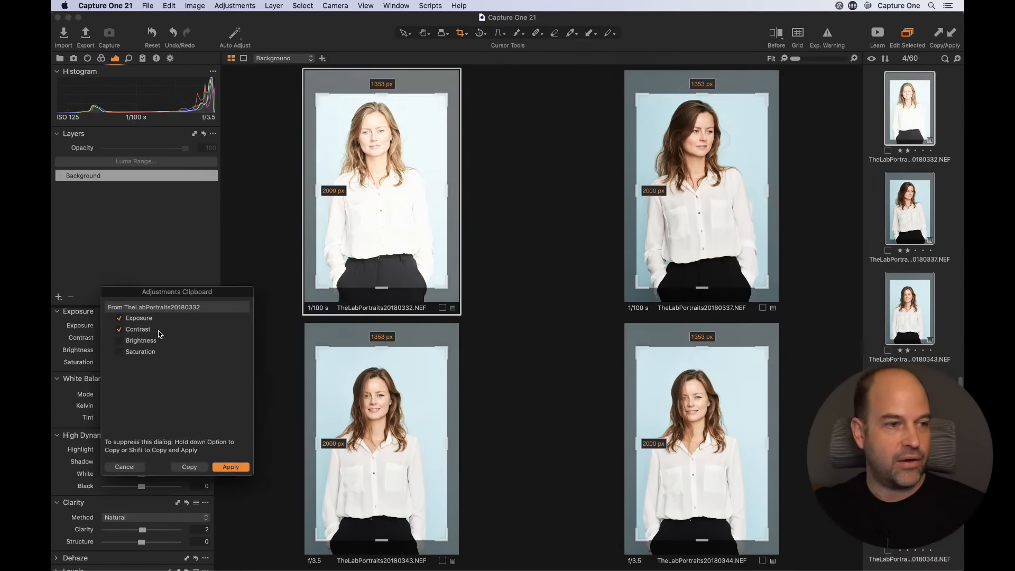
click(228, 466)
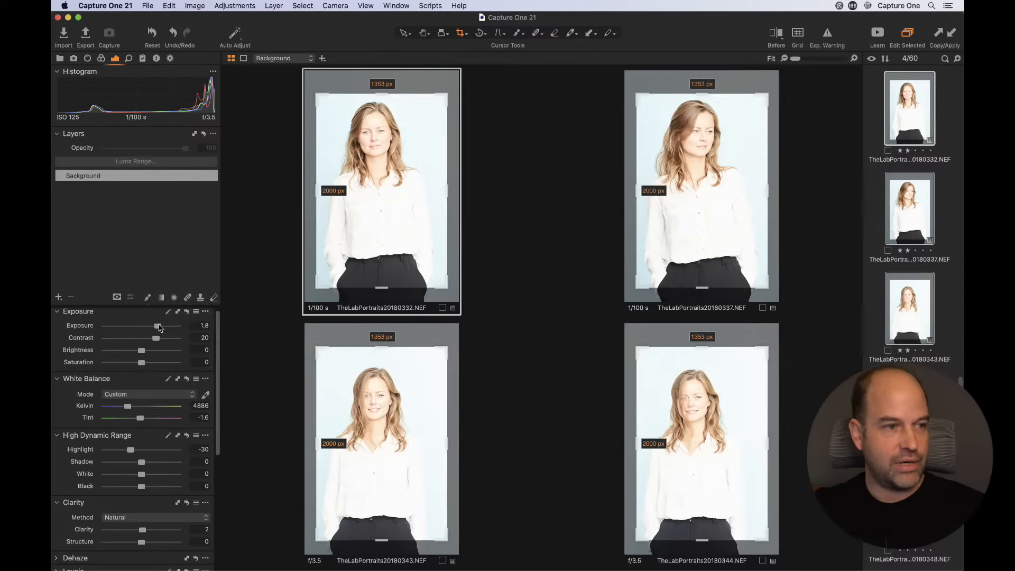
drag(159, 328, 146, 326)
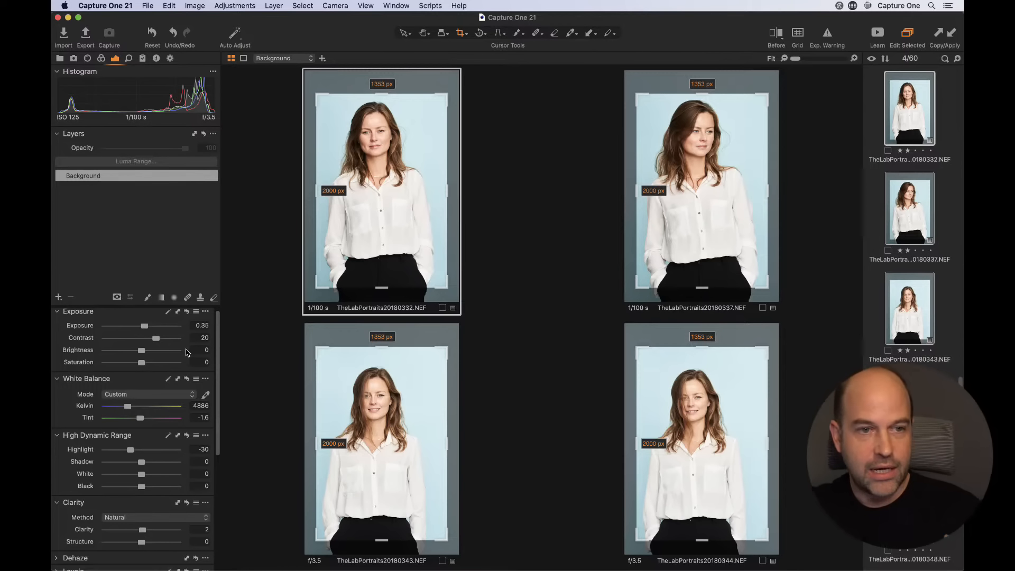
Step: Open the photographer's 54-image album under Batch Editing Tips, showing the market scene as 1 of 54
click(59, 59)
scroll(169, 191, down, 3)
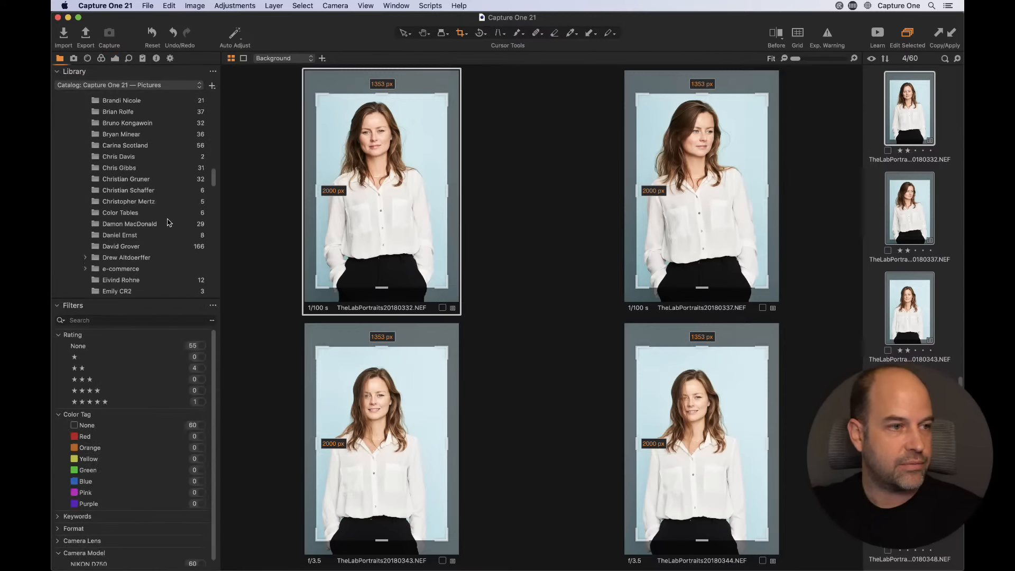
scroll(158, 190, up, 10)
scroll(156, 180, up, 3)
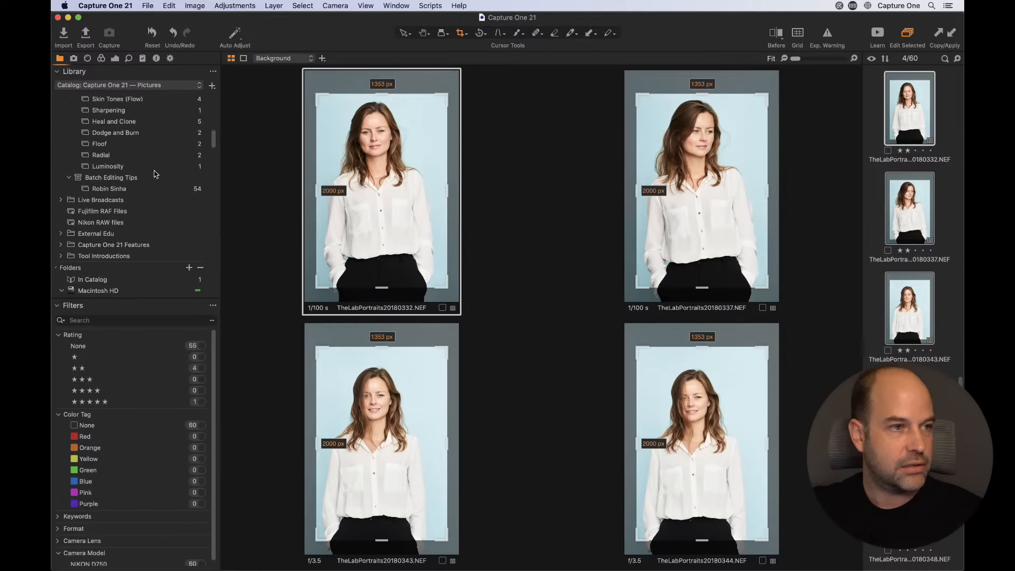
click(130, 189)
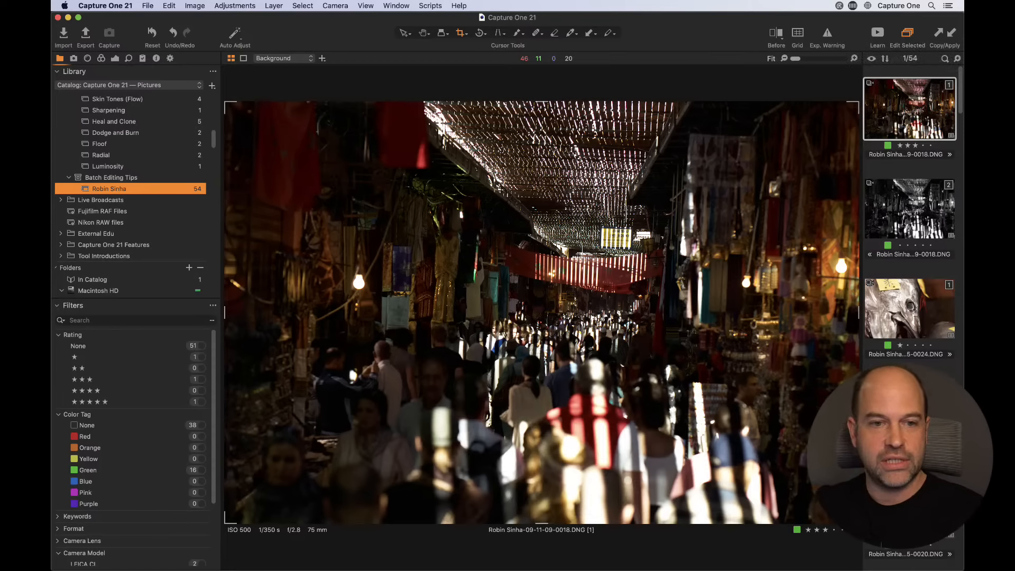
Step: Clear the four-image selection and show the market scene on its own
shift+click(910, 409)
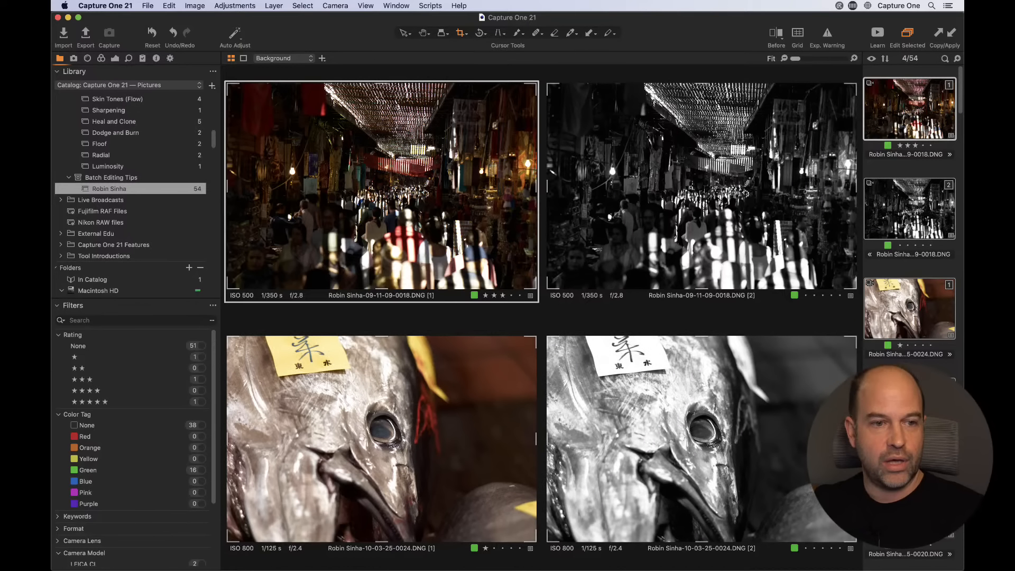
click(921, 275)
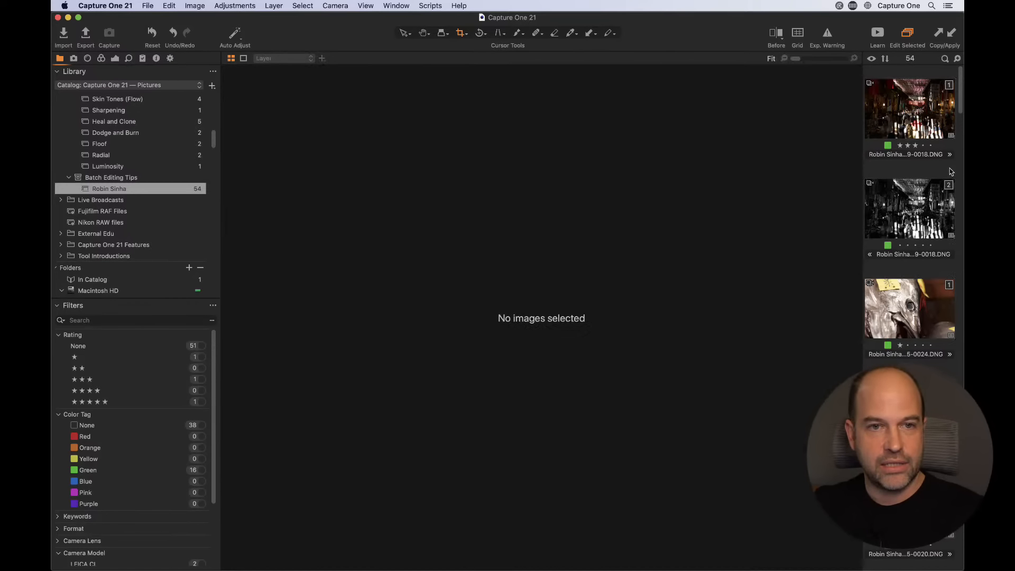
click(924, 104)
right_click(923, 97)
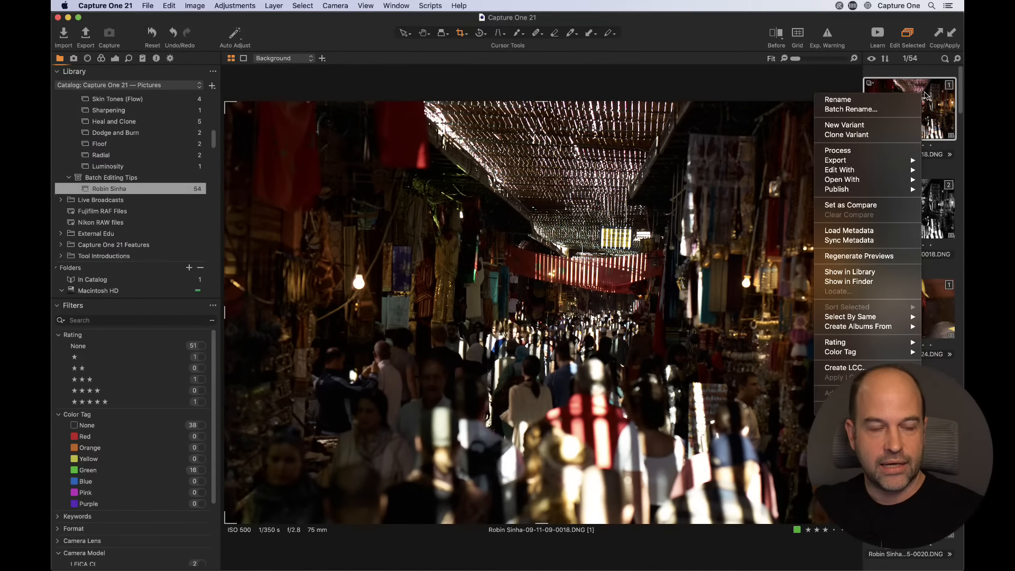
click(938, 95)
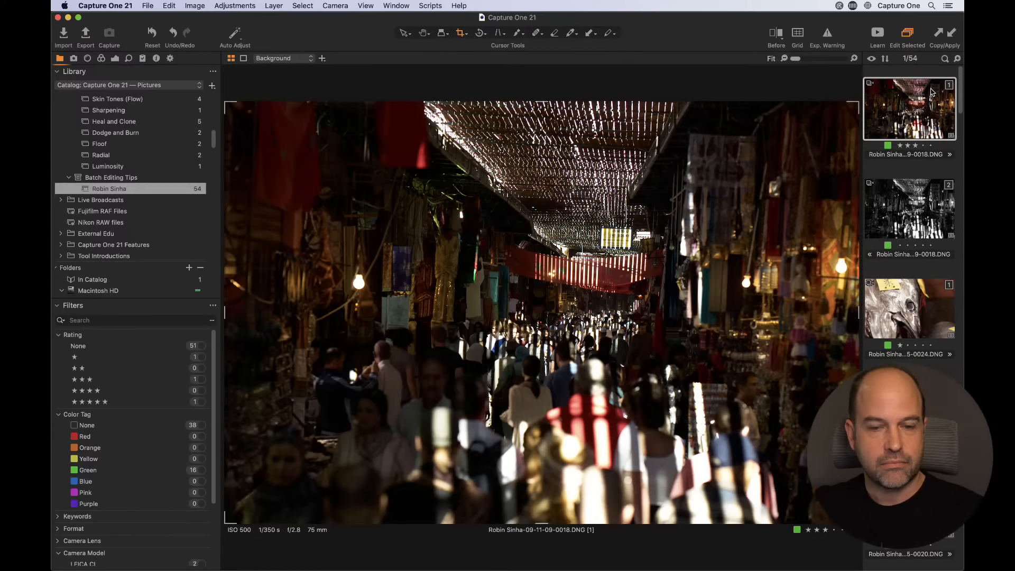
right_click(925, 95)
click(926, 95)
Step: Collapse the market scene's two variants with Image > Collapse Selected
key(Right)
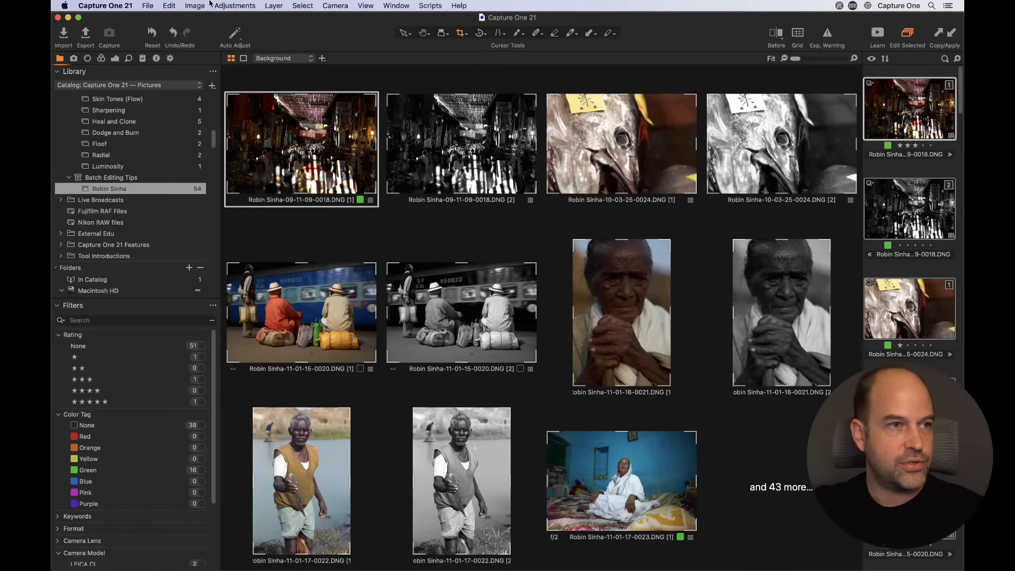
click(299, 5)
mouse_move(207, 5)
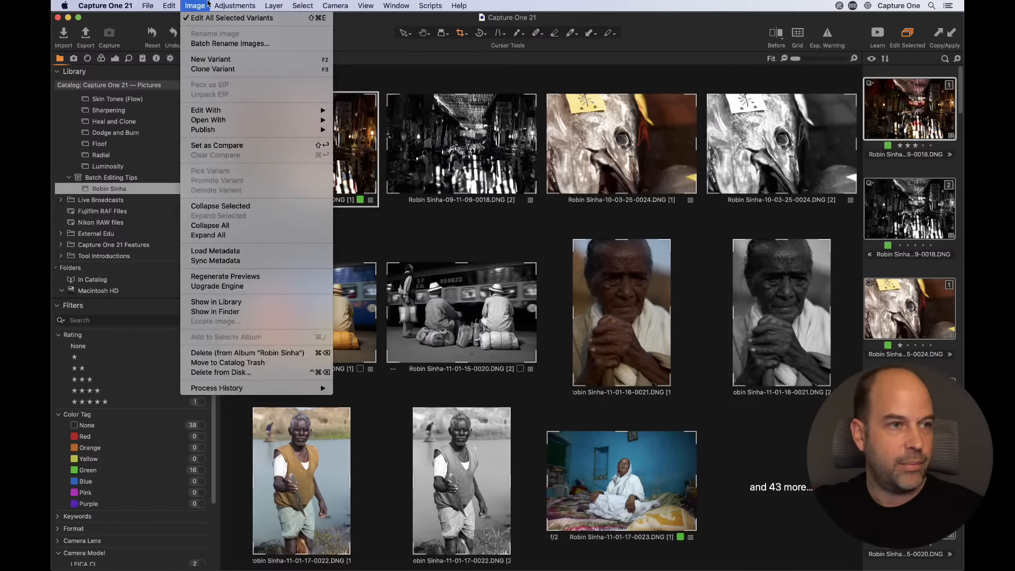
click(219, 206)
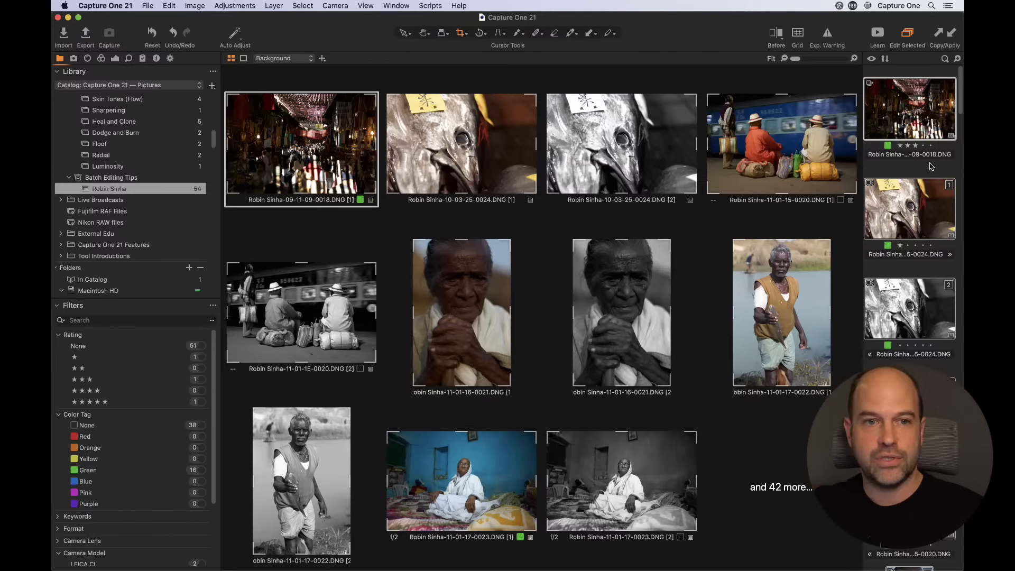
Step: Browse the album, then select all 53 visible images with Cmd+A
super+click(917, 91)
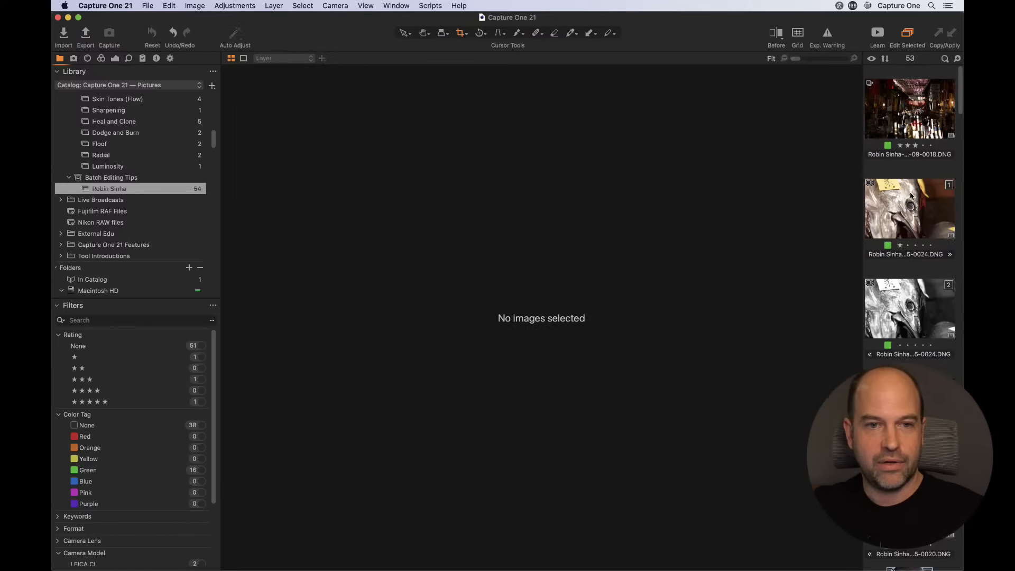
scroll(910, 207, down, 2)
scroll(908, 176, down, 2)
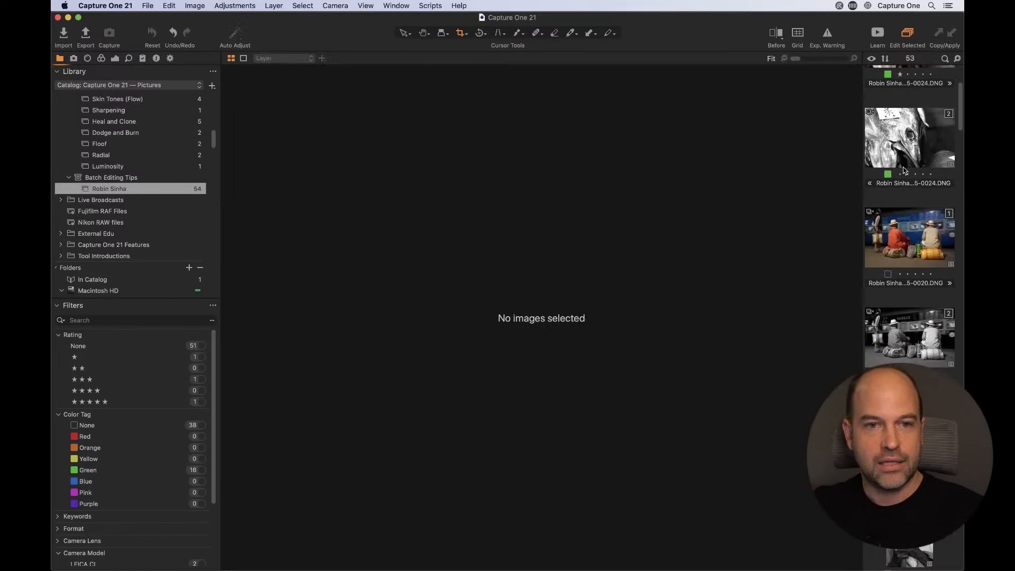
scroll(897, 214, down, 2)
scroll(899, 191, up, 5)
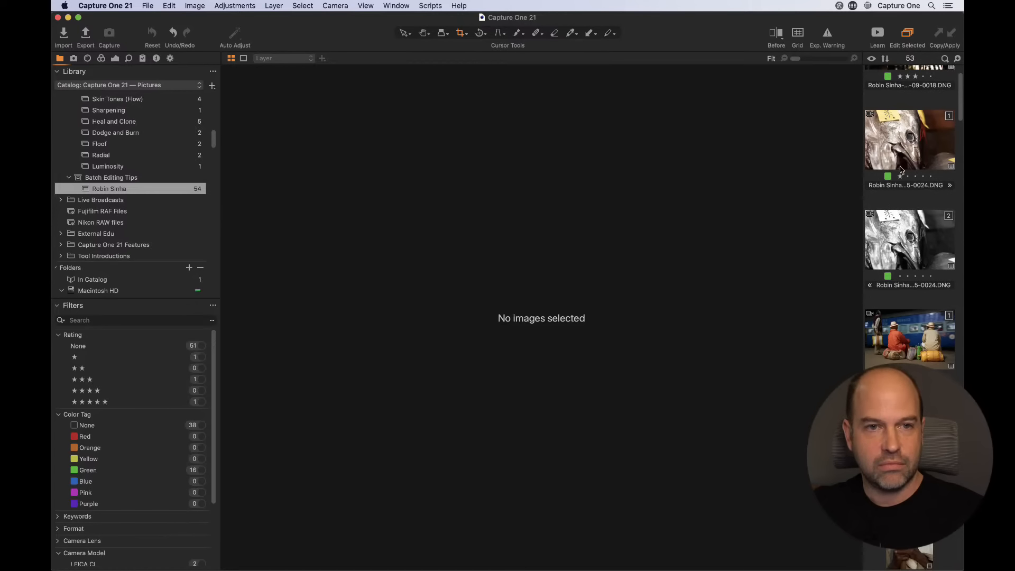
click(905, 126)
key(super+a)
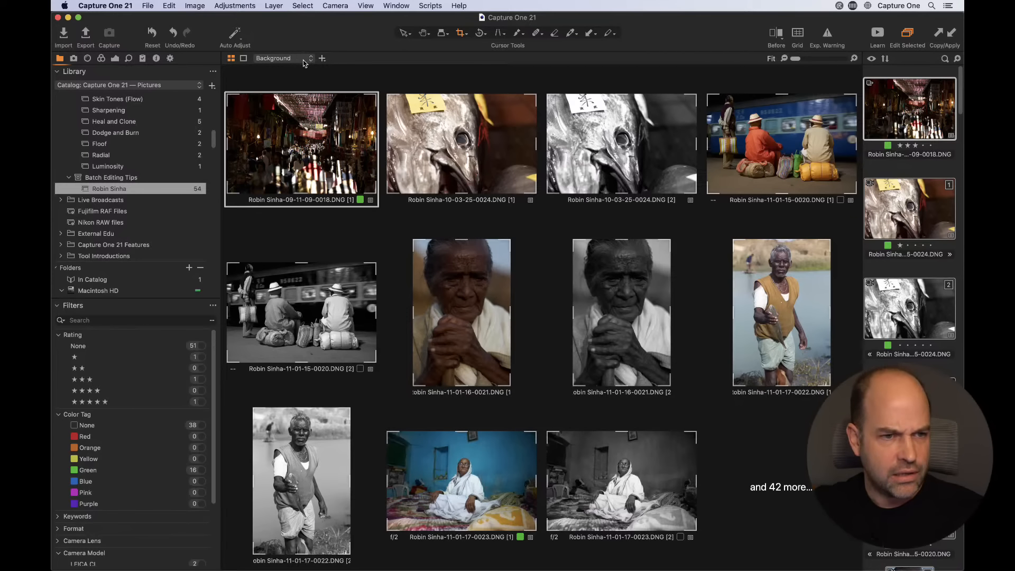
Step: Expand the selected variants, then collapse them back into stacks
click(194, 5)
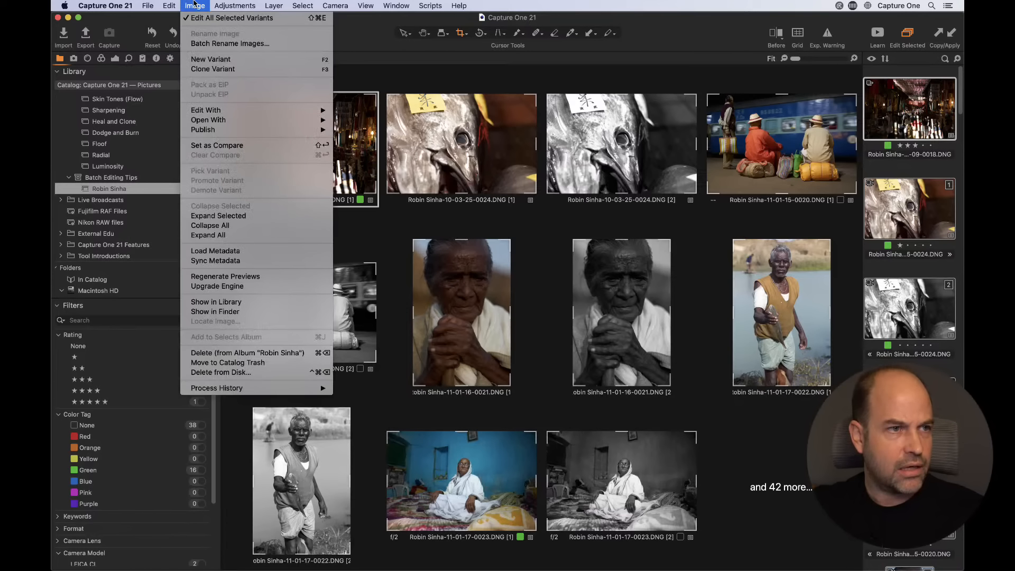
click(244, 217)
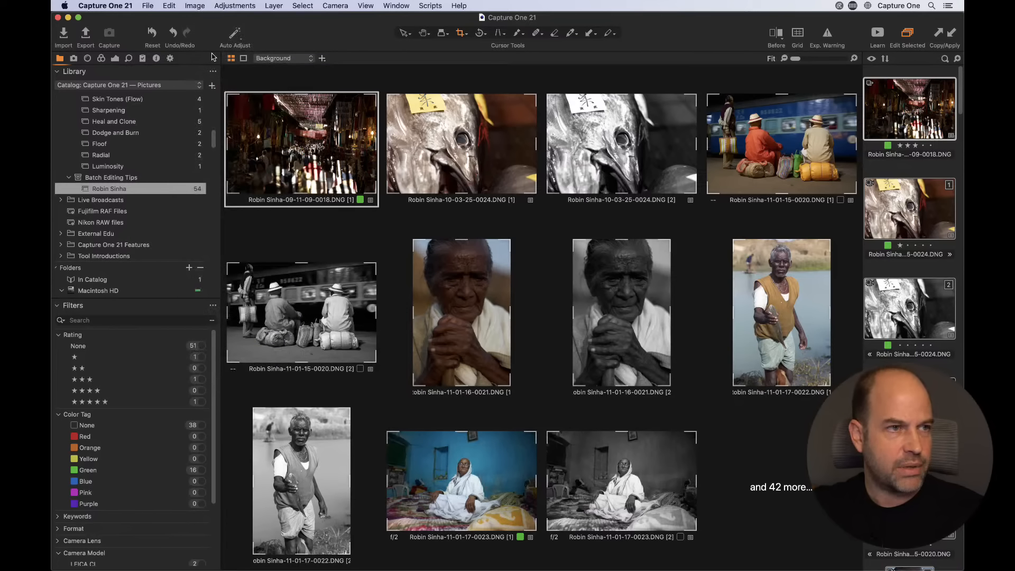
click(194, 5)
click(225, 207)
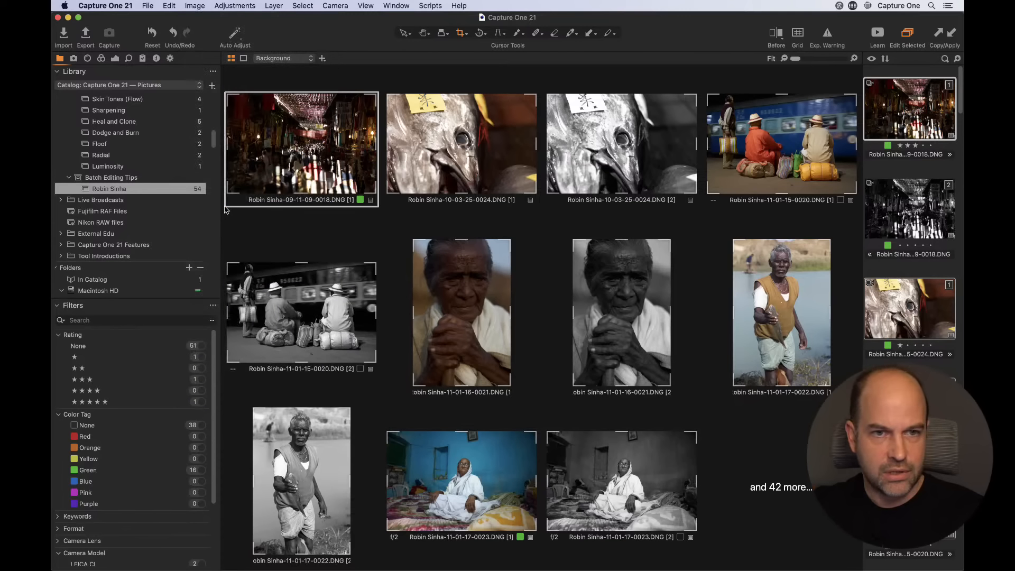
Step: Deselect all, browse the fish variants in the filmstrip, and delete the black-and-white fish variant
scroll(911, 293, down, 3)
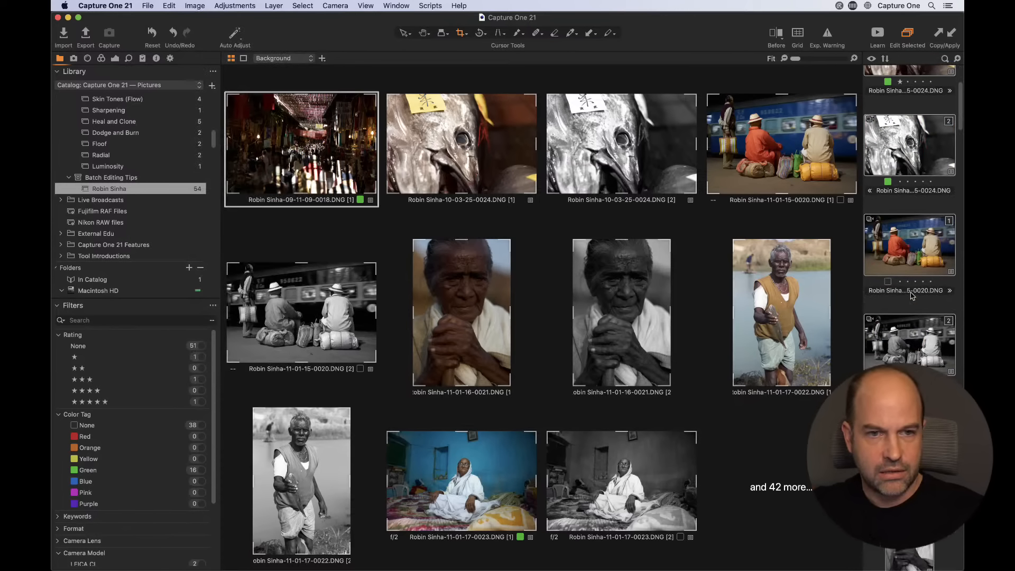
click(904, 207)
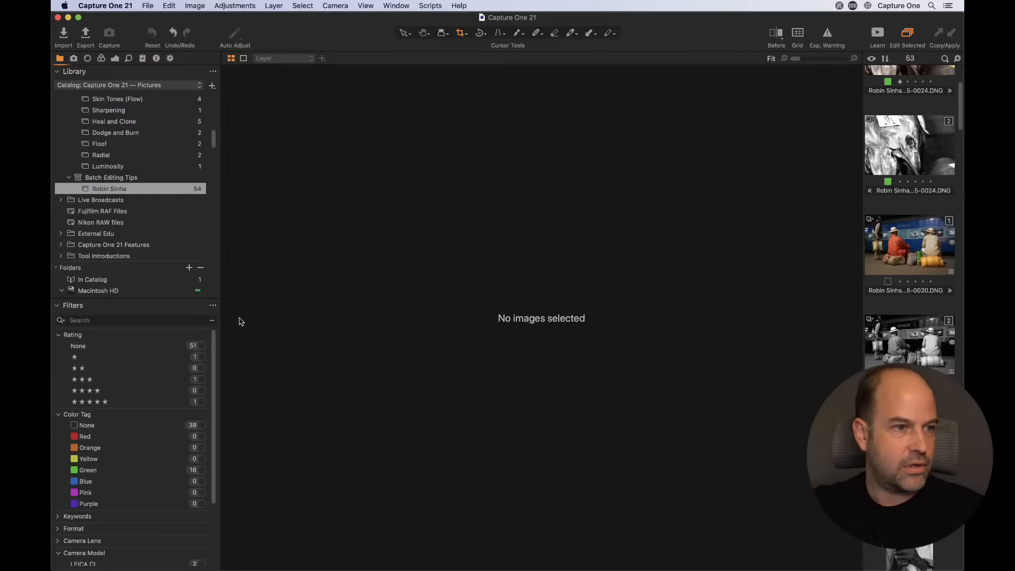
scroll(896, 109, up, 3)
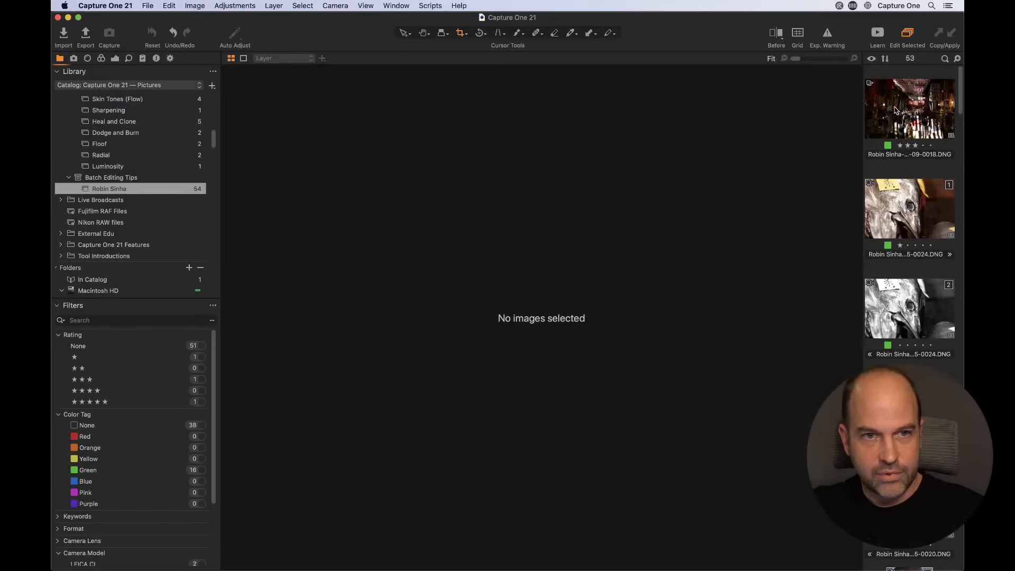
click(895, 106)
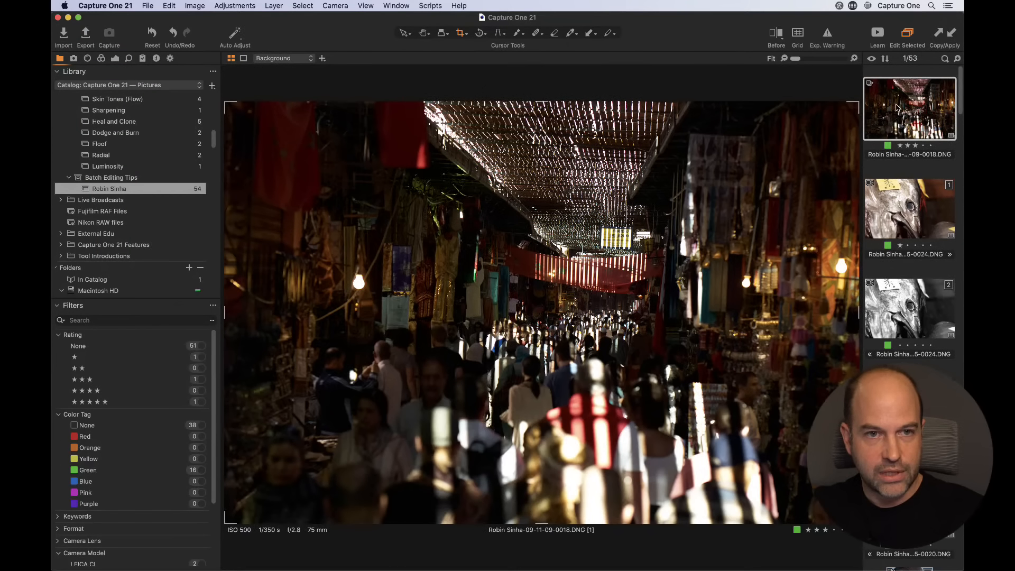
click(908, 201)
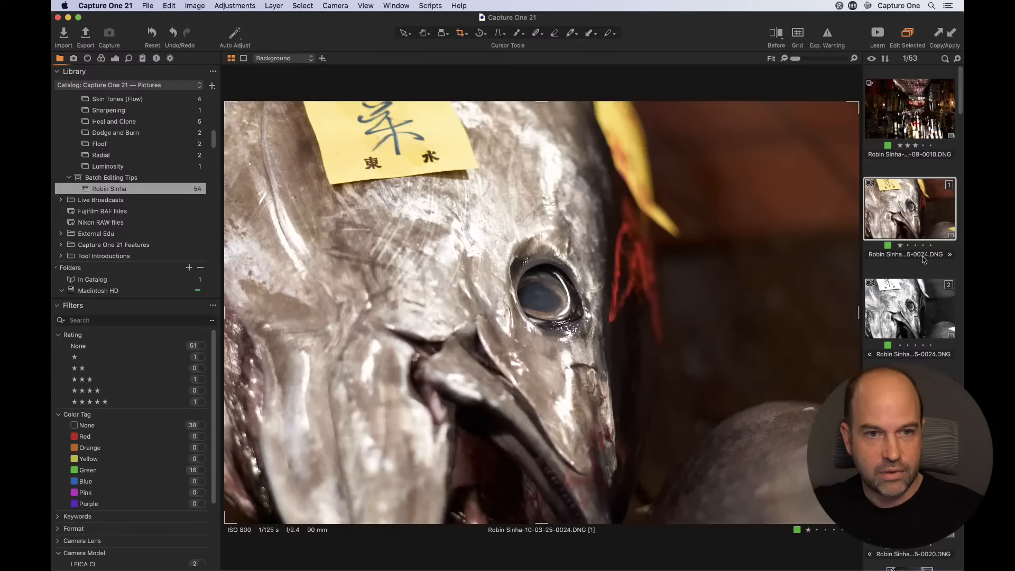
click(904, 301)
click(915, 212)
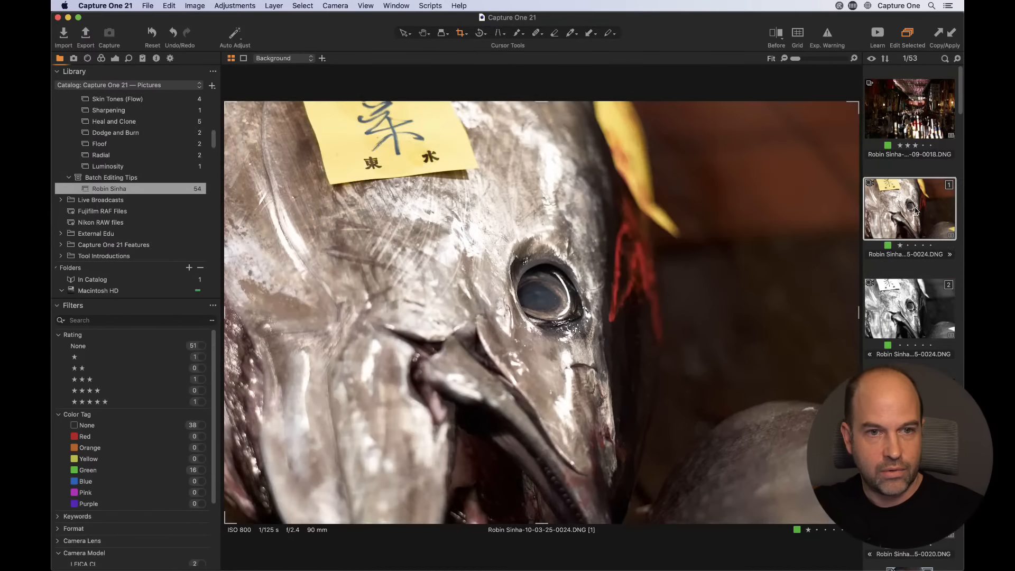
click(871, 287)
key(Delete)
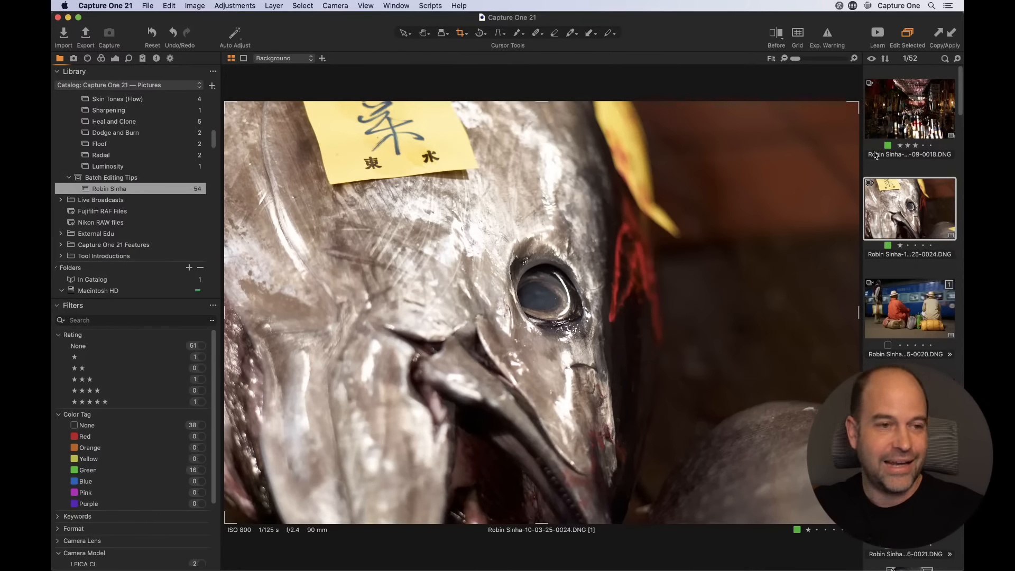
Step: Select the market, fish, train and both portrait variants, and hide the tools panel
click(907, 108)
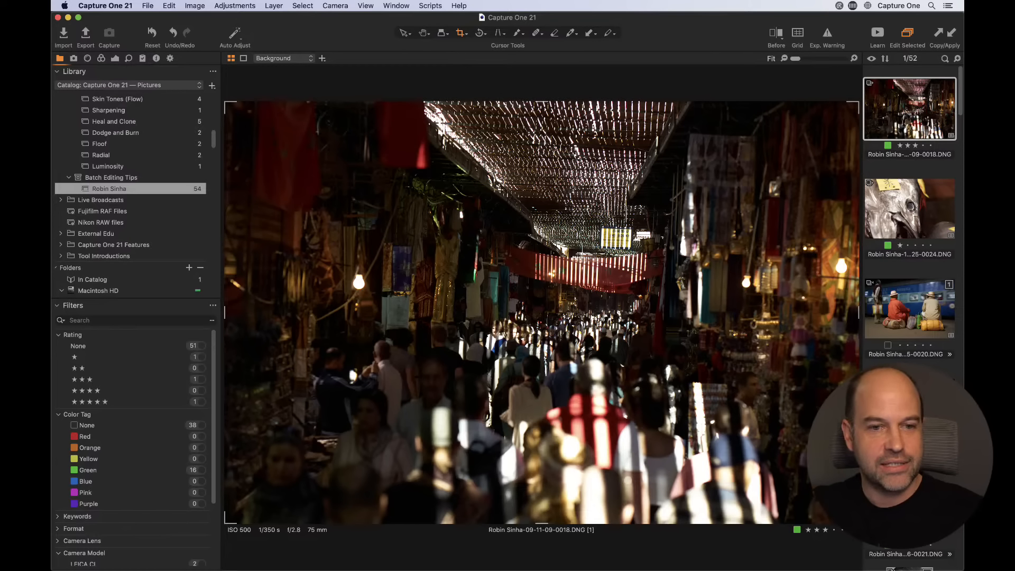
shift+click(910, 409)
shift+click(910, 503)
scroll(913, 359, down, 2)
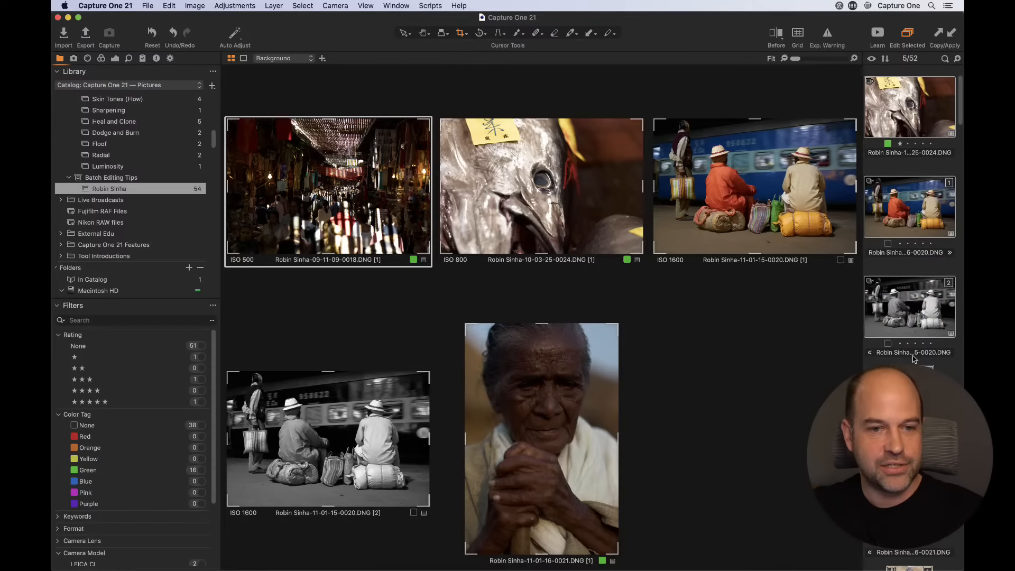
shift+click(910, 505)
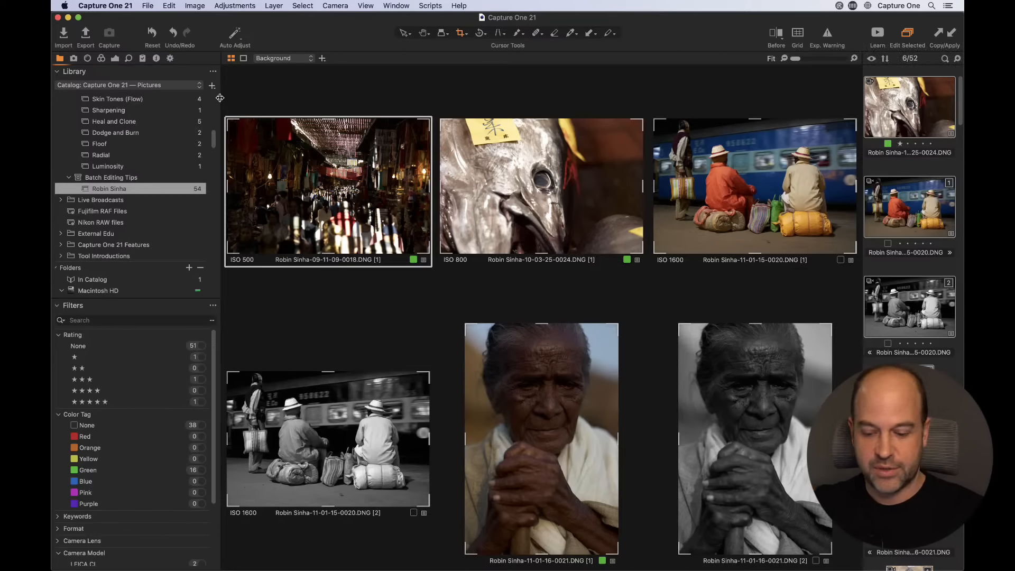
key(super+t)
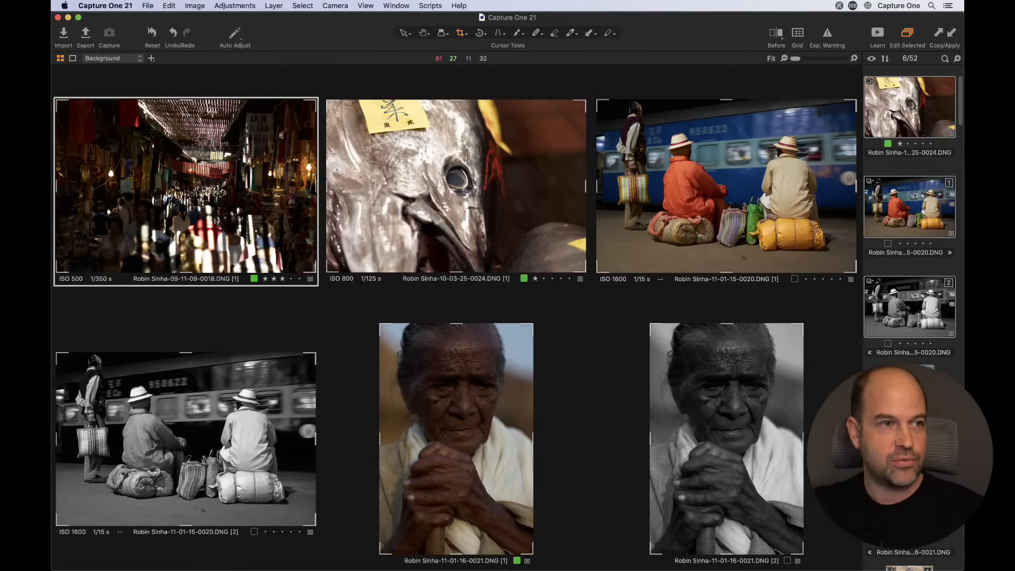
click(170, 6)
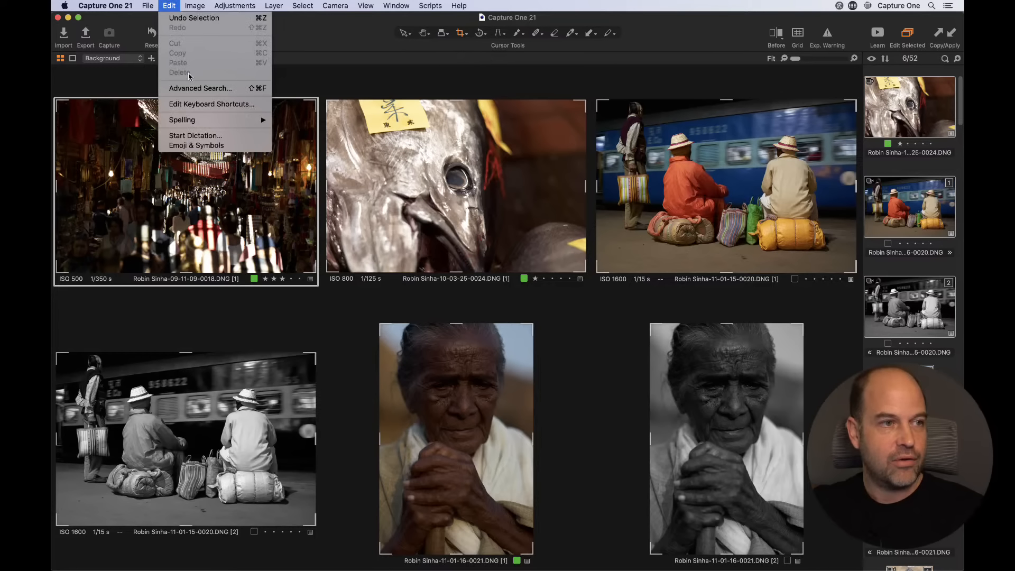
click(203, 104)
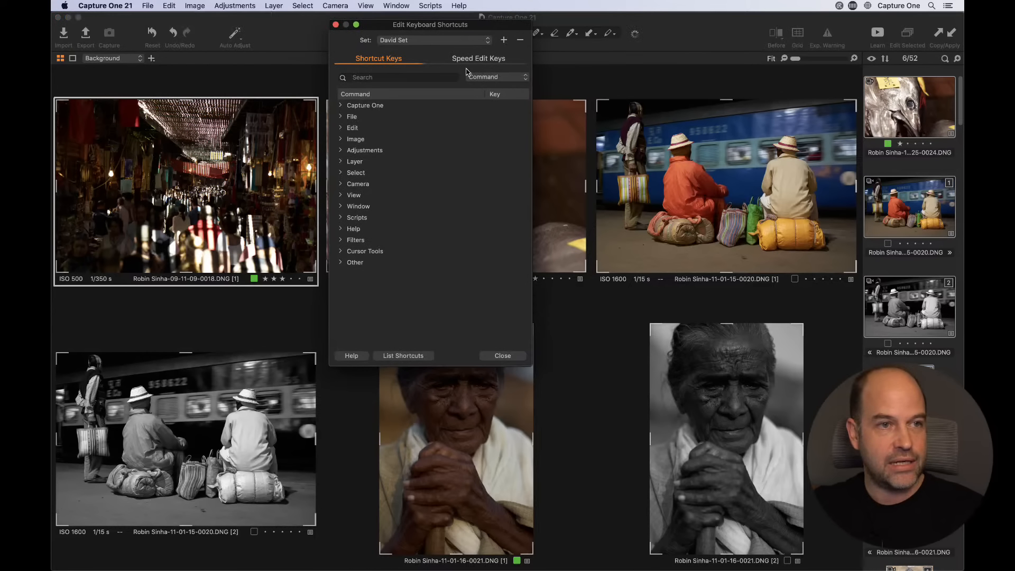
click(471, 62)
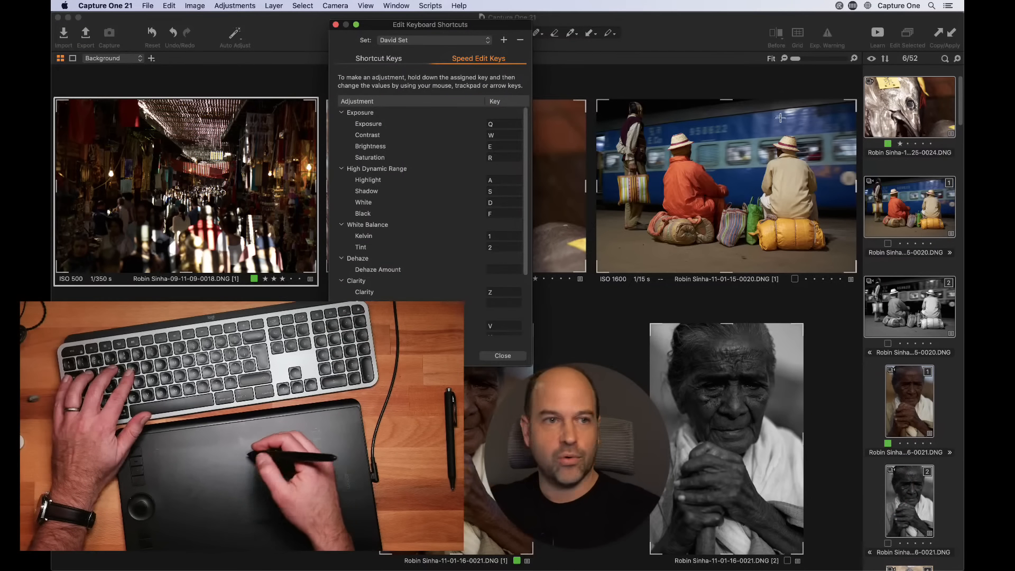
drag(420, 29, 643, 36)
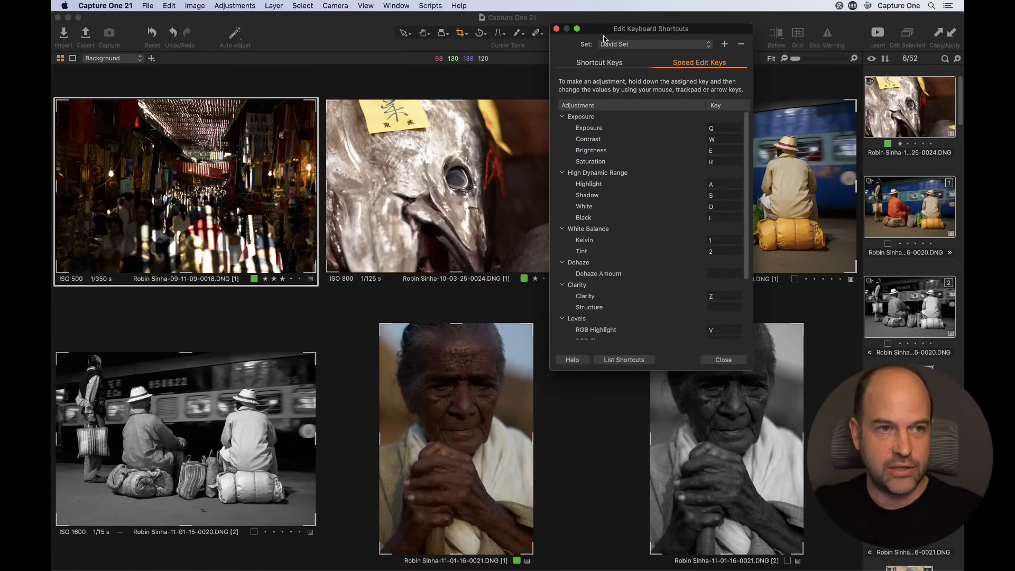
click(557, 30)
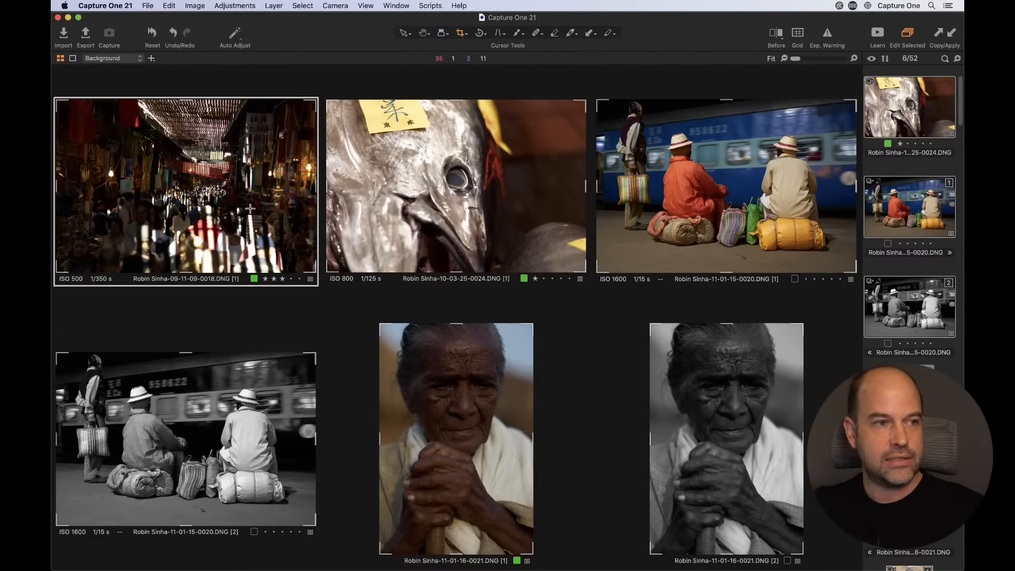
Step: Turn off cropping and drag with Q held to raise exposure on all six images
key(q)
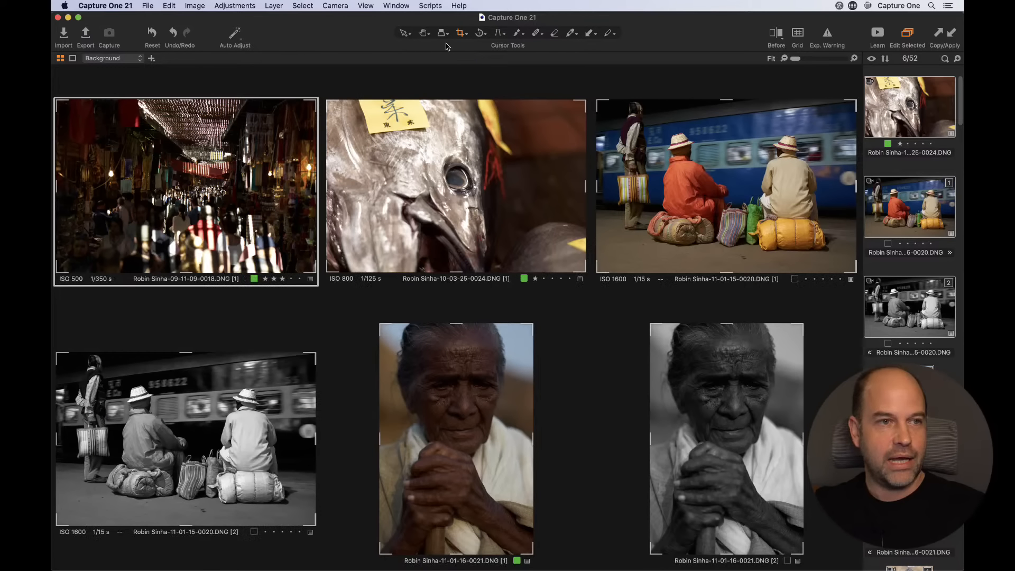
click(424, 33)
key(q)
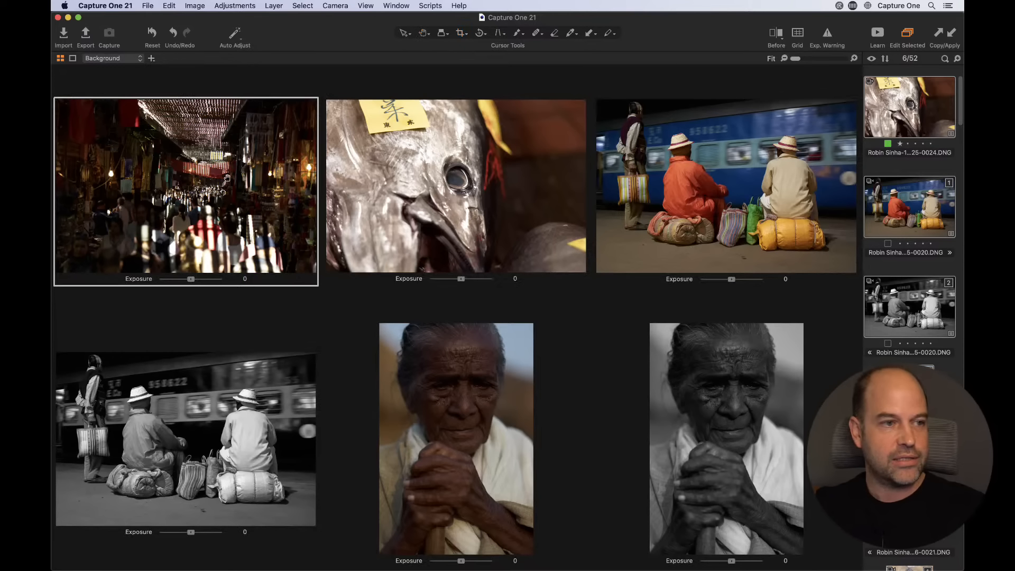
mouse_move(227, 178)
mouse_down()
mouse_move(198, 178)
mouse_move(246, 178)
mouse_move(159, 179)
mouse_move(217, 180)
mouse_move(208, 182)
mouse_up()
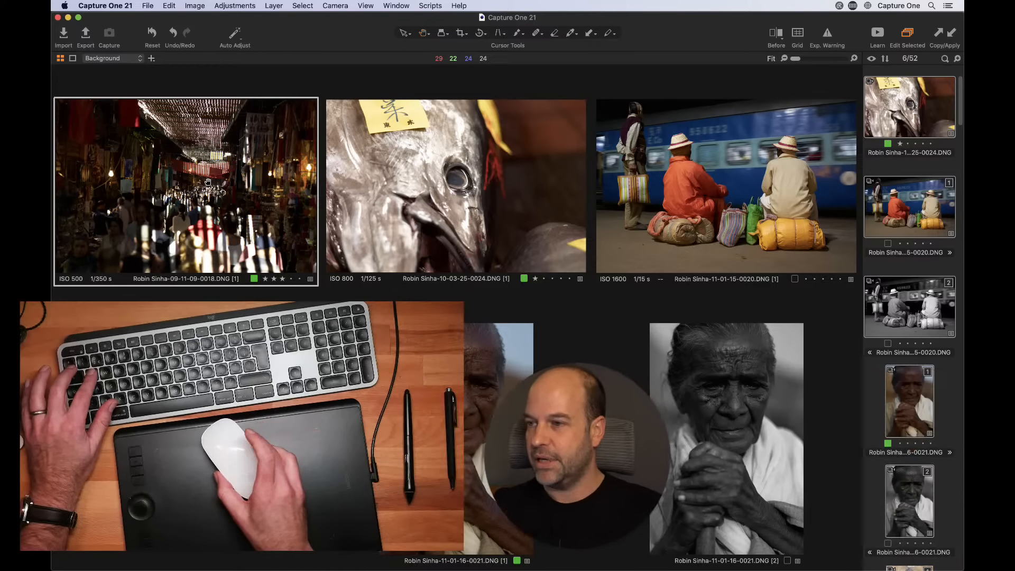
Step: Fine-tune the exposure of all six selected images with the Q Speed Edit key
key(q)
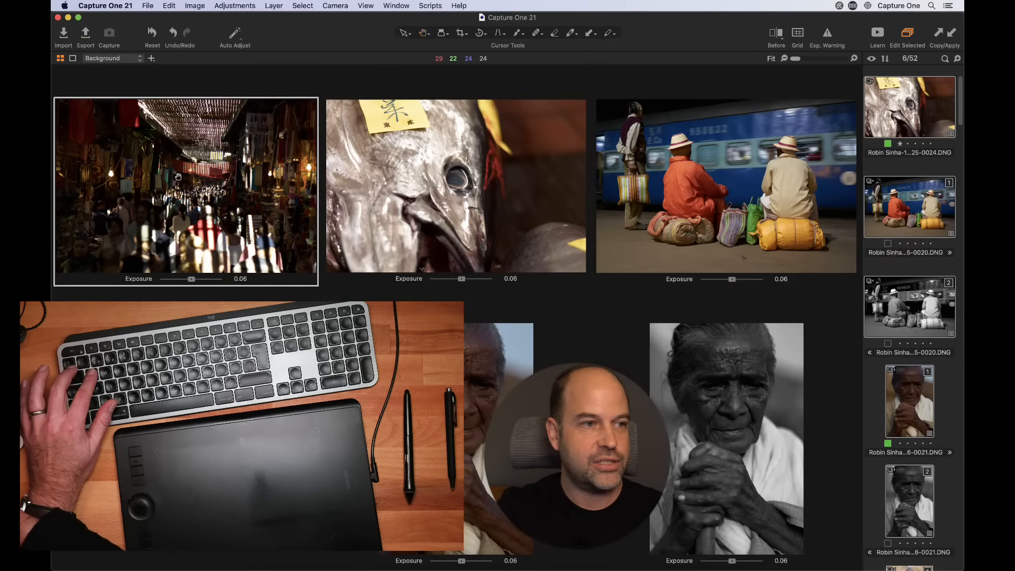
drag(178, 176, 189, 194)
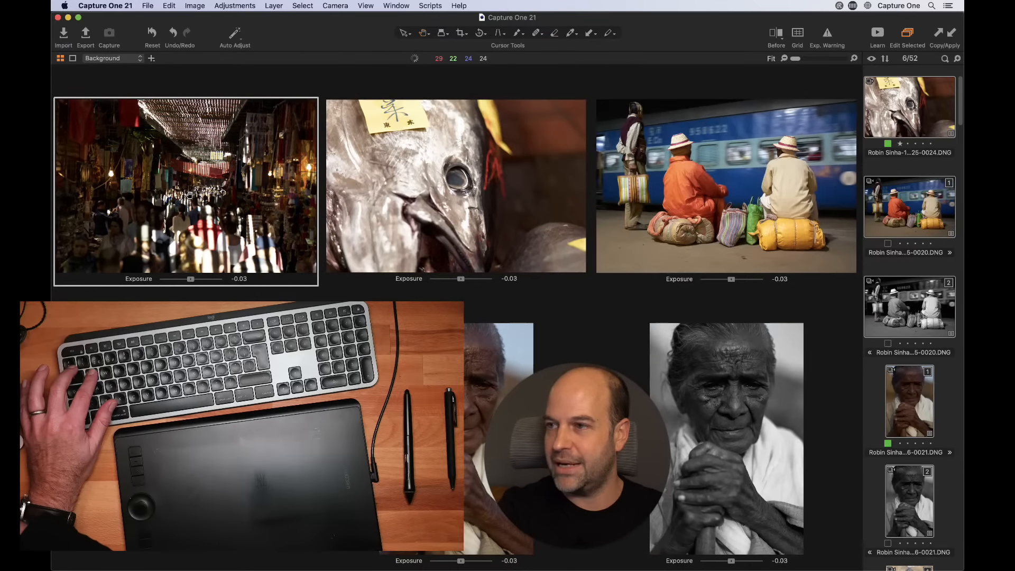
scroll(189, 194, down, 4)
scroll(190, 195, up, 8)
scroll(189, 195, down, 8)
scroll(189, 194, up, 8)
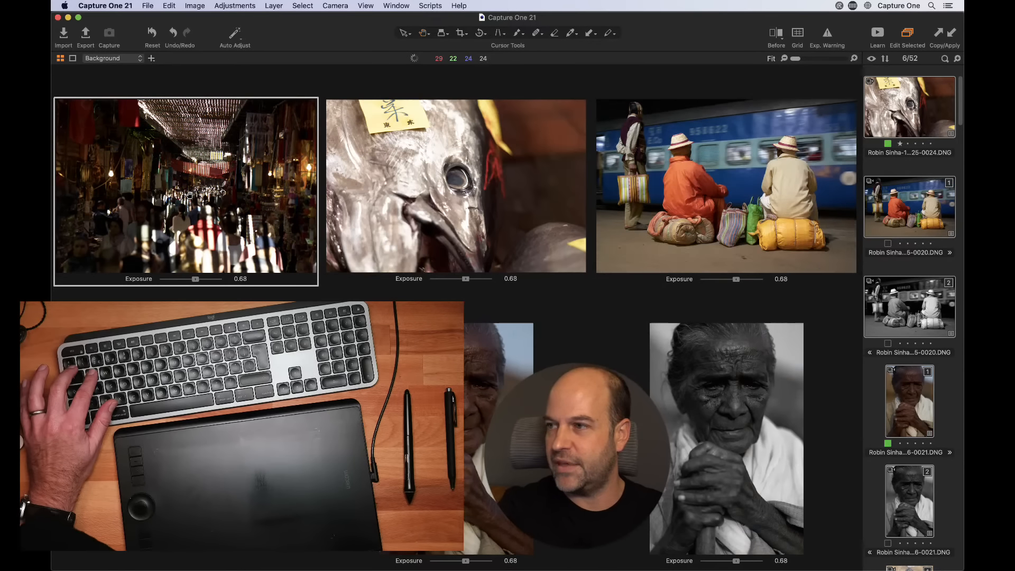
scroll(189, 195, up, 3)
scroll(189, 194, down, 8)
scroll(190, 195, up, 4)
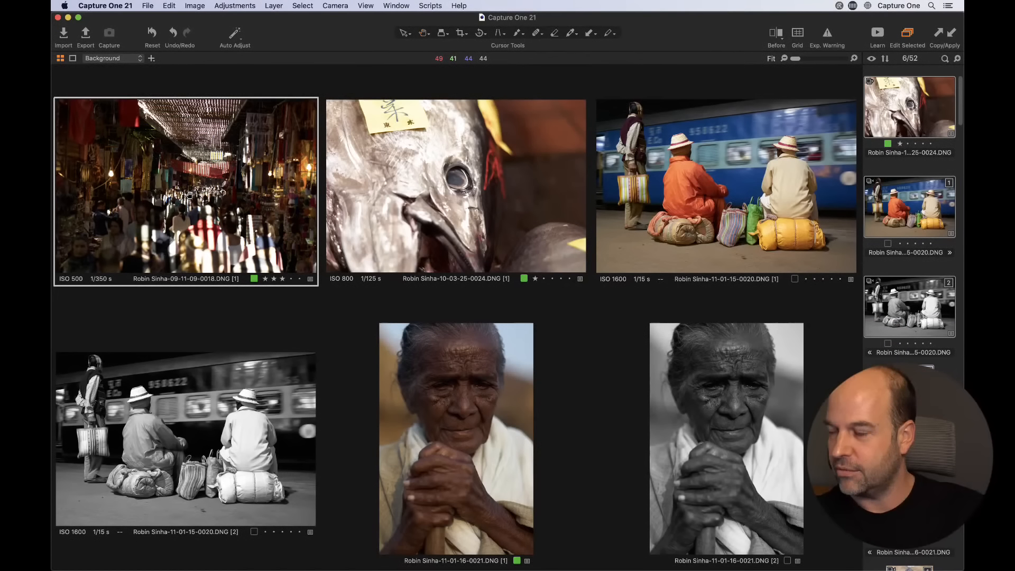
scroll(189, 194, down, 1)
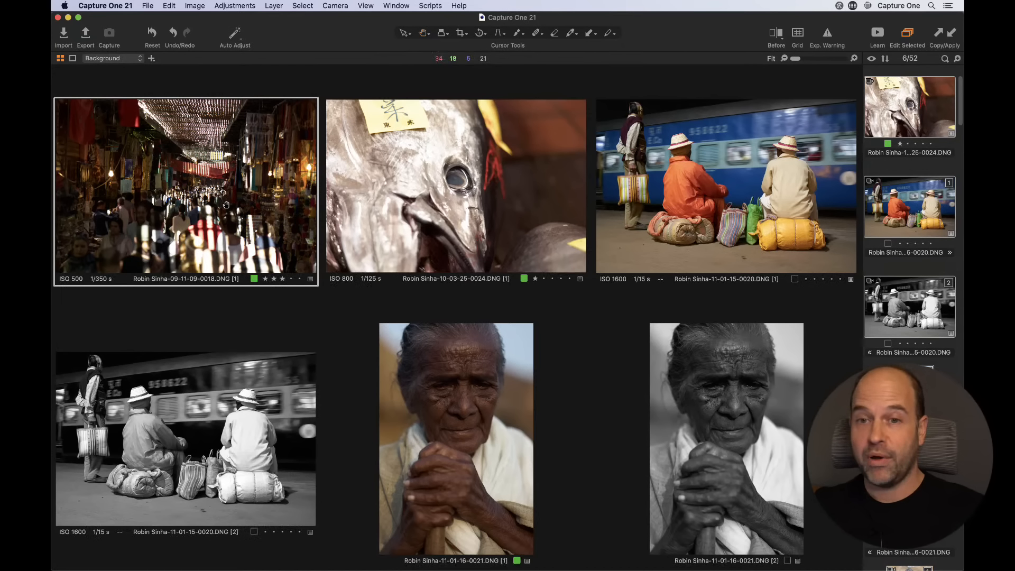
Step: Raise the white balance Kelvin on all six images, e.g. market 5180 K, fish 3037 K
key(a)
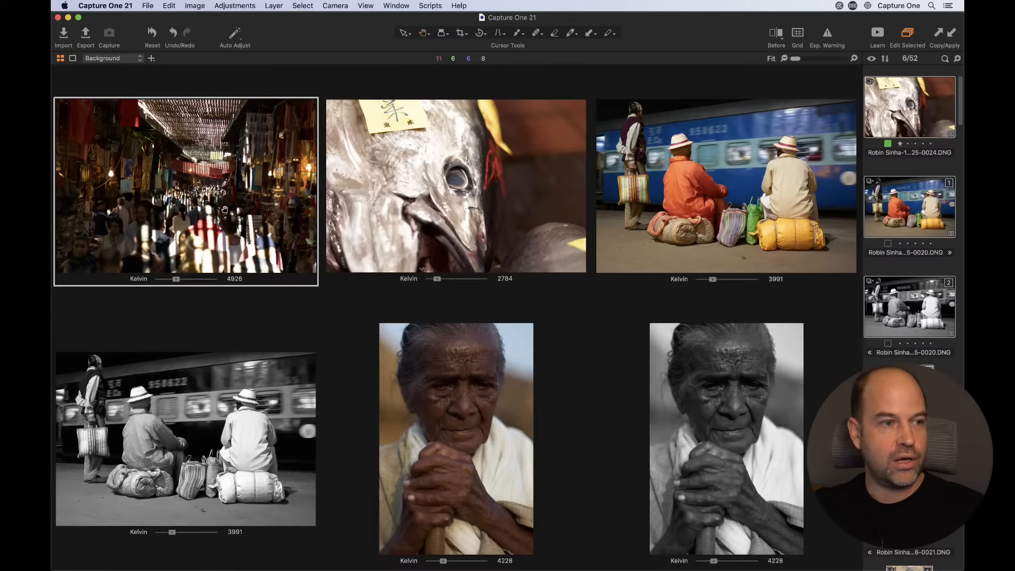
scroll(223, 209, up, 5)
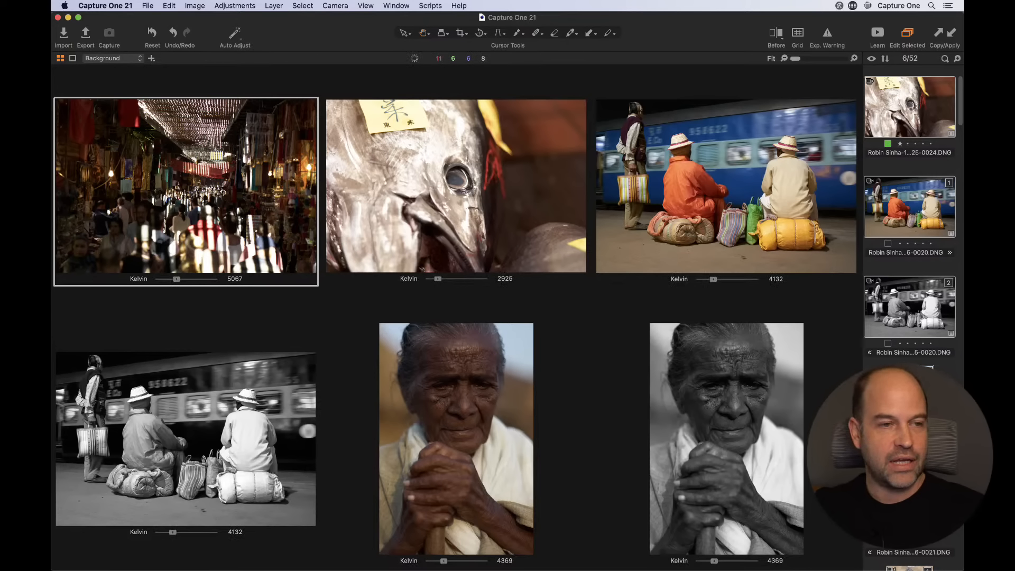
scroll(223, 209, up, 4)
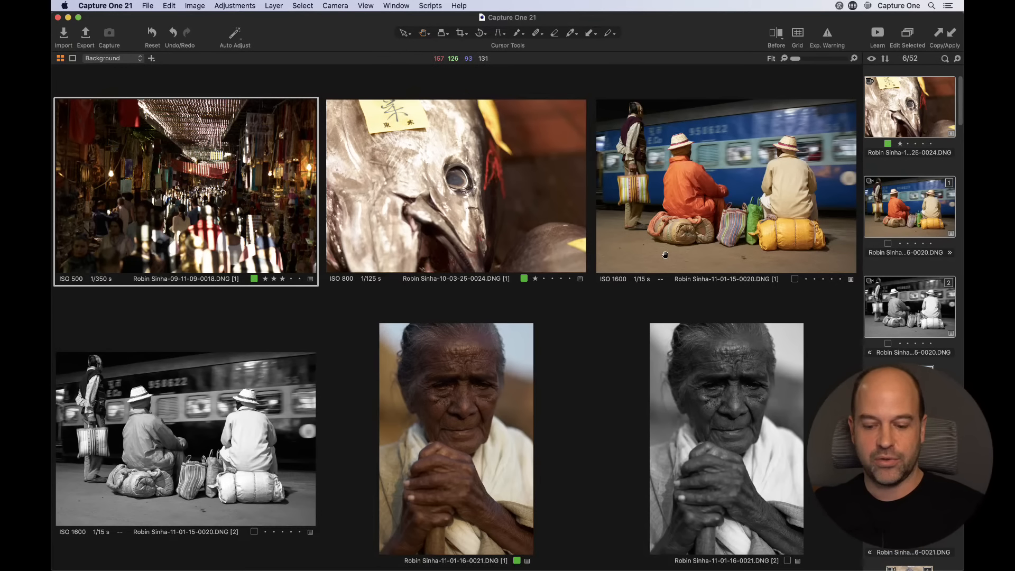
Step: Darken the fish image slightly, then start Speed Edits on the portrait and B&W train variant
click(496, 213)
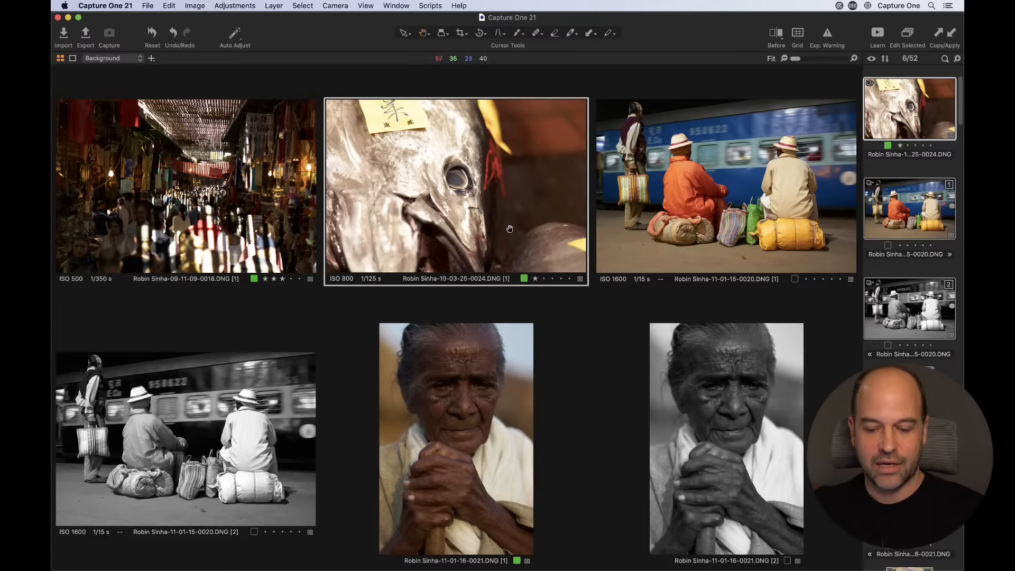
key(q)
drag(494, 220, 466, 220)
click(470, 416)
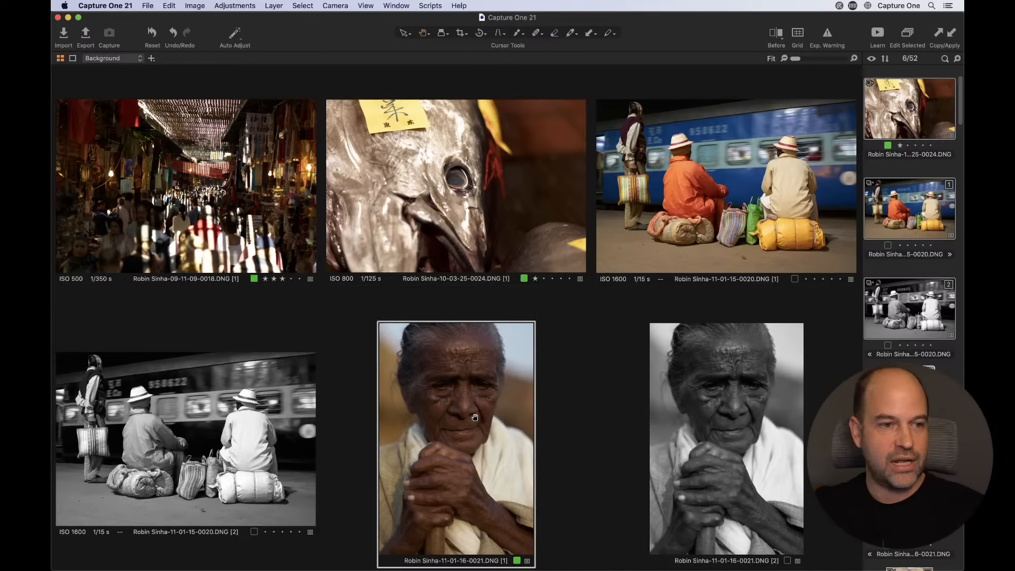
key(q)
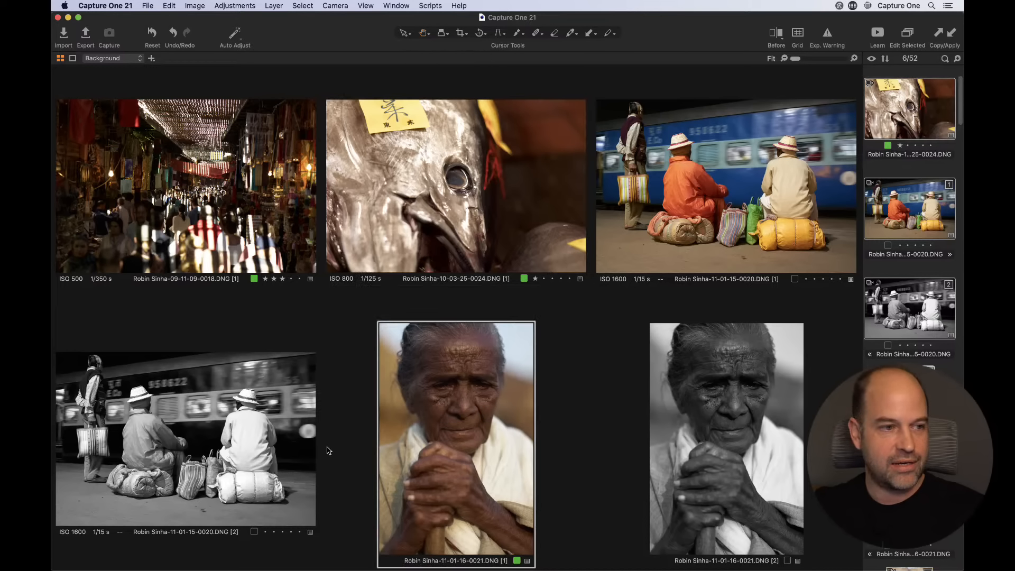
click(242, 455)
key(a)
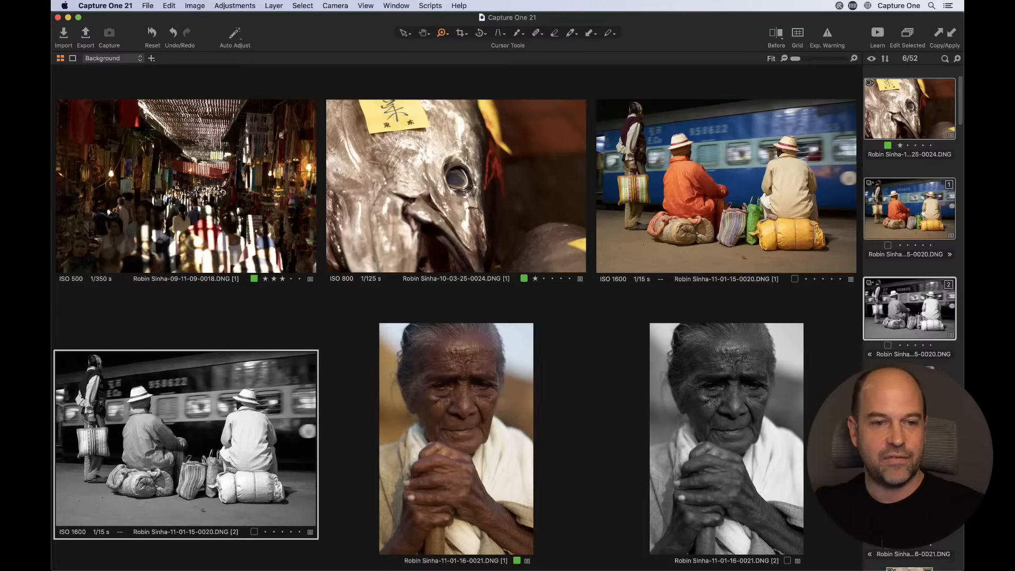
Step: Swap the colour portrait for the black-and-white fisherman and darken it to -0.25 exposure
super+click(910, 408)
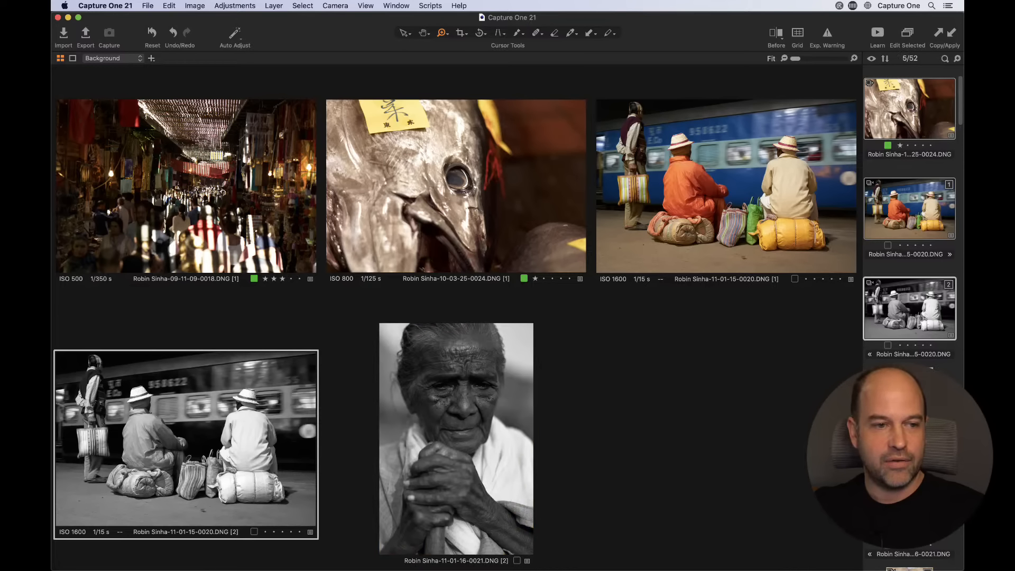
scroll(909, 417, down, 5)
super+click(909, 423)
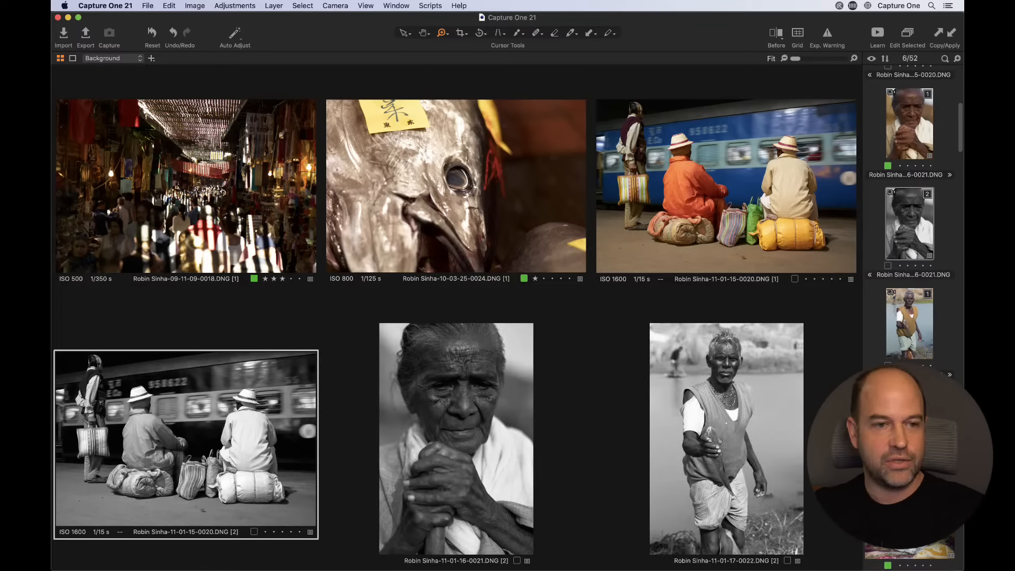
click(715, 402)
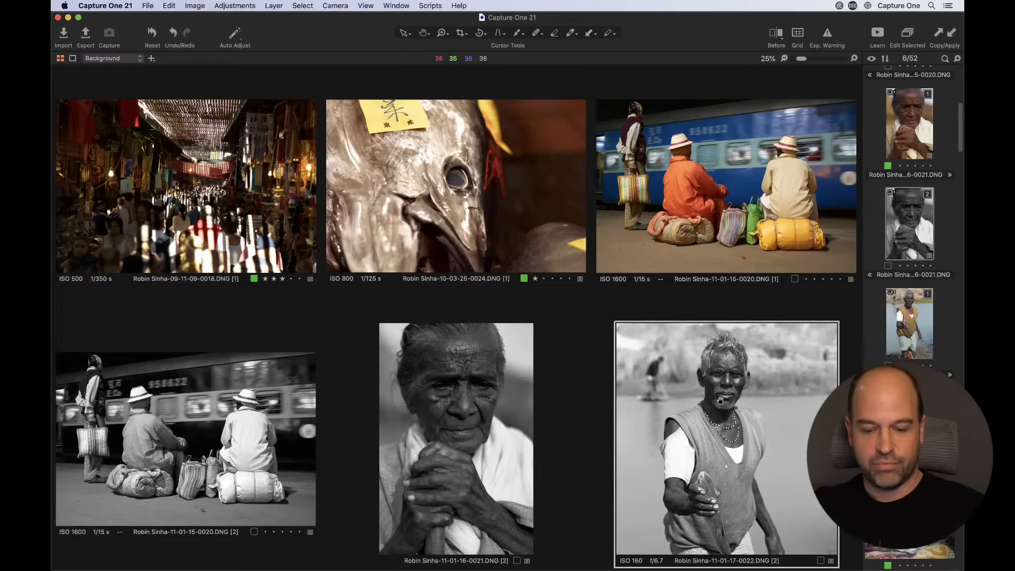
key(q)
drag(720, 400, 692, 396)
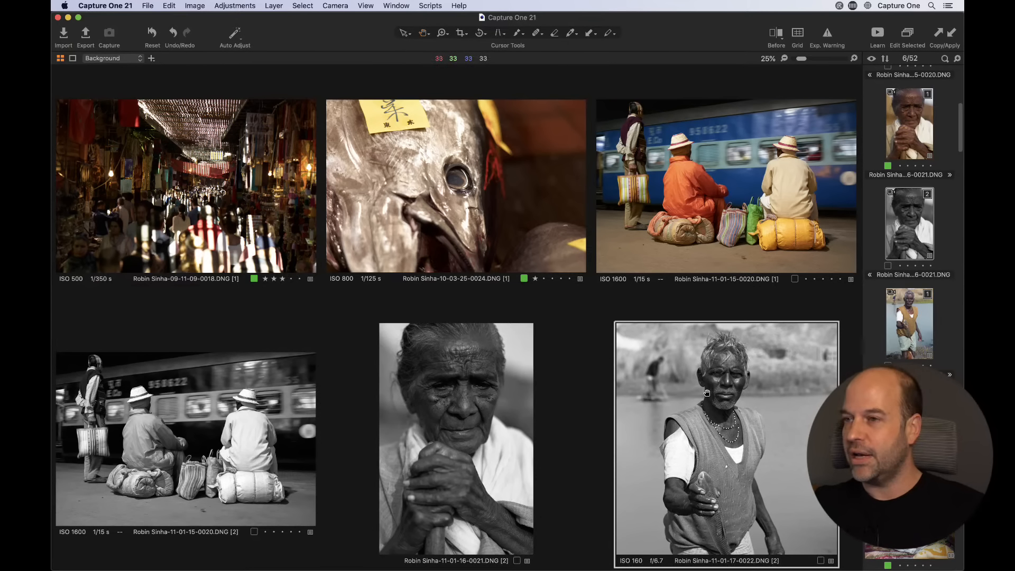
click(244, 201)
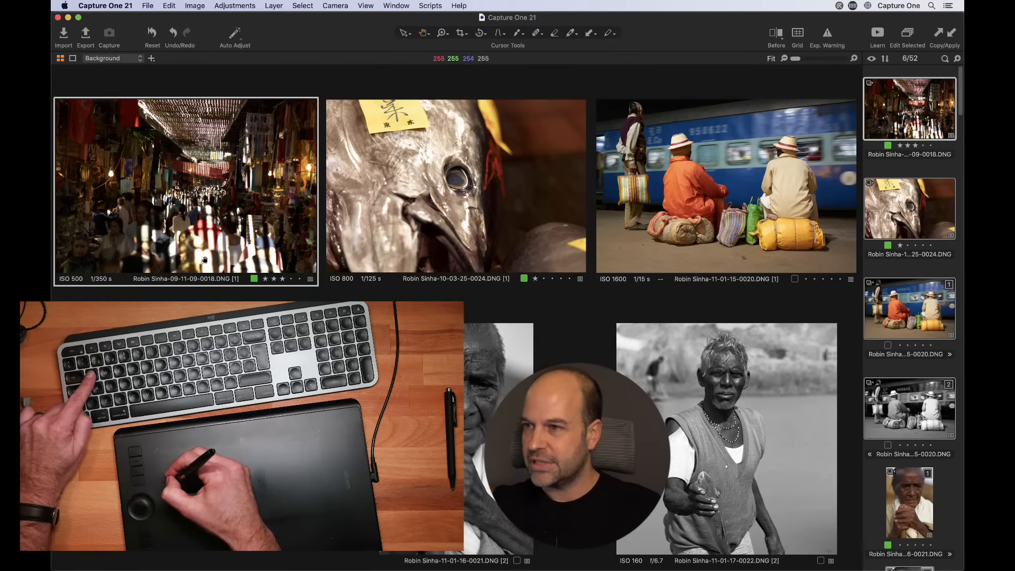
Step: Set the market photo's exposure to 0.87 with the Q Speed Edit key
key(q)
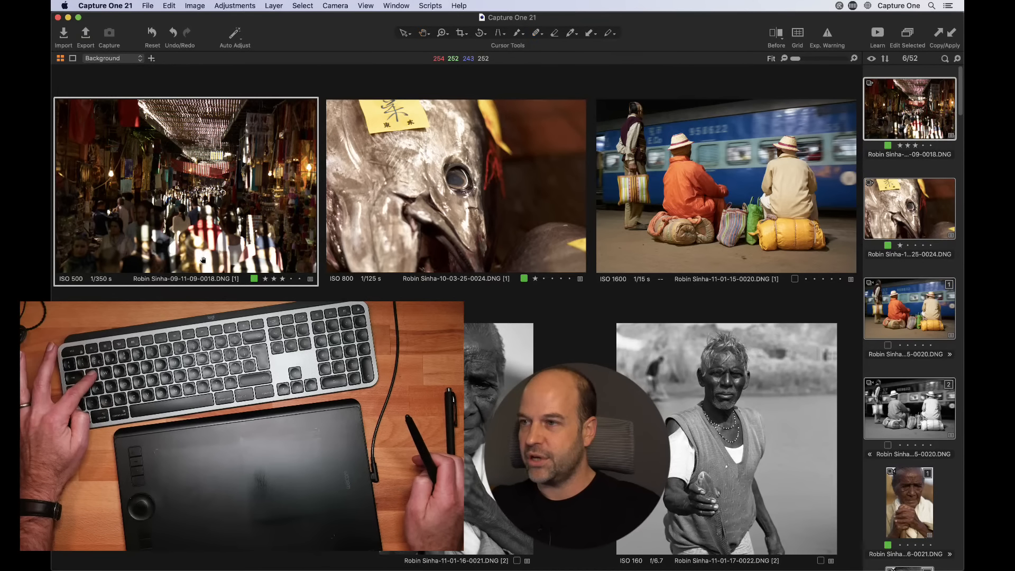
key(q)
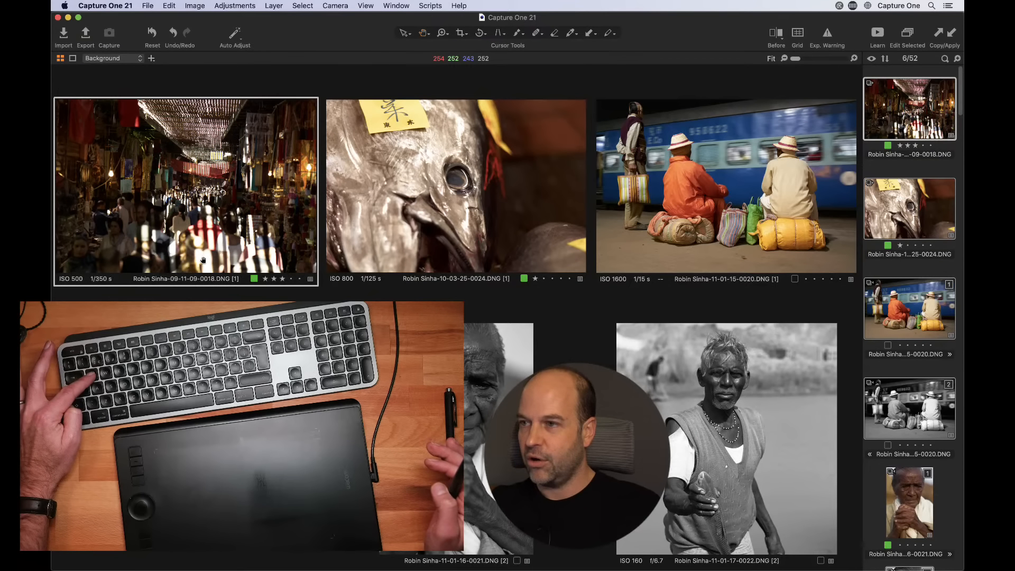
key(q)
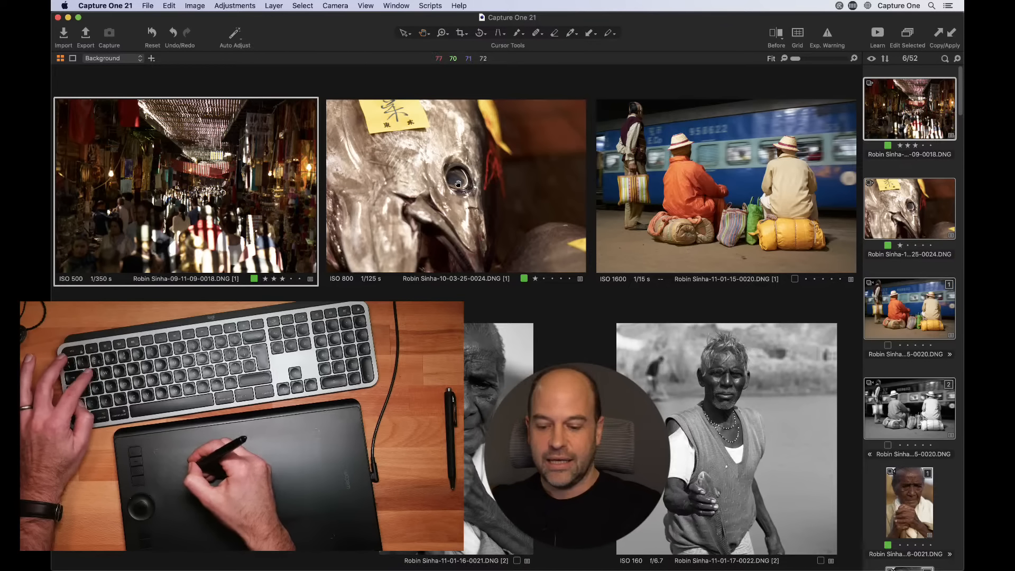
key(q)
drag(454, 185, 470, 185)
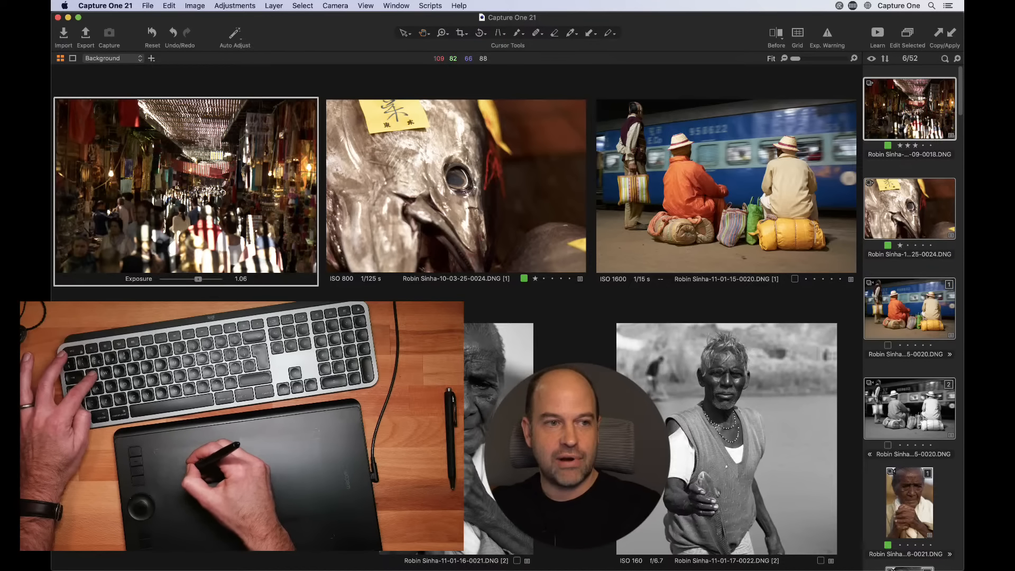
key(q)
mouse_move(171, 198)
mouse_down()
mouse_move(180, 198)
mouse_move(165, 199)
mouse_up()
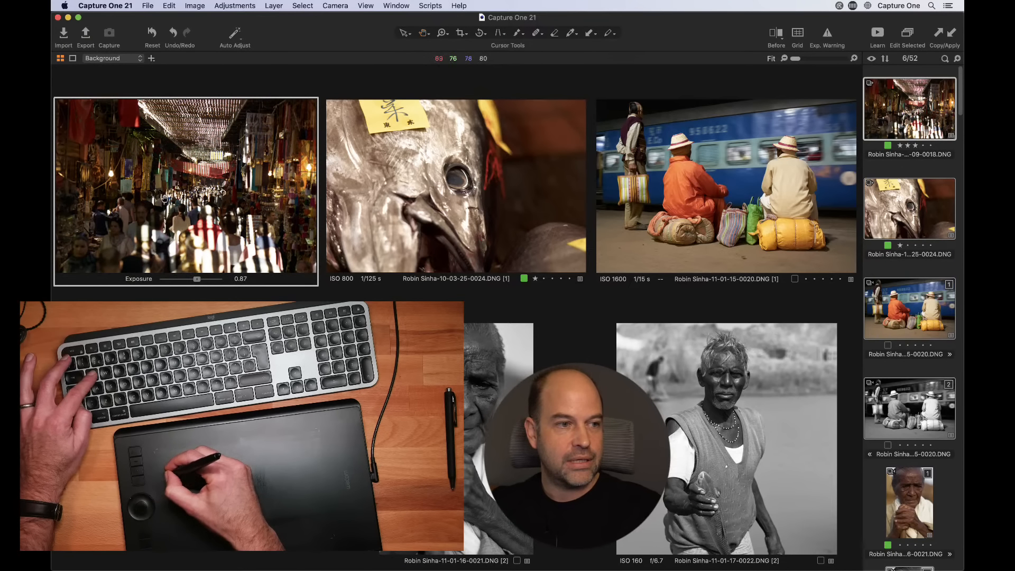
Step: Brighten the fish photo to 0.23 and the train photo to 0.29 exposure
click(474, 197)
key(q)
drag(469, 198, 487, 198)
click(698, 199)
key(q)
mouse_move(698, 199)
mouse_down()
mouse_move(719, 198)
mouse_move(706, 198)
mouse_up()
drag(701, 233, 704, 233)
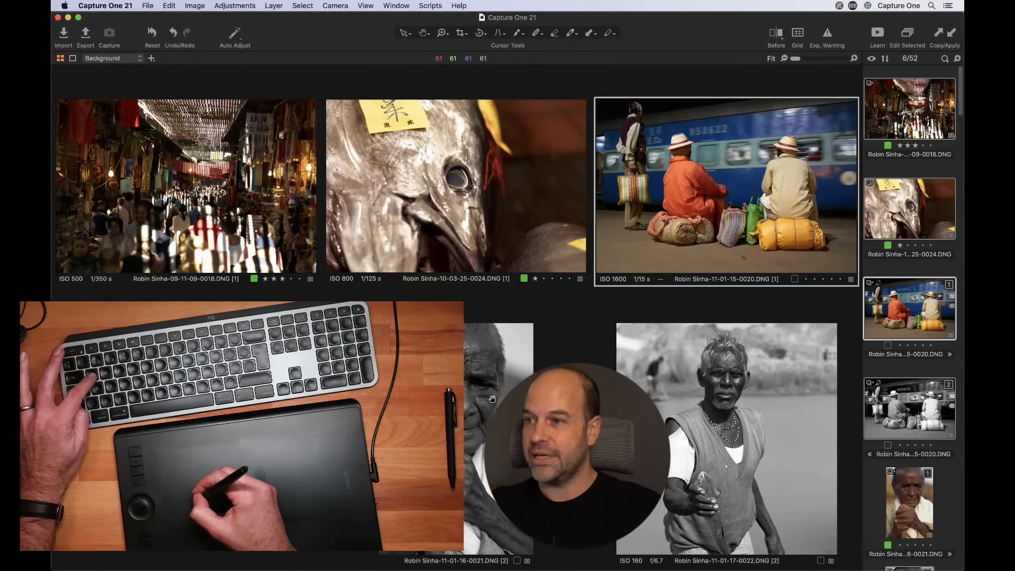
Step: Raise the fish photo's exposure slightly and its contrast to 7, then view it alone
click(364, 164)
key(q)
drag(364, 163, 372, 163)
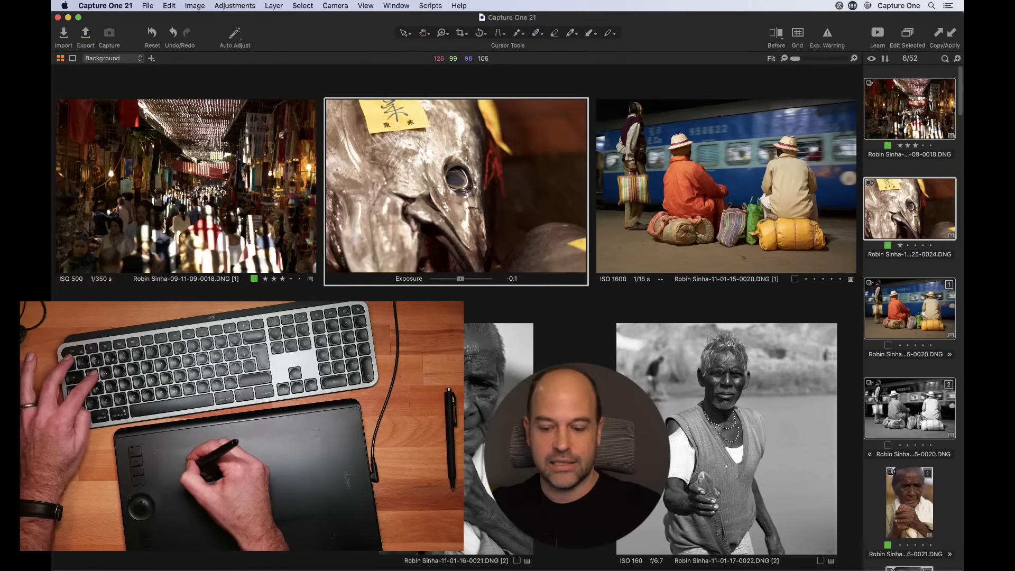
key(w)
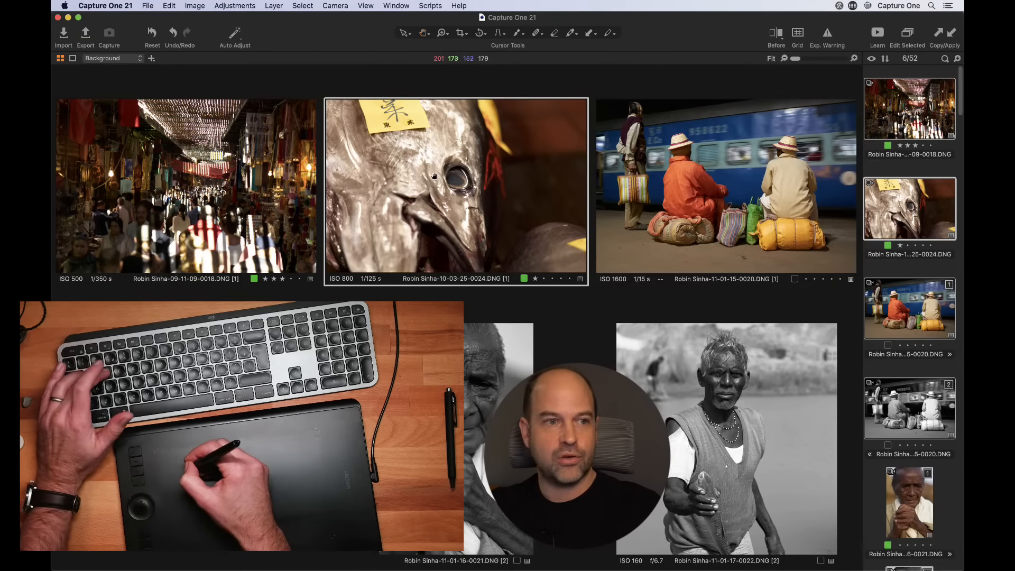
key(w)
drag(434, 176, 468, 177)
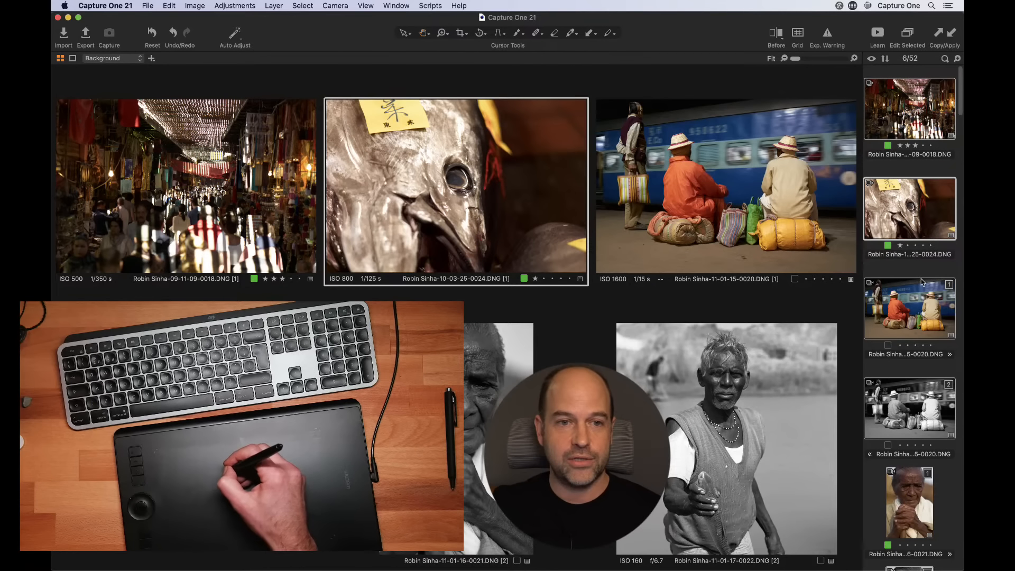
click(907, 227)
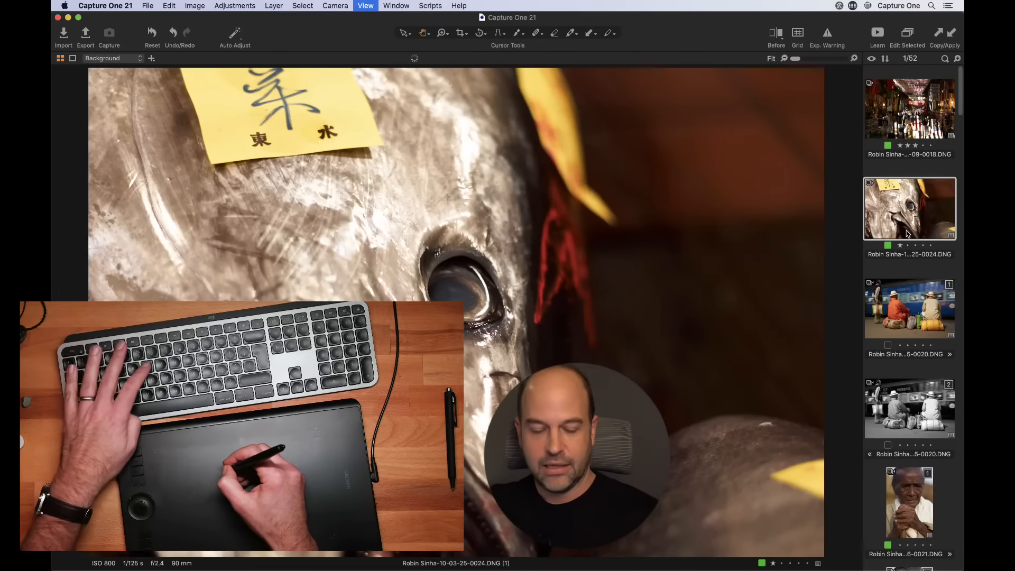
Step: Show the tools panel and switch to the Details tools for the fish image
key(super+t)
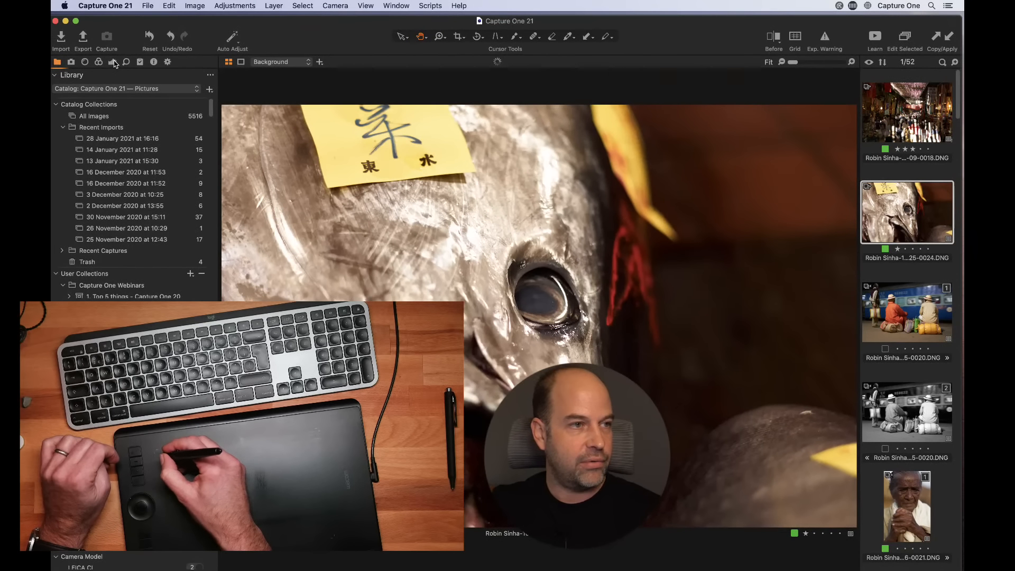
click(115, 59)
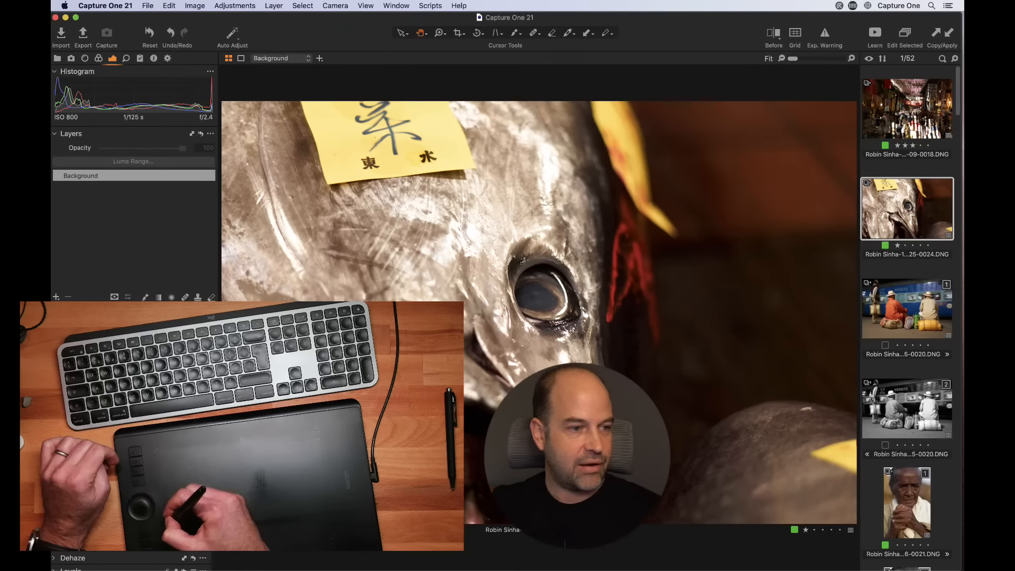
scroll(132, 433, down, 10)
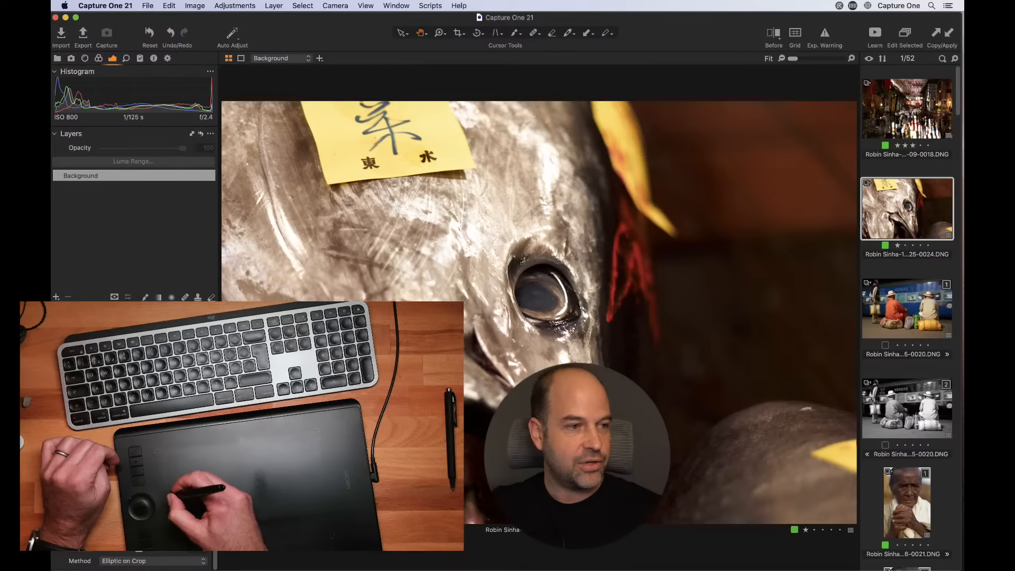
click(126, 59)
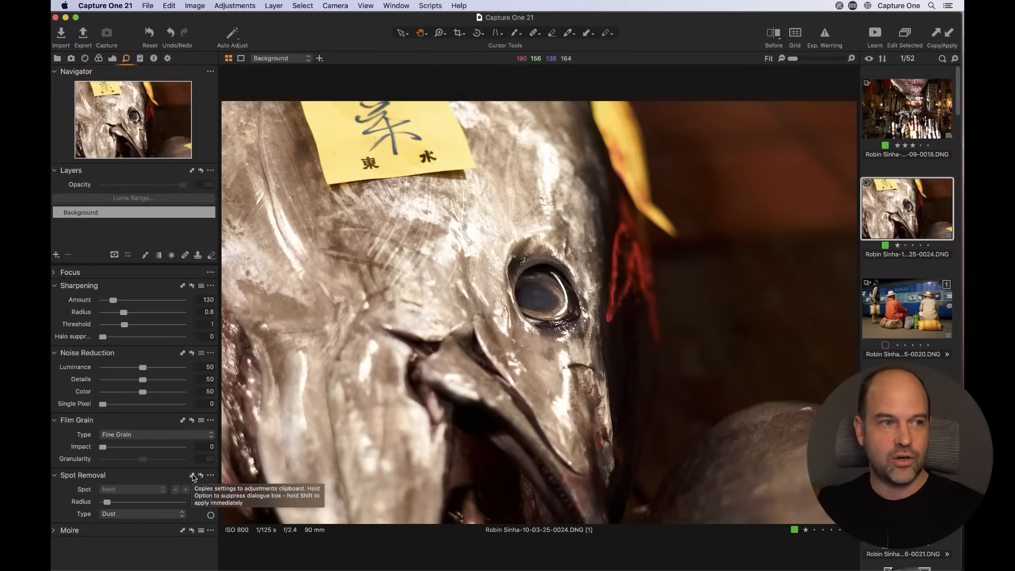
Step: Copy the fish image's adjustments, cancel the clipboard dialog, and open the train platform image
click(194, 171)
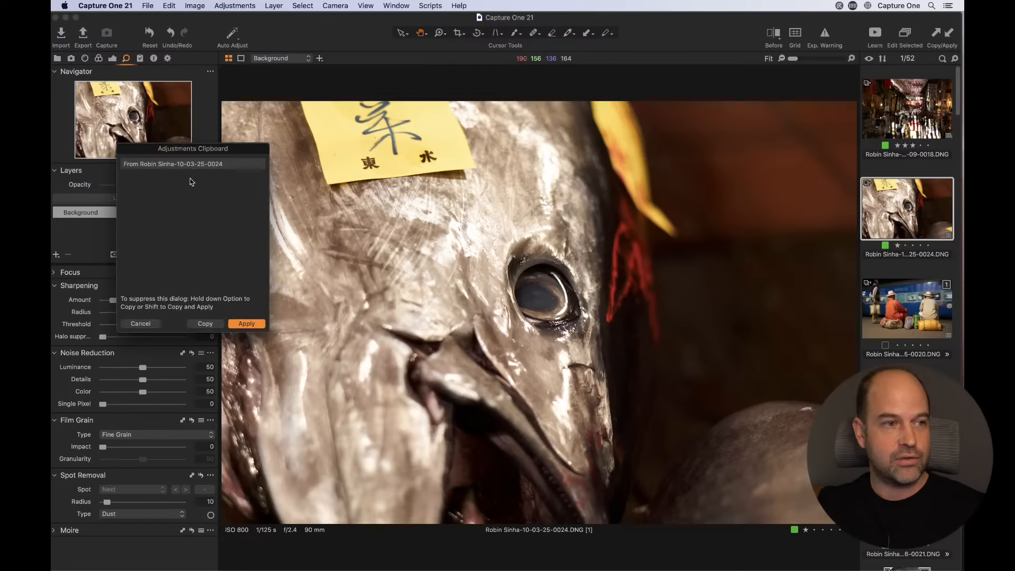
click(139, 324)
click(891, 313)
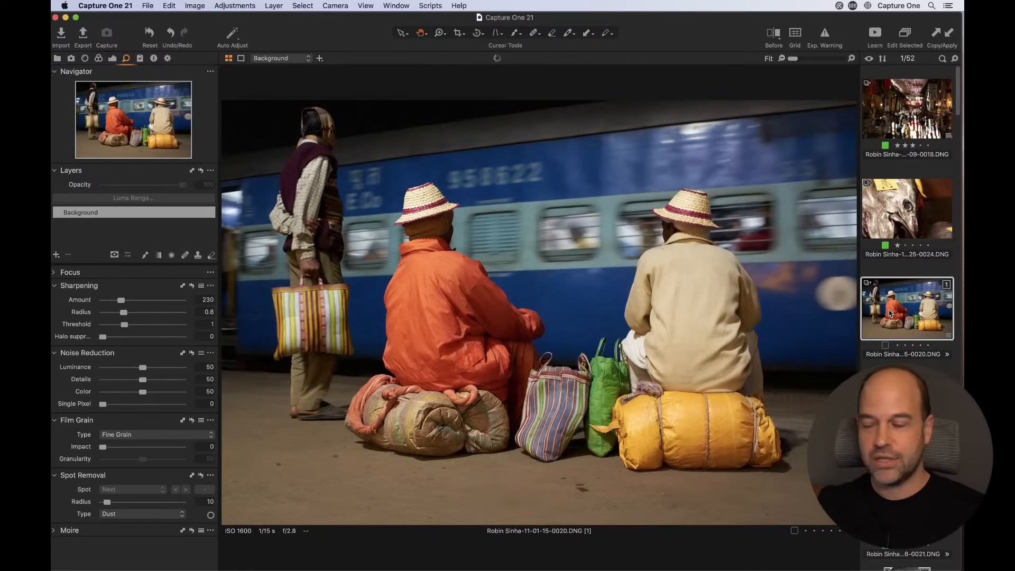
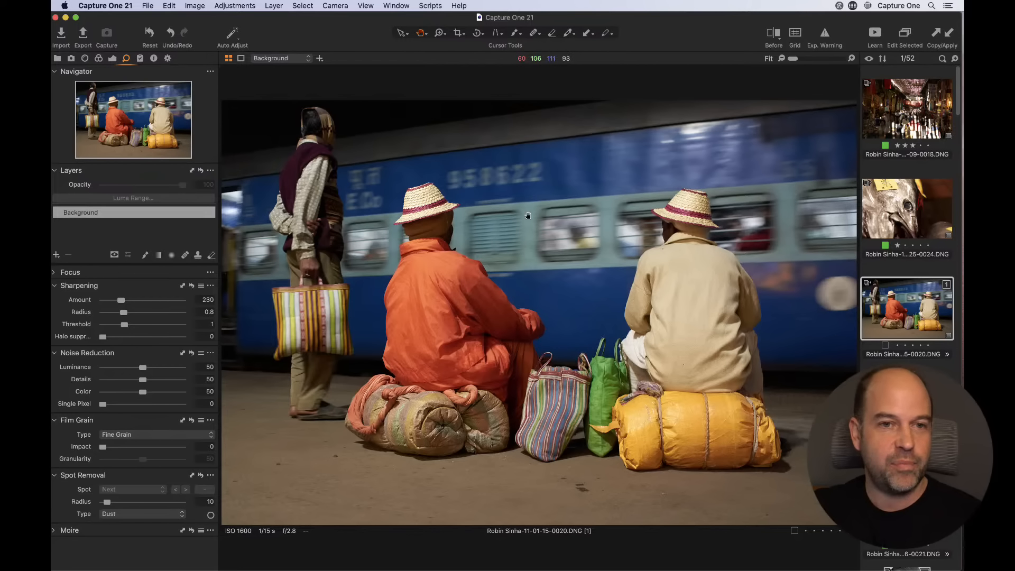
Step: Reveal the train photo's file in Finder and enlarge the Finder window
right_click(908, 317)
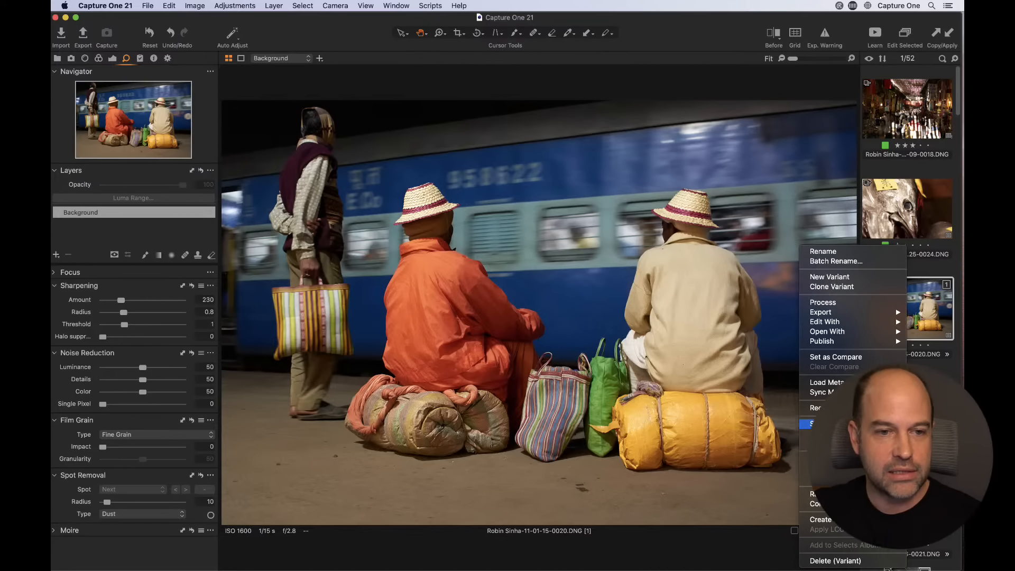
click(825, 424)
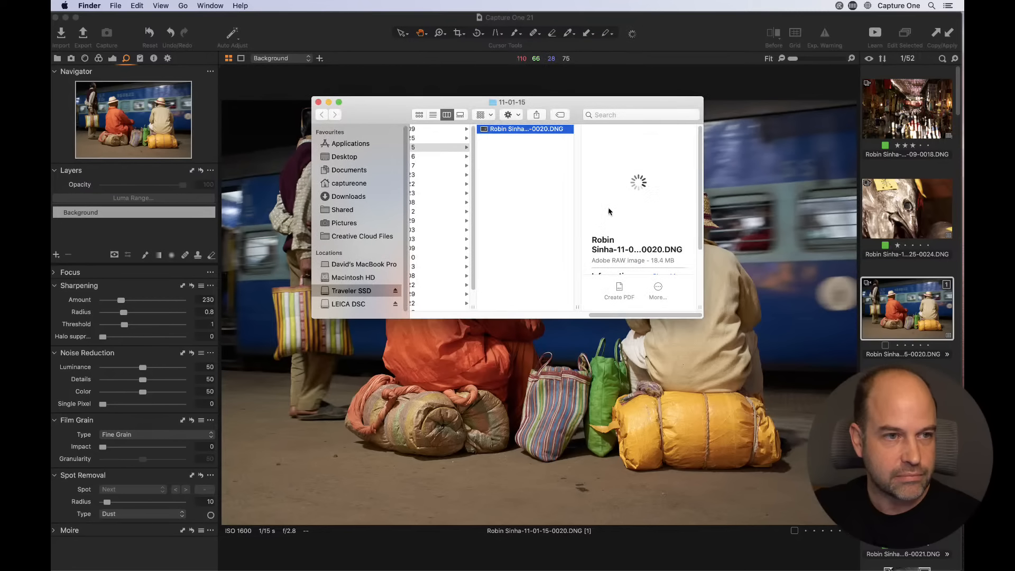
drag(703, 318, 866, 419)
Step: Browse to the photographer's demonstration folder and select the five IIQ files CF003161 through CF004848
click(561, 138)
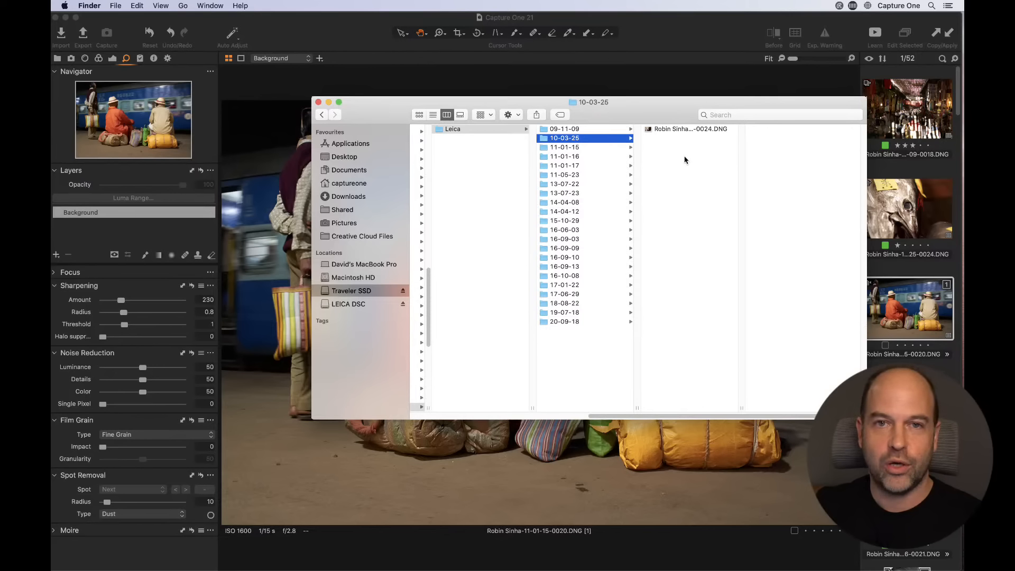
scroll(473, 203, left, 1)
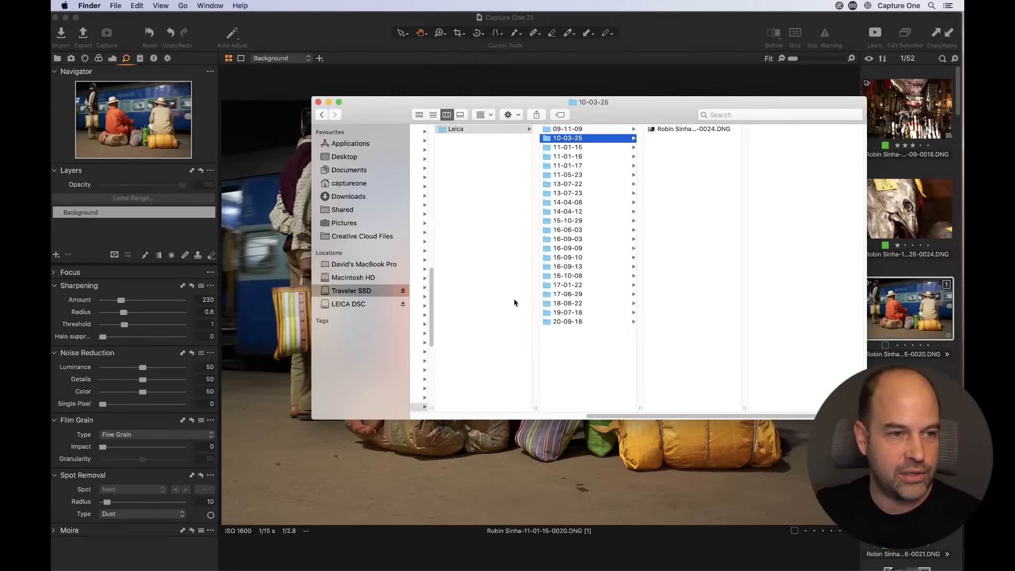
scroll(515, 302, left, 5)
click(546, 291)
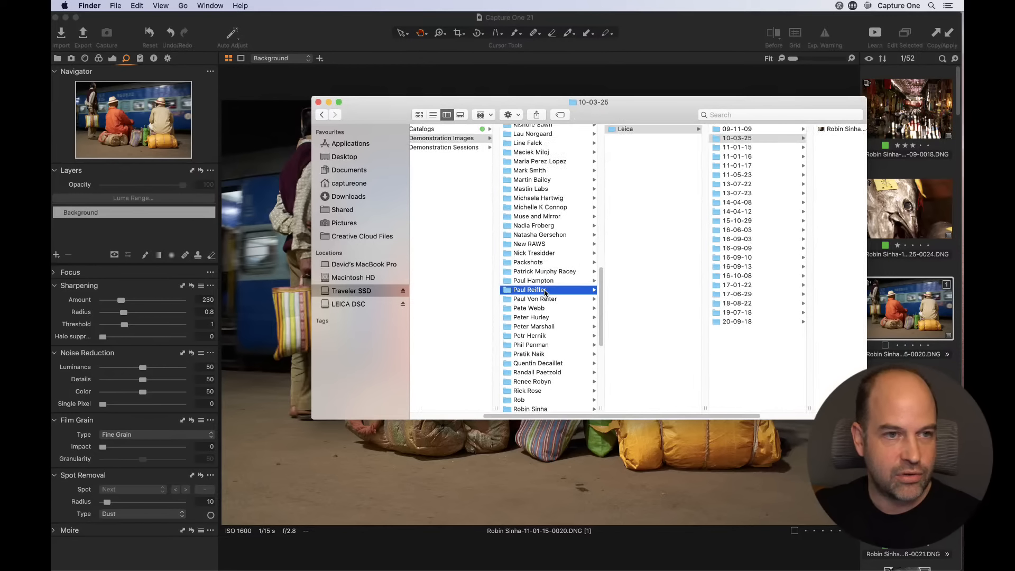
click(640, 184)
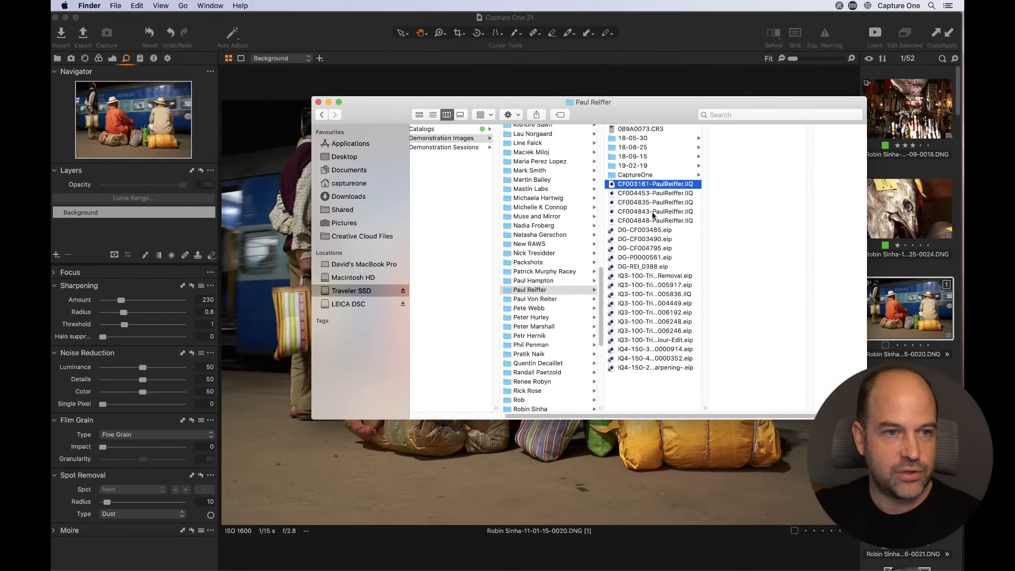
shift+click(635, 221)
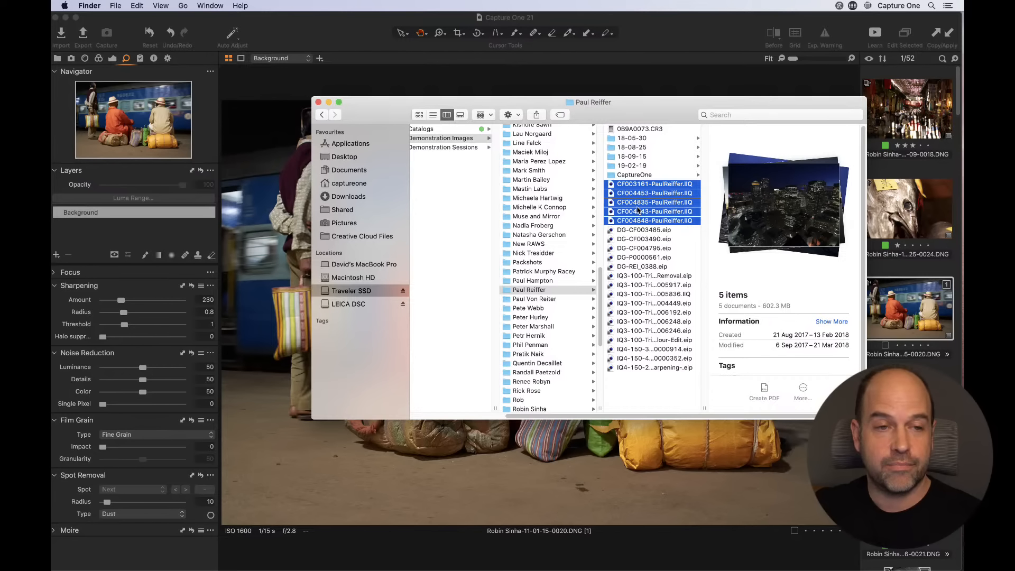
Step: Copy the five IIQ files and start a new plain-text TextEdit document
key(super+c)
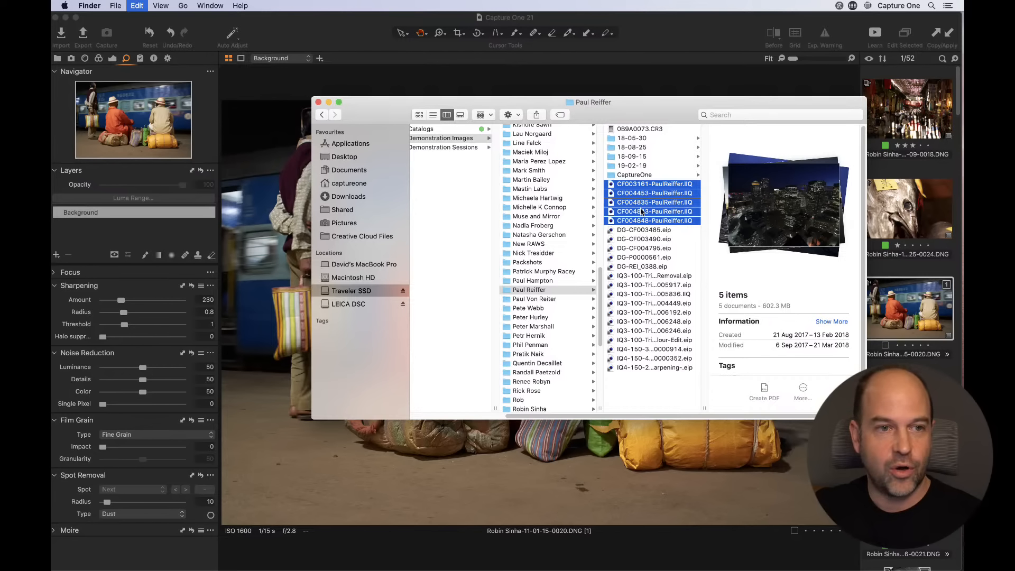
text(text)
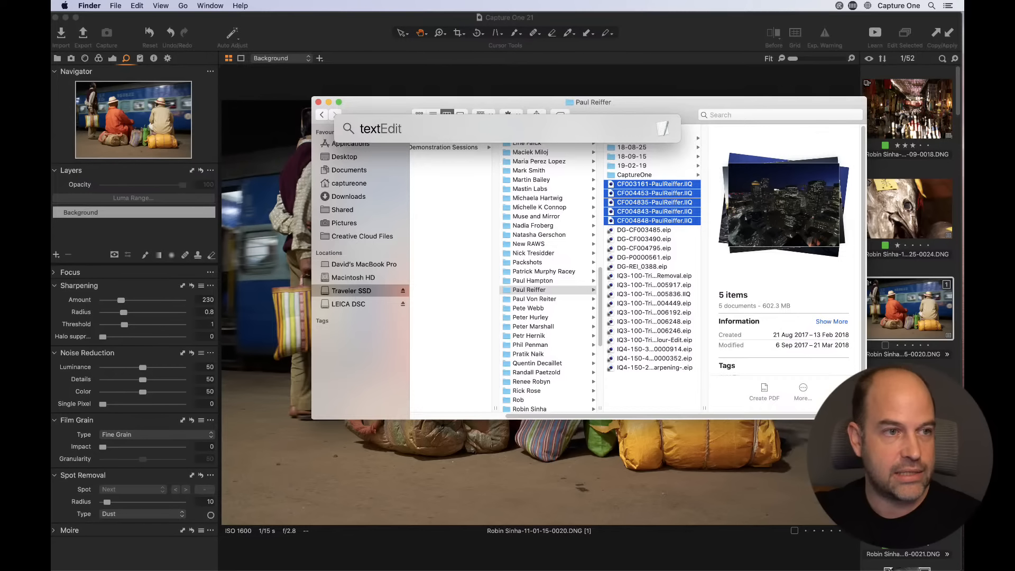
key(Return)
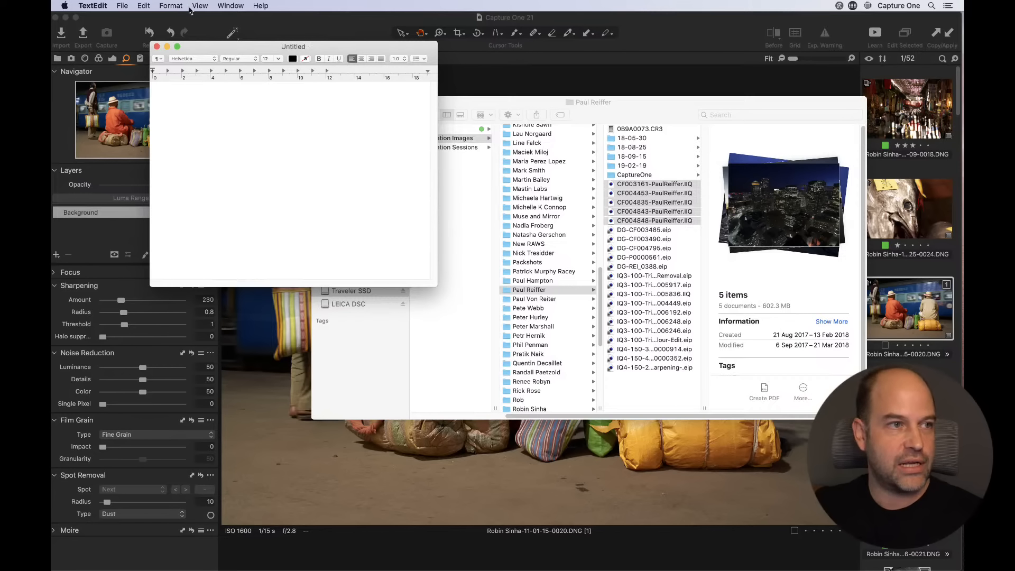
click(171, 6)
mouse_move(188, 31)
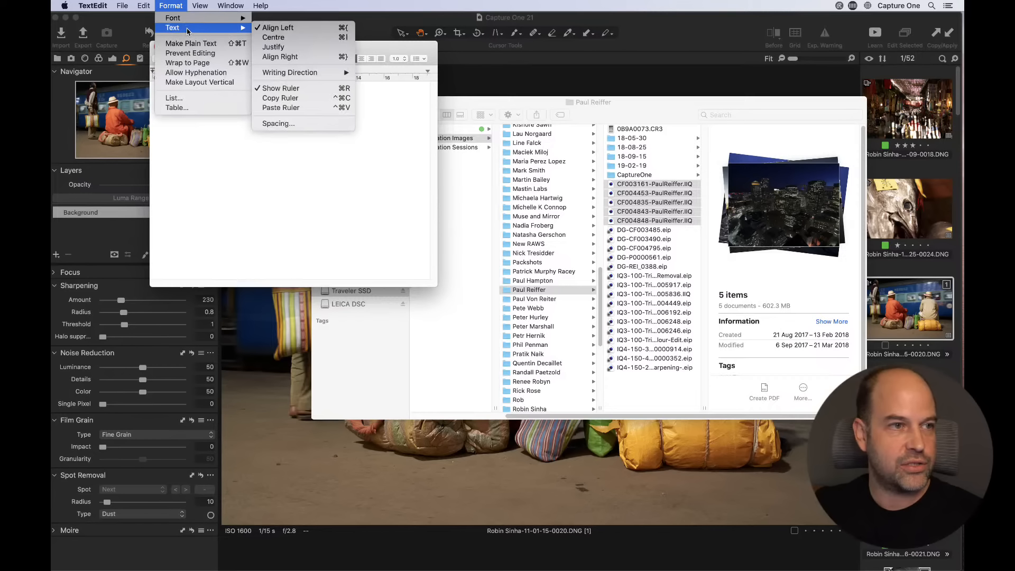
click(192, 43)
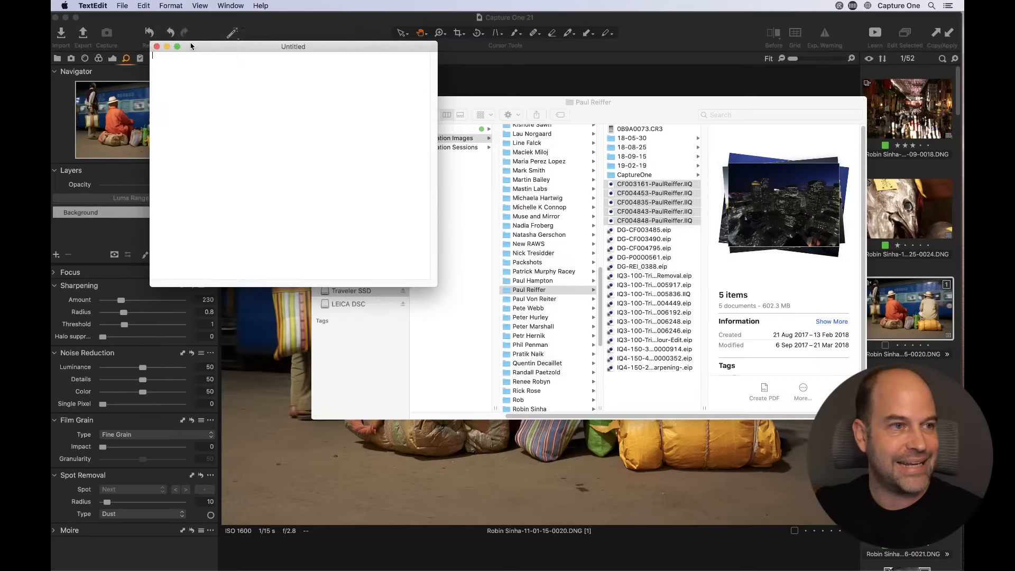
Step: Paste the five file names into the document, copy the list, and return to Capture One
click(171, 6)
click(182, 61)
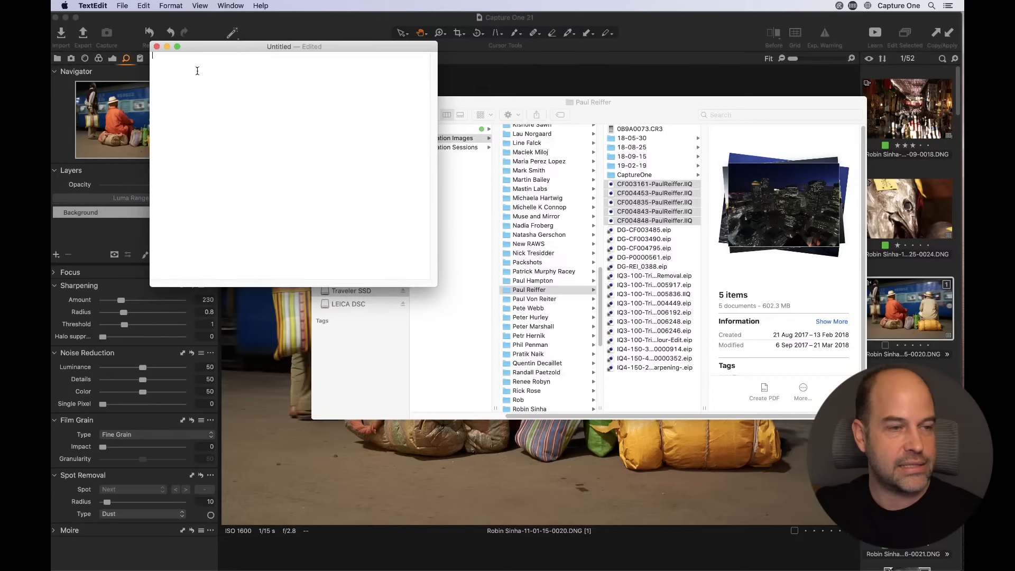
key(super+v)
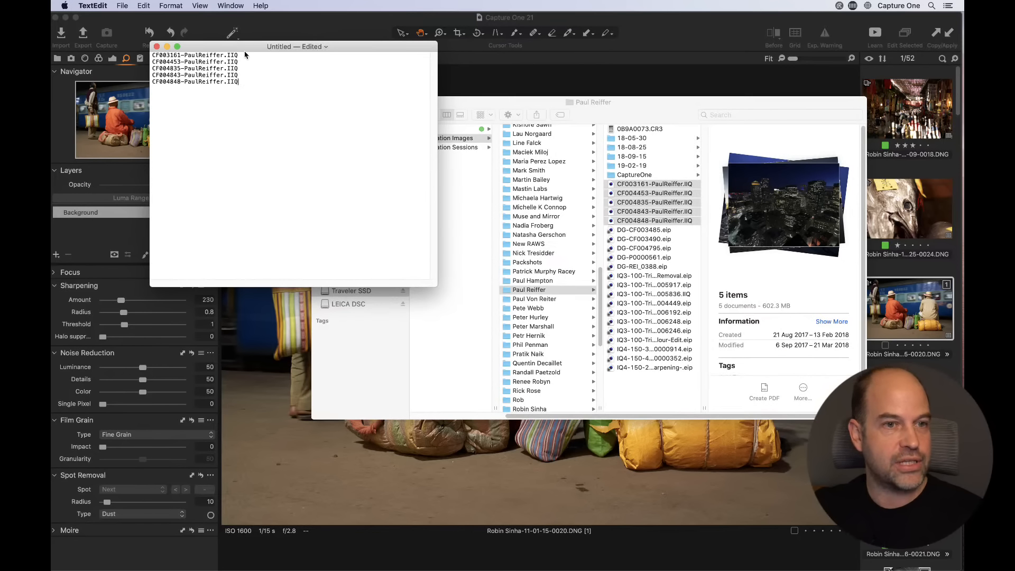
drag(247, 89, 134, 41)
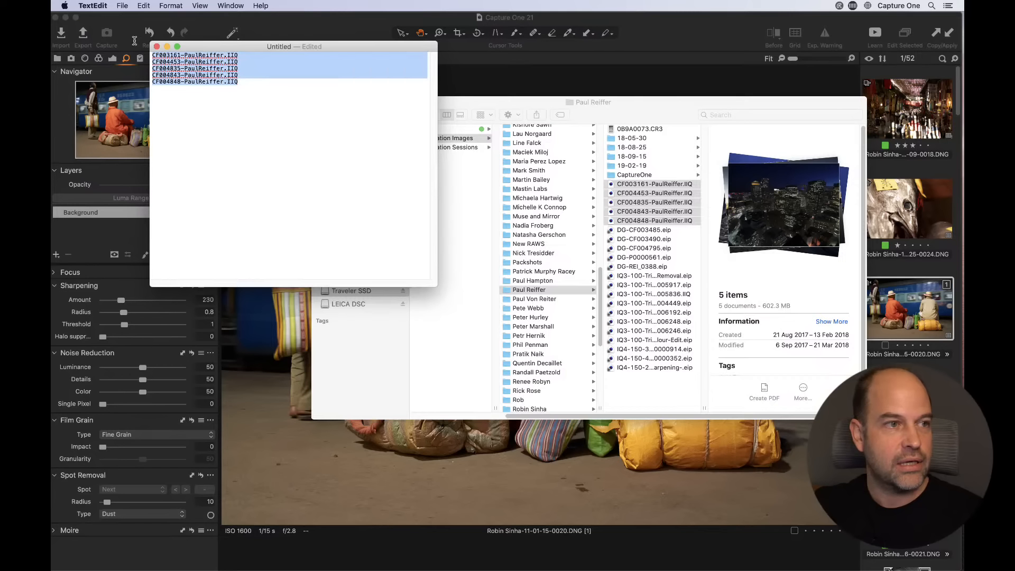
key(super+c)
click(328, 26)
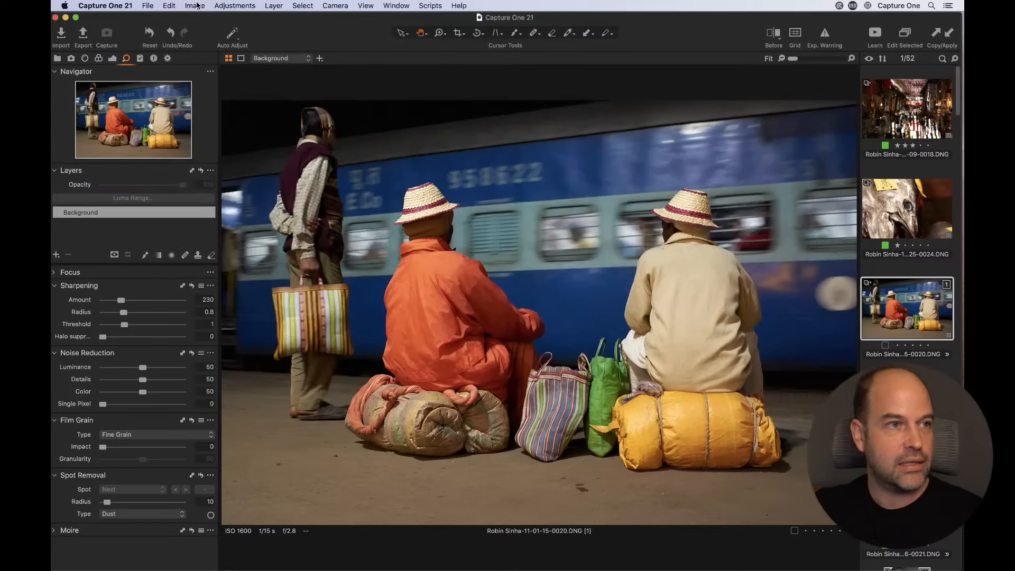
click(303, 6)
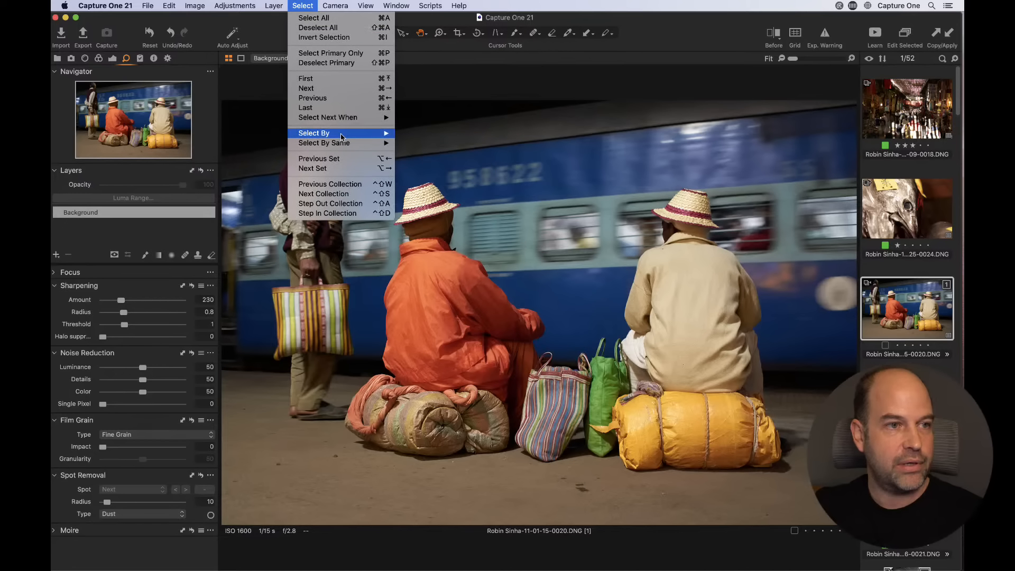
mouse_move(341, 136)
click(432, 152)
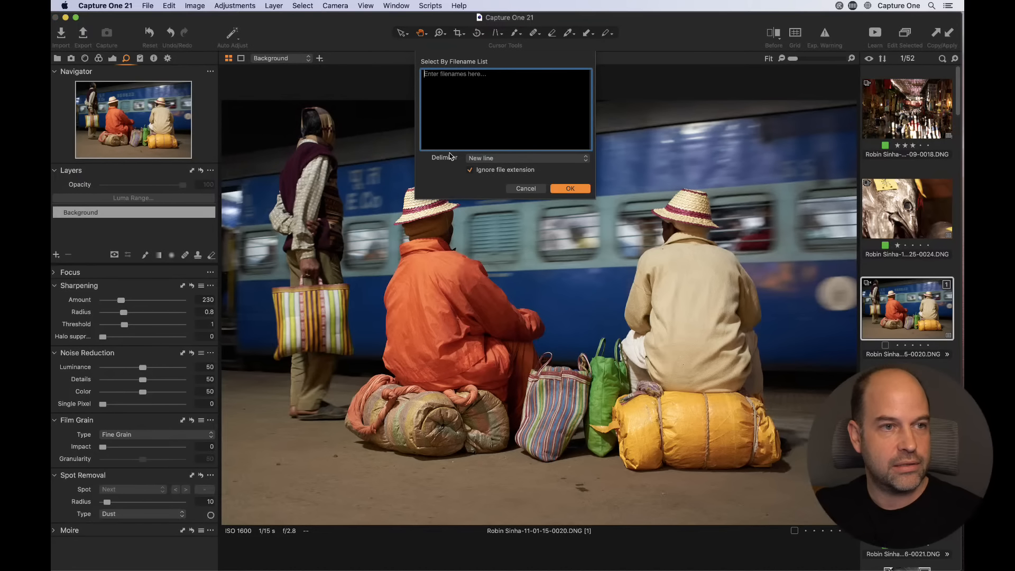
key(super+v)
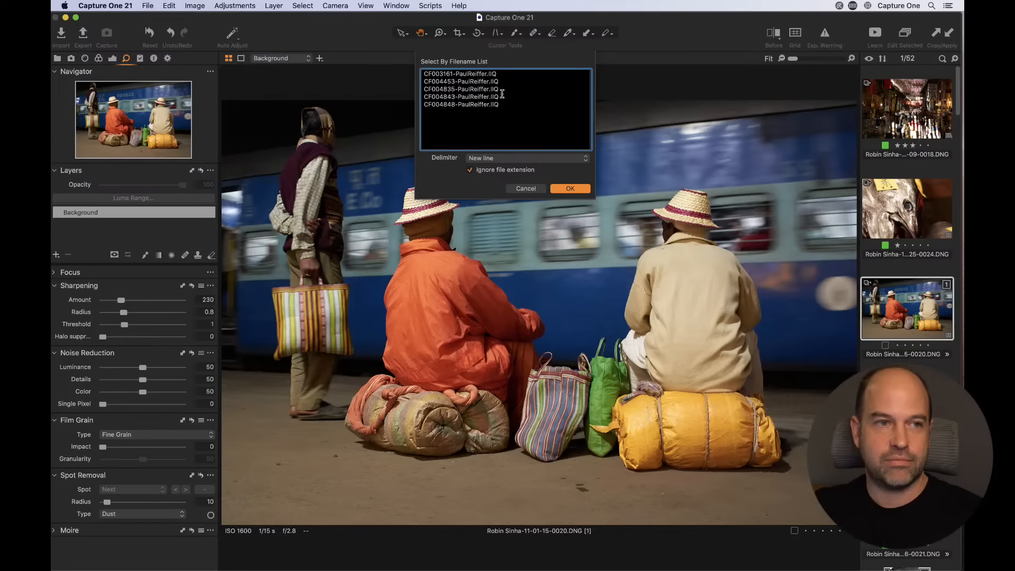
click(526, 190)
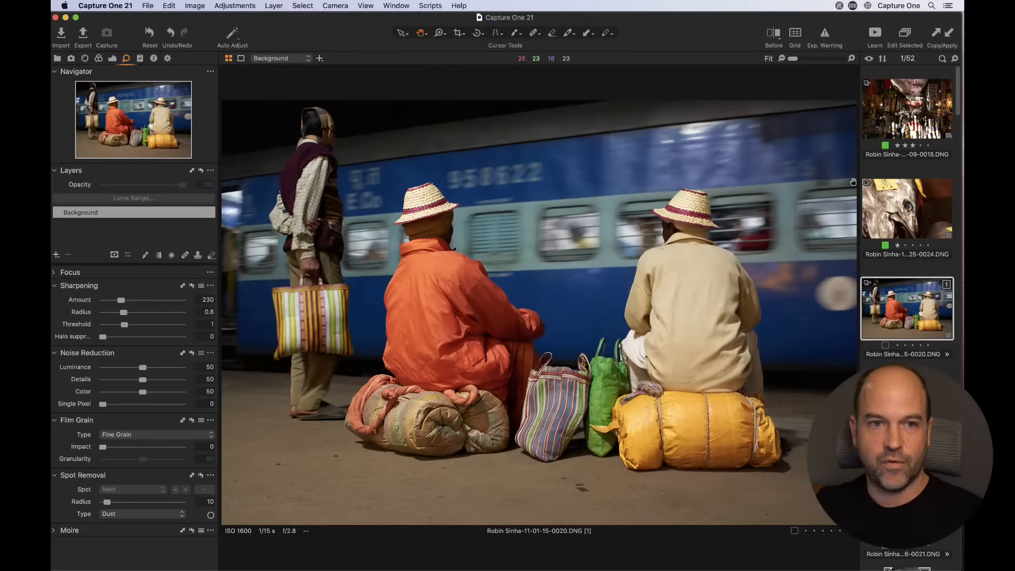
Step: View the market scene, then the first four images together, then the market image alone
click(913, 123)
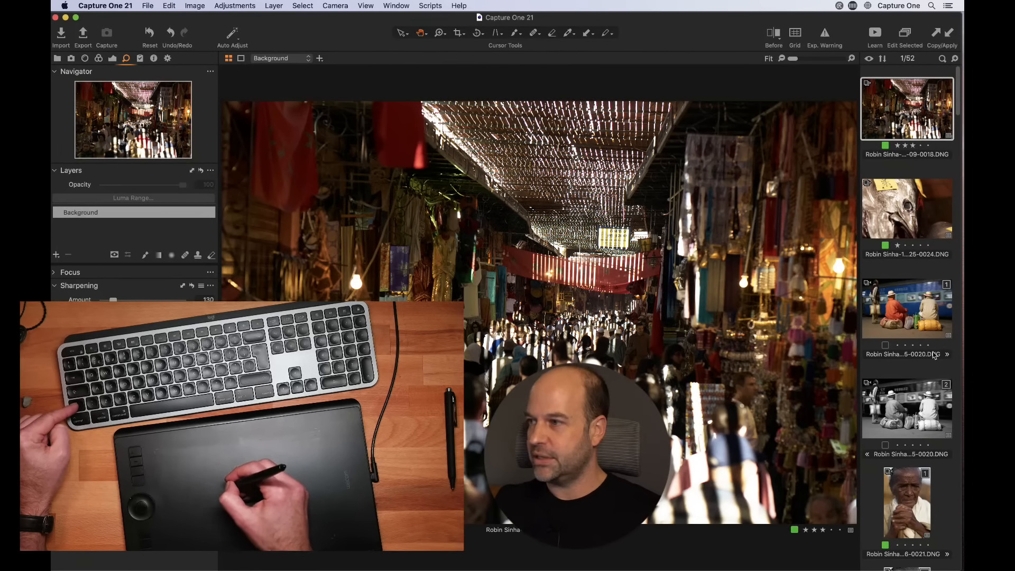
shift+click(911, 402)
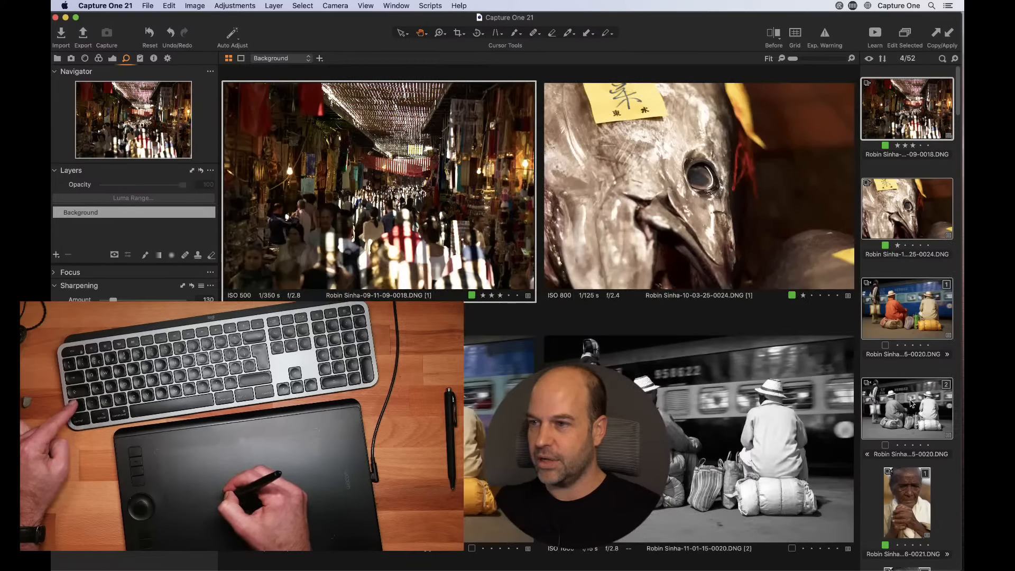
click(895, 130)
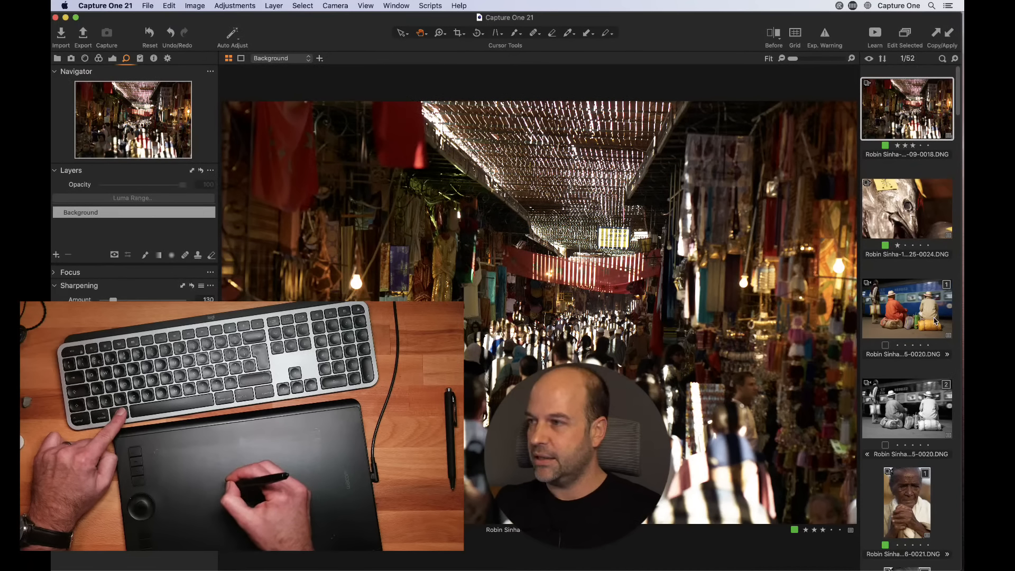
Step: Add the train photo and three old-man portraits to the selection, then deselect all images
super+click(907, 309)
super+click(915, 505)
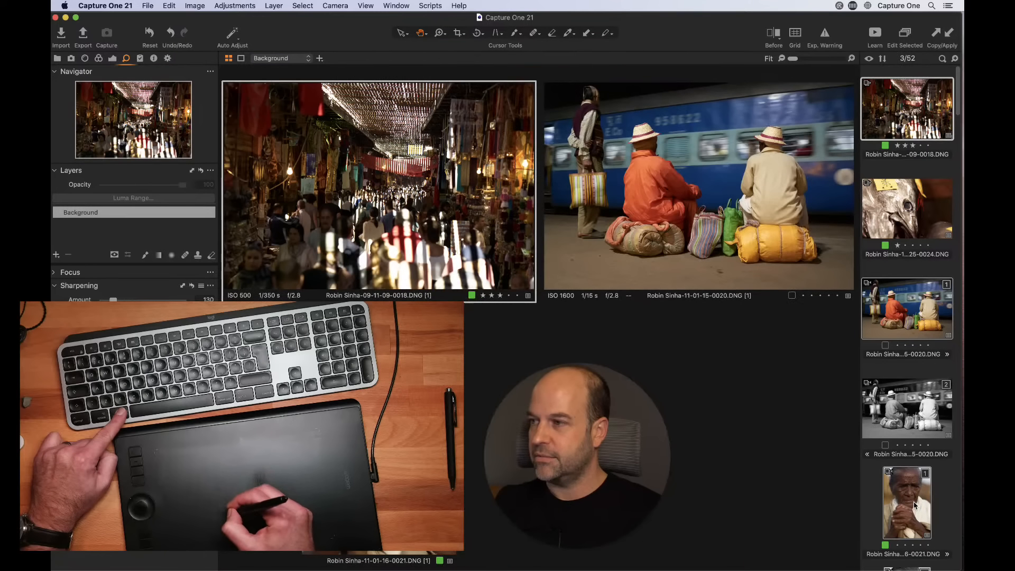
scroll(909, 476, down, 4)
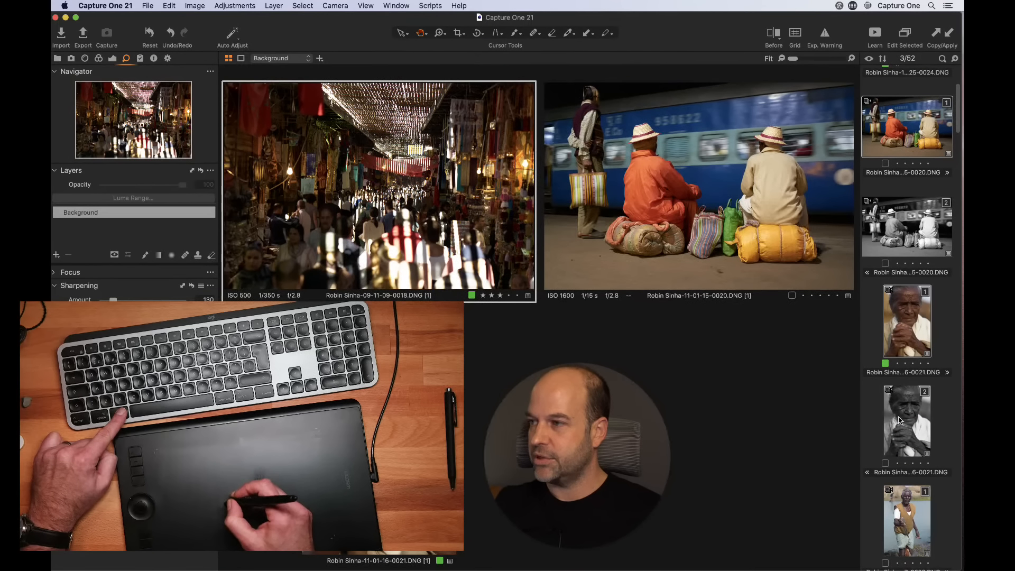
super+click(908, 433)
scroll(926, 500, down, 3)
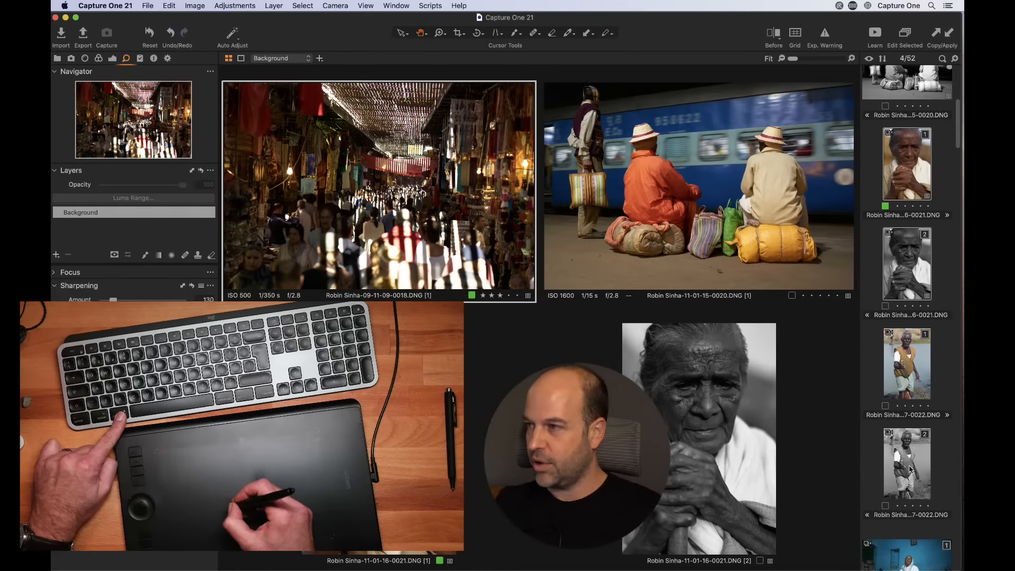
super+click(911, 471)
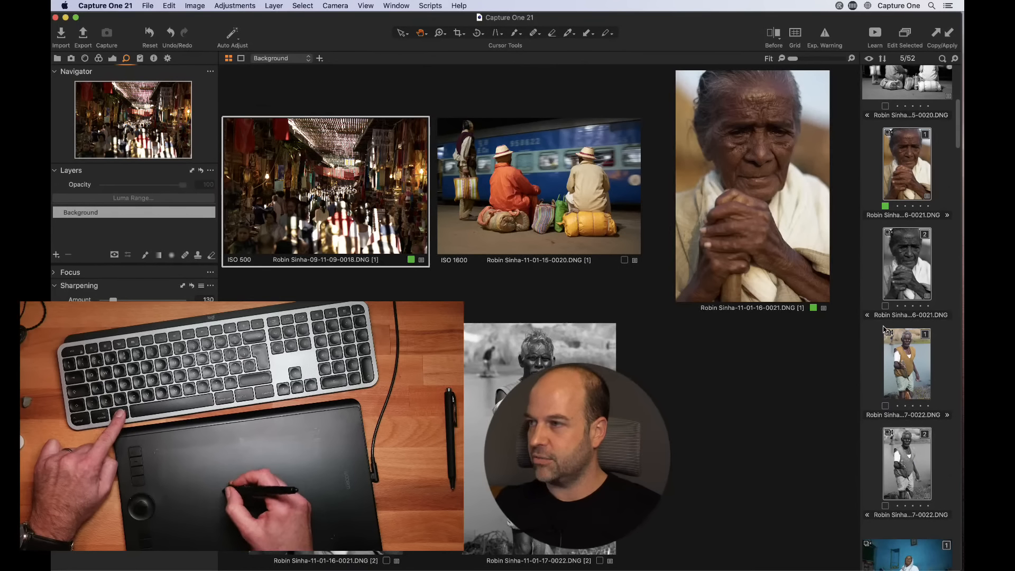
scroll(884, 329, up, 5)
key(super+d)
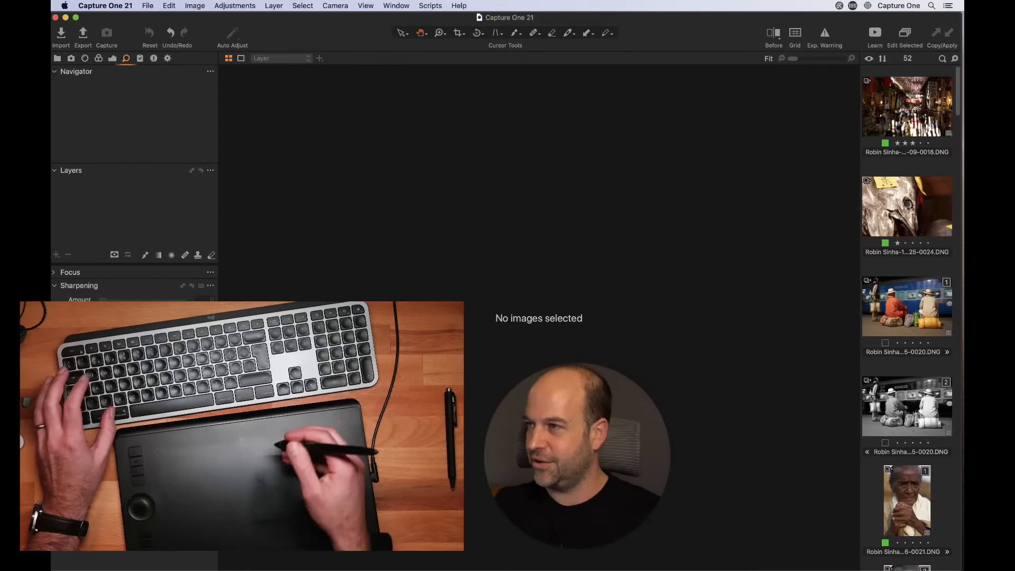
Step: Return to Capture One and select the covered-market street photo, image 1 of 52
key(super+Tab)
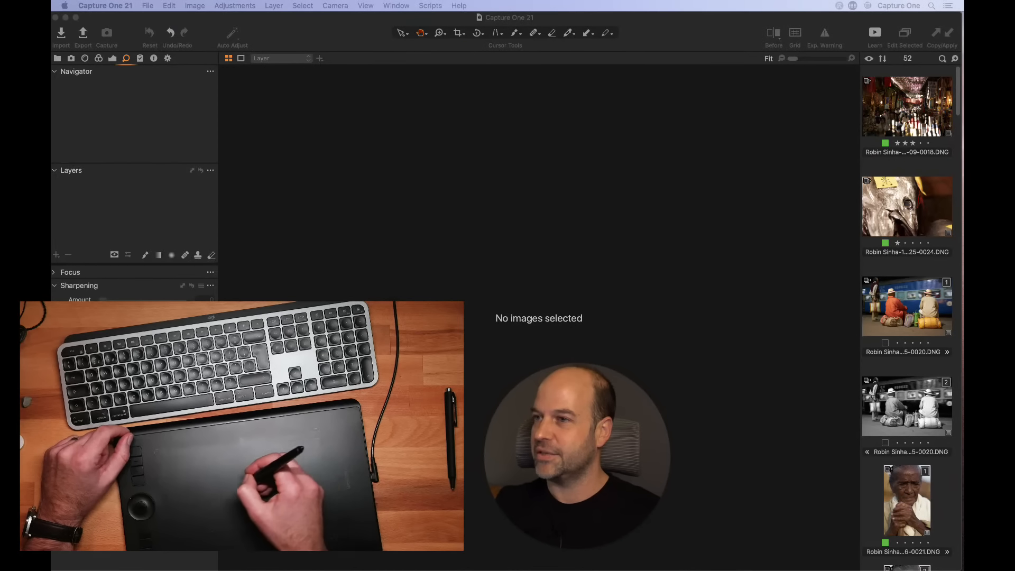
click(843, 133)
click(891, 112)
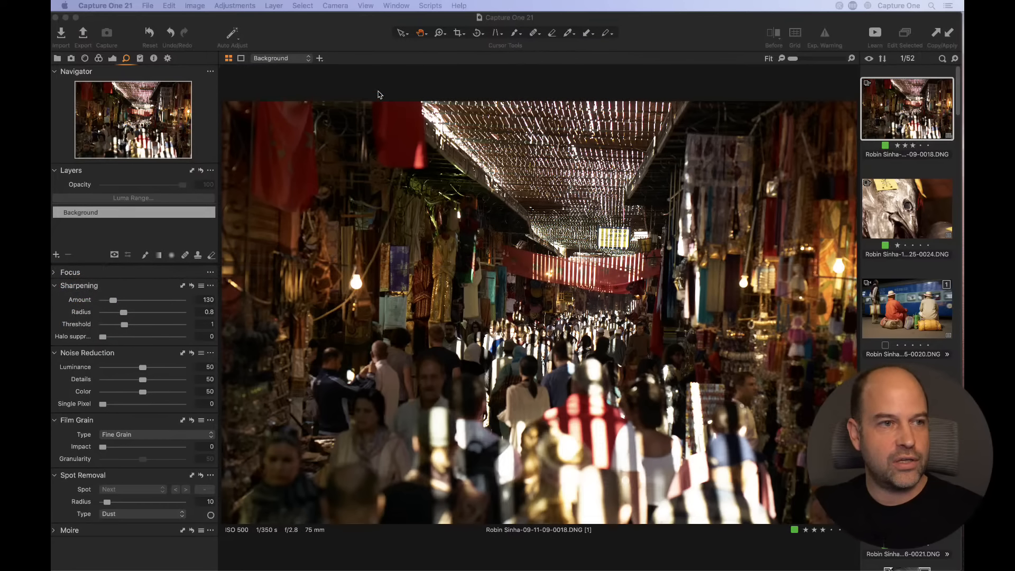
Step: Try Select By Filename List with the pasted names, then cancel it
click(369, 65)
click(312, 6)
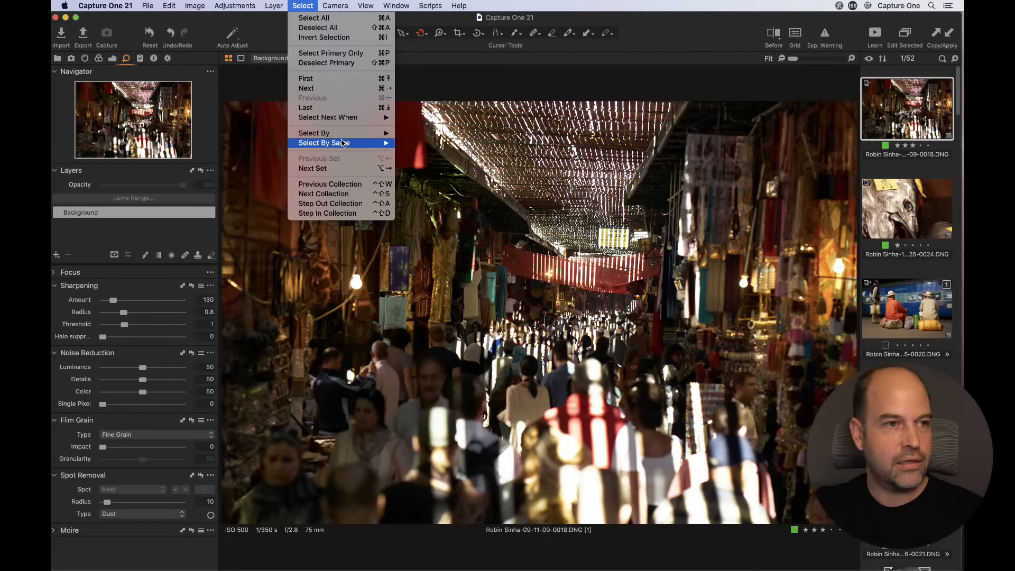
mouse_move(338, 134)
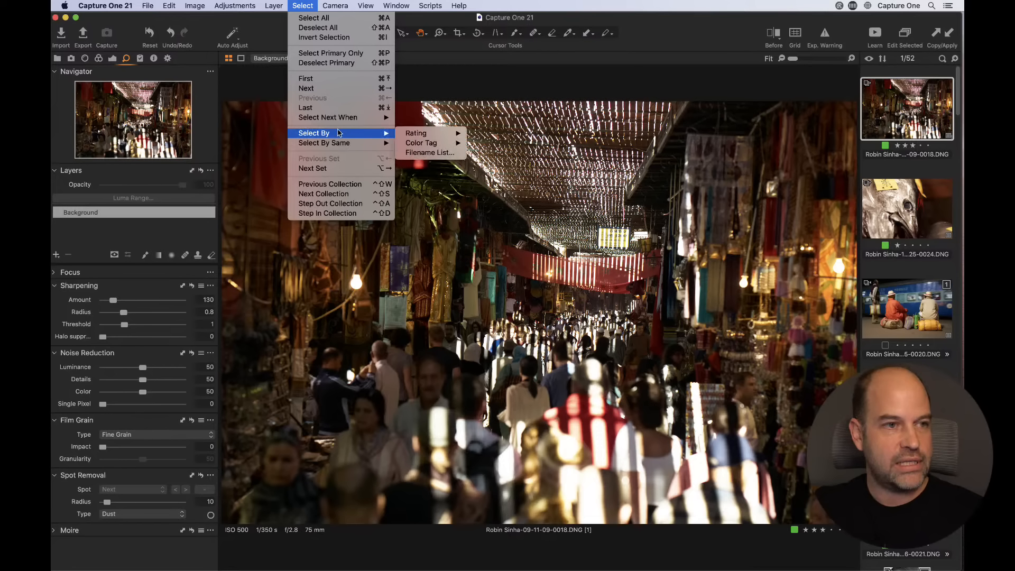
click(423, 153)
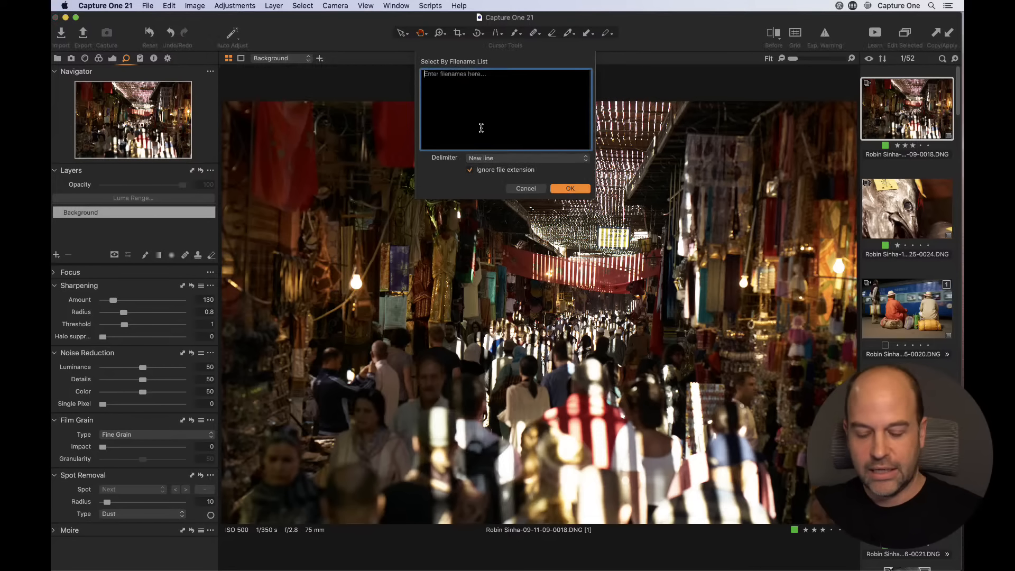
text(CF003161-PaulReiffer.IIQ CF004453-PaulReiffer.IIQ CF004835-PaulReiffer.IIQ CF004843-PaulReiffer.IIQ CF004848-PaulReiffer.IIQ)
click(570, 188)
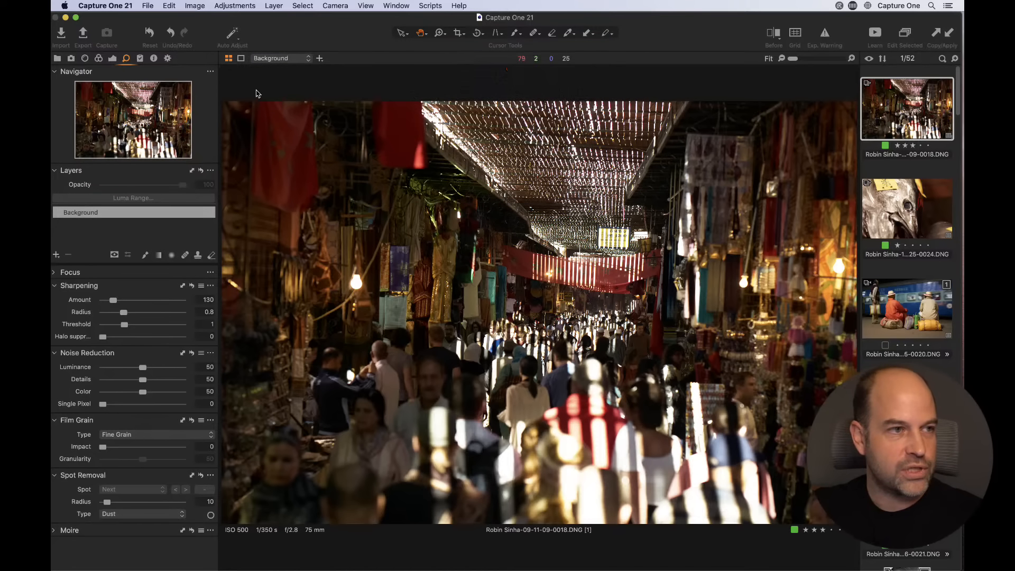
Step: Open the Paul Reiffer folder from the Library
click(57, 58)
scroll(153, 249, down, 15)
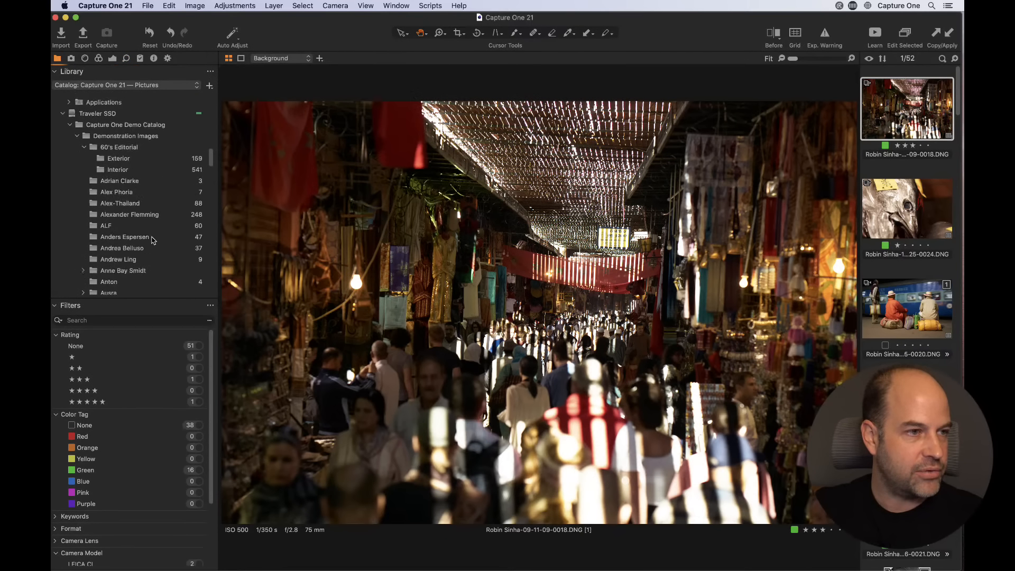
scroll(153, 240, down, 10)
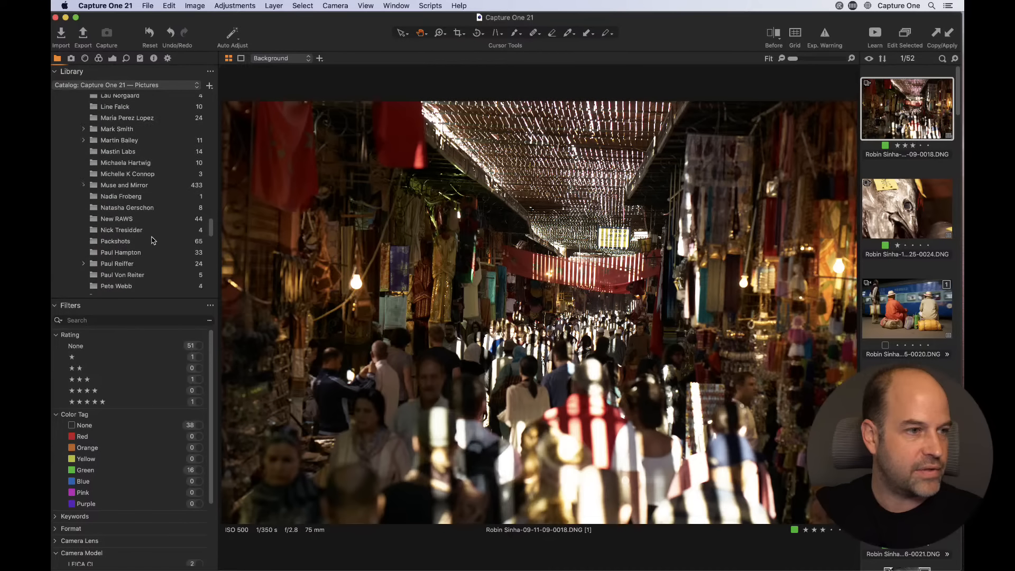
click(123, 188)
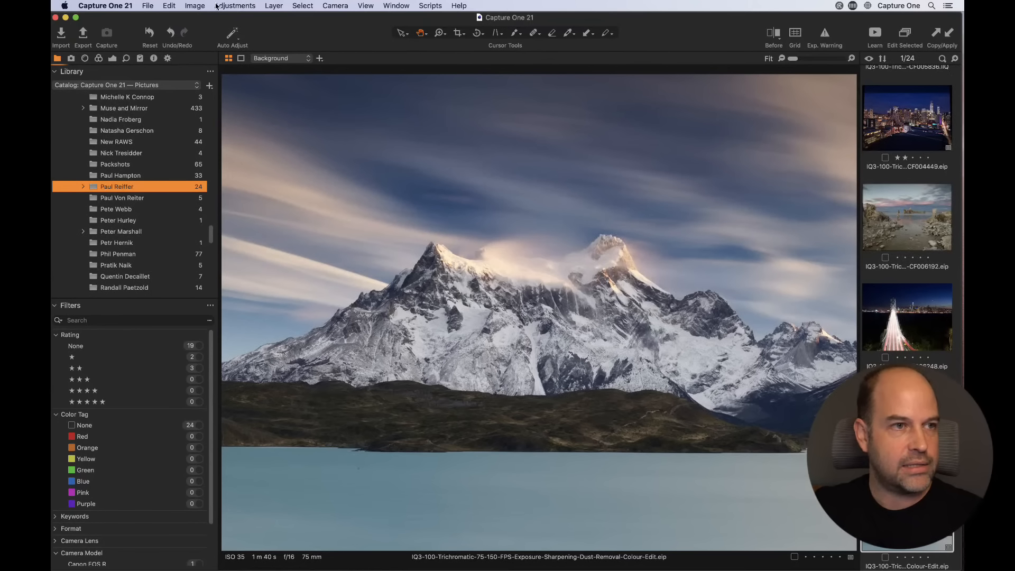
Step: Select the six images matching the five pasted filenames via Select By Filename List
click(306, 6)
mouse_move(335, 135)
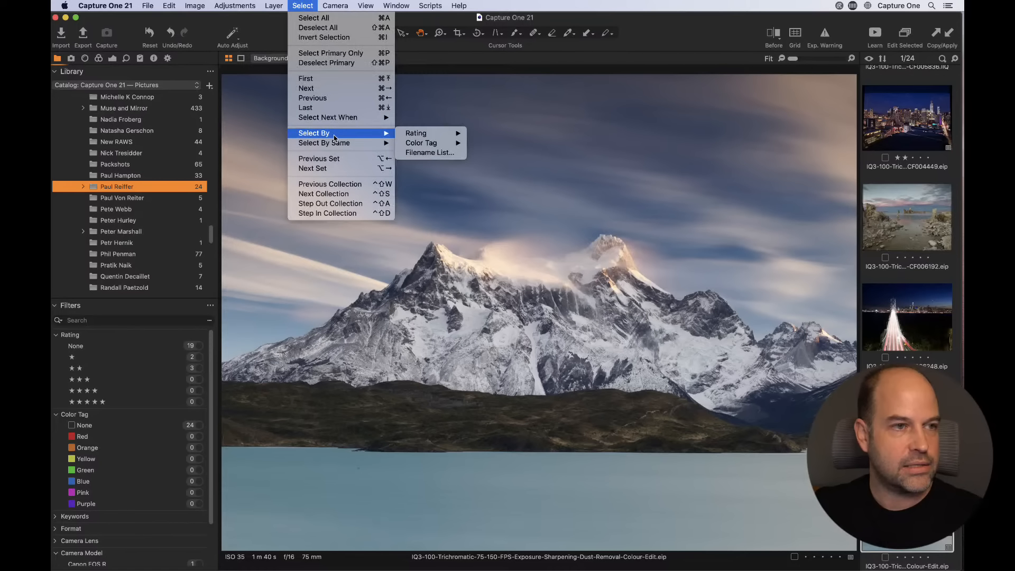
click(426, 153)
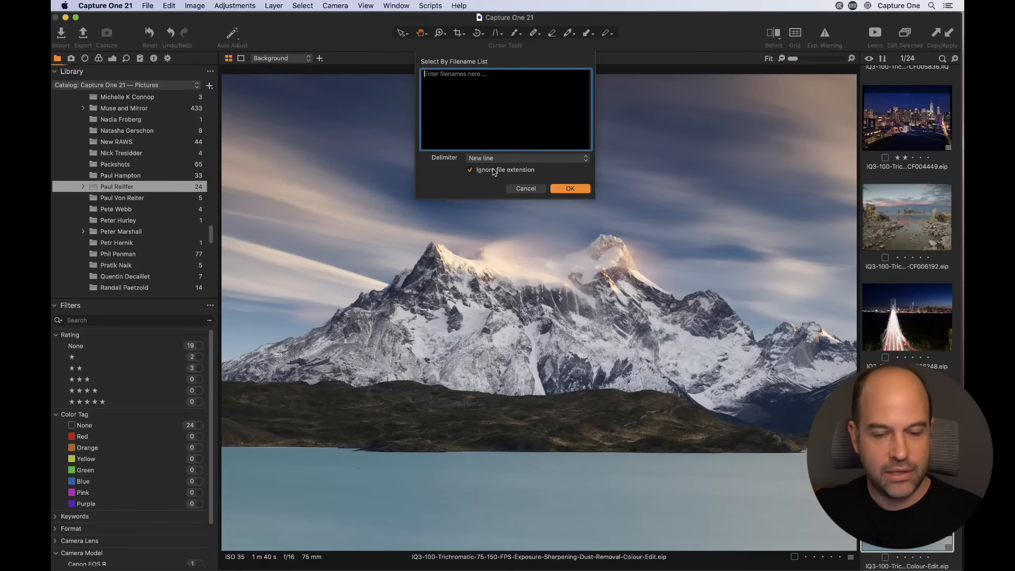
text(CF003161-PaulReiffer.IIQ CF004453-PaulReiffer.IIQ CF004835-PaulReiffer.IIQ CF004843-PaulReiffer.IIQ CF004848-PaulReiffer.IIQ)
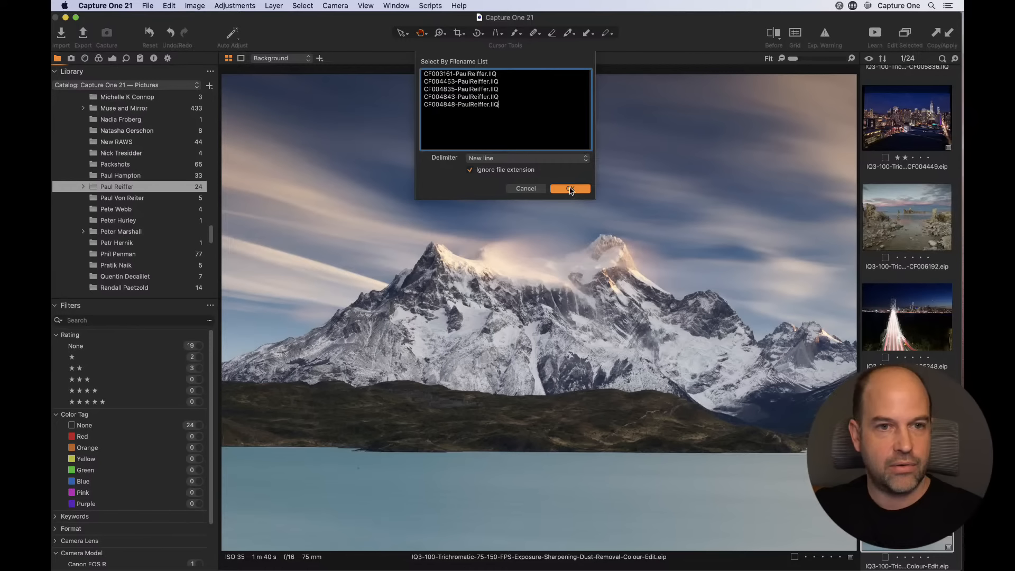
click(571, 191)
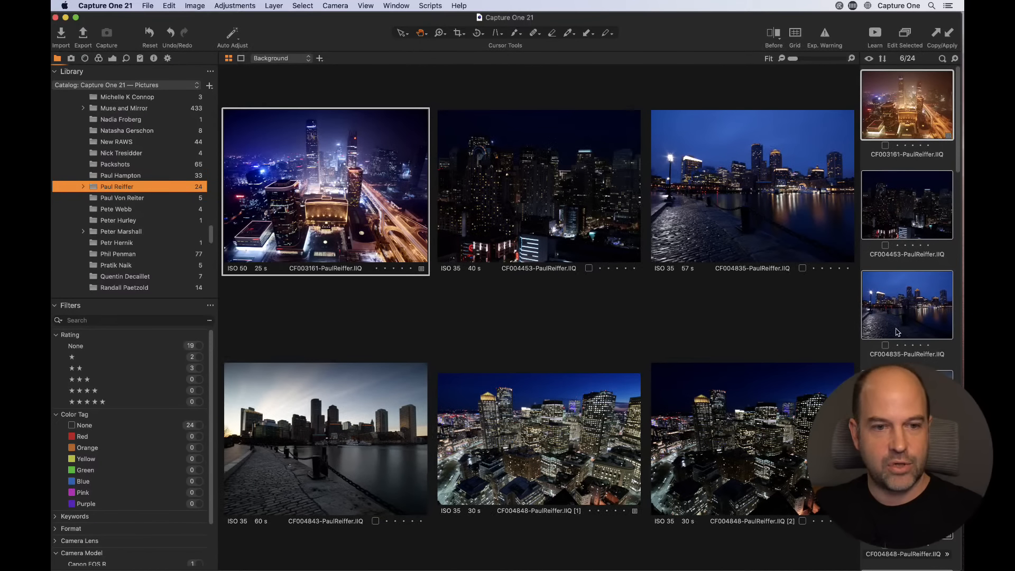
scroll(872, 111, down, 5)
scroll(917, 306, up, 2)
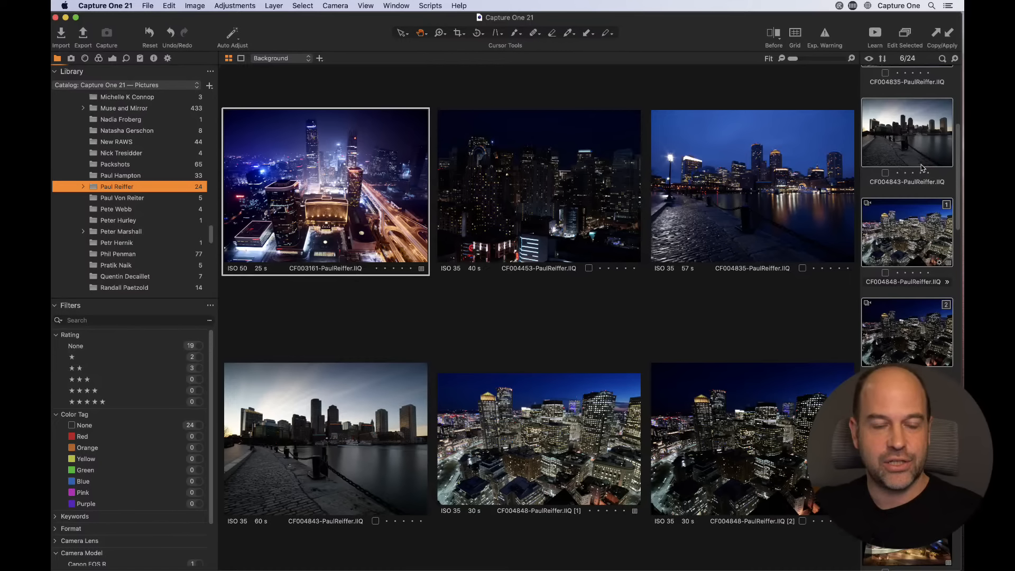
Step: Tag the six matched IIQ images green with the + shortcut, then deselect all
click(886, 174)
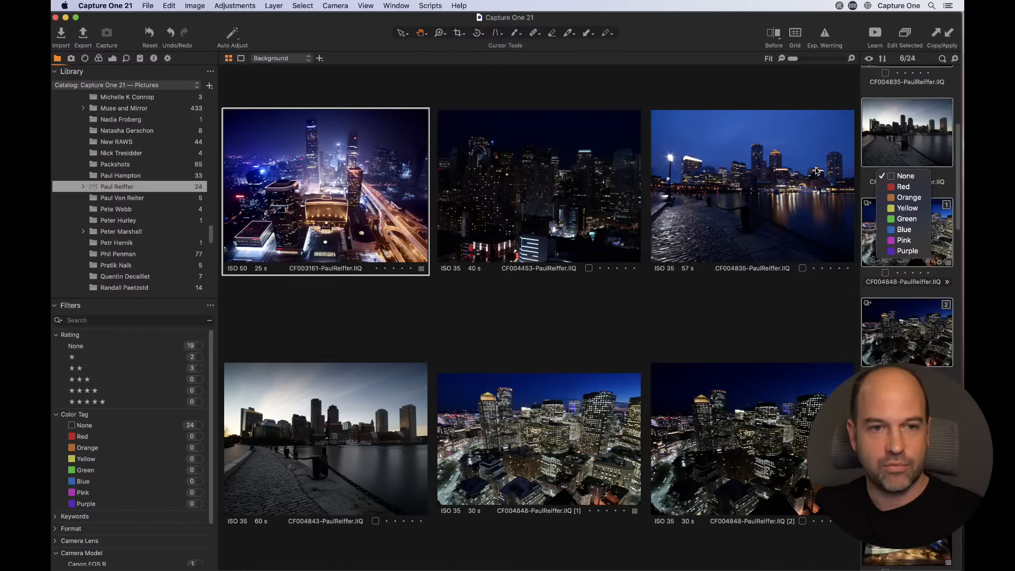
click(764, 88)
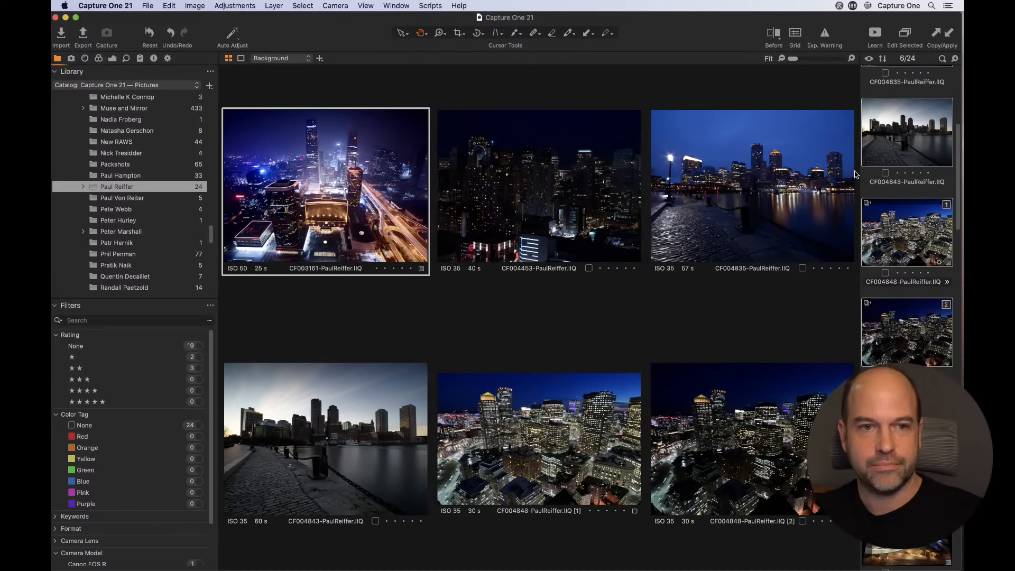
key(plus)
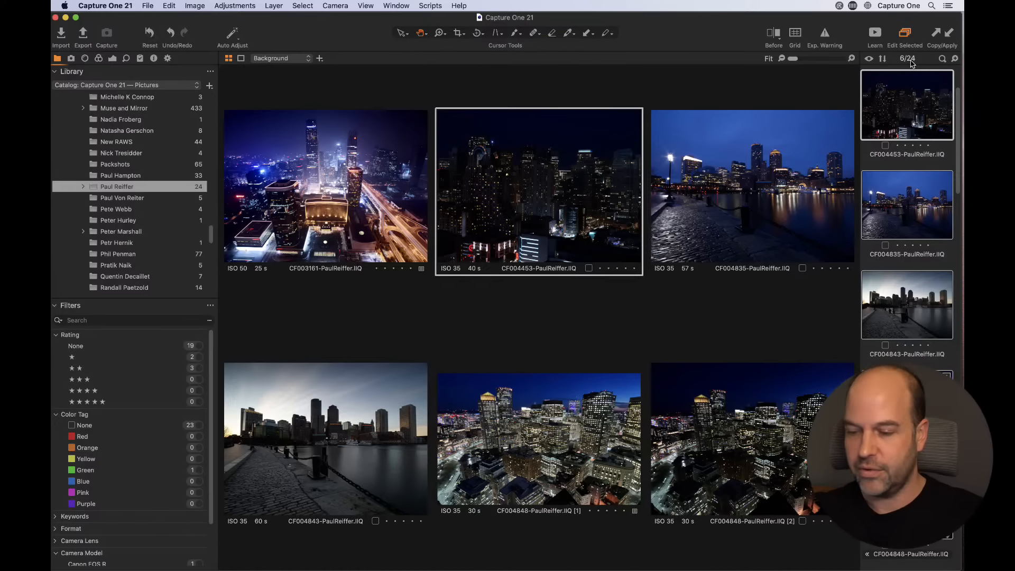
key(plus)
key(plus)
key(plus)
key(plus)
key(plus)
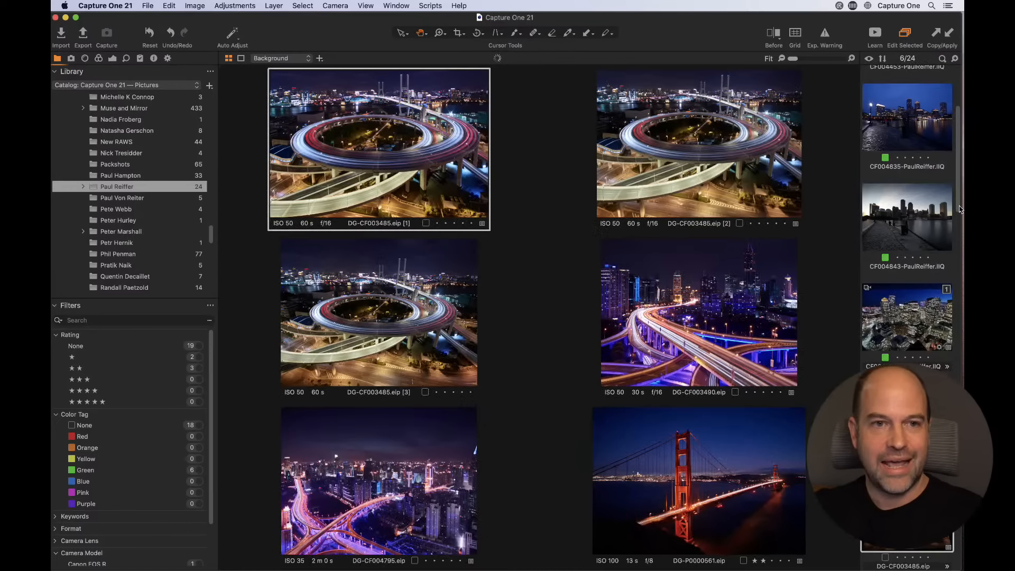
scroll(905, 259, up, 3)
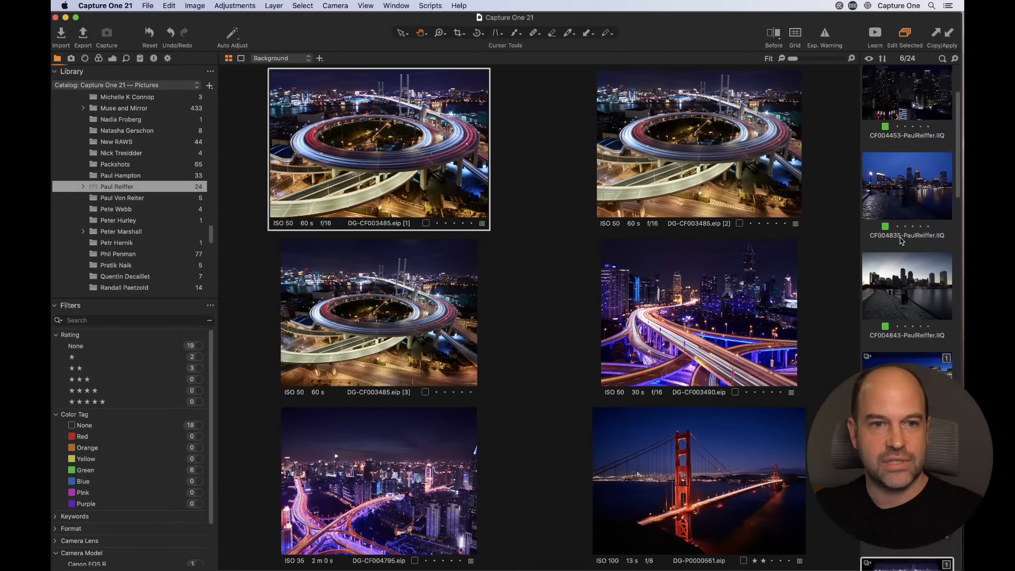
scroll(902, 241, down, 3)
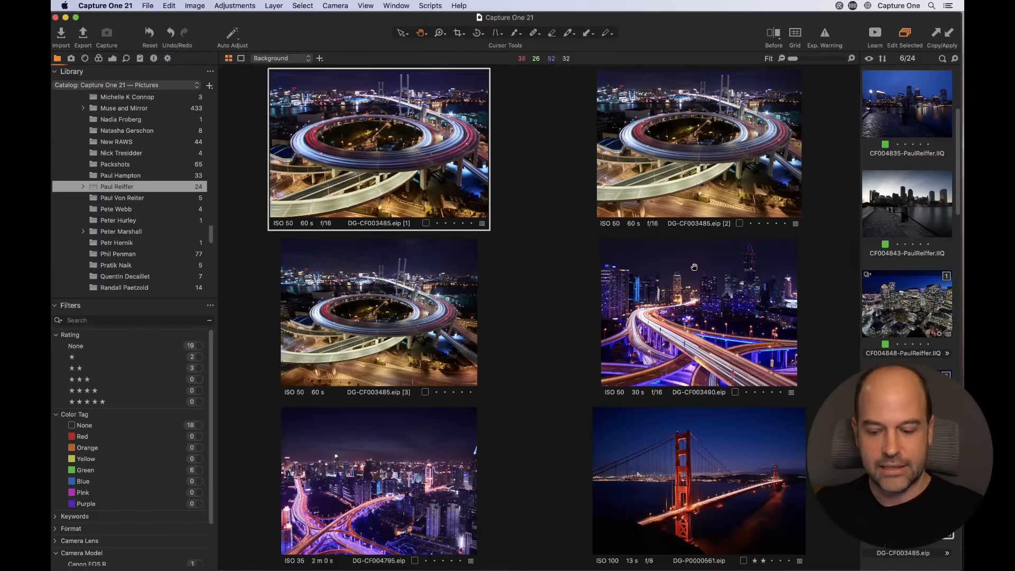
key(shift+super+a)
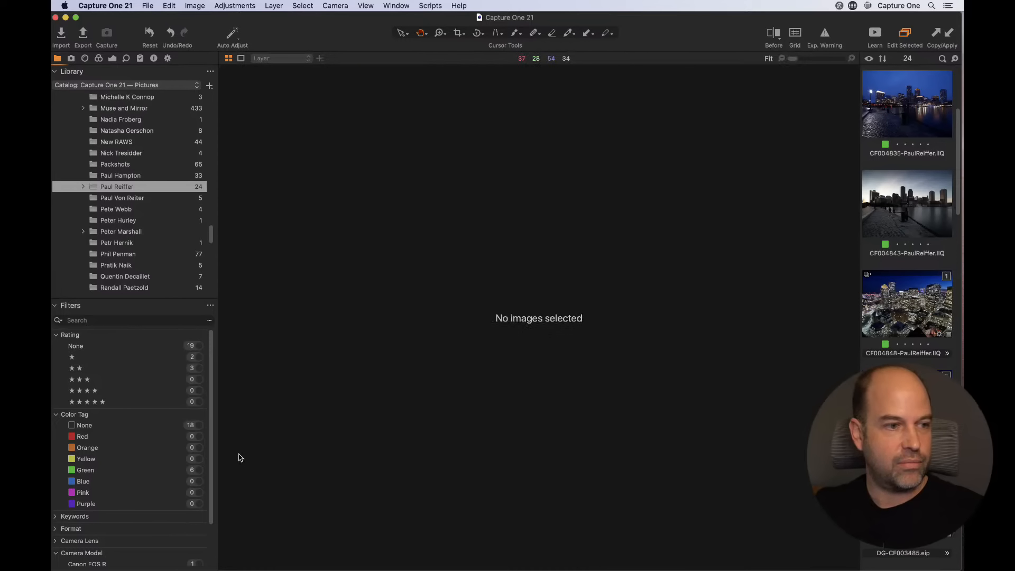
Step: Filter the 24-image folder to Green tags, clear the filter, and sort by Color Tag
click(196, 471)
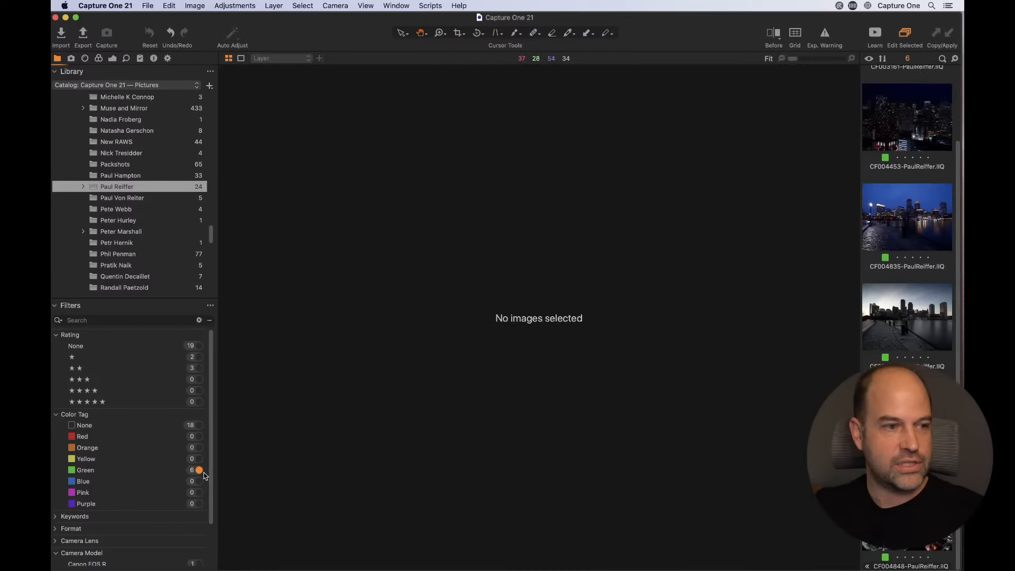
click(199, 320)
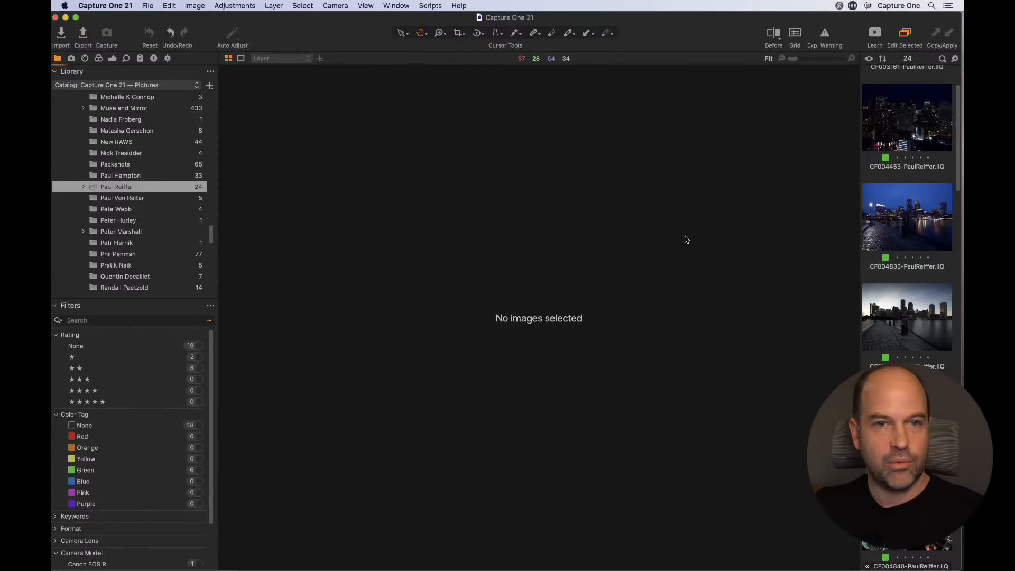
click(882, 58)
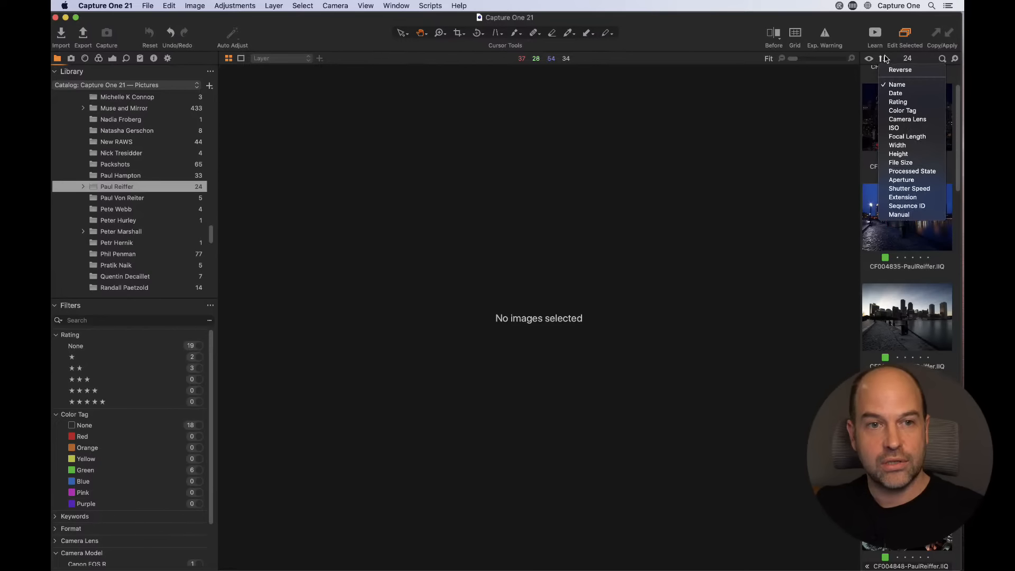
click(911, 112)
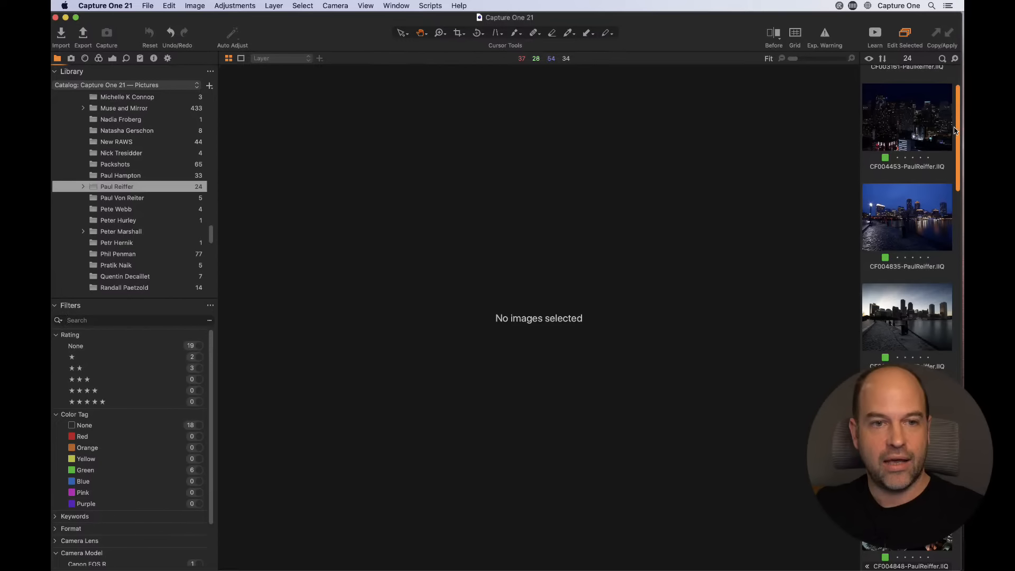
scroll(955, 130, down, 5)
scroll(908, 212, up, 10)
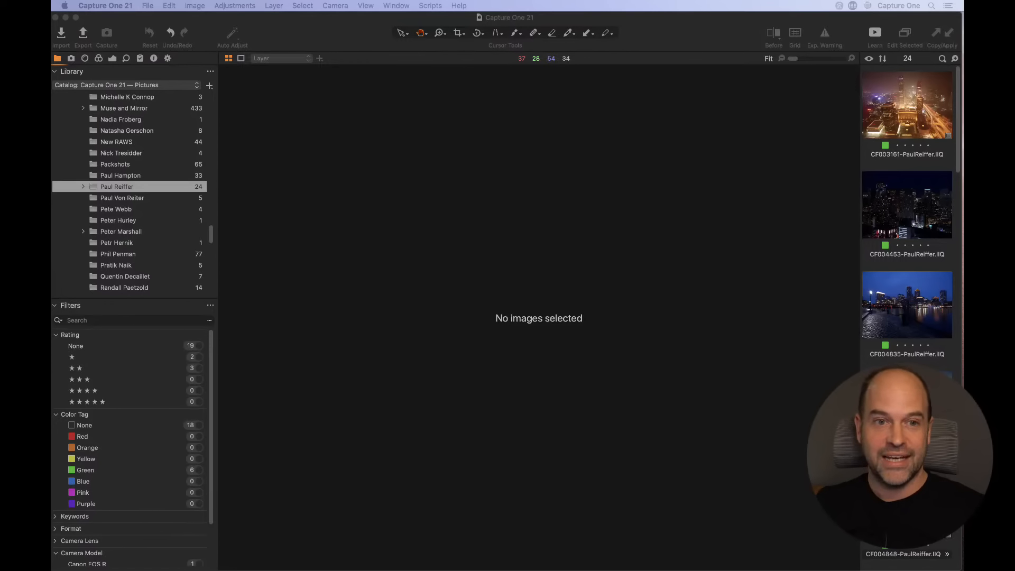
Step: View the folder's first image, then open the 52-image album under Batch Editing Tips
click(932, 103)
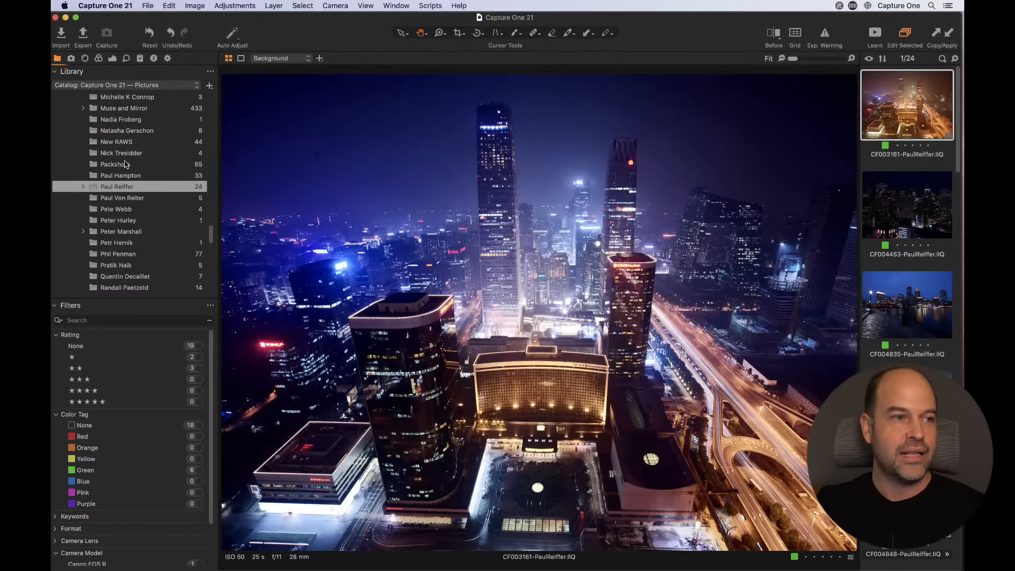
scroll(117, 222, up, 10)
scroll(122, 223, up, 15)
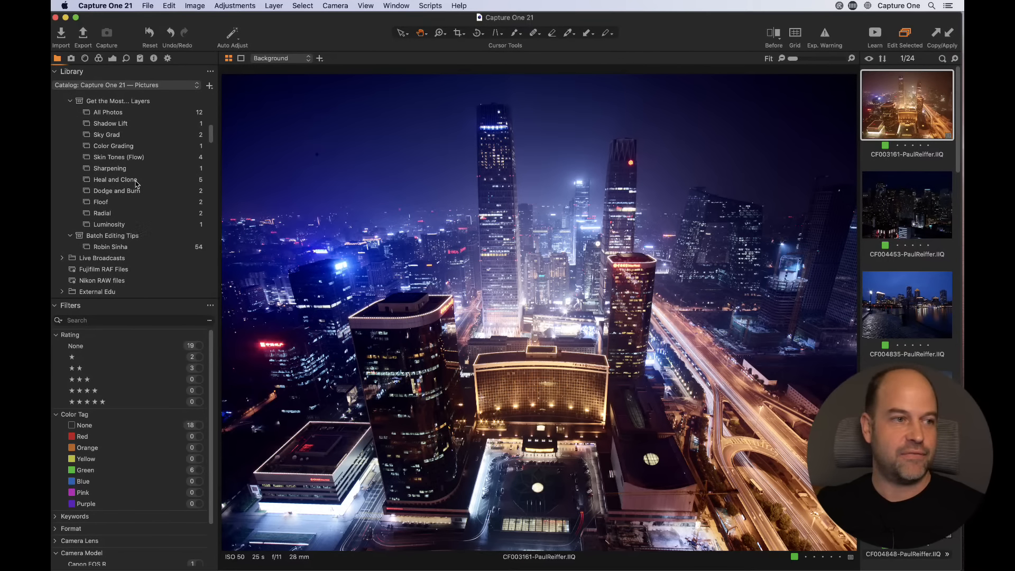
scroll(149, 226, down, 2)
click(142, 220)
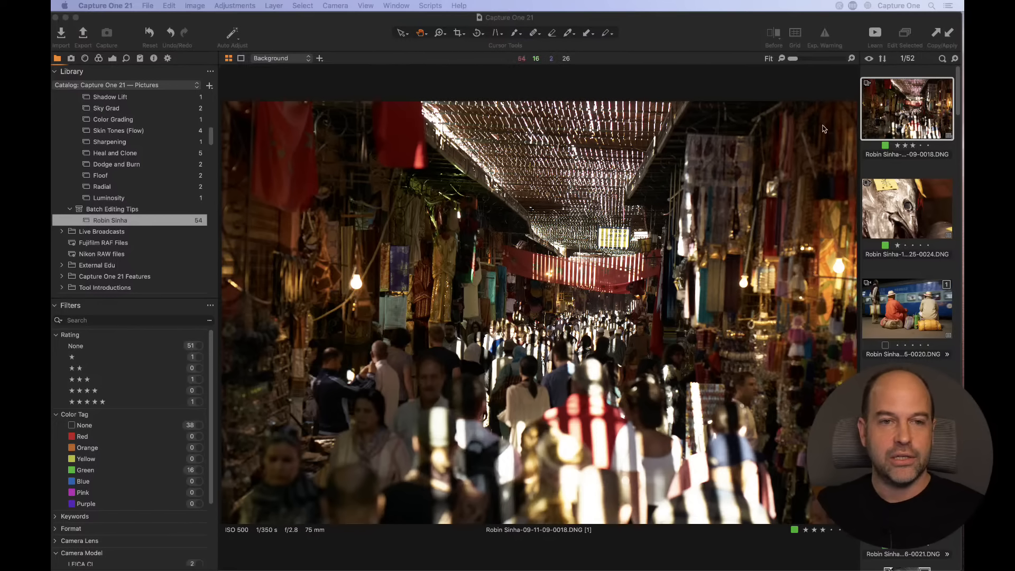
right_click(898, 110)
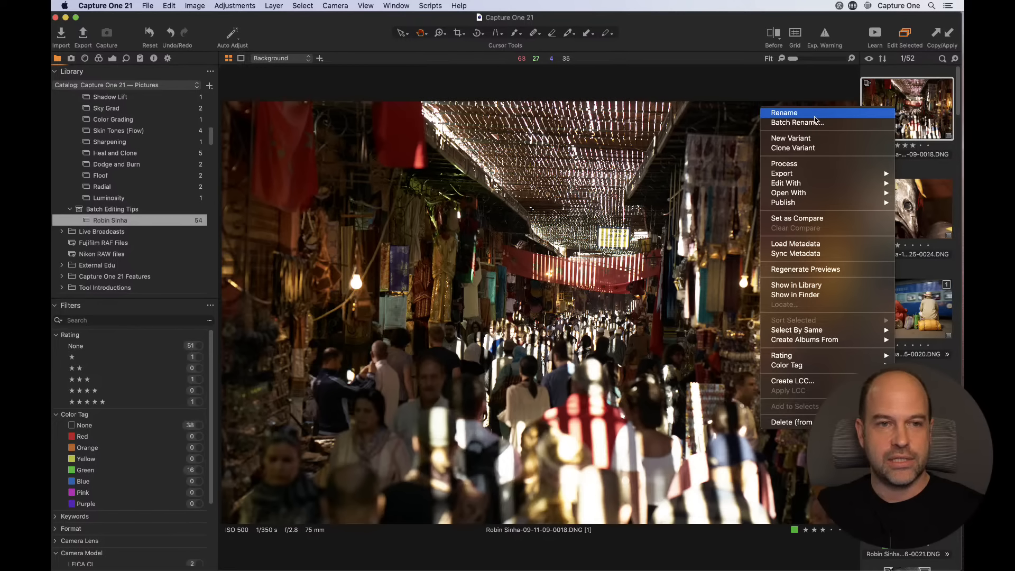
click(822, 123)
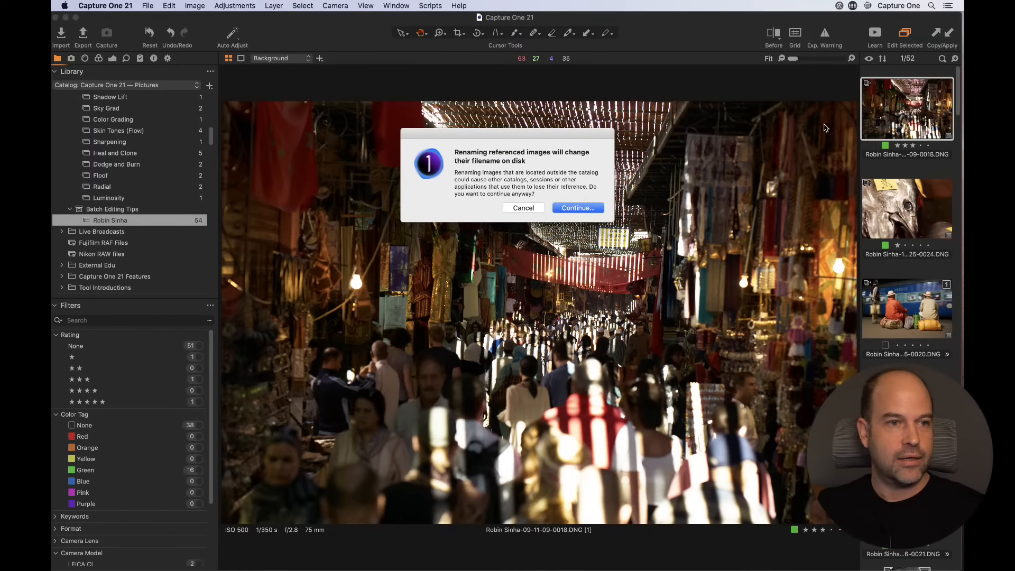
click(578, 208)
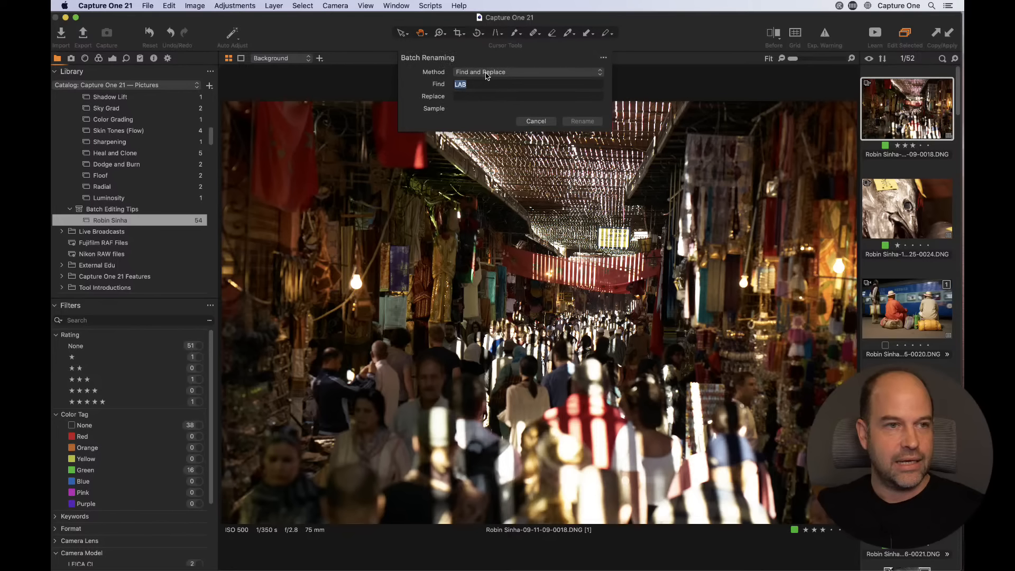
click(488, 73)
click(487, 65)
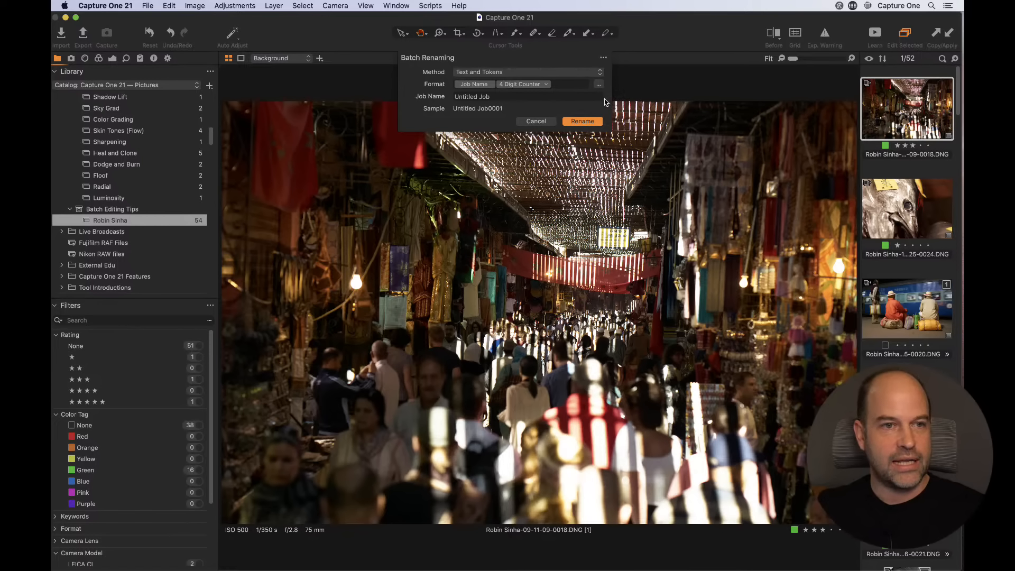
drag(613, 95, 741, 95)
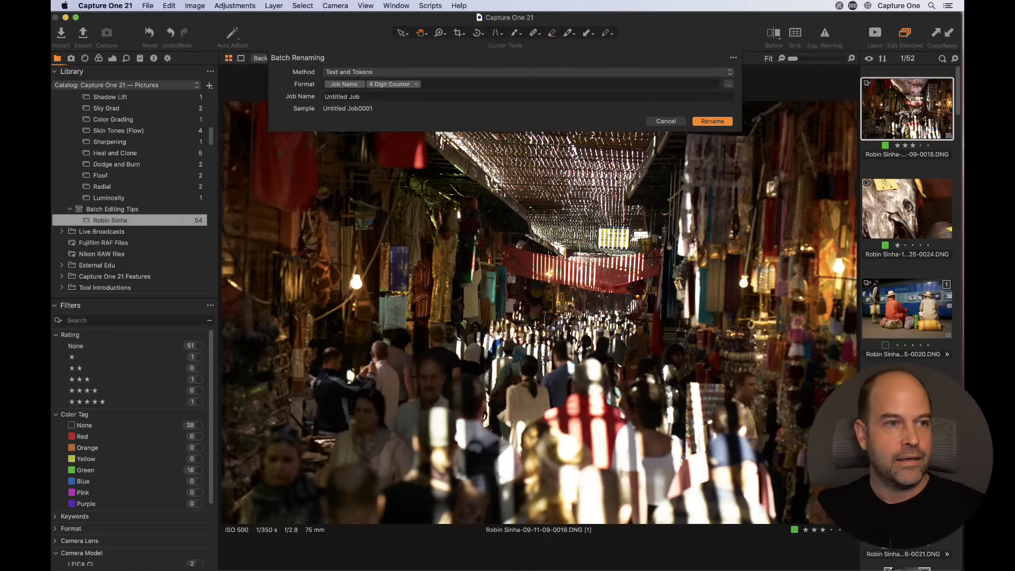
click(415, 73)
click(414, 82)
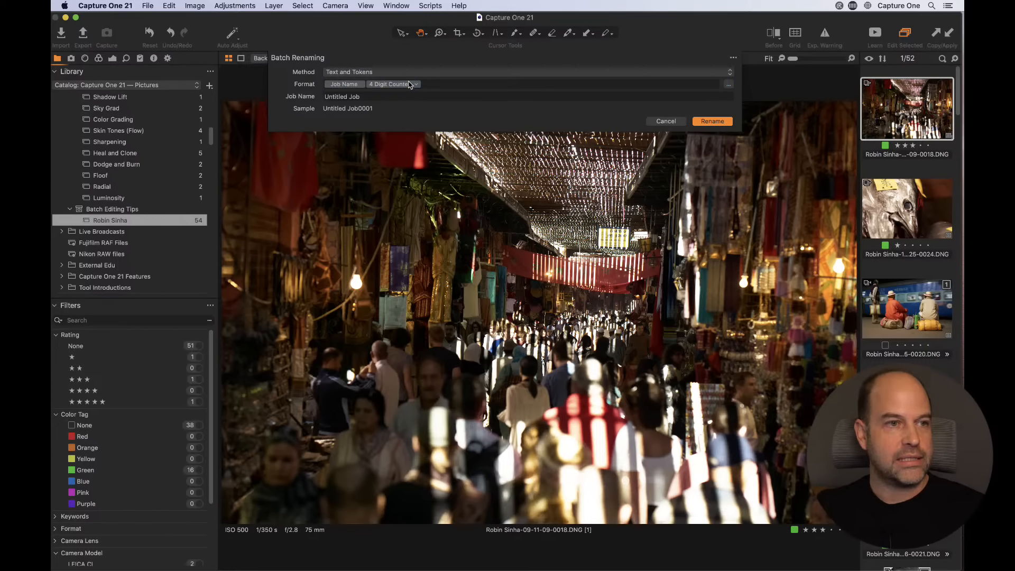
key(BackSpace)
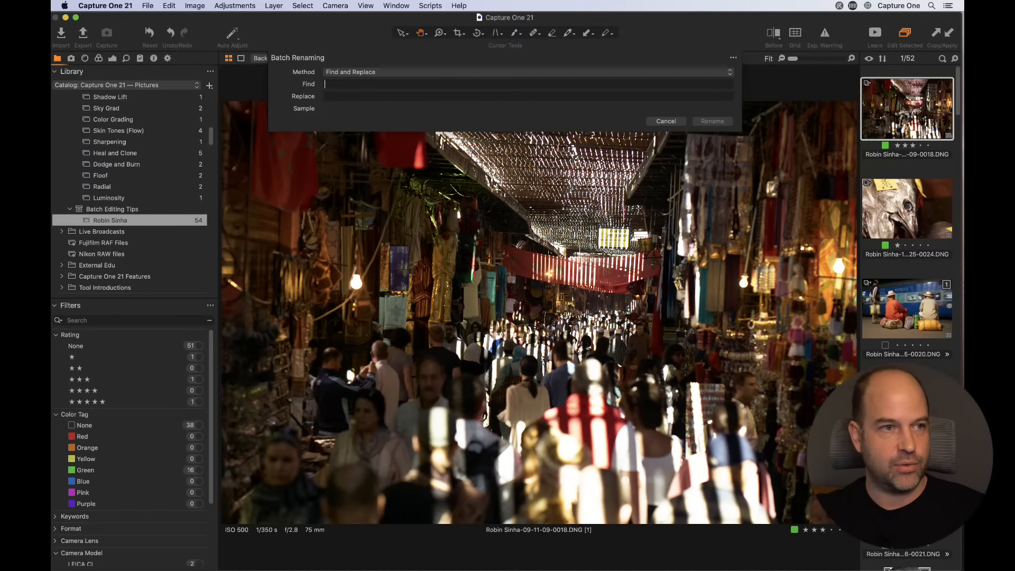
text(sinha)
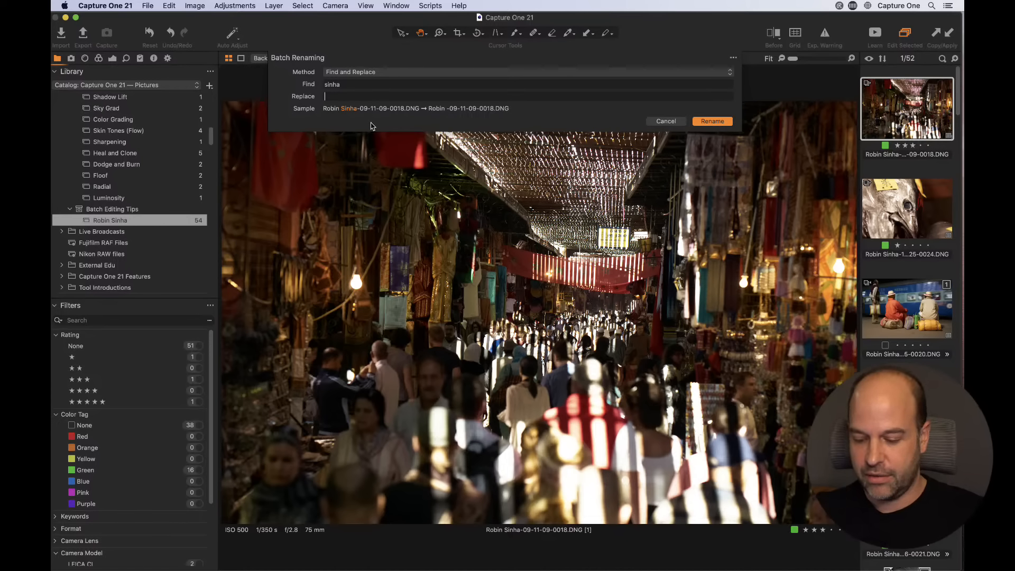
text(singer)
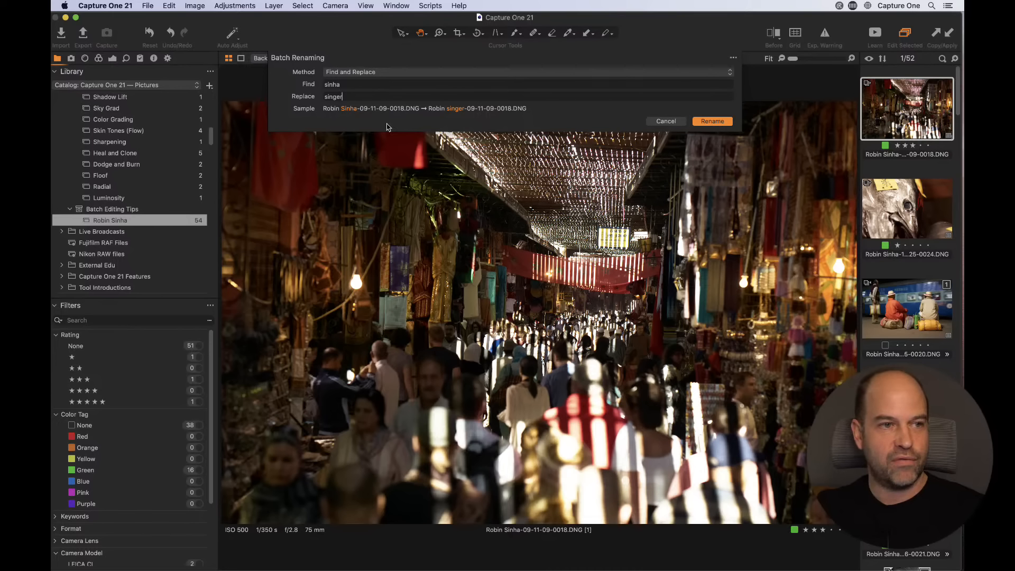
click(381, 72)
click(384, 64)
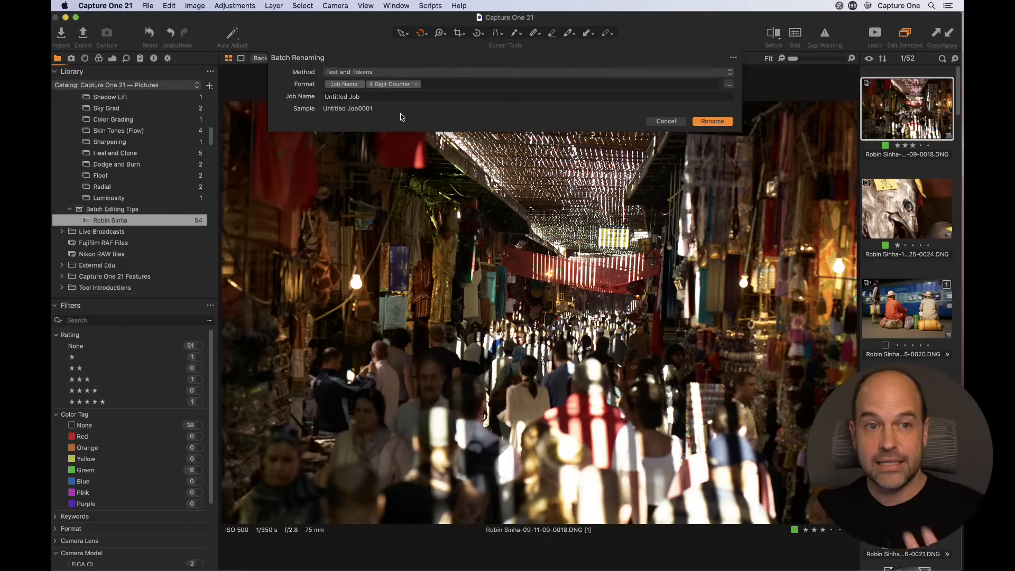
click(666, 121)
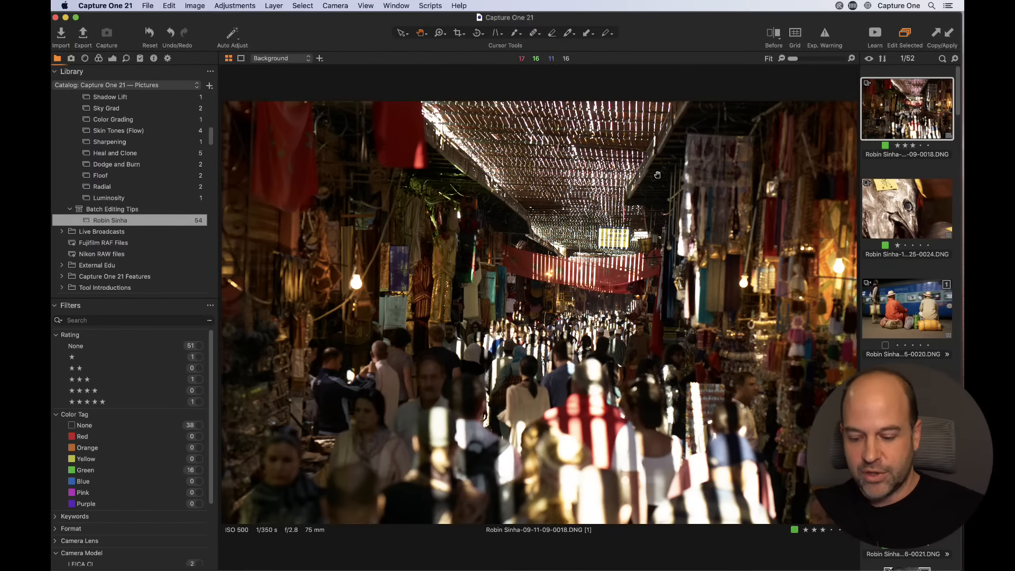
key(super+space)
text(chrome)
Step: Show only webinars on learn.captureone.com in Chrome, then move the browser aside
key(Return)
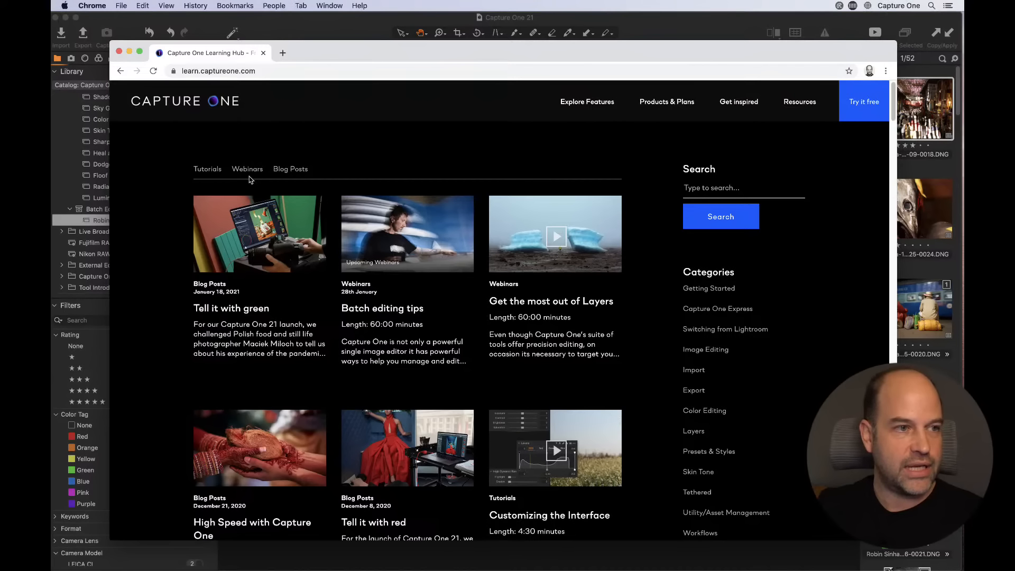
click(248, 170)
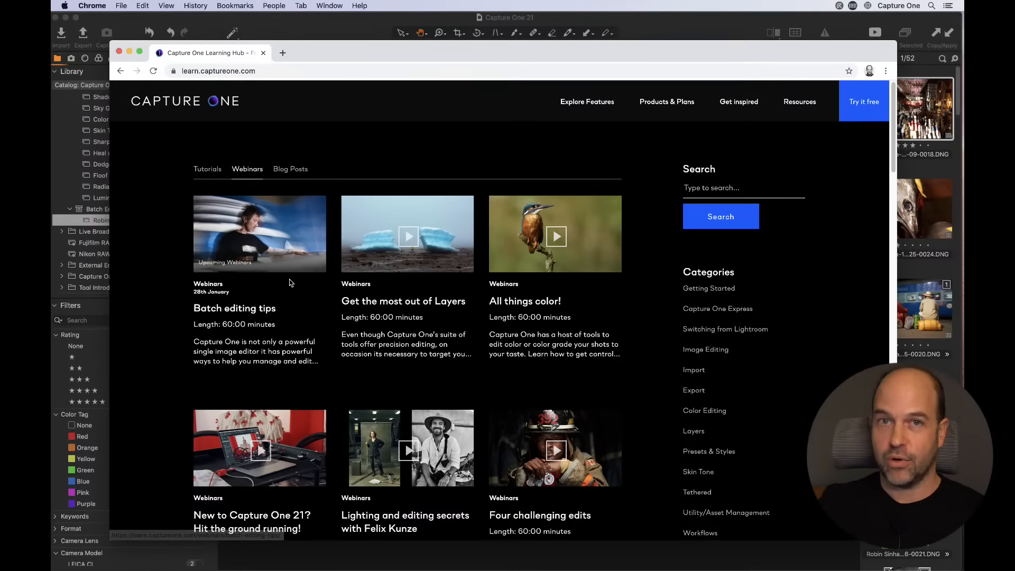
drag(324, 62, 362, 68)
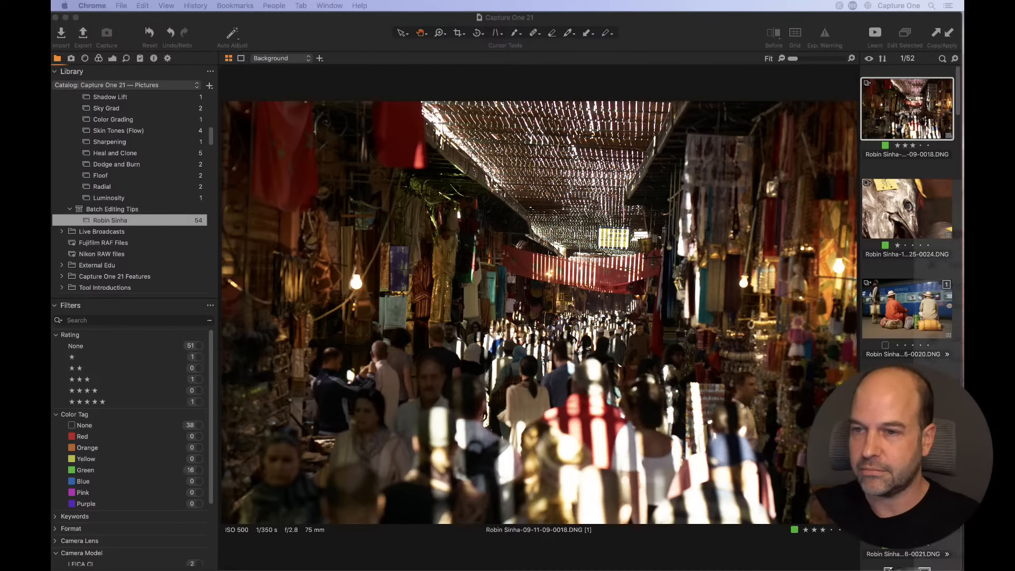
Step: Browse the Capture One YouTube channel's live broadcasts, then move the browser aside
drag(964, 187, 438, 32)
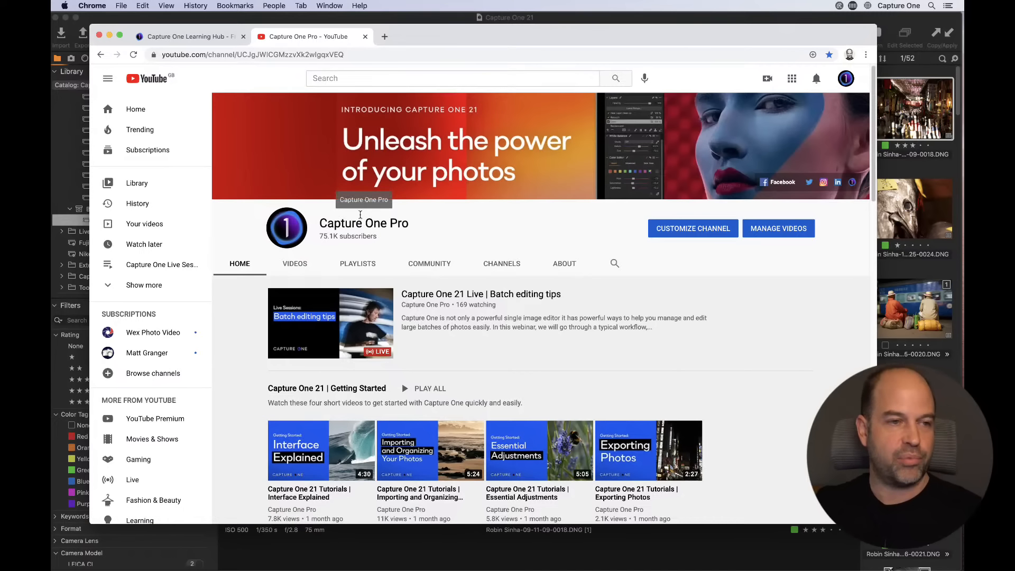
scroll(235, 370, down, 5)
scroll(235, 370, down, 10)
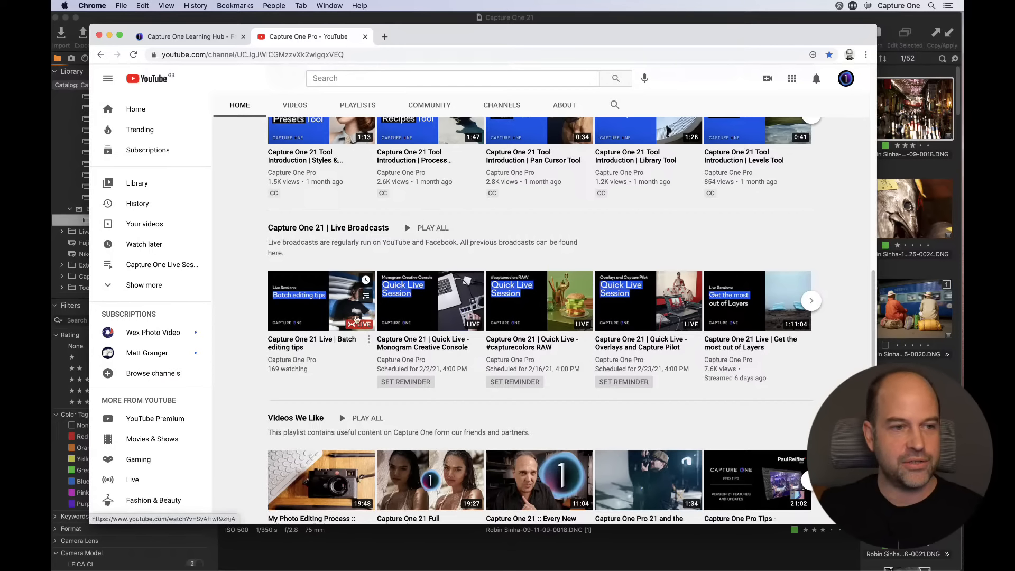
scroll(423, 349, up, 1)
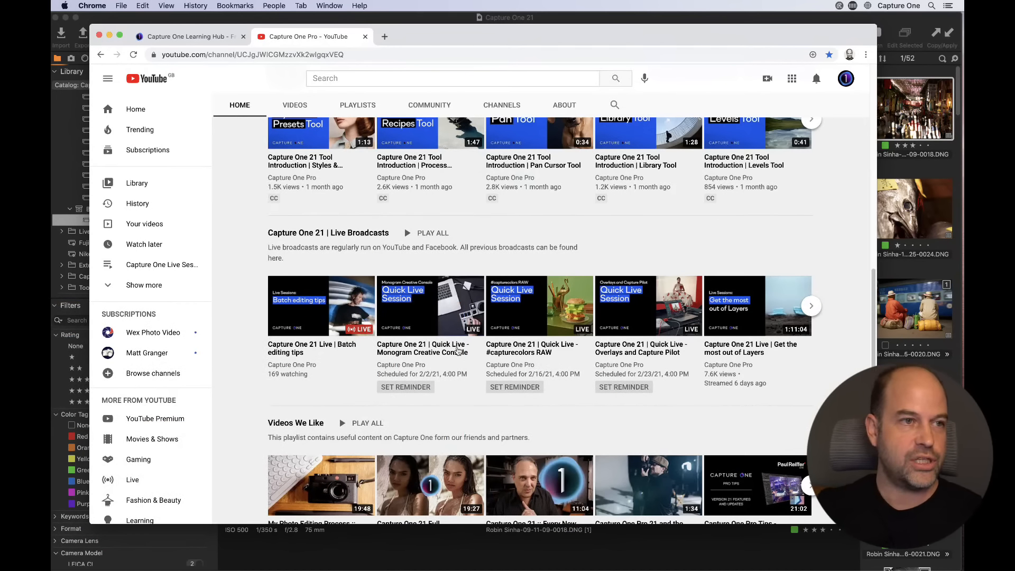
drag(484, 36, 964, 38)
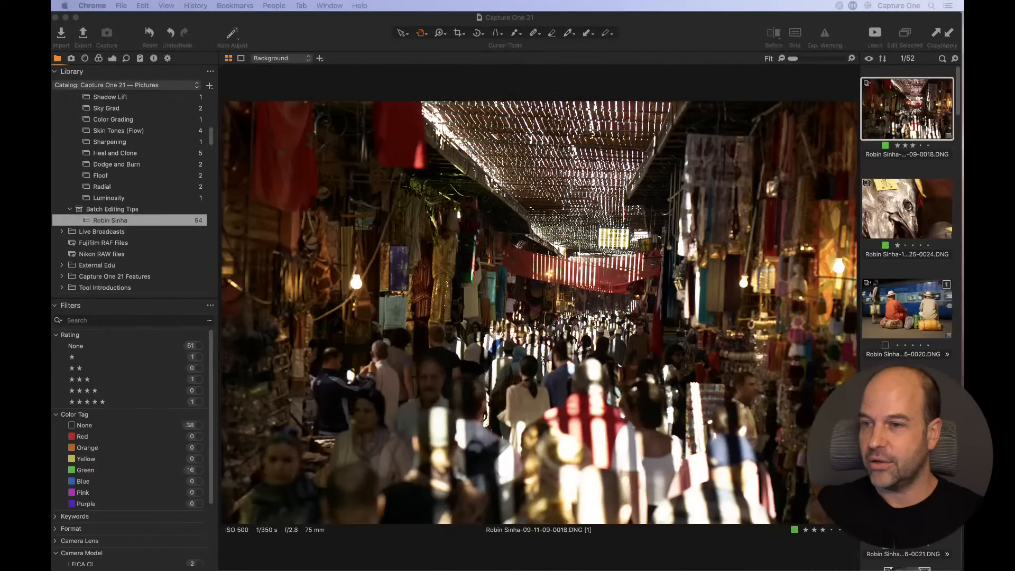
Step: Open the Monogram Creative Console live session page, then close the browser window
drag(964, 133, 530, 68)
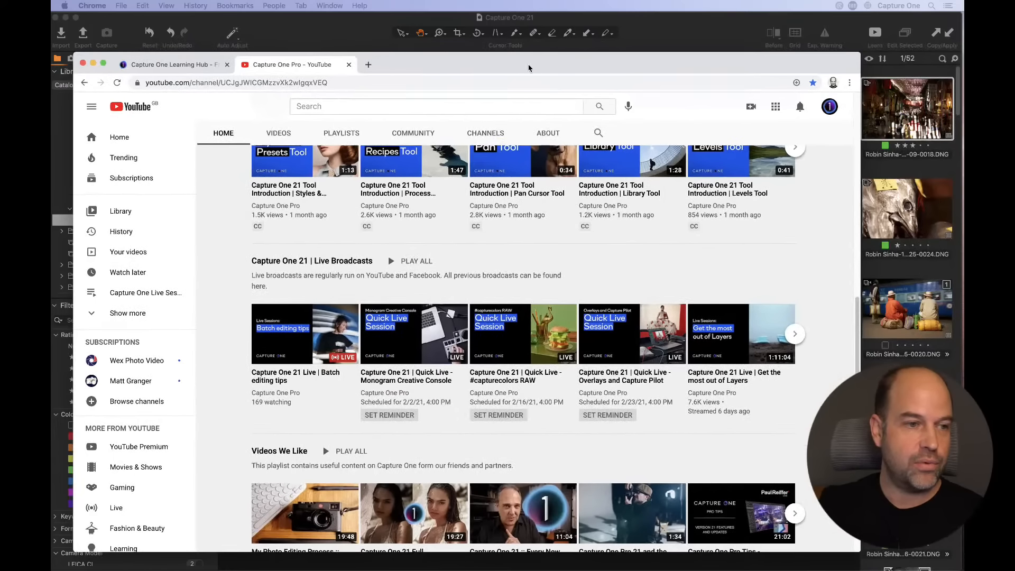
click(428, 356)
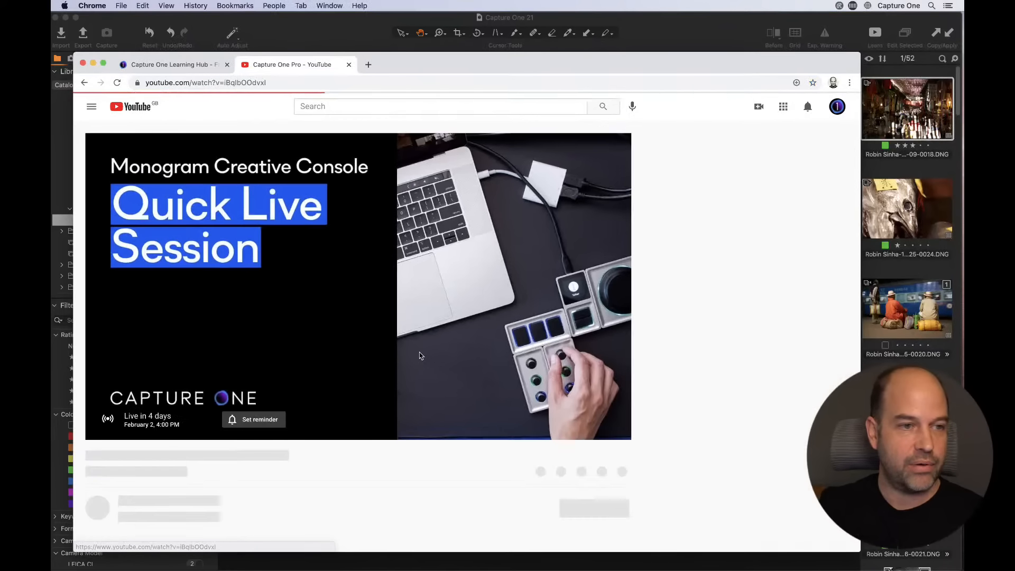
scroll(365, 378, down, 3)
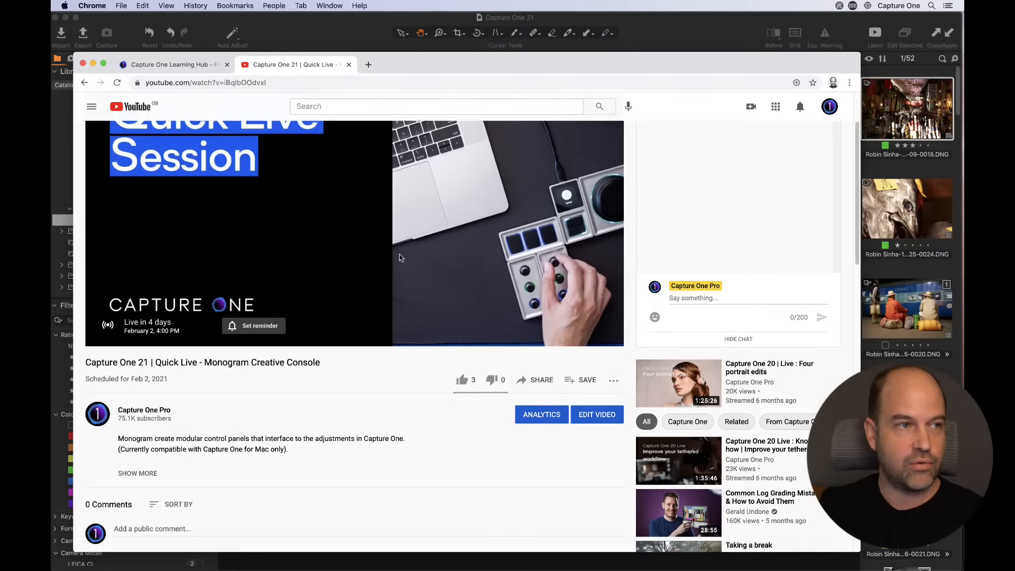
click(83, 64)
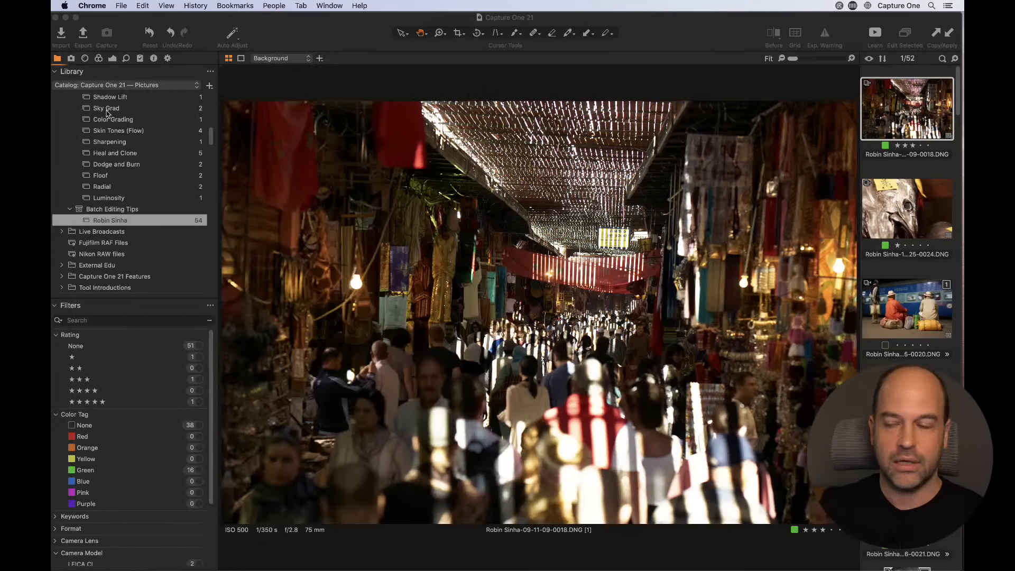